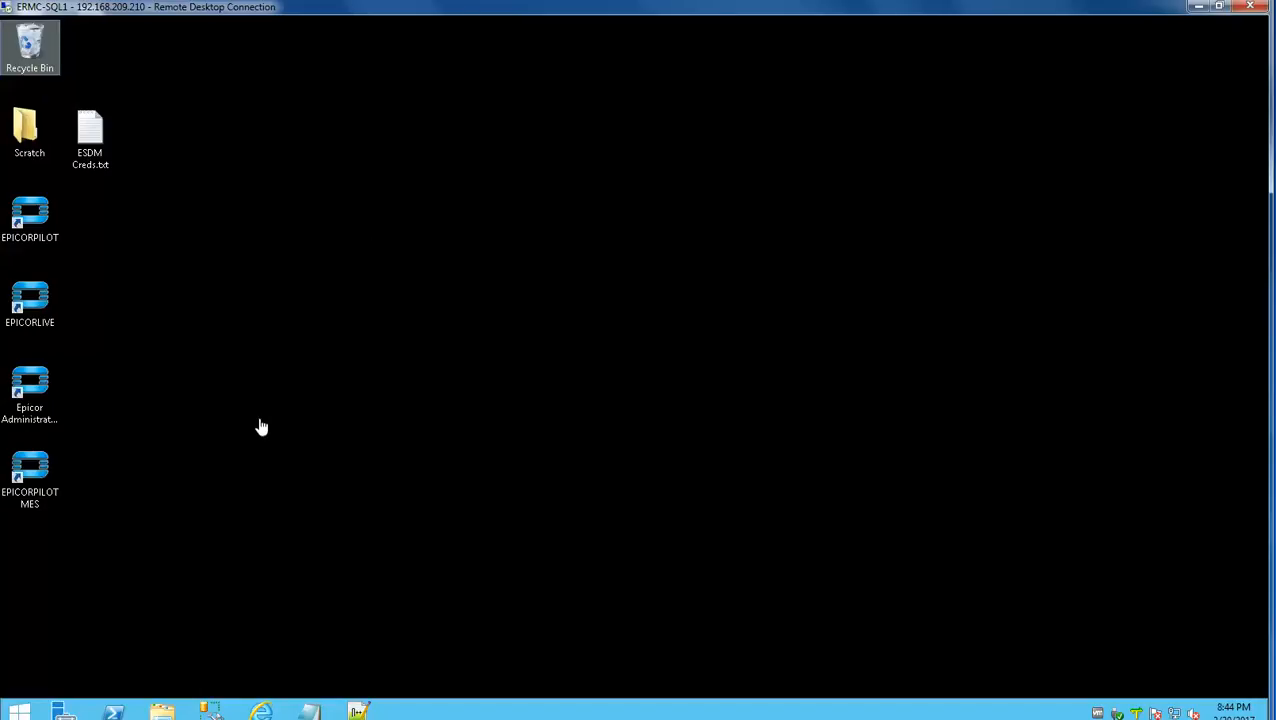
# - Launch the EPICORPILOT environment and sign in with the user name and password
pyautogui.click(31, 211)
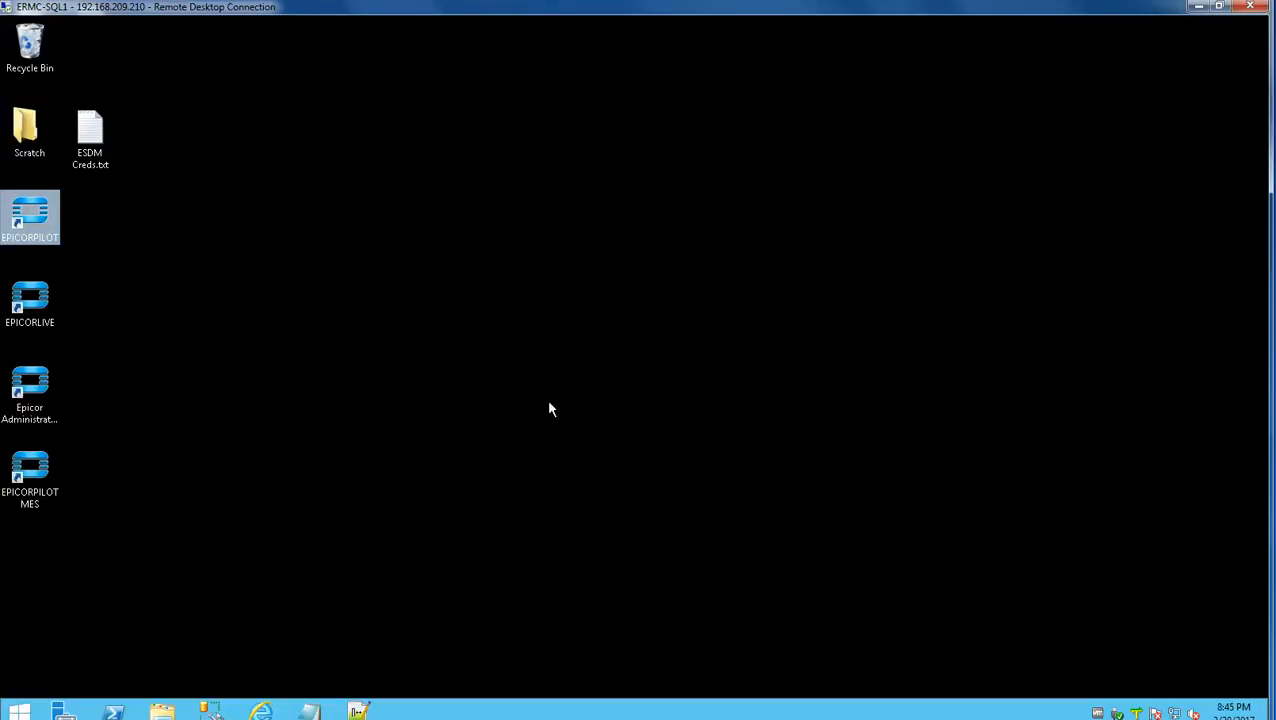
pyautogui.doubleClick(26, 205)
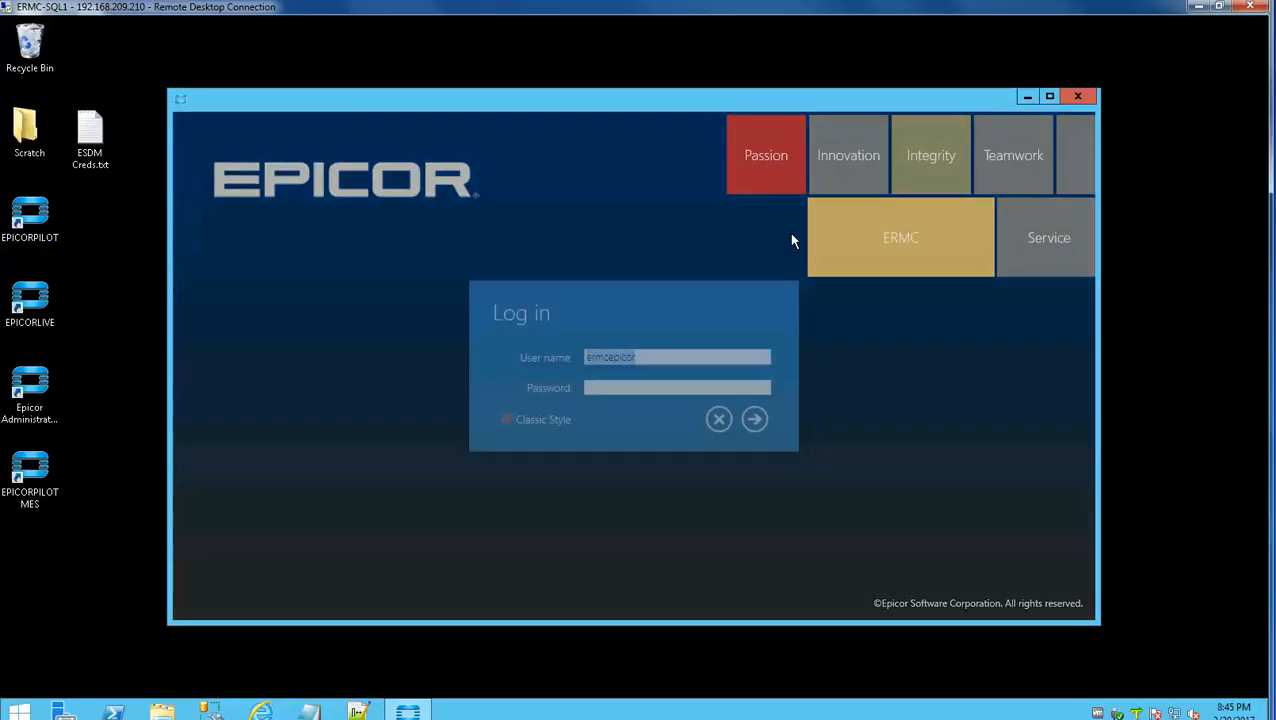
pyautogui.press('BackSpace')
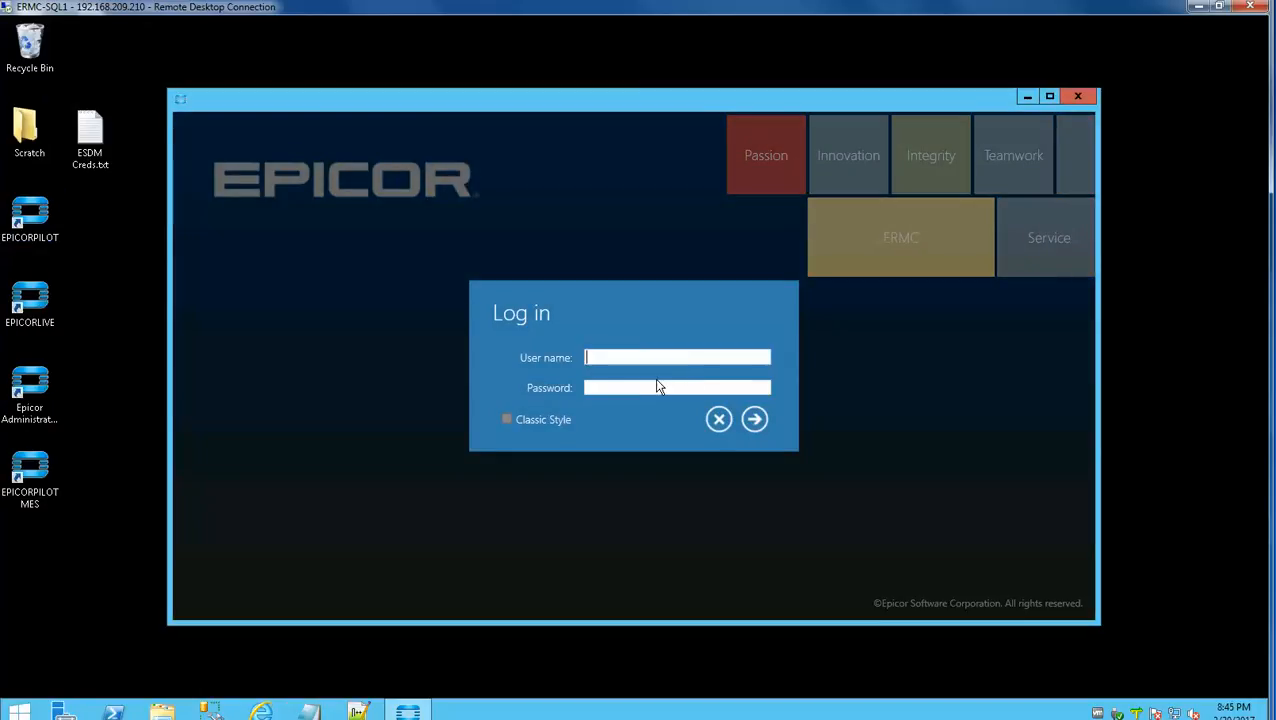
pyautogui.write('dolender')
pyautogui.press('Tab')
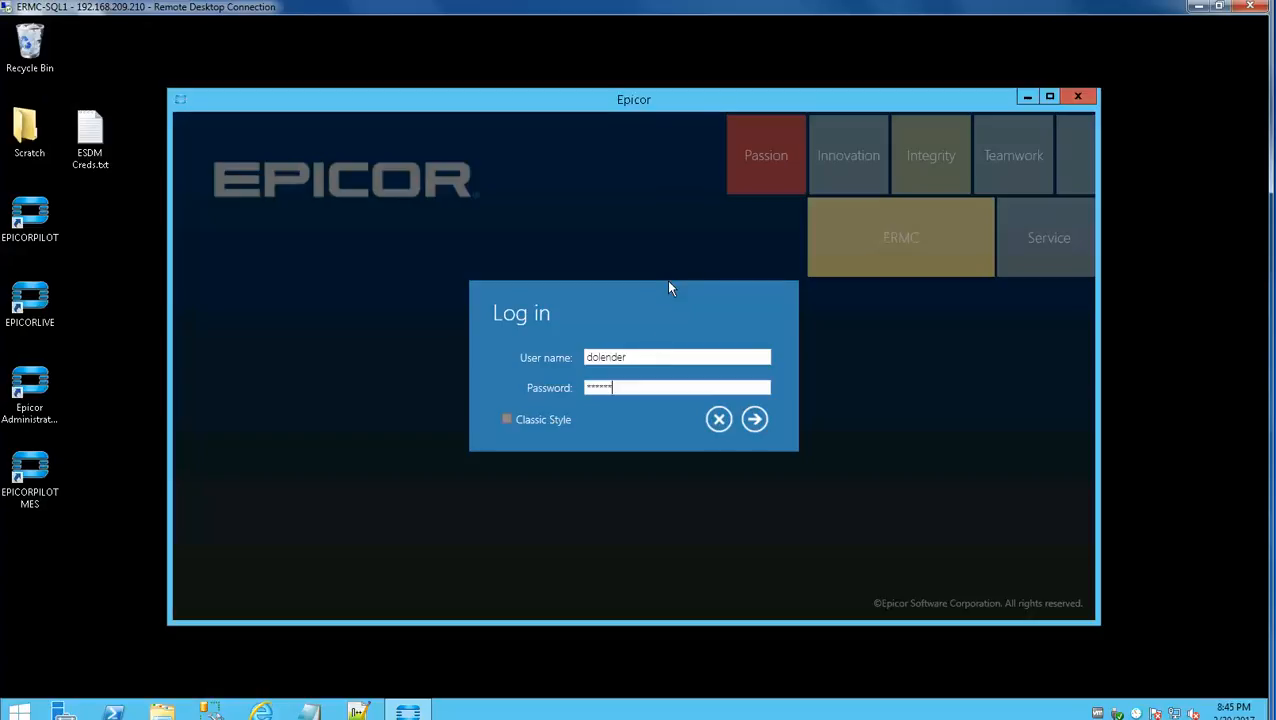
pyautogui.press('Return')
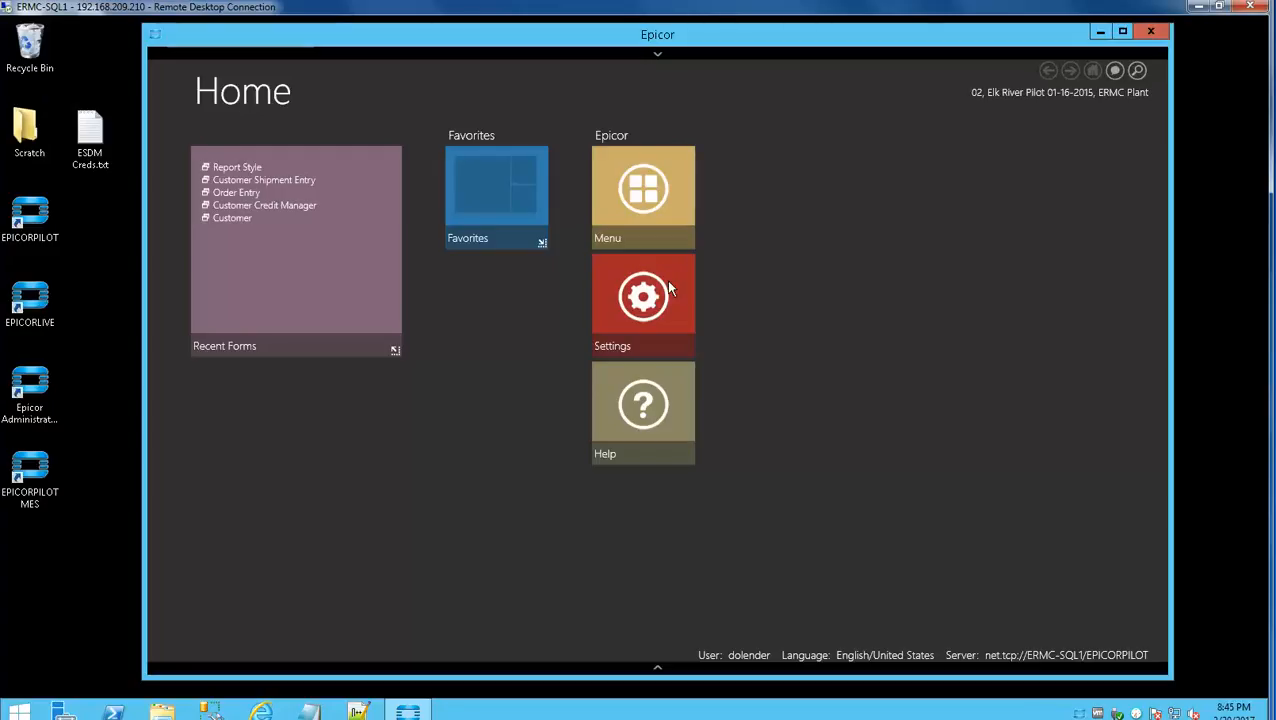
# - Open Customer Shipment Entry from Material Management > Shipping / Receiving > General Operations and search packs
pyautogui.click(641, 170)
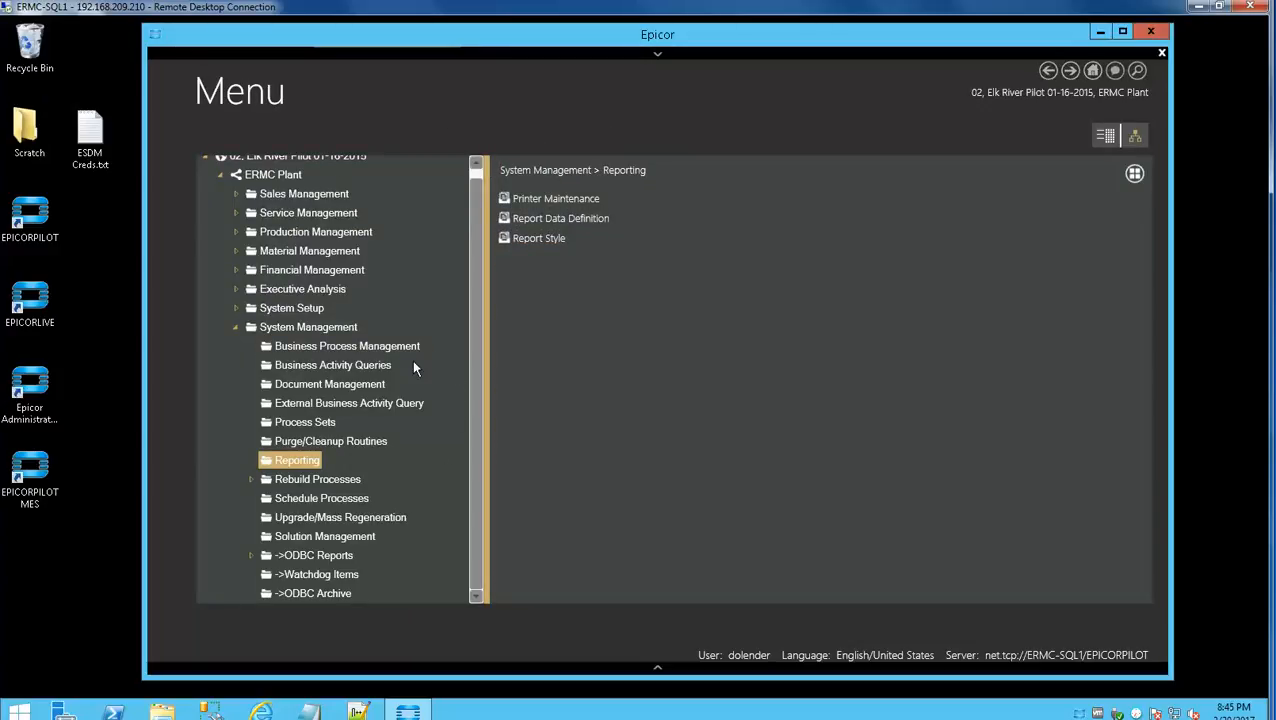
pyautogui.click(300, 251)
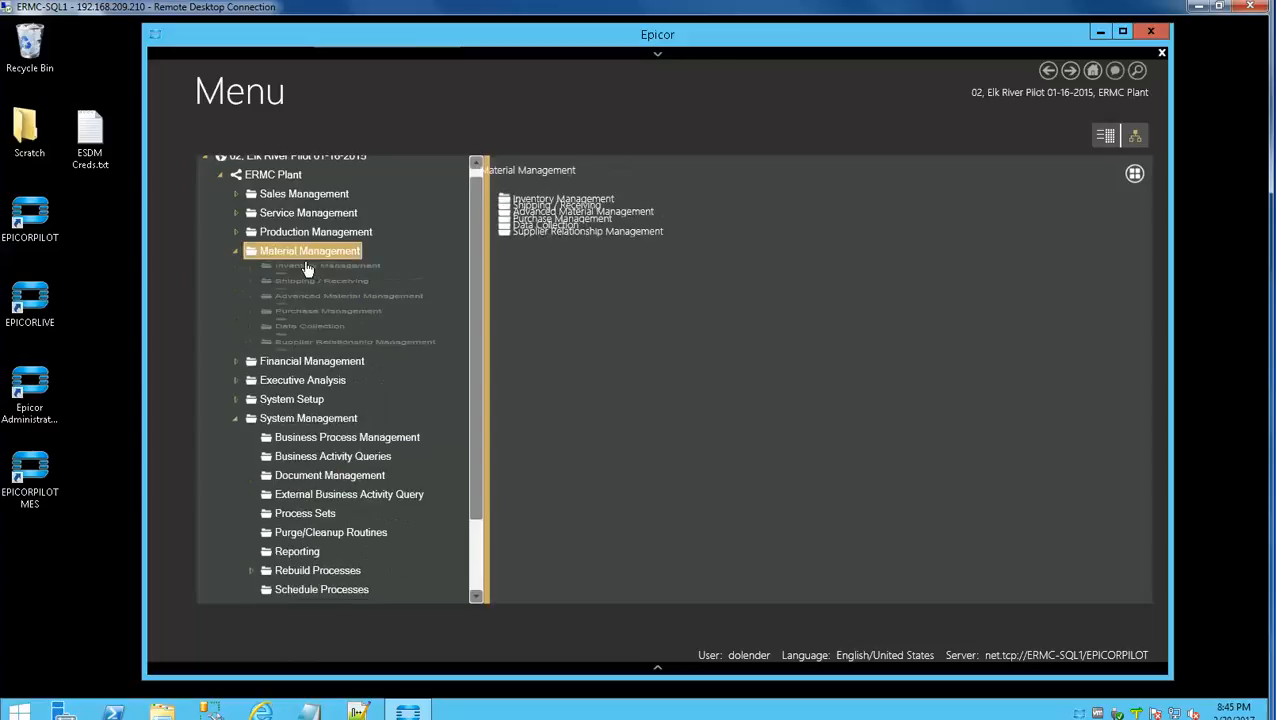
pyautogui.click(288, 289)
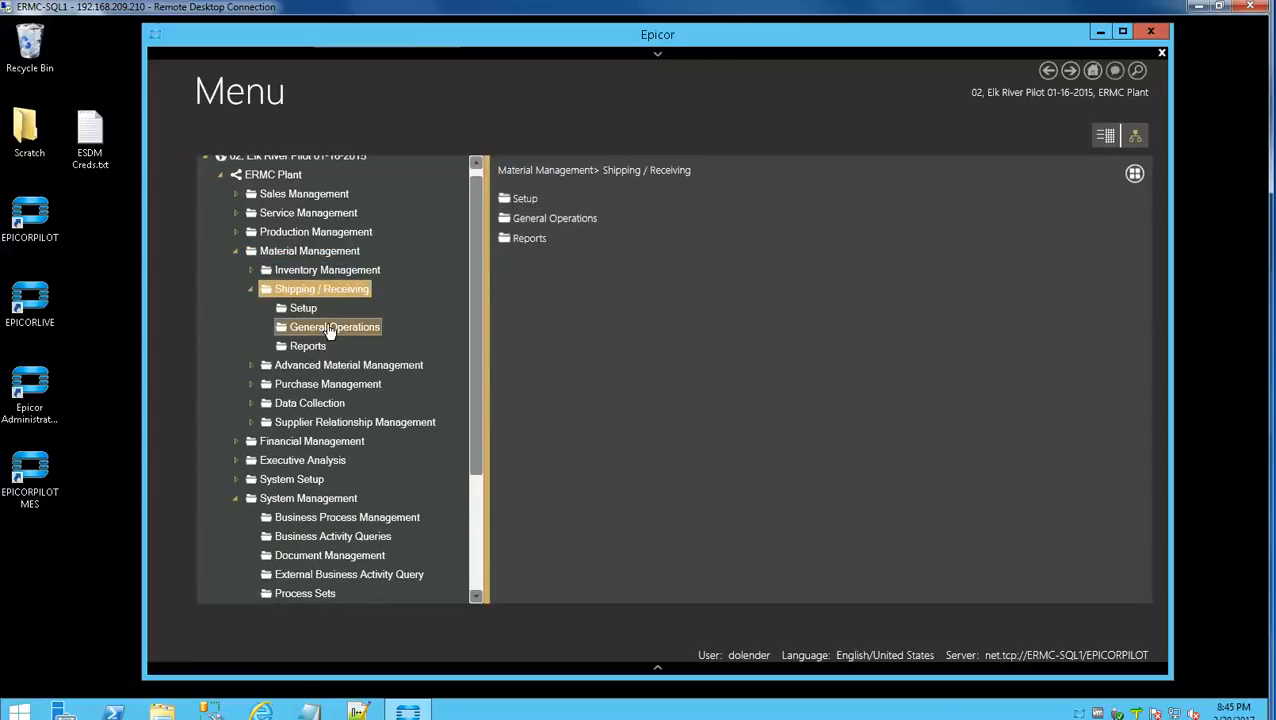
pyautogui.click(330, 328)
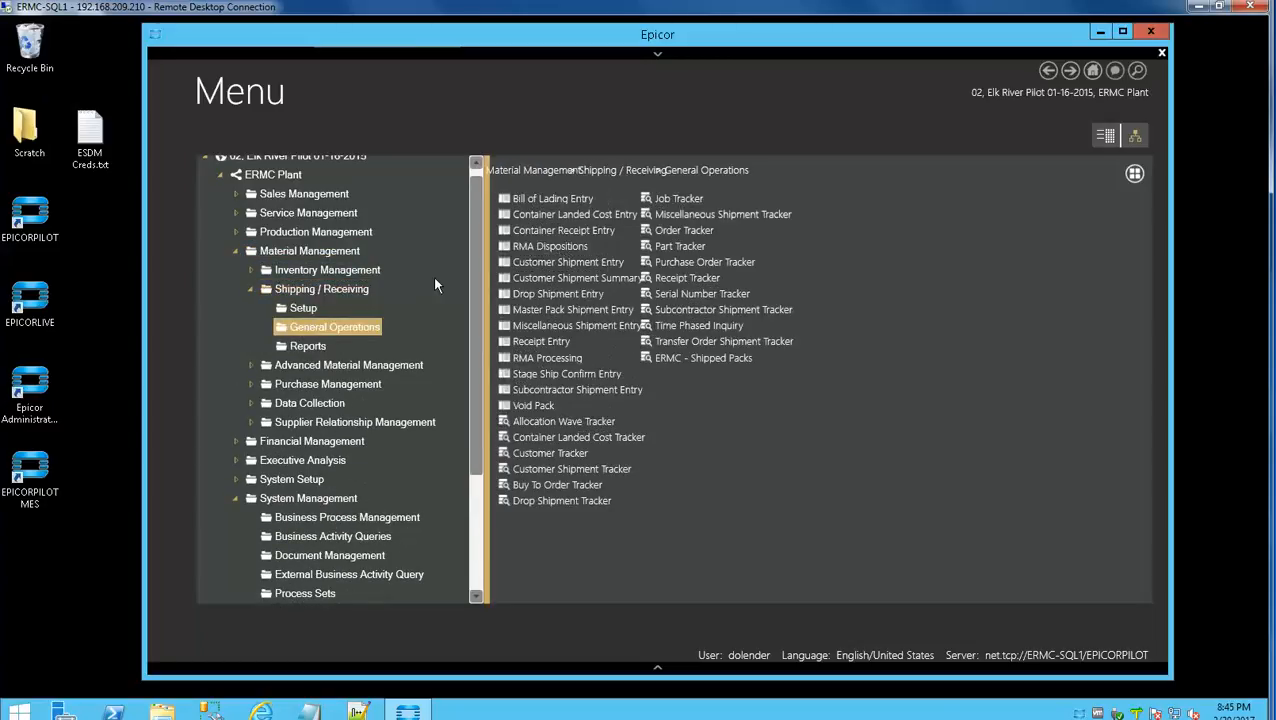
pyautogui.click(548, 288)
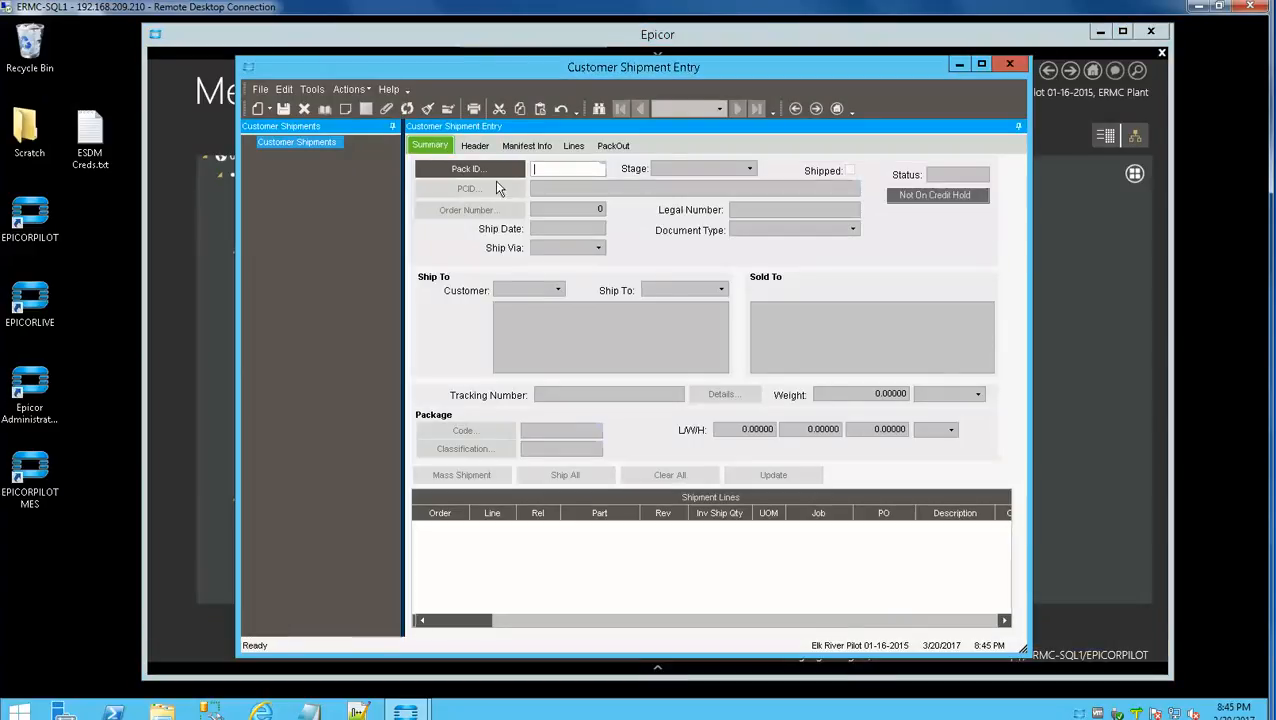
pyautogui.click(495, 171)
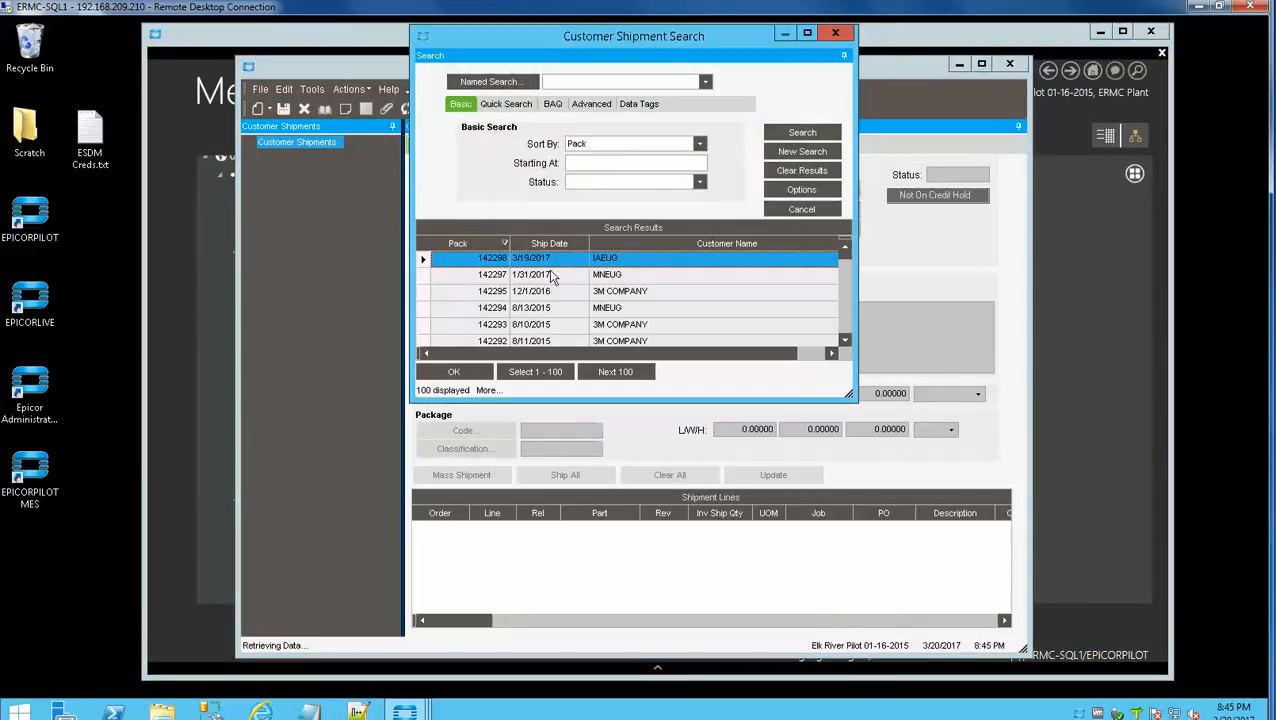
# - Load pack 142298 and show its shipment line details
pyautogui.doubleClick(648, 259)
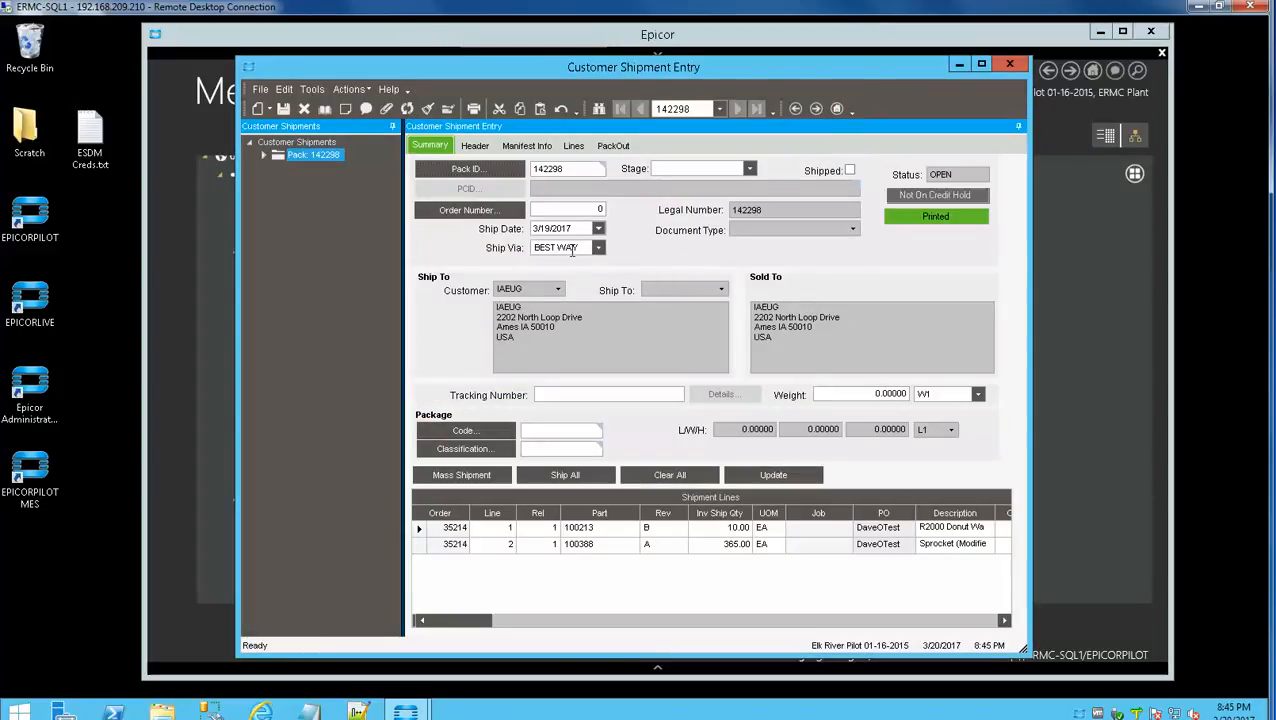
pyautogui.click(264, 156)
pyautogui.click(280, 168)
pyautogui.click(573, 150)
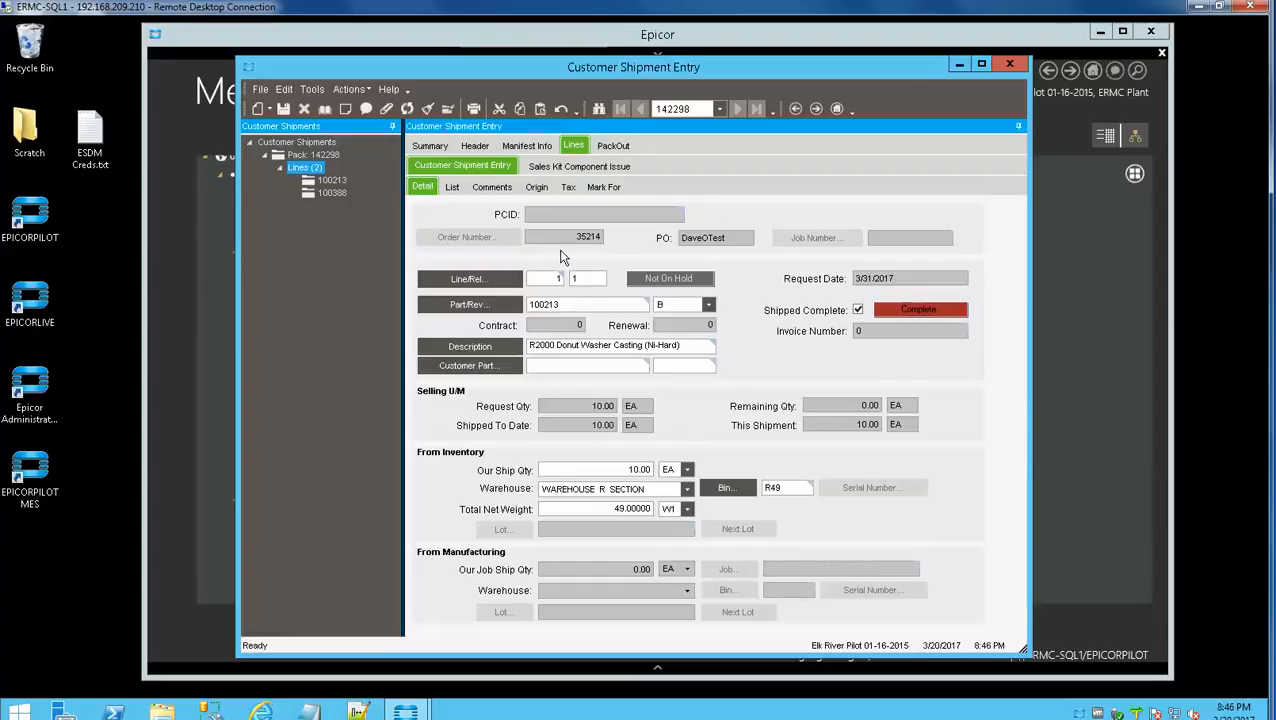
# - Show the invoice comments for the lines with parts 100213 and 100388
pyautogui.click(491, 188)
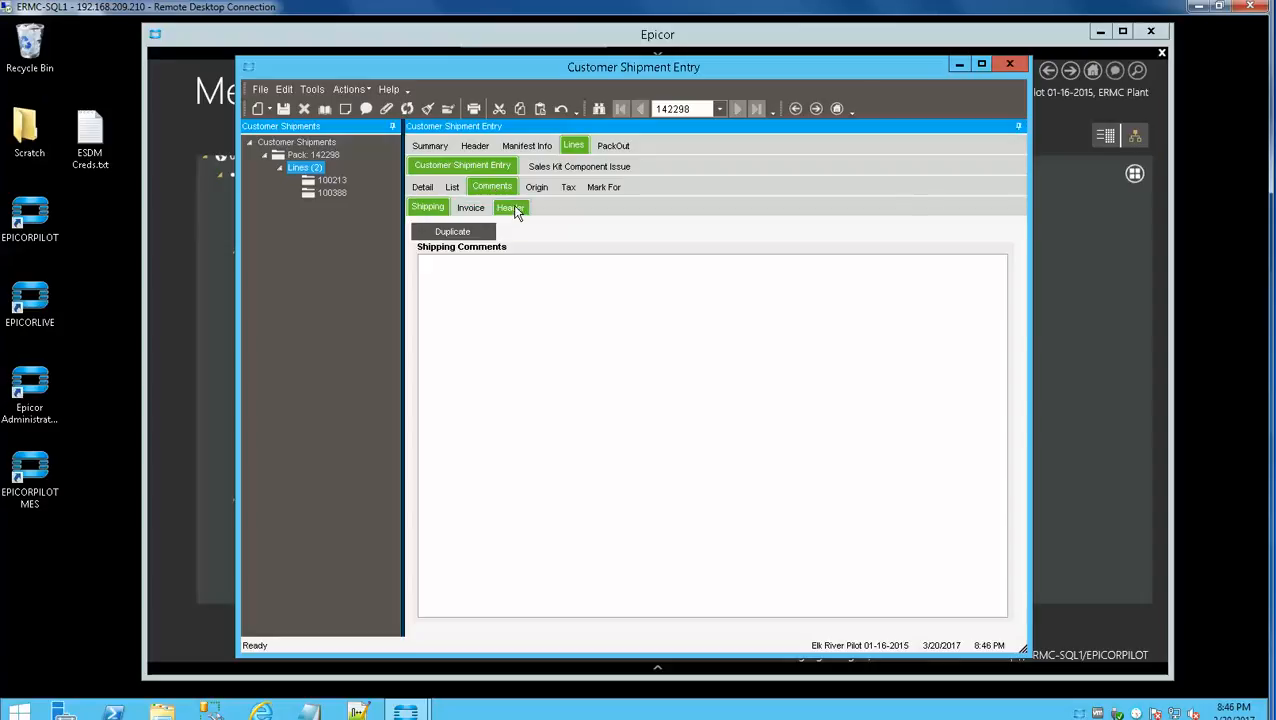
pyautogui.click(512, 209)
pyautogui.click(469, 207)
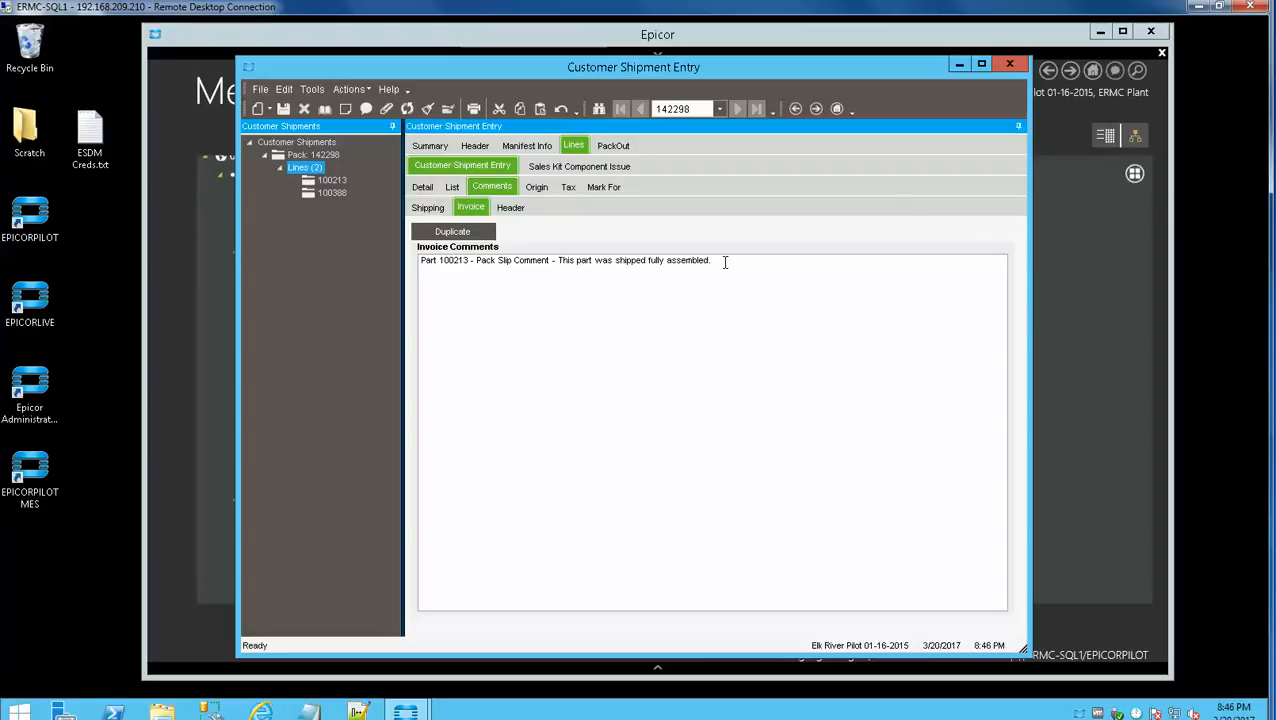
pyautogui.click(332, 193)
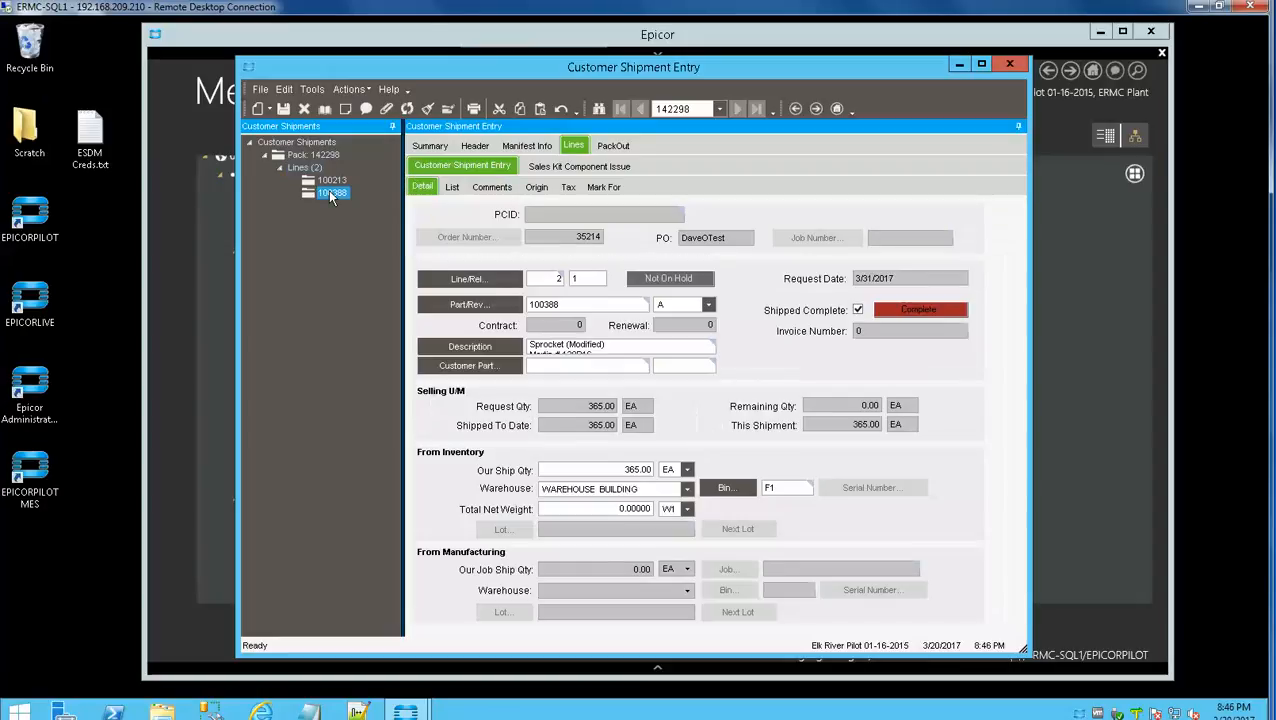
pyautogui.click(494, 188)
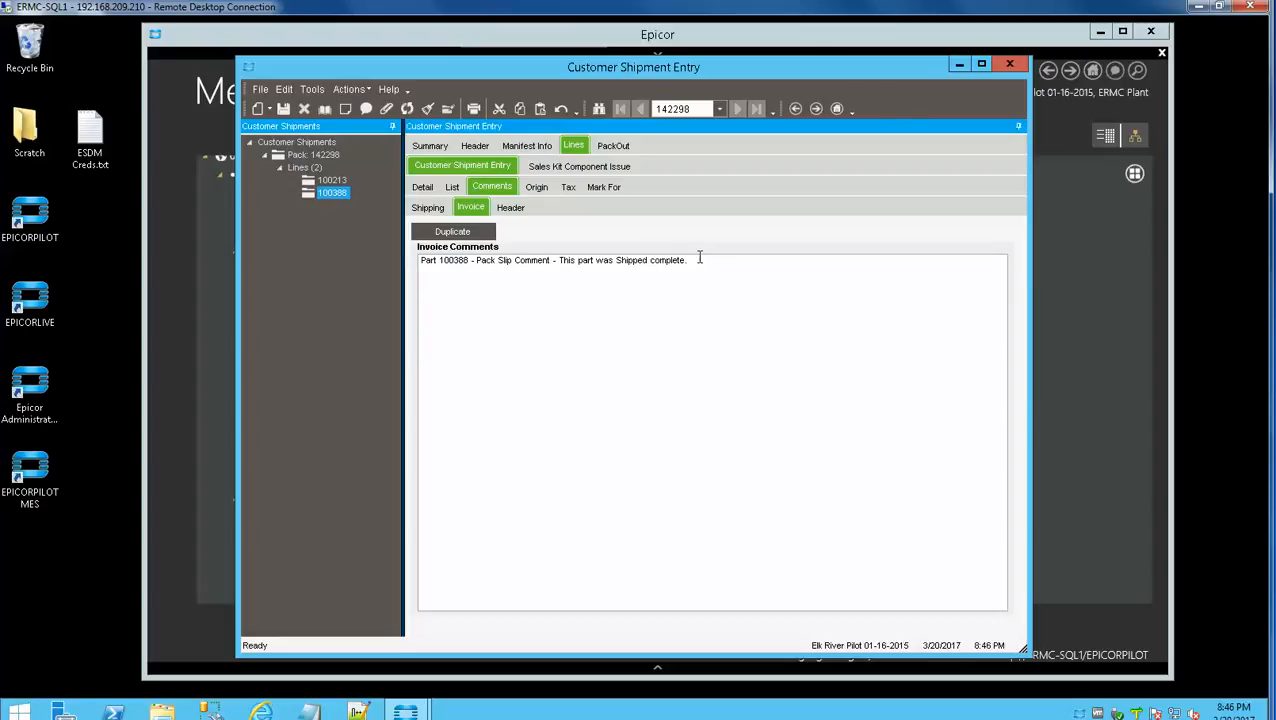
# - Print-preview pack 142298's packing slip using the Standard - SSRS report style
pyautogui.click(425, 188)
pyautogui.click(338, 90)
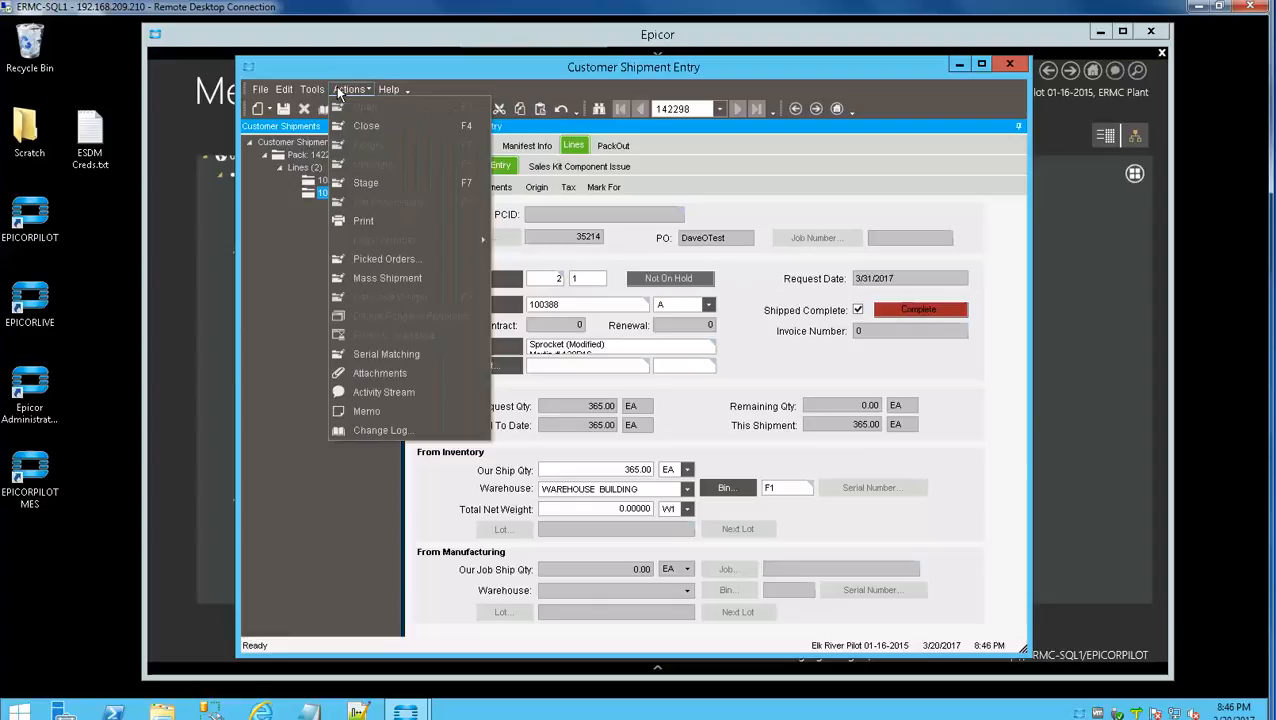
pyautogui.click(381, 214)
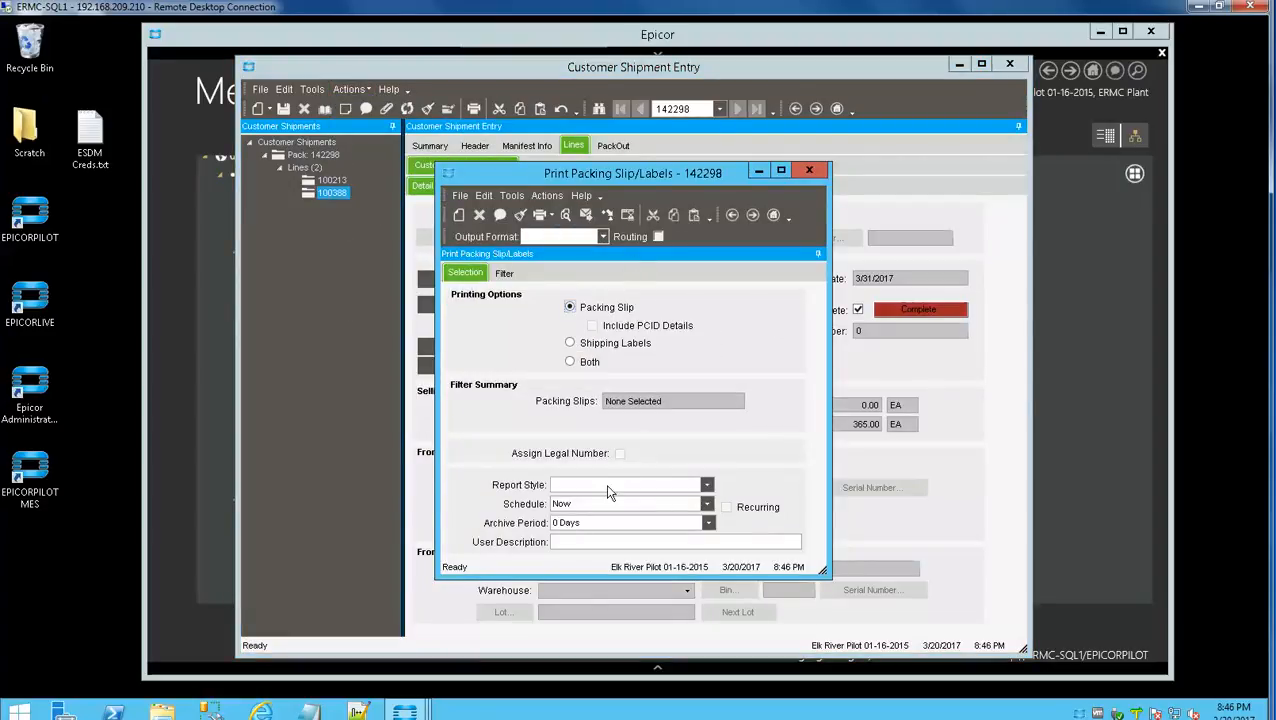
pyautogui.click(706, 486)
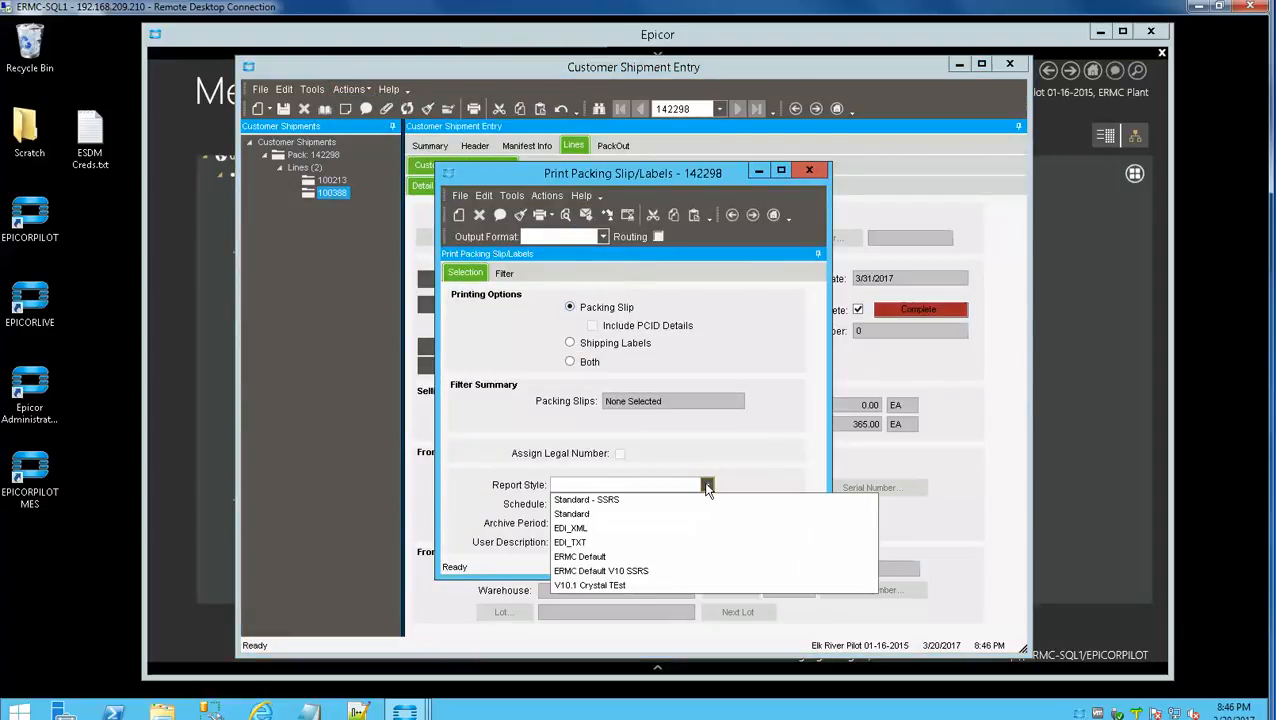
pyautogui.click(621, 500)
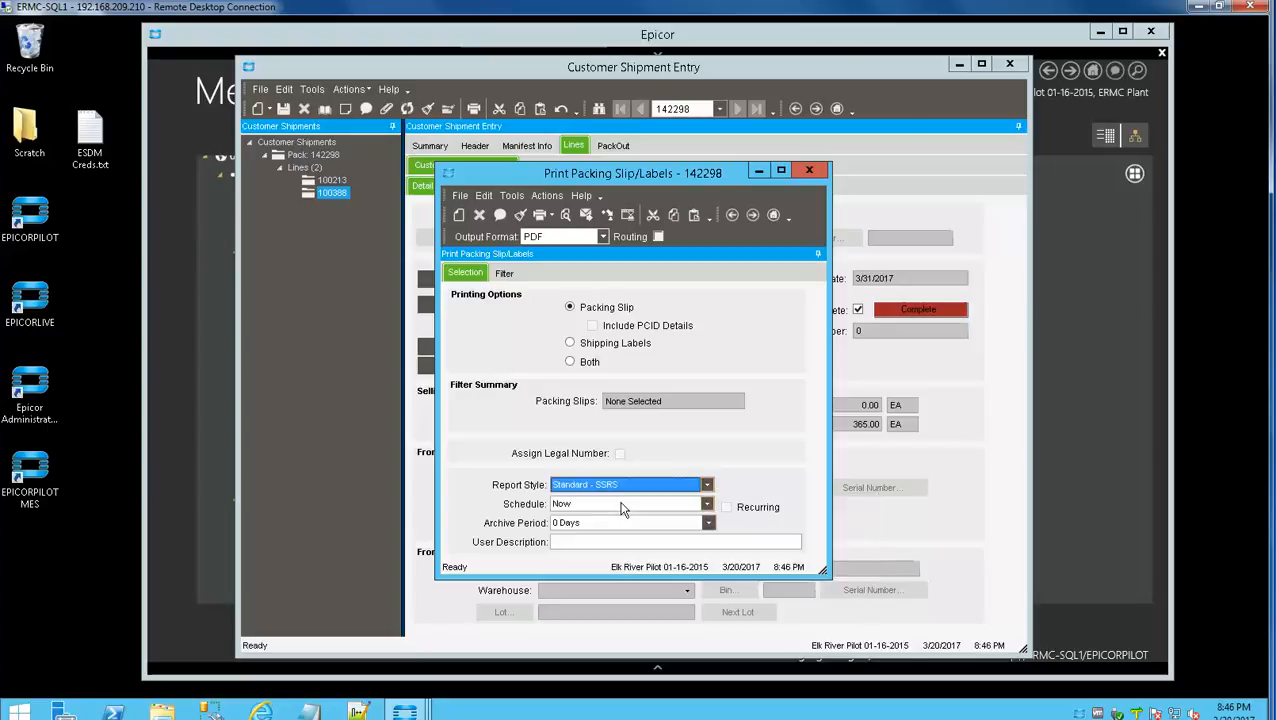
pyautogui.click(565, 215)
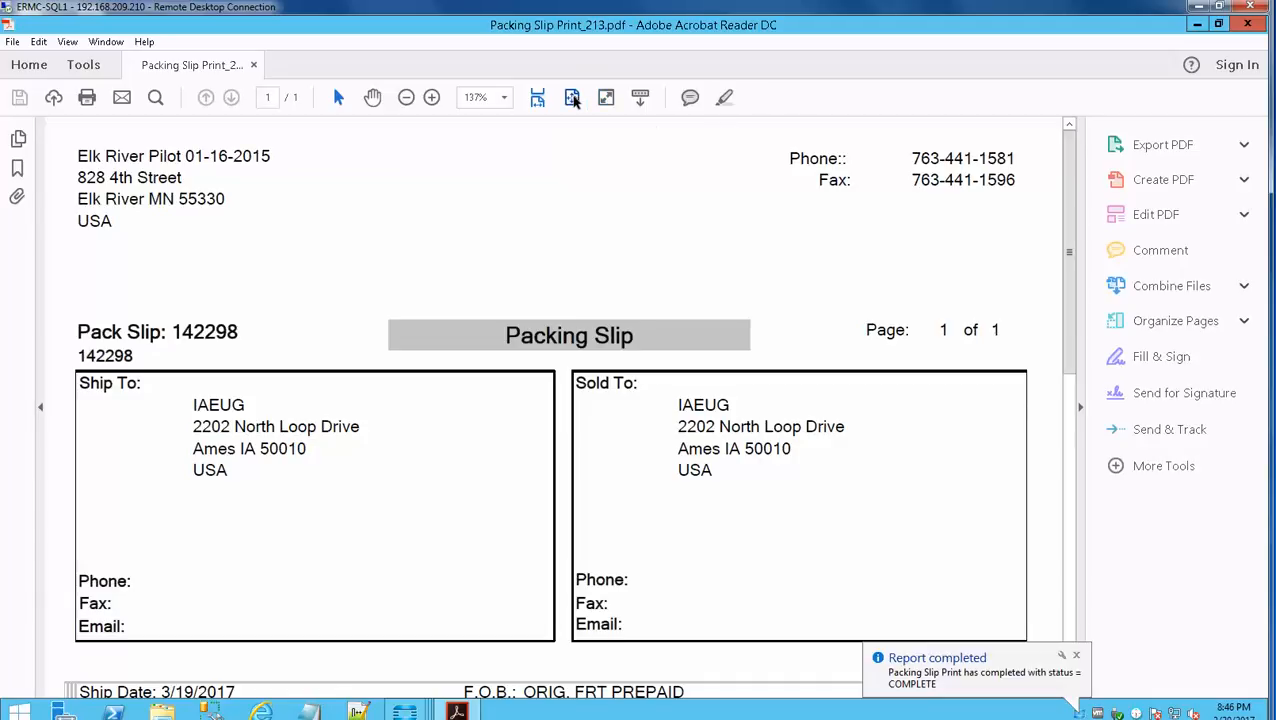
# - View the whole packing slip page in Acrobat, then close the PDF
pyautogui.click(571, 97)
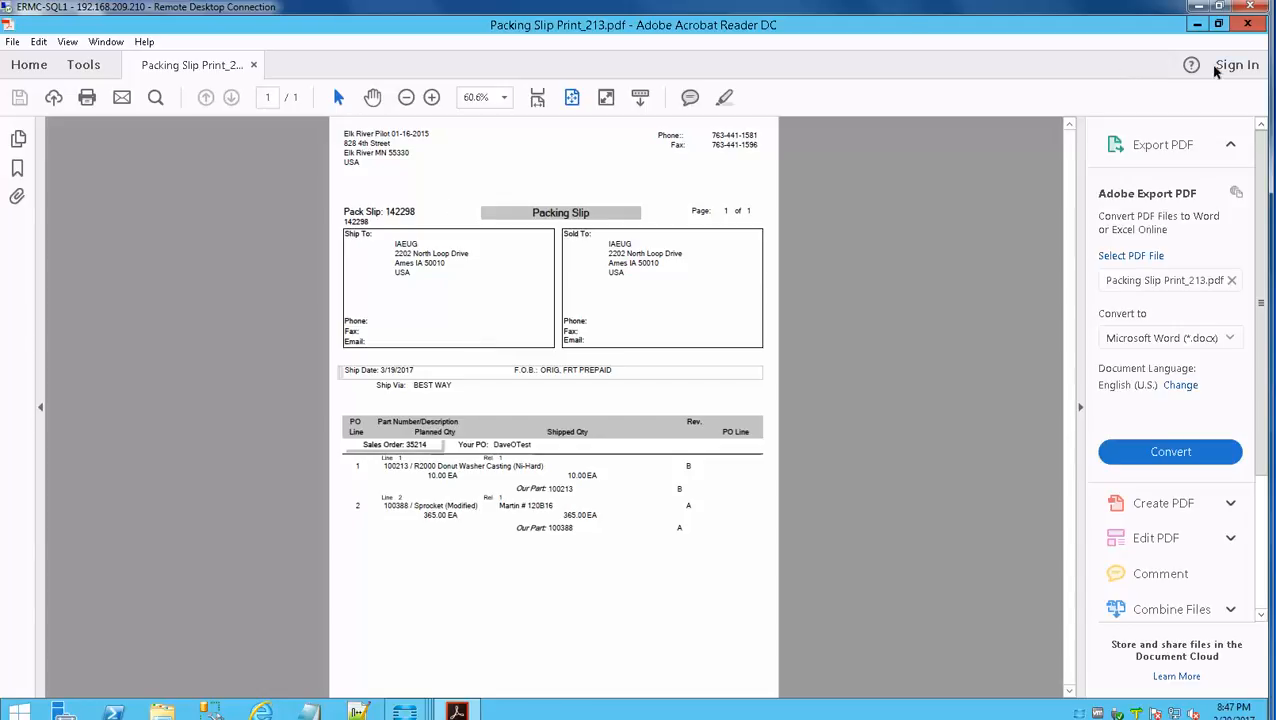
pyautogui.click(1248, 26)
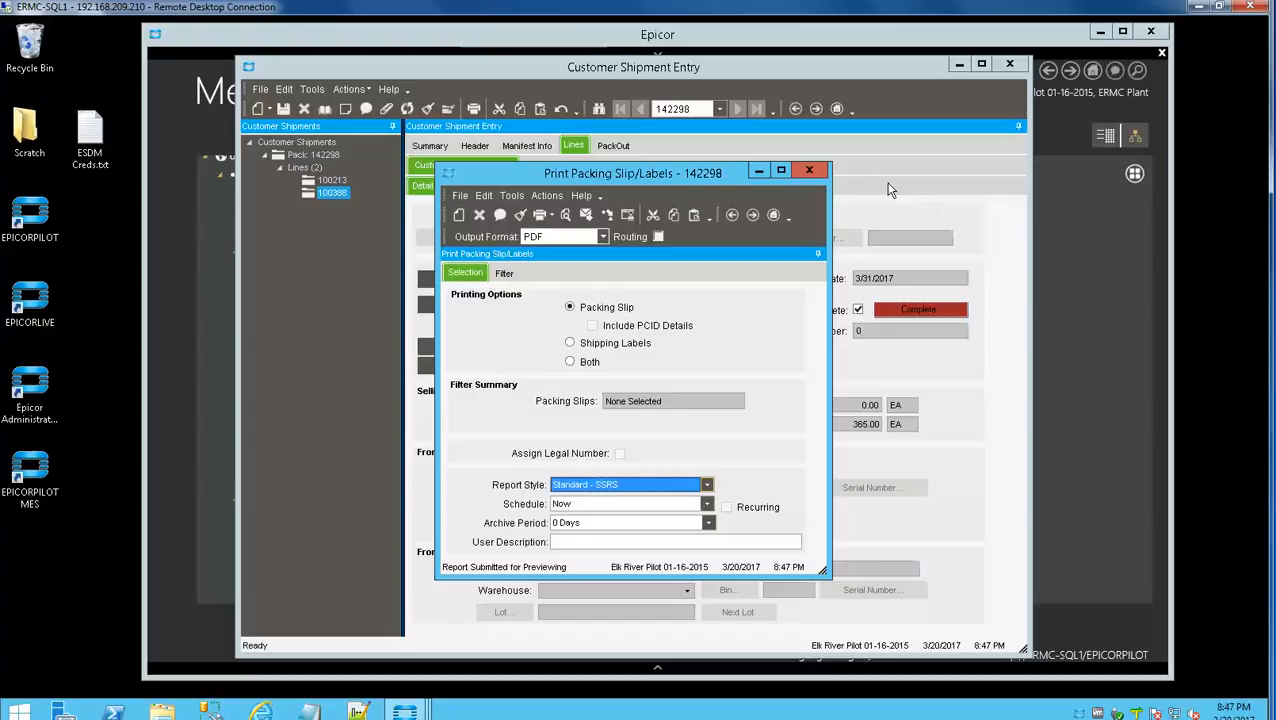
# - Close the print dialog without marking the pack ready to ship, then edit part 100388's invoice comment
pyautogui.click(810, 172)
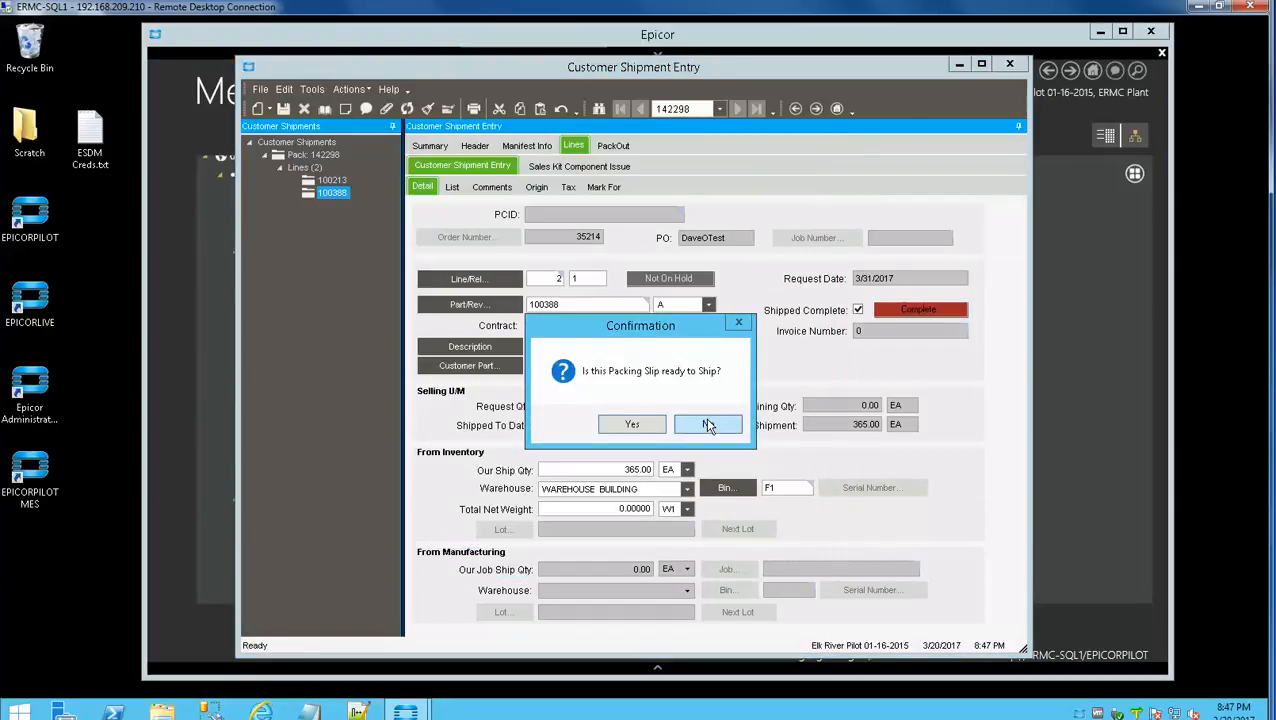
pyautogui.click(707, 425)
pyautogui.moveTo(632, 72); pyautogui.dragTo(658, 69)
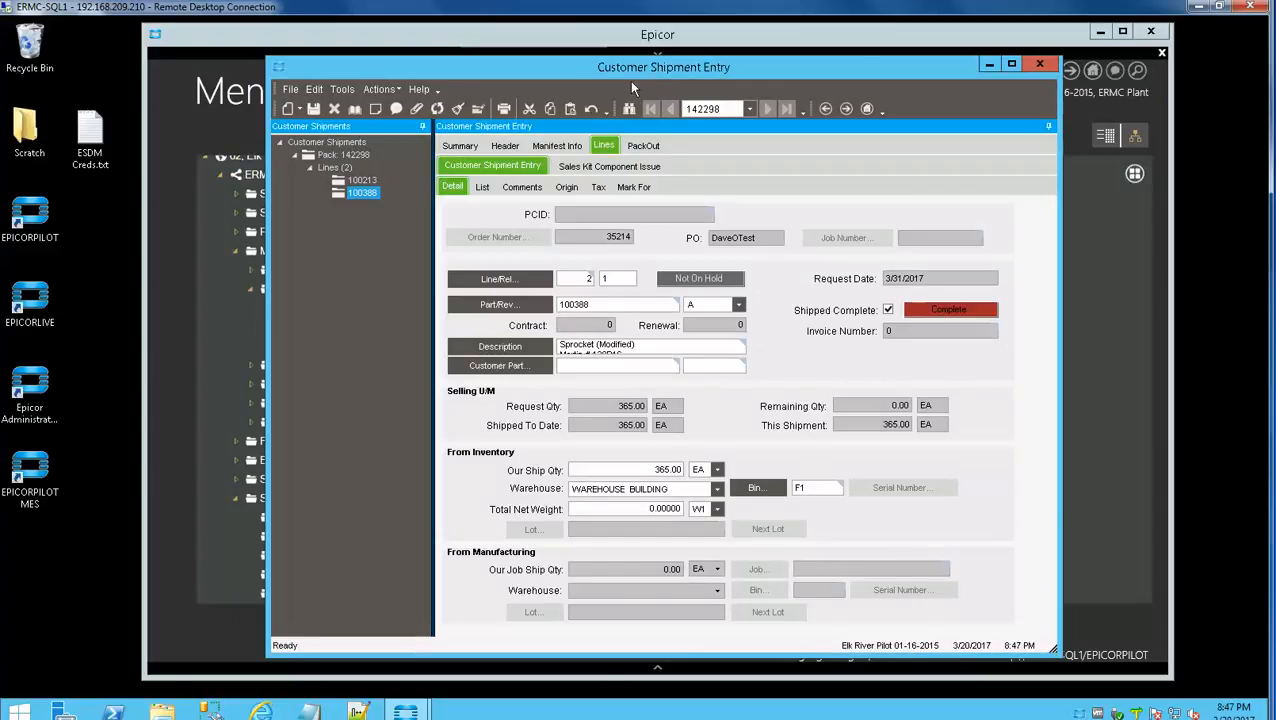
pyautogui.click(522, 187)
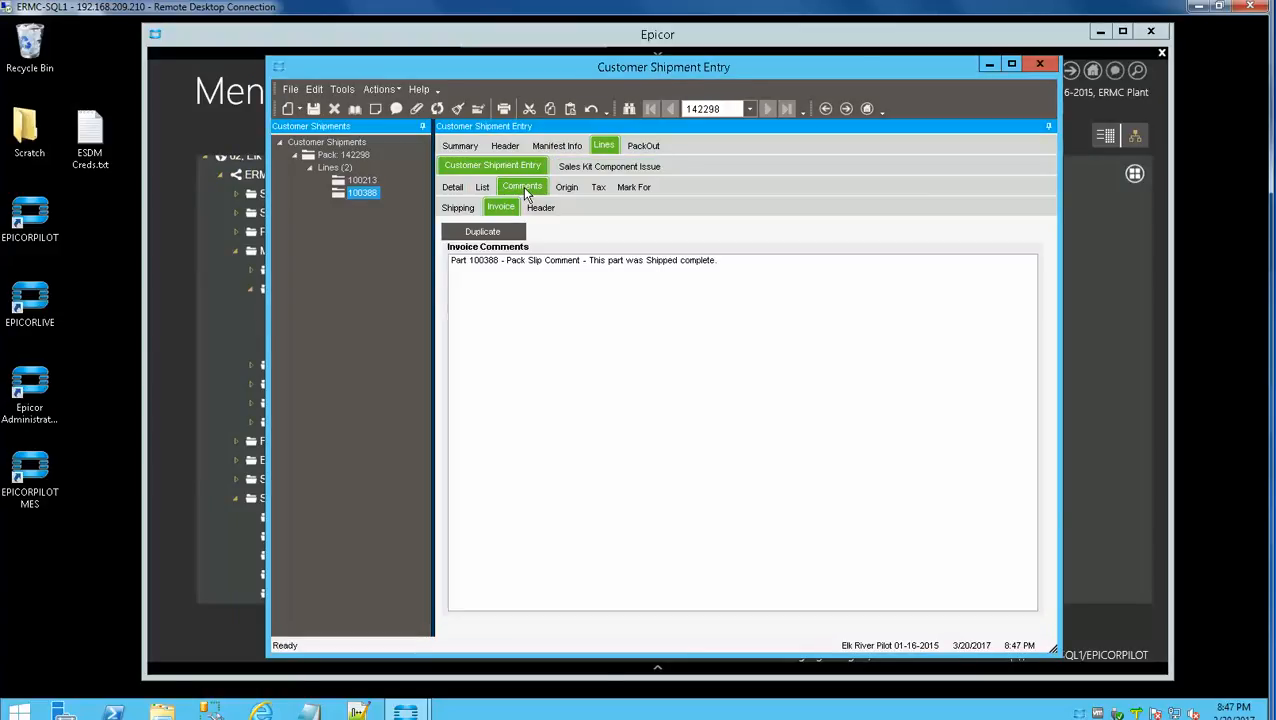
pyautogui.click(528, 294)
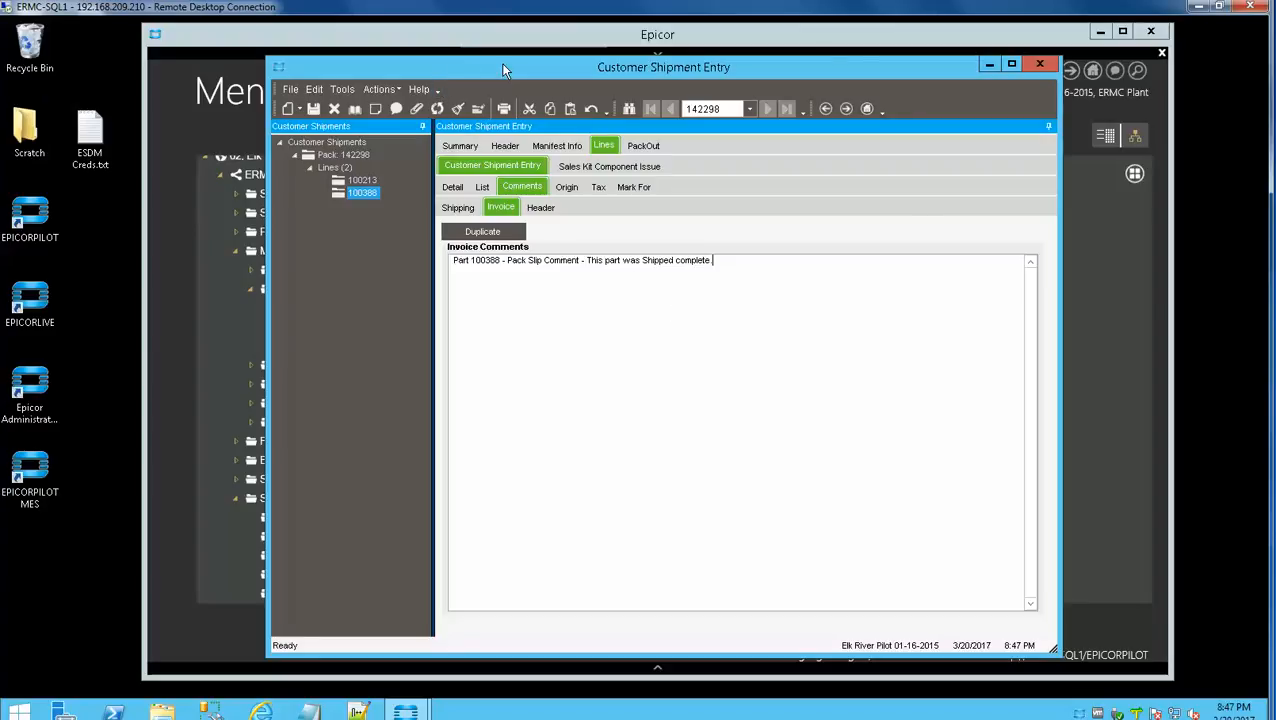
# - Turn on Field Help and check the technical details of the Ship Via header field
pyautogui.click(420, 90)
pyautogui.click(422, 91)
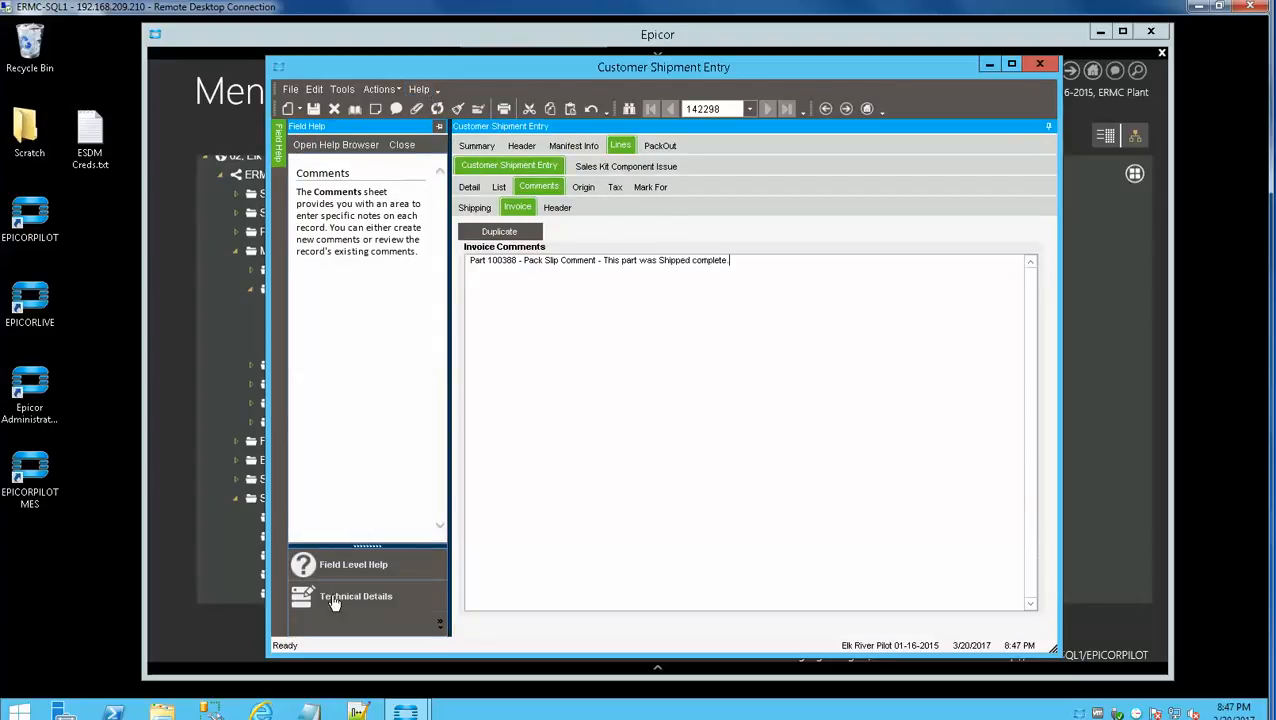
pyautogui.click(336, 600)
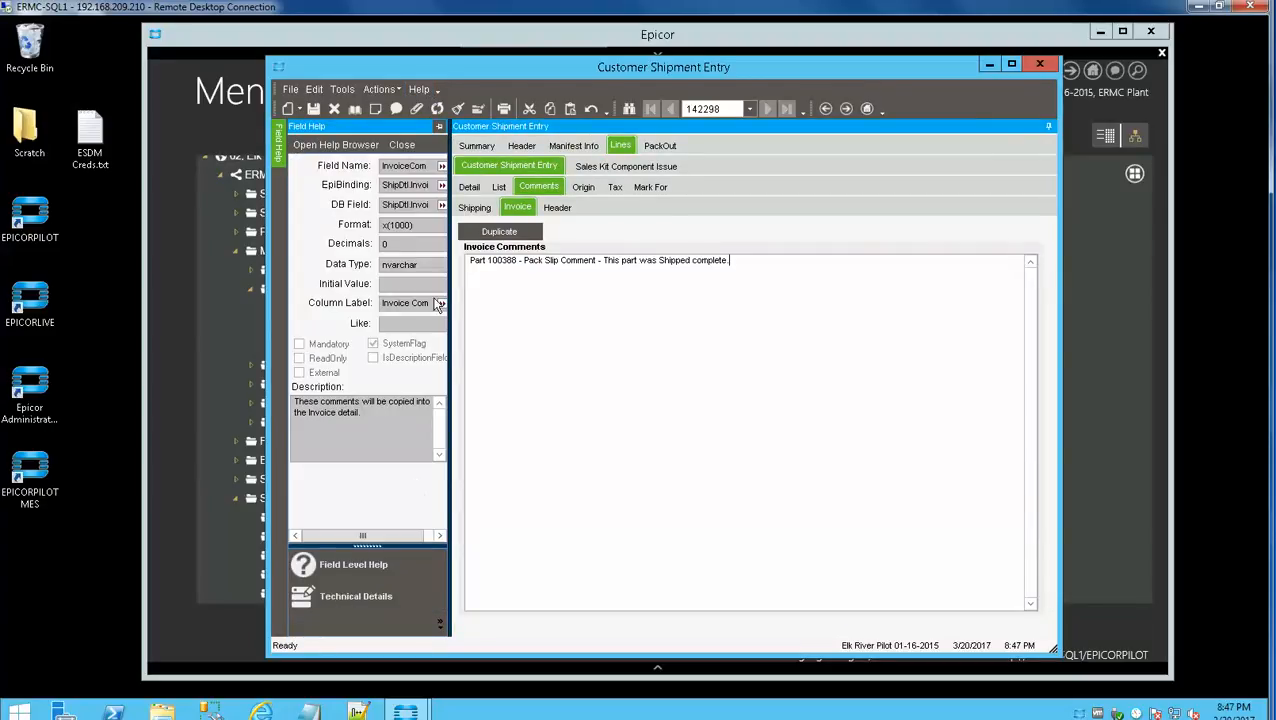
pyautogui.moveTo(452, 312); pyautogui.dragTo(537, 300)
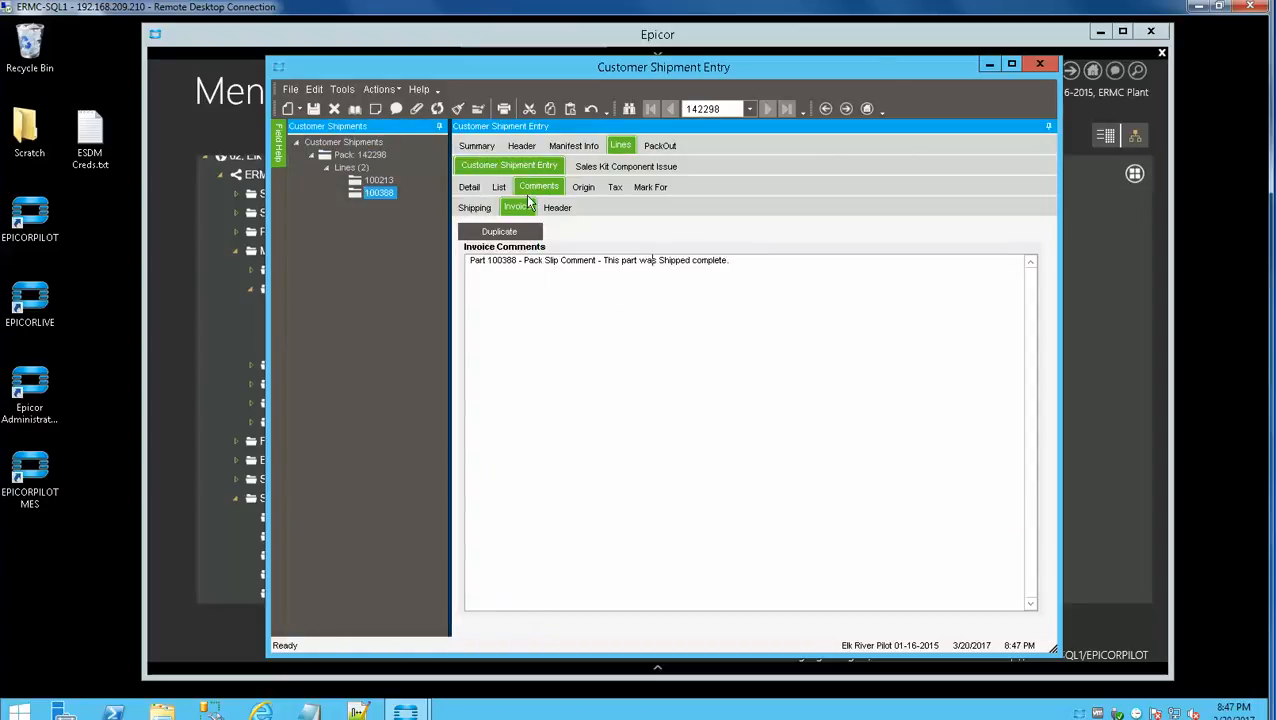
pyautogui.click(525, 146)
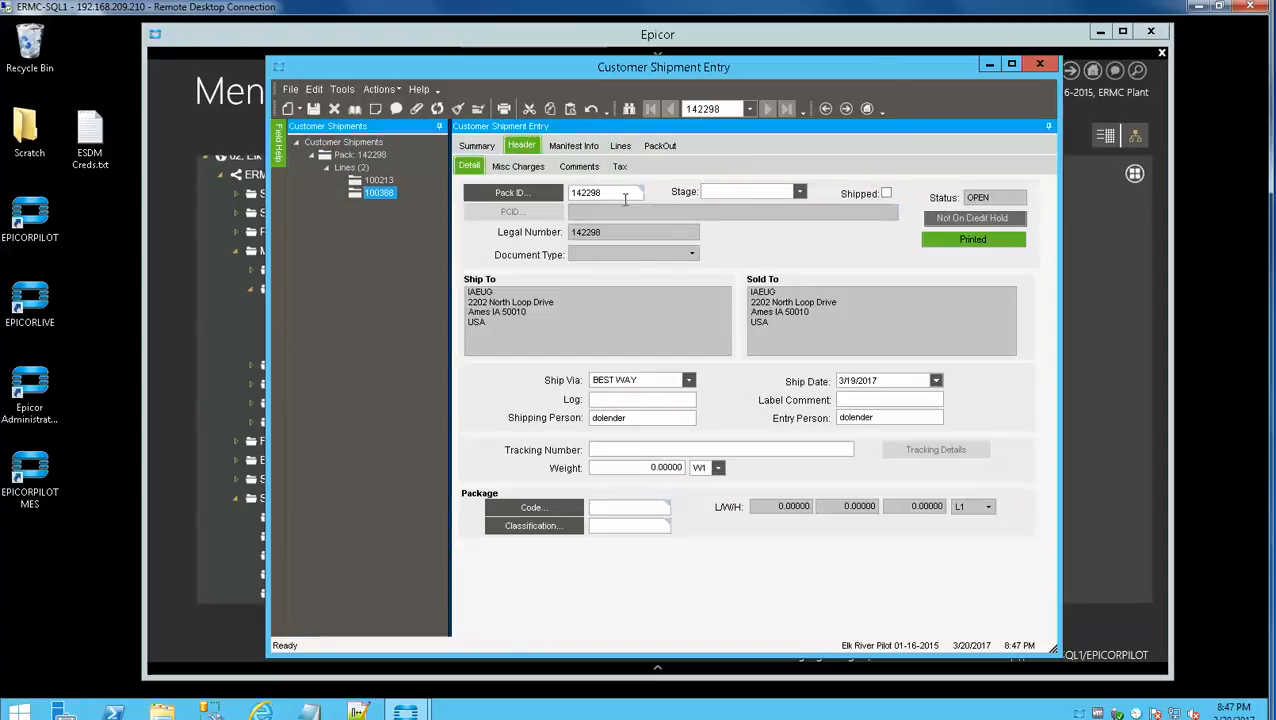
pyautogui.click(647, 382)
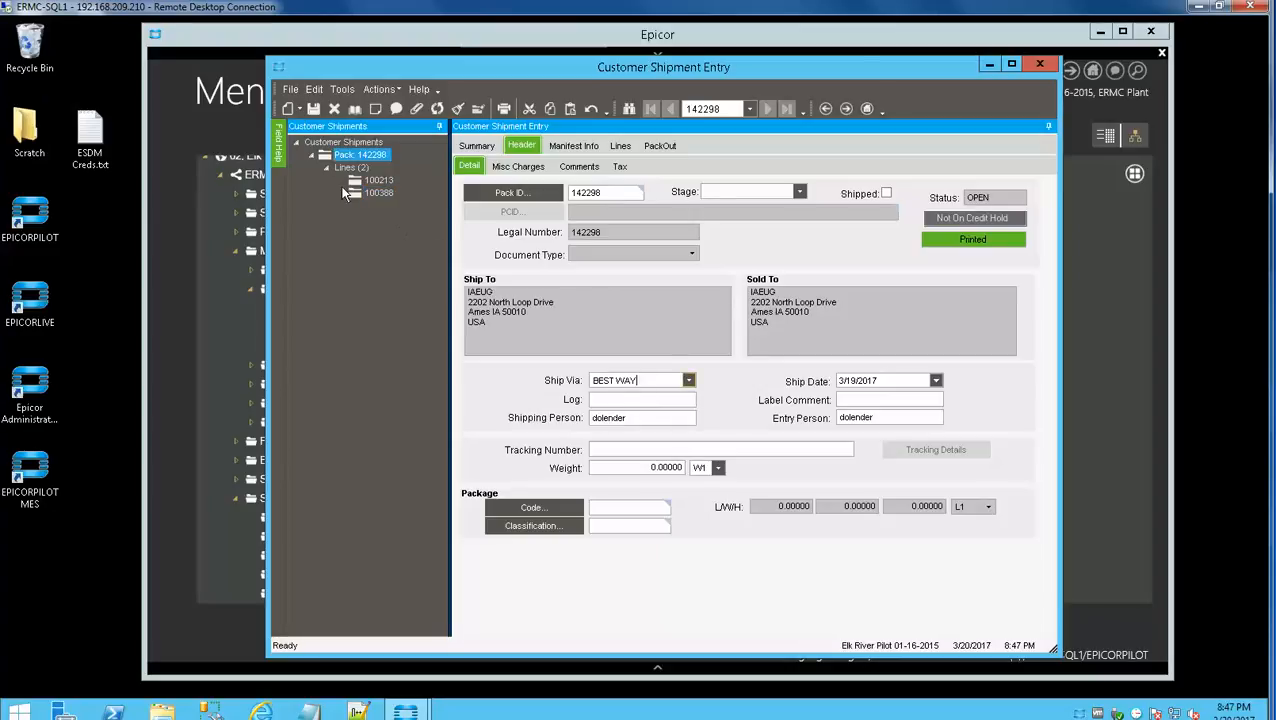
# - Confirm the invoice comment's DB field is ShipDtl.InvoiceComment, hide field help, and minimize the form
pyautogui.moveTo(278, 153)
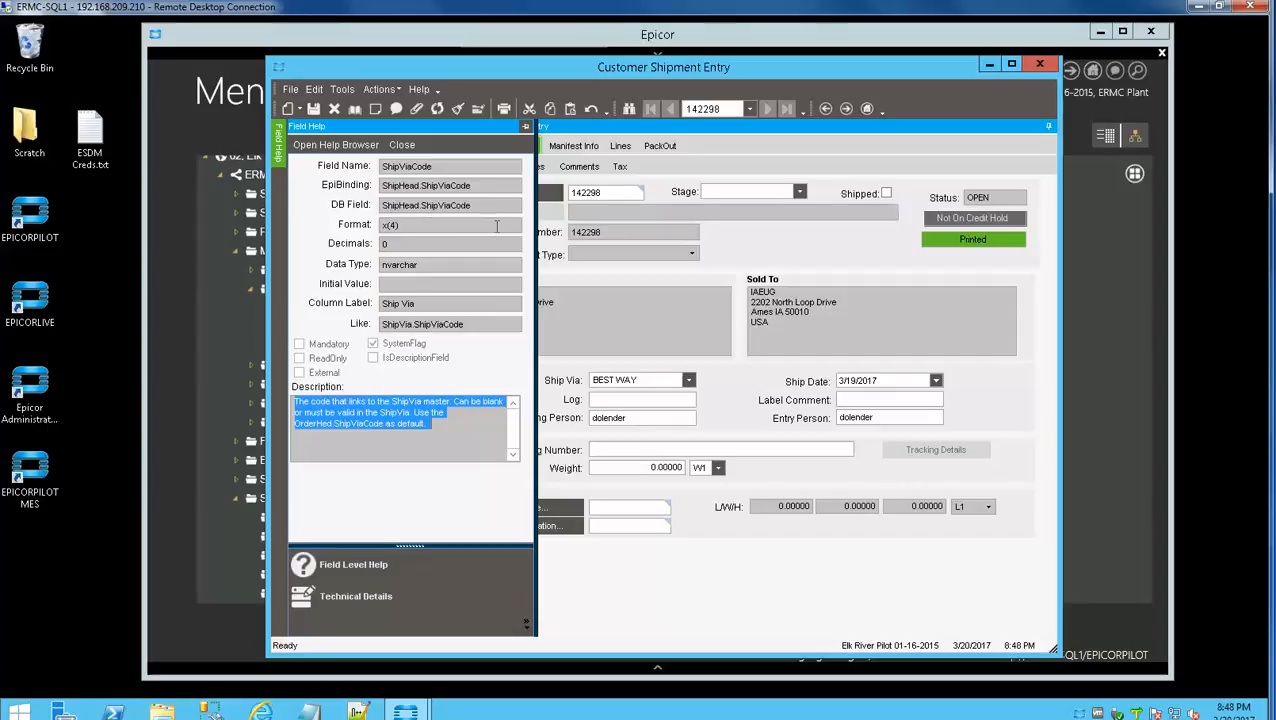
pyautogui.click(618, 147)
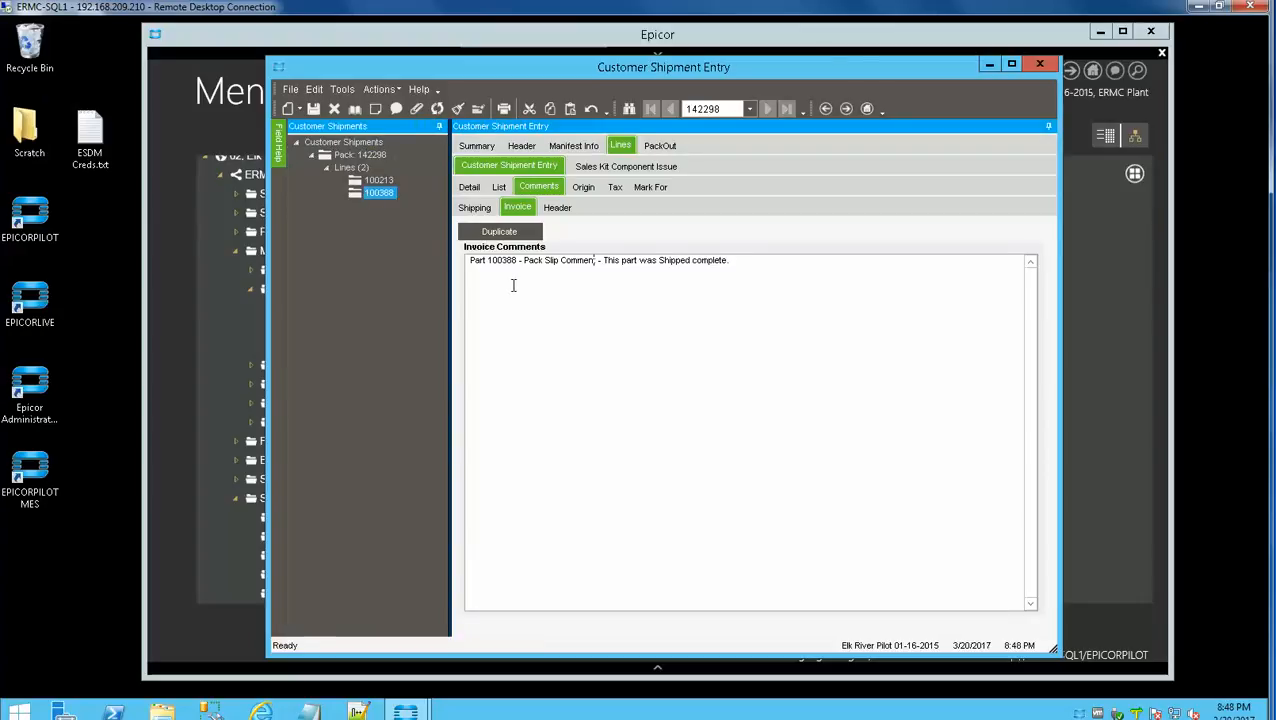
pyautogui.moveTo(517, 261); pyautogui.dragTo(512, 260)
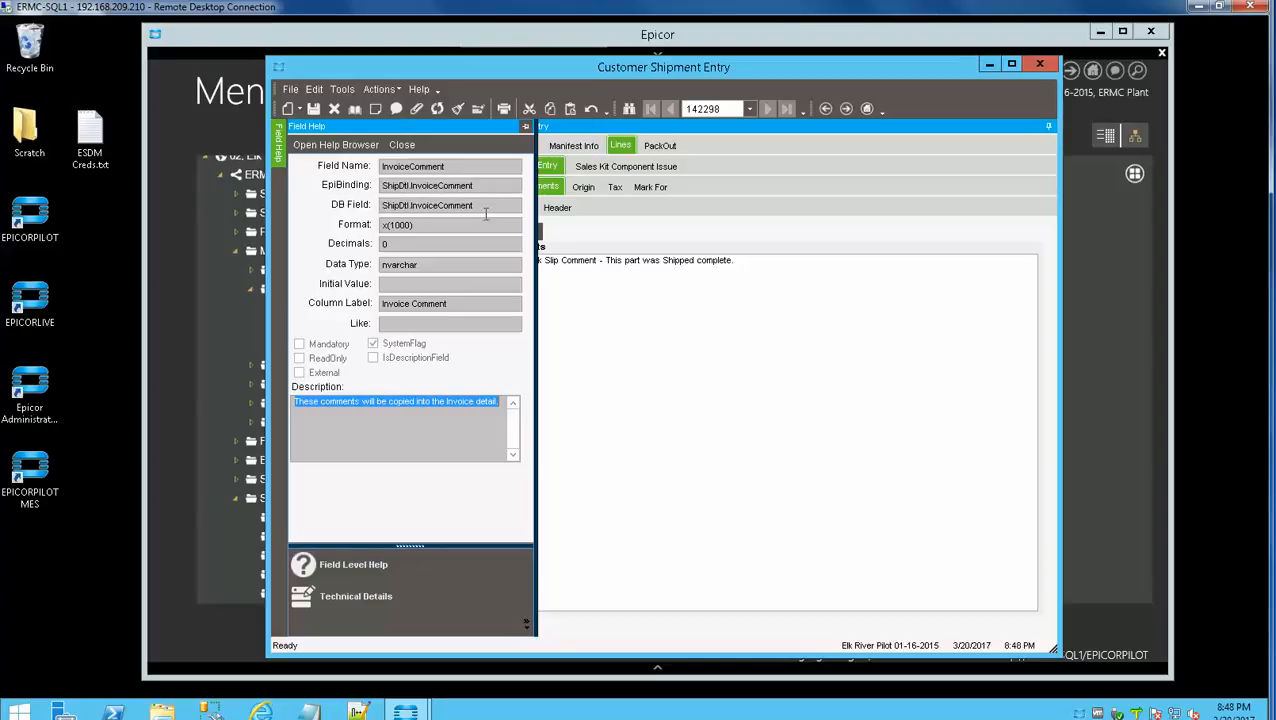
pyautogui.click(479, 208)
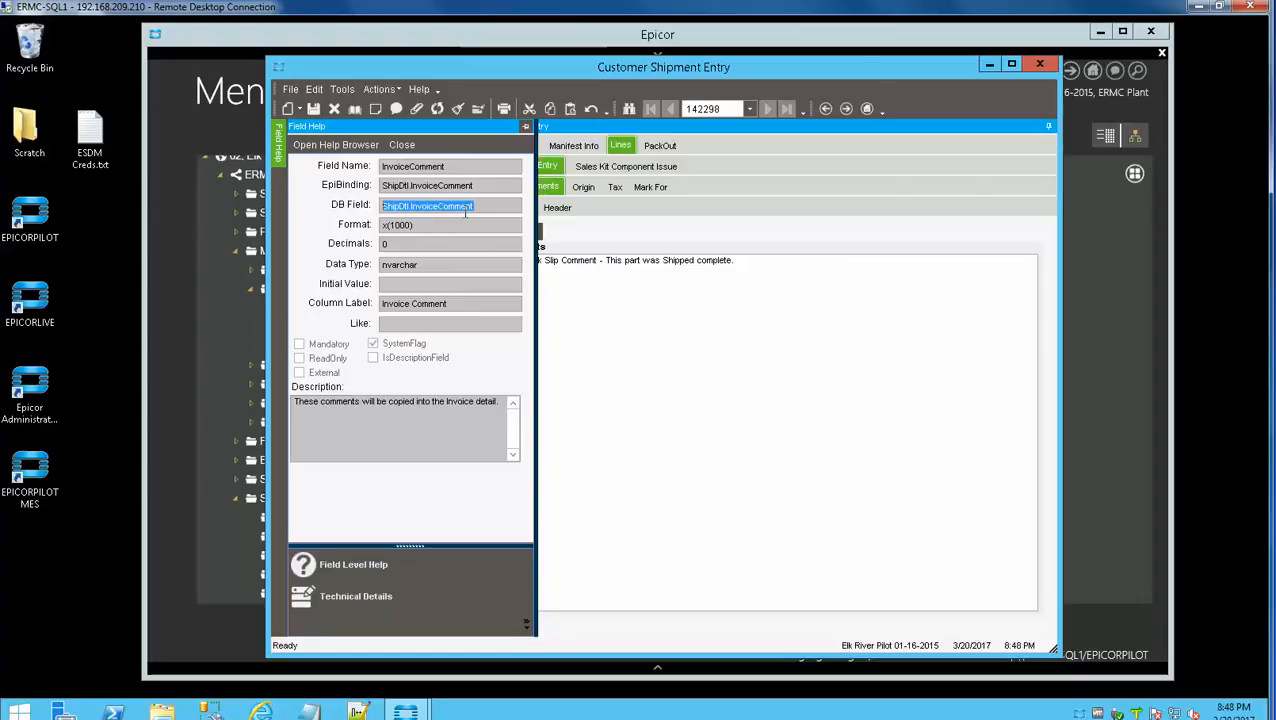
pyautogui.click(611, 313)
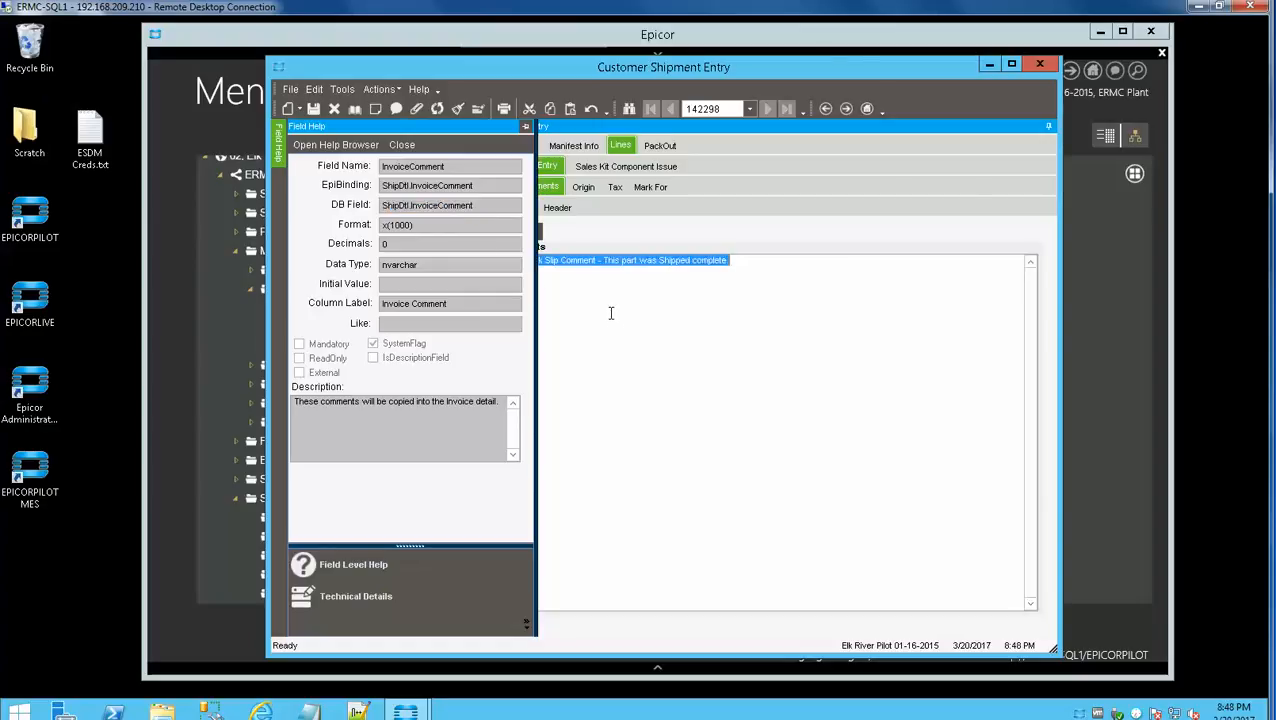
pyautogui.click(622, 315)
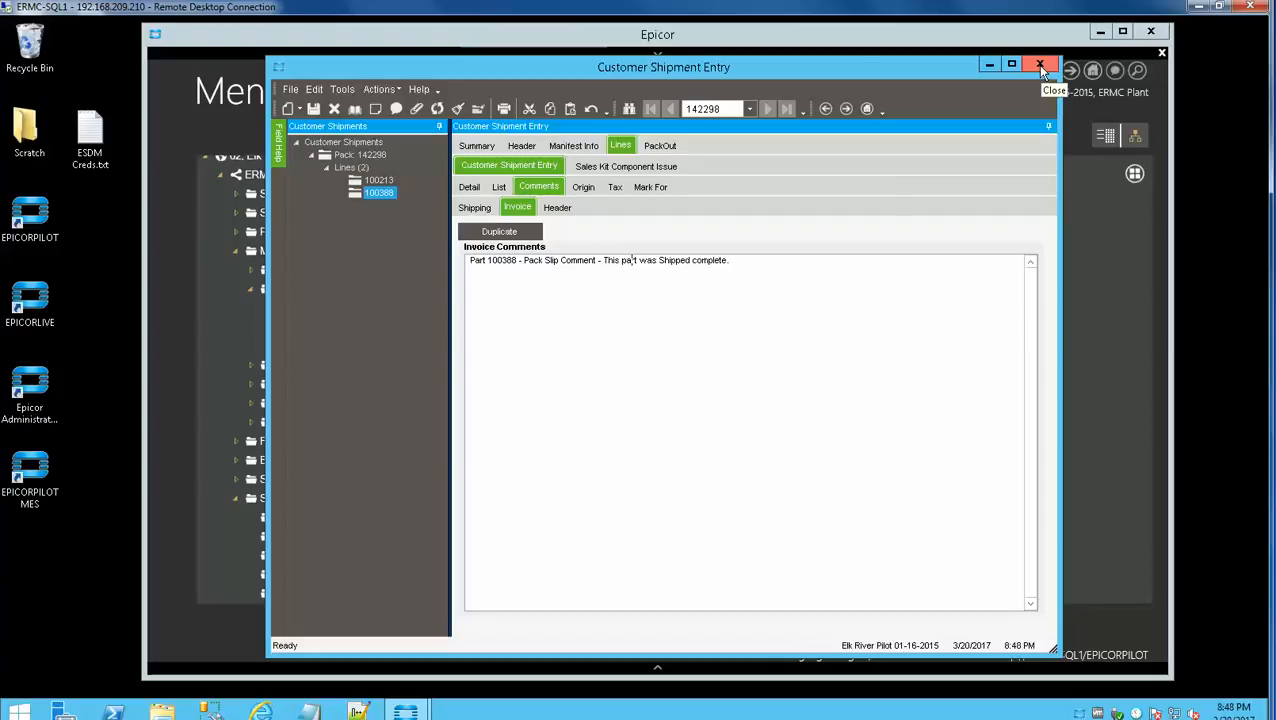
pyautogui.click(988, 67)
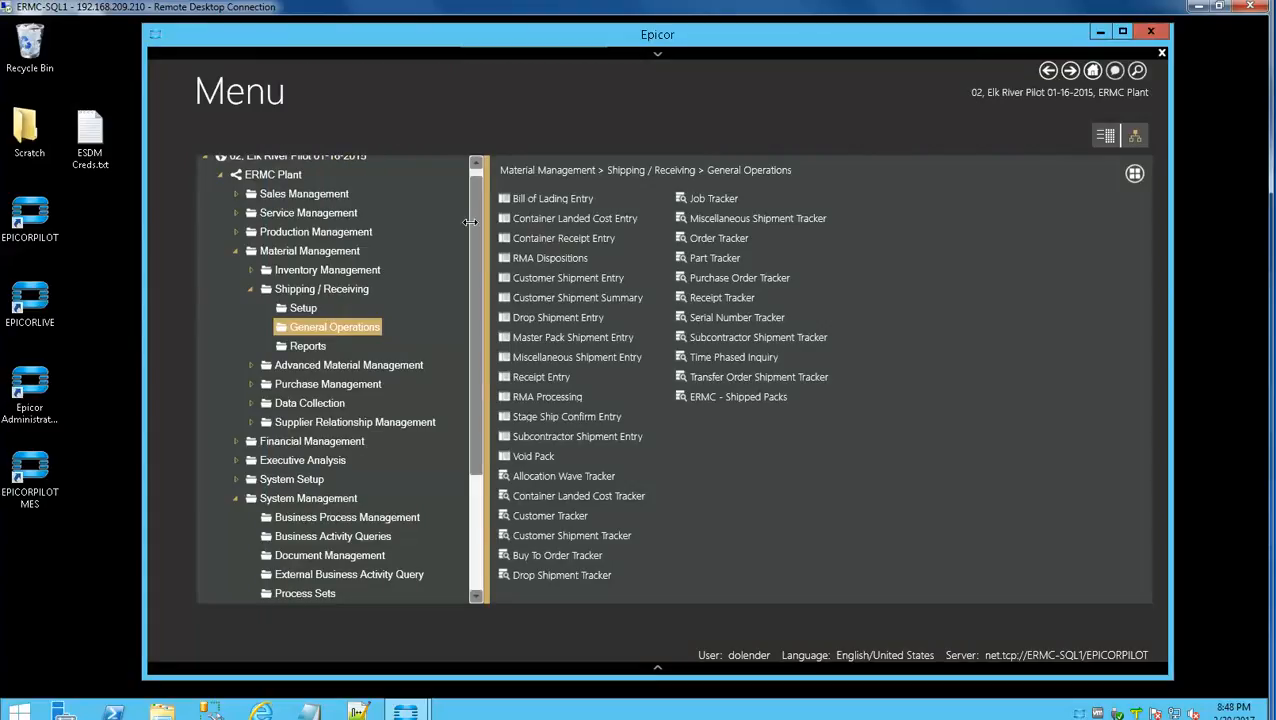
# - Open Report Style under System Management > Reporting, search 'pack', and load the PackSlip report
pyautogui.moveTo(472, 311); pyautogui.dragTo(479, 431)
pyautogui.click(297, 462)
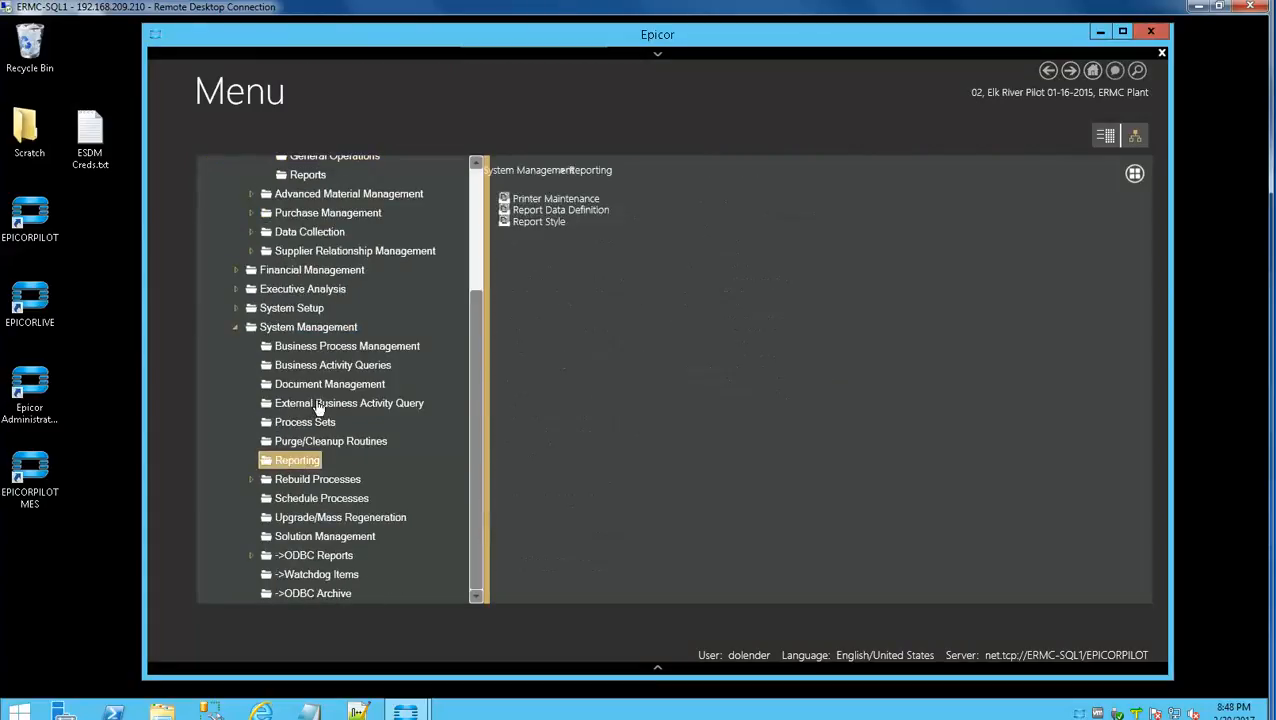
pyautogui.click(300, 328)
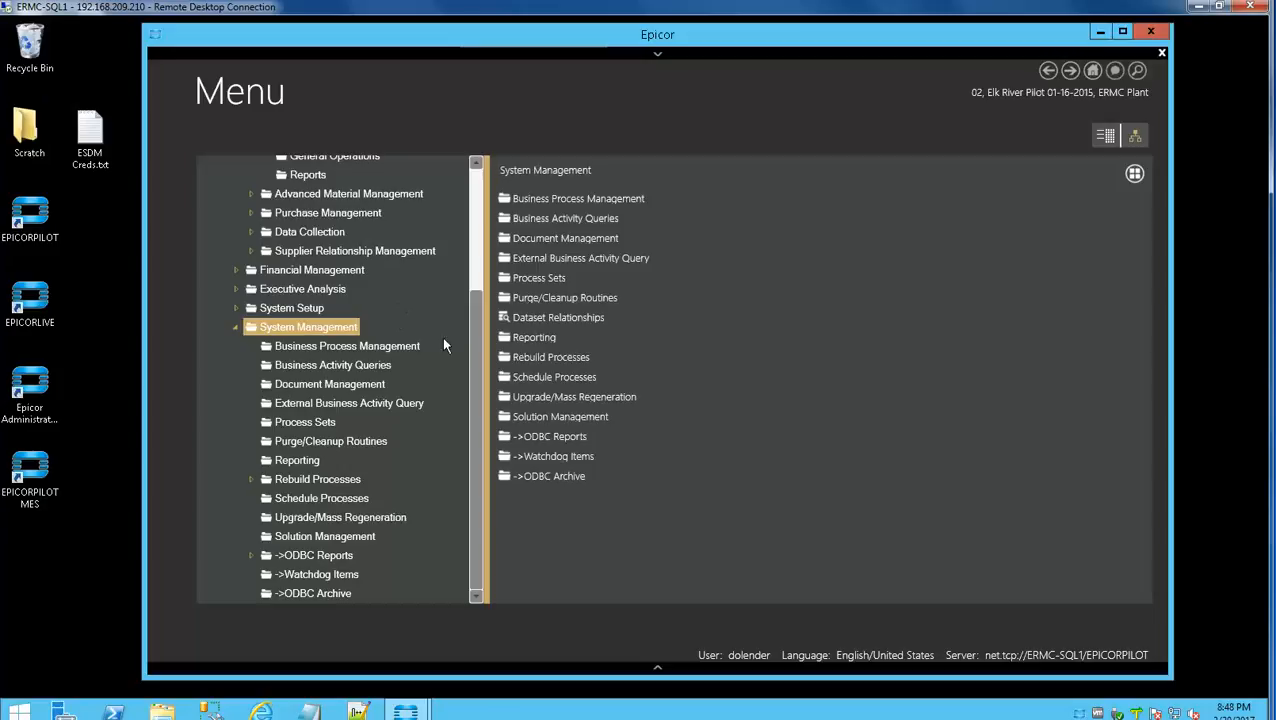
pyautogui.moveTo(476, 362); pyautogui.dragTo(484, 192)
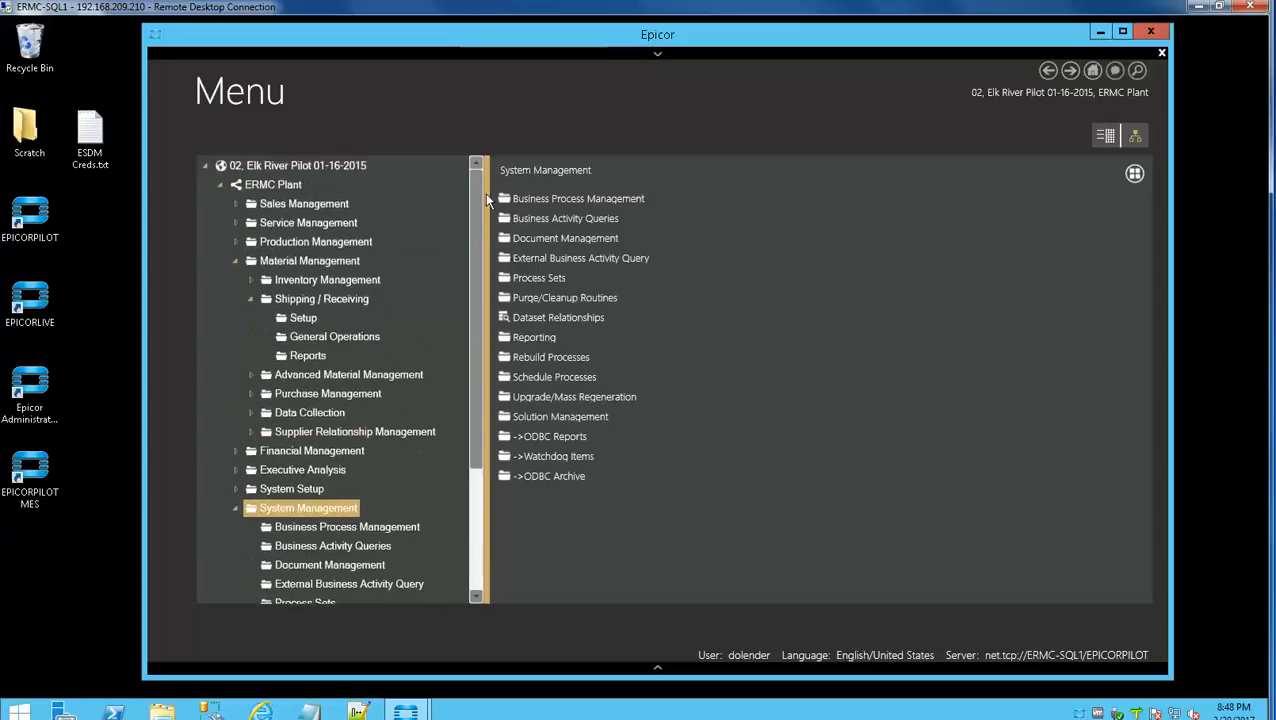
pyautogui.click(235, 261)
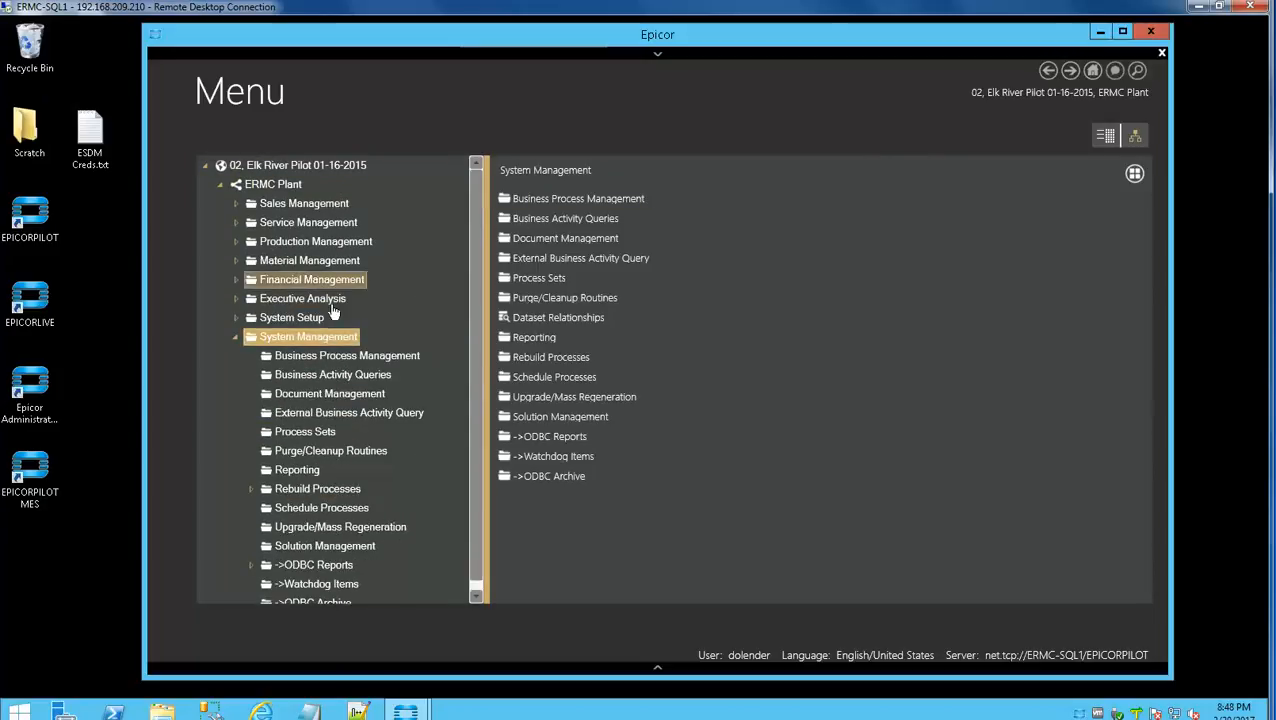
pyautogui.click(299, 470)
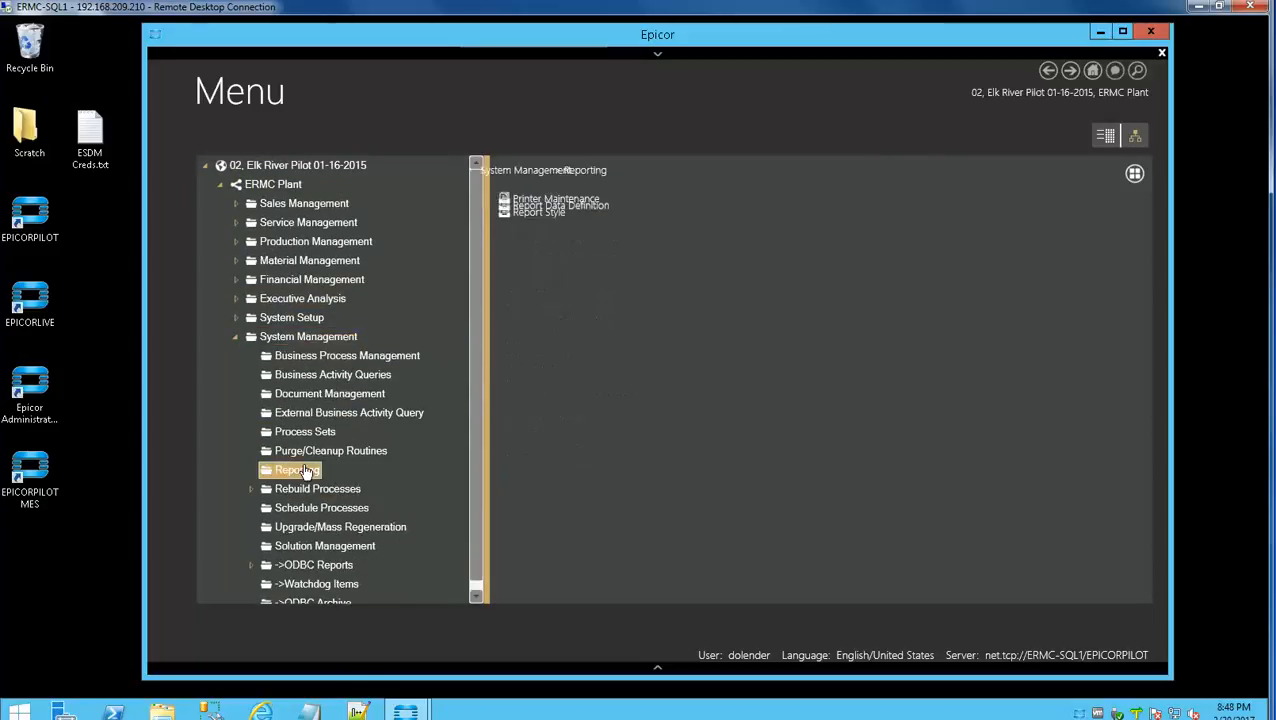
pyautogui.click(545, 239)
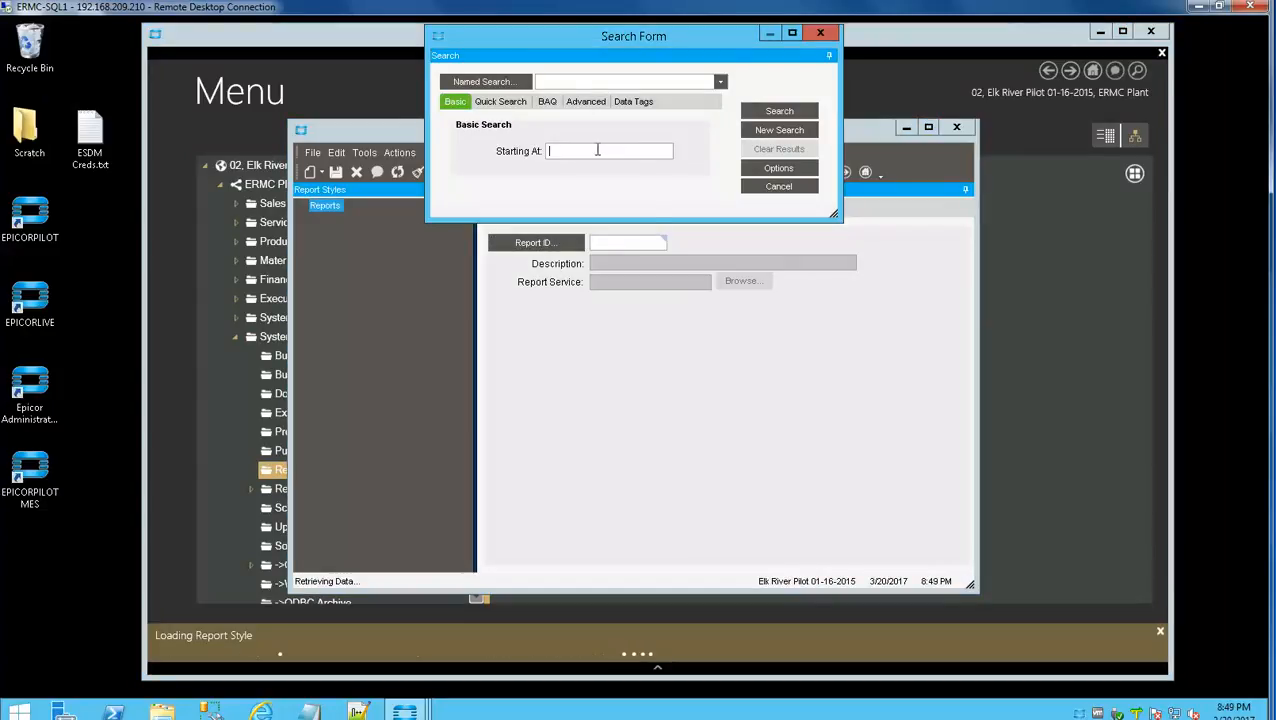
pyautogui.write('pack')
pyautogui.press('Return')
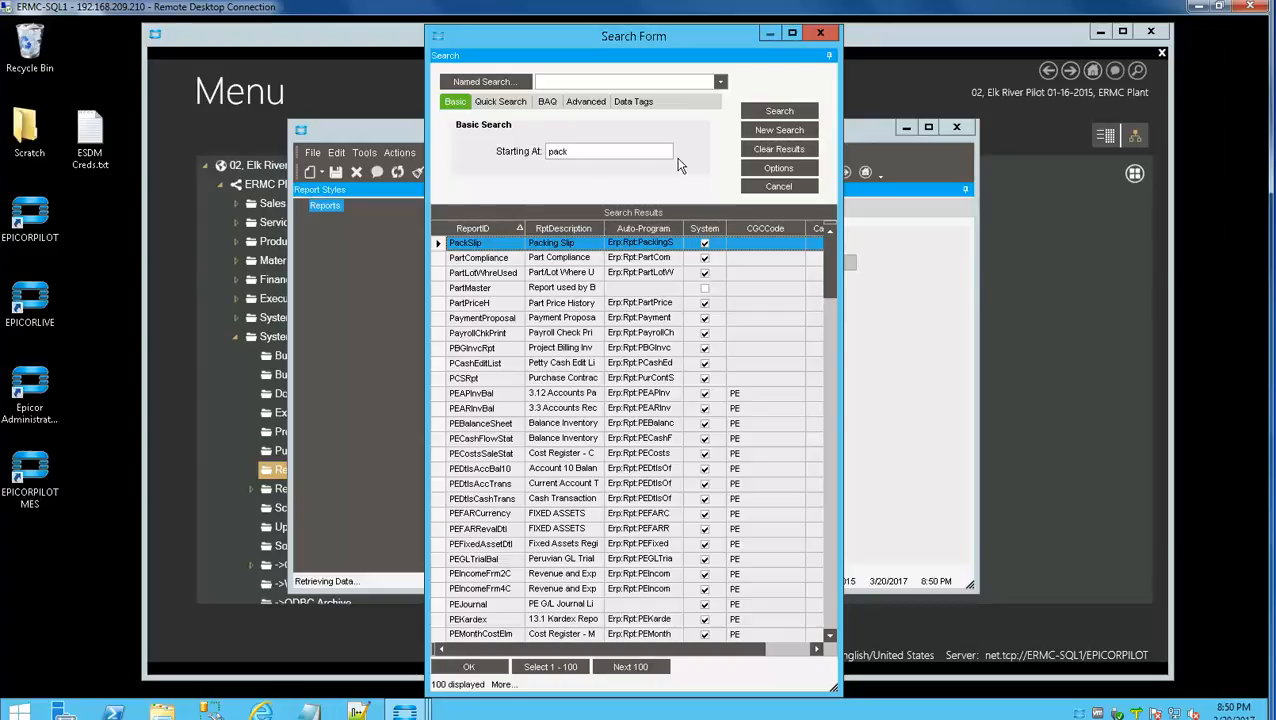
pyautogui.doubleClick(502, 244)
# - Expand Packing Slip's seven report styles, review each, and settle on Standard - SSRS
pyautogui.click(316, 219)
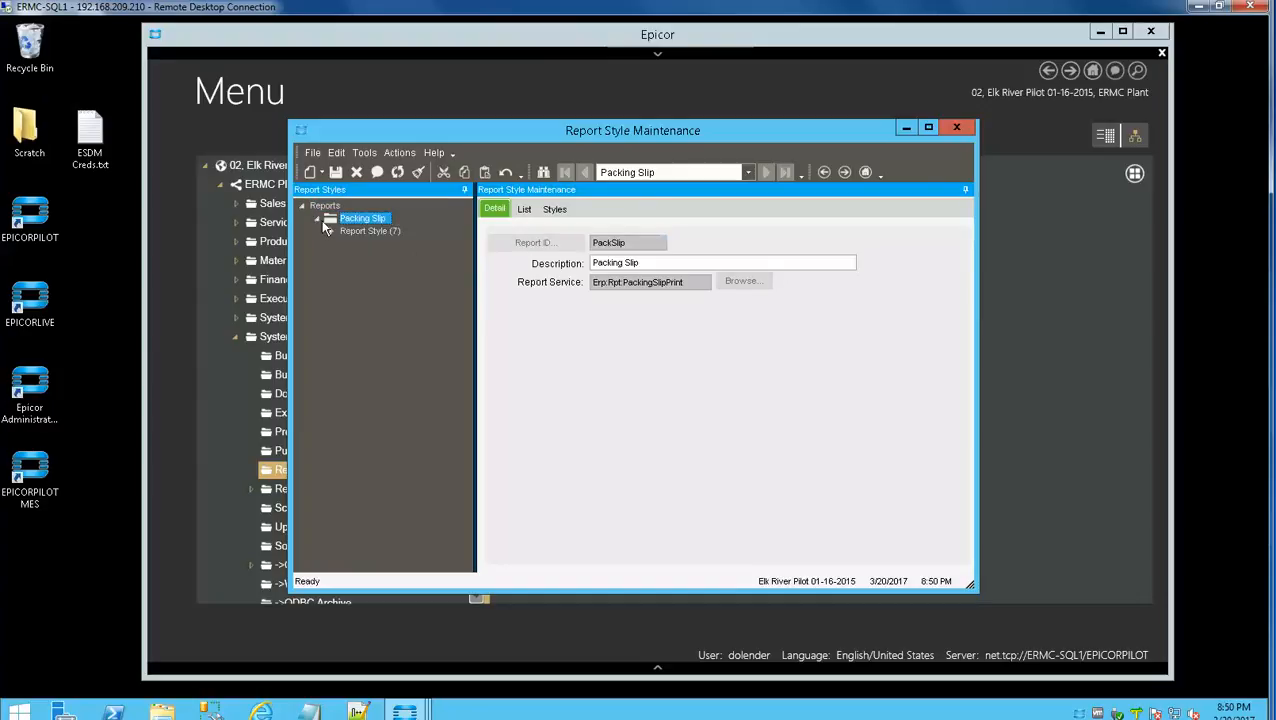
pyautogui.click(332, 231)
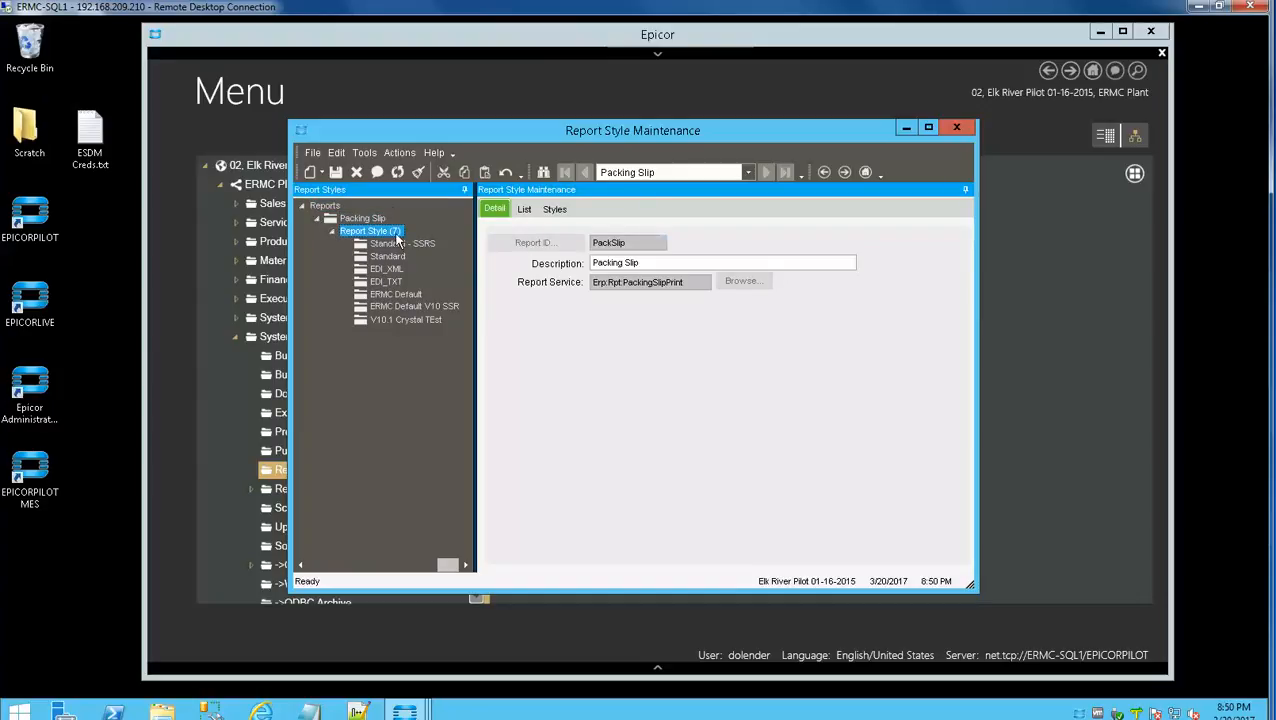
pyautogui.click(397, 296)
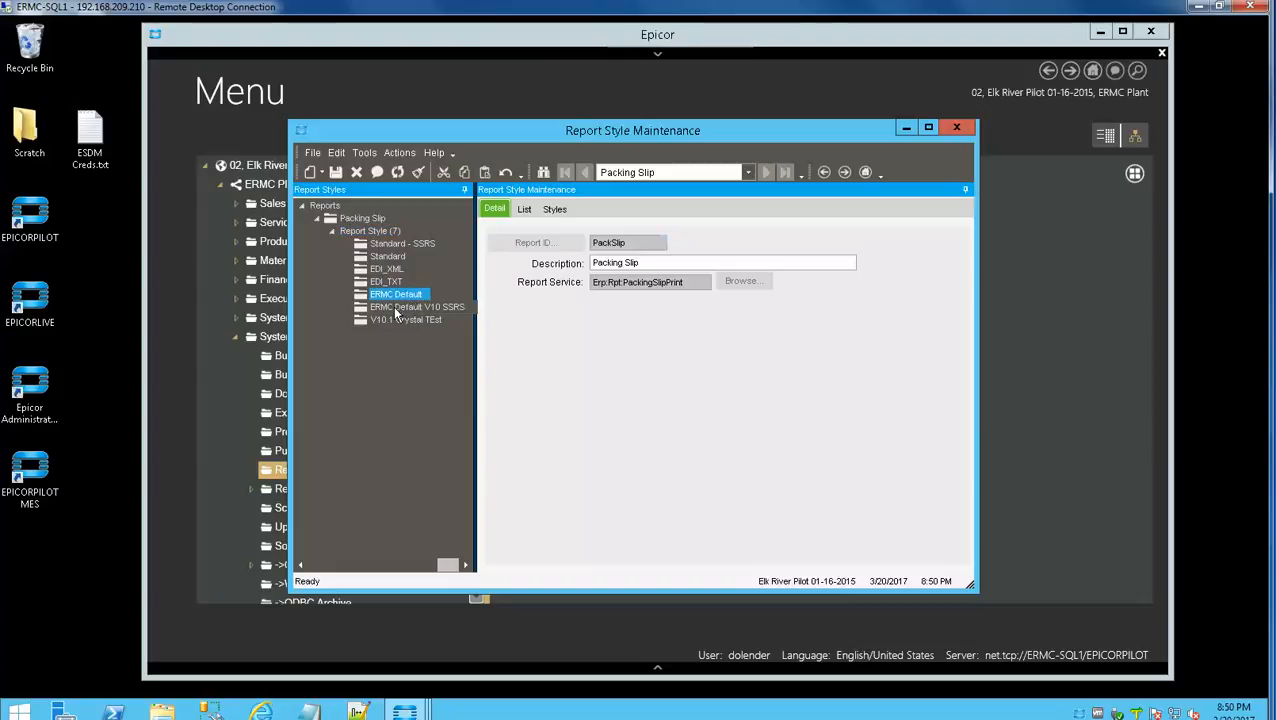
pyautogui.click(424, 309)
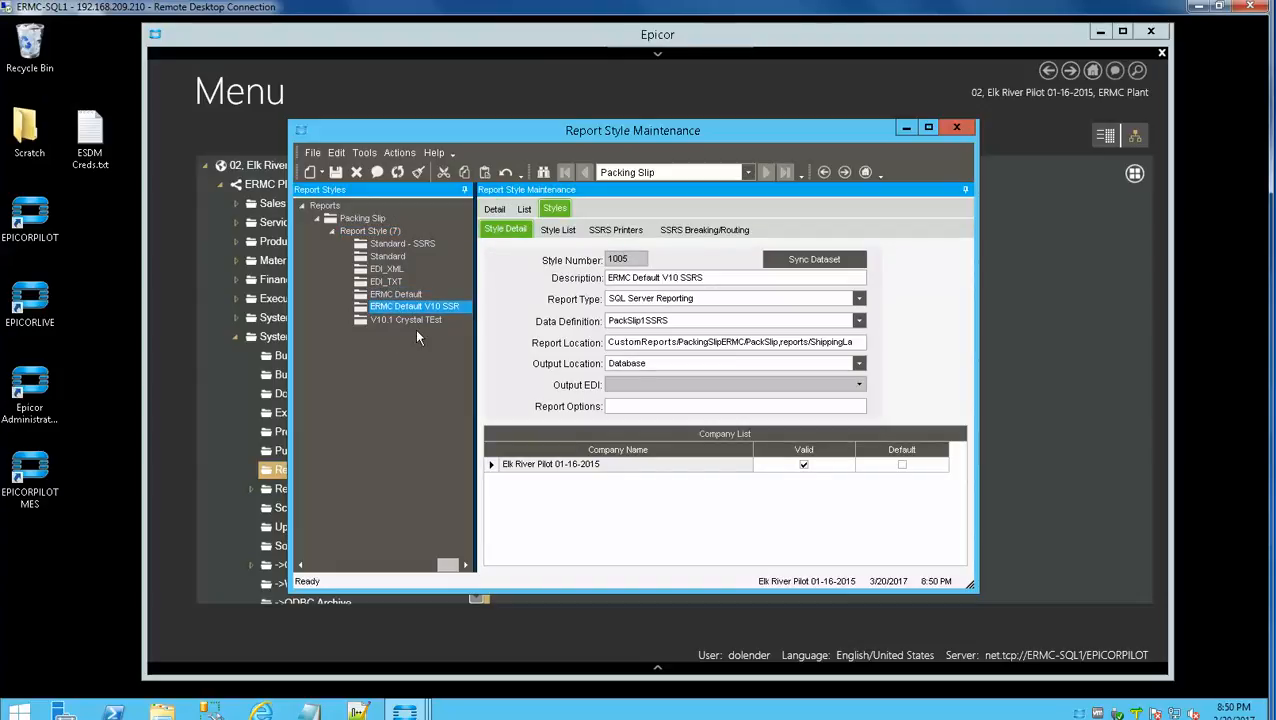
pyautogui.click(400, 319)
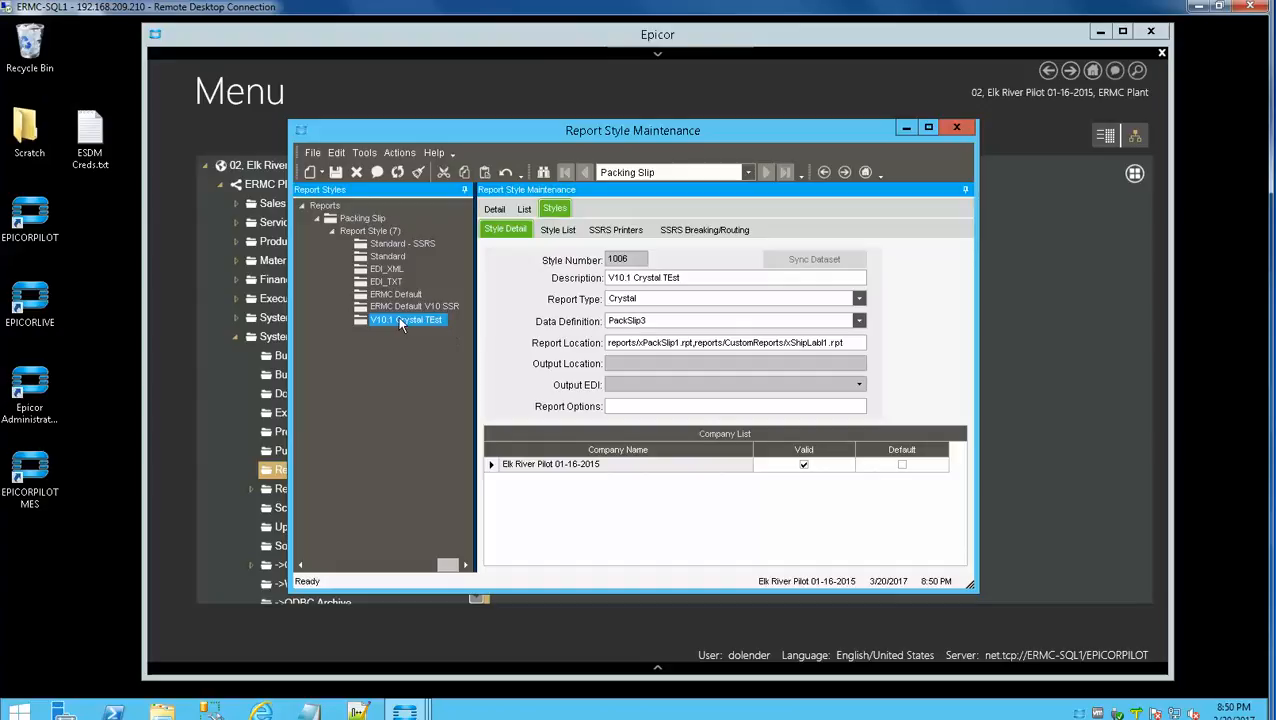
pyautogui.click(395, 244)
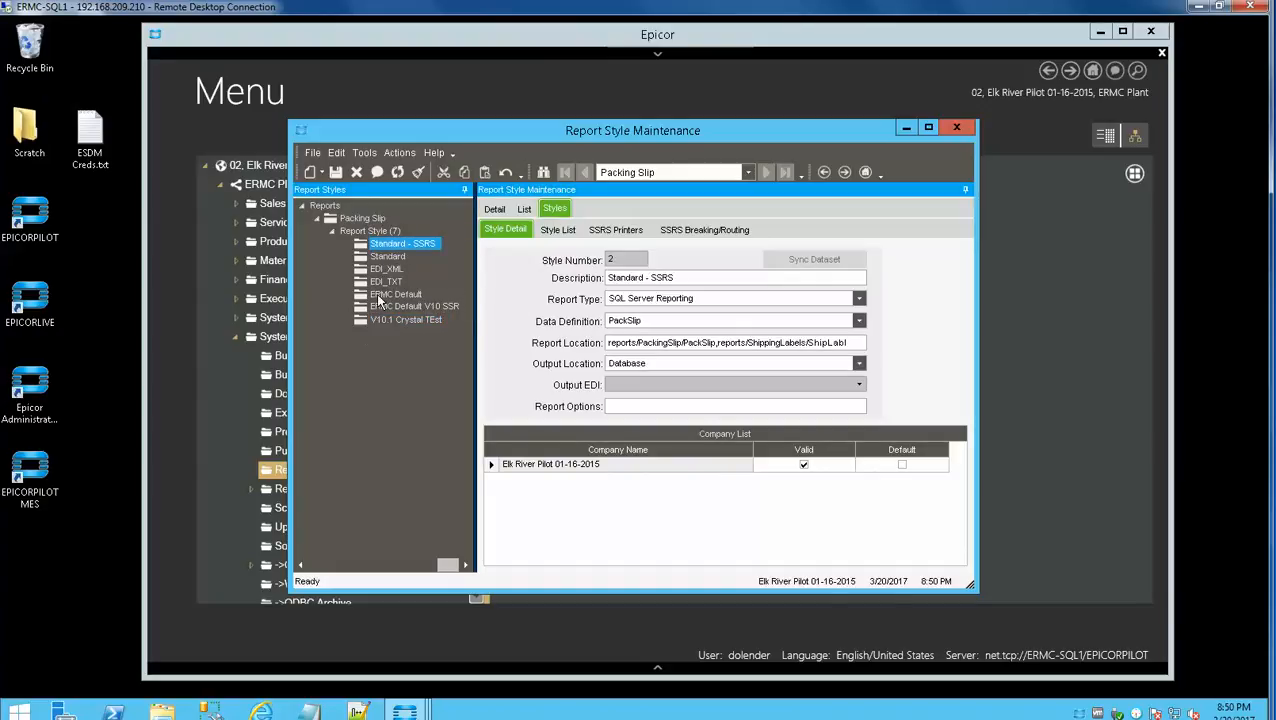
pyautogui.click(397, 258)
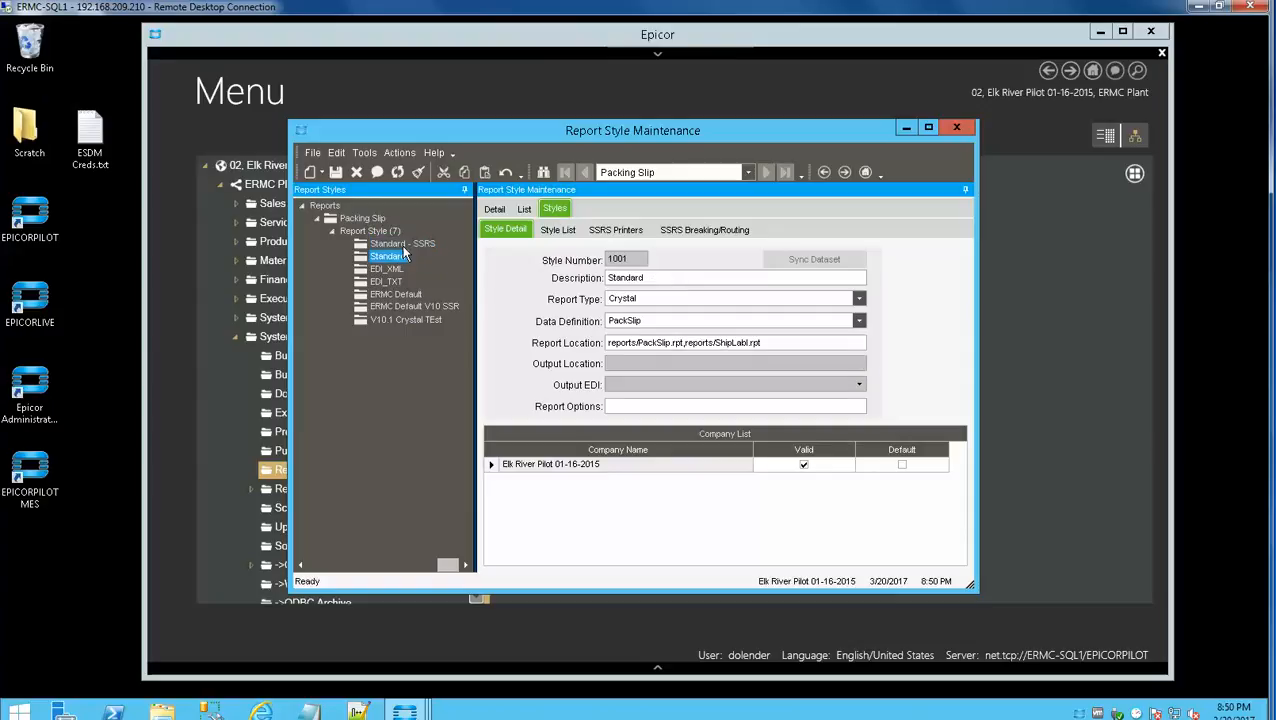
pyautogui.click(405, 245)
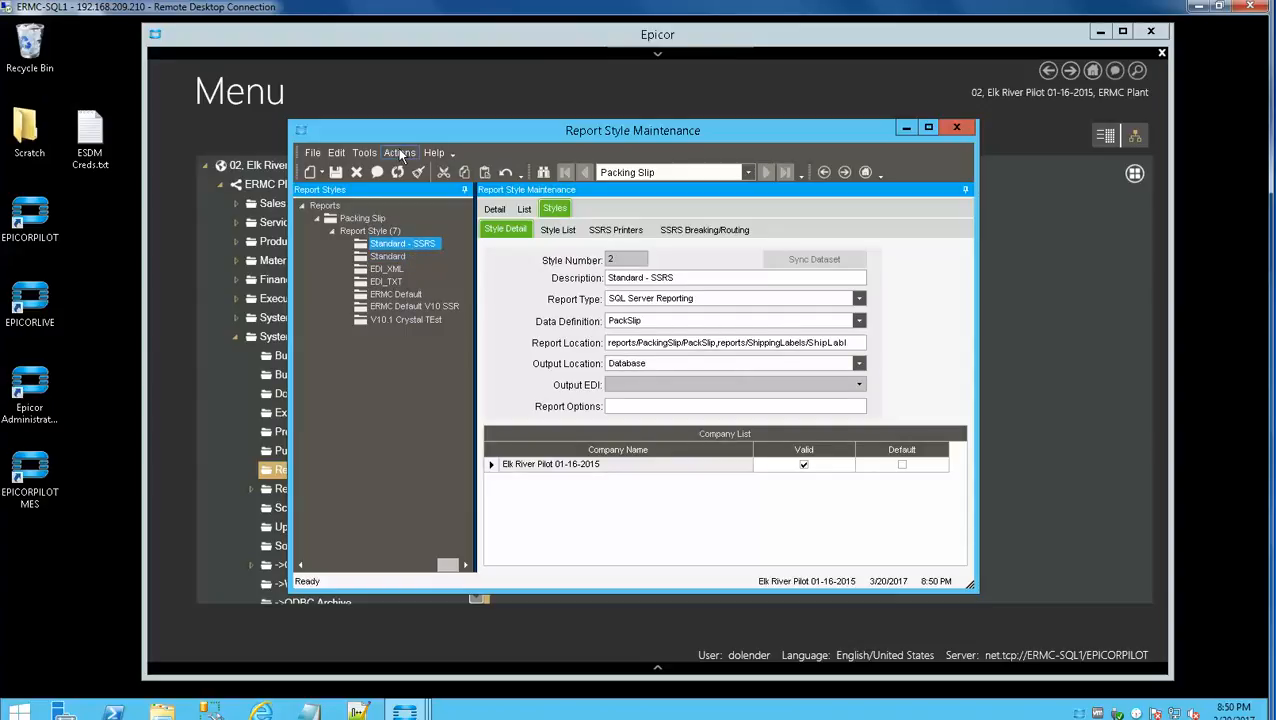
pyautogui.click(398, 153)
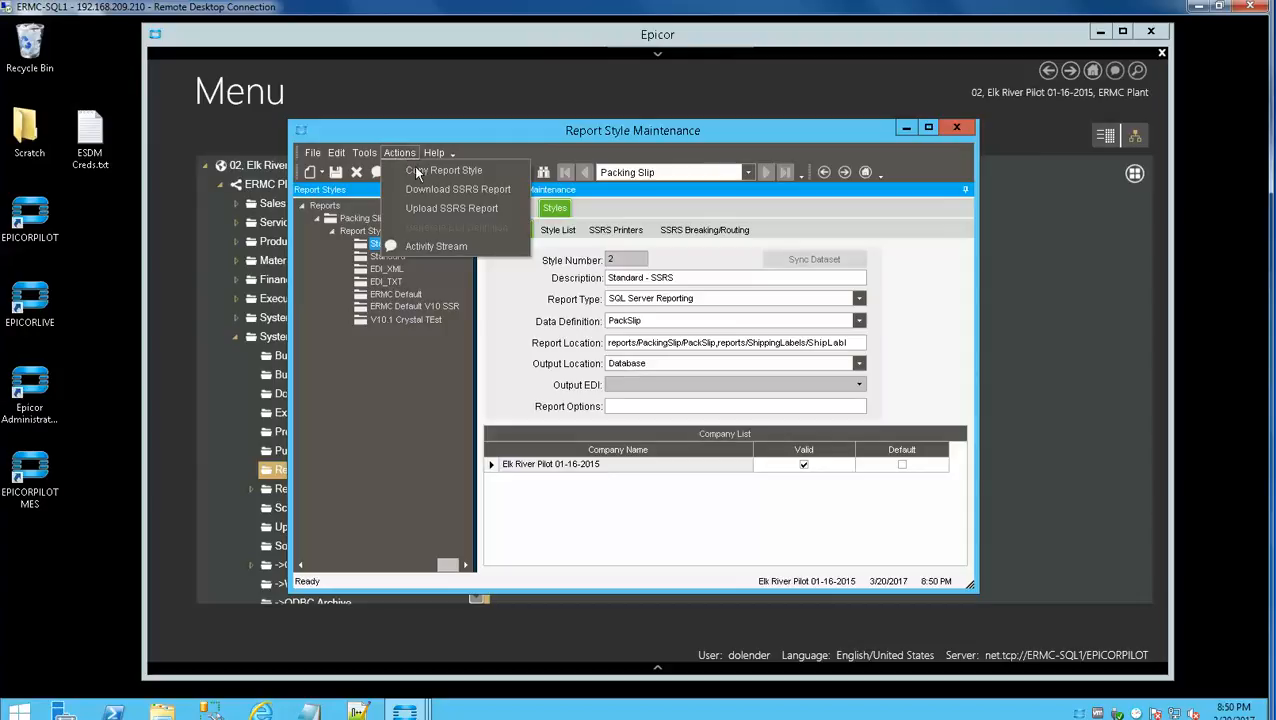
# - Copy the Standard - SSRS style into the PackingSlip folder as Standard - SSRS - Copy
pyautogui.click(445, 170)
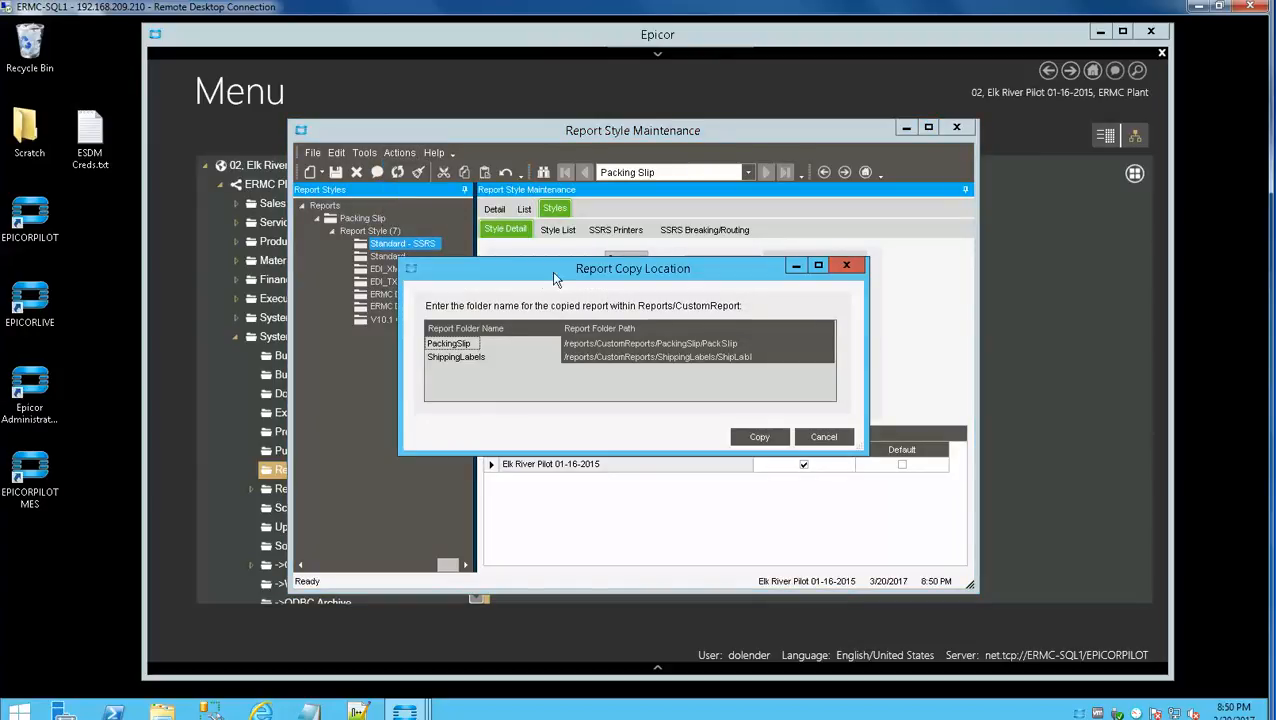
pyautogui.moveTo(536, 275); pyautogui.dragTo(494, 215)
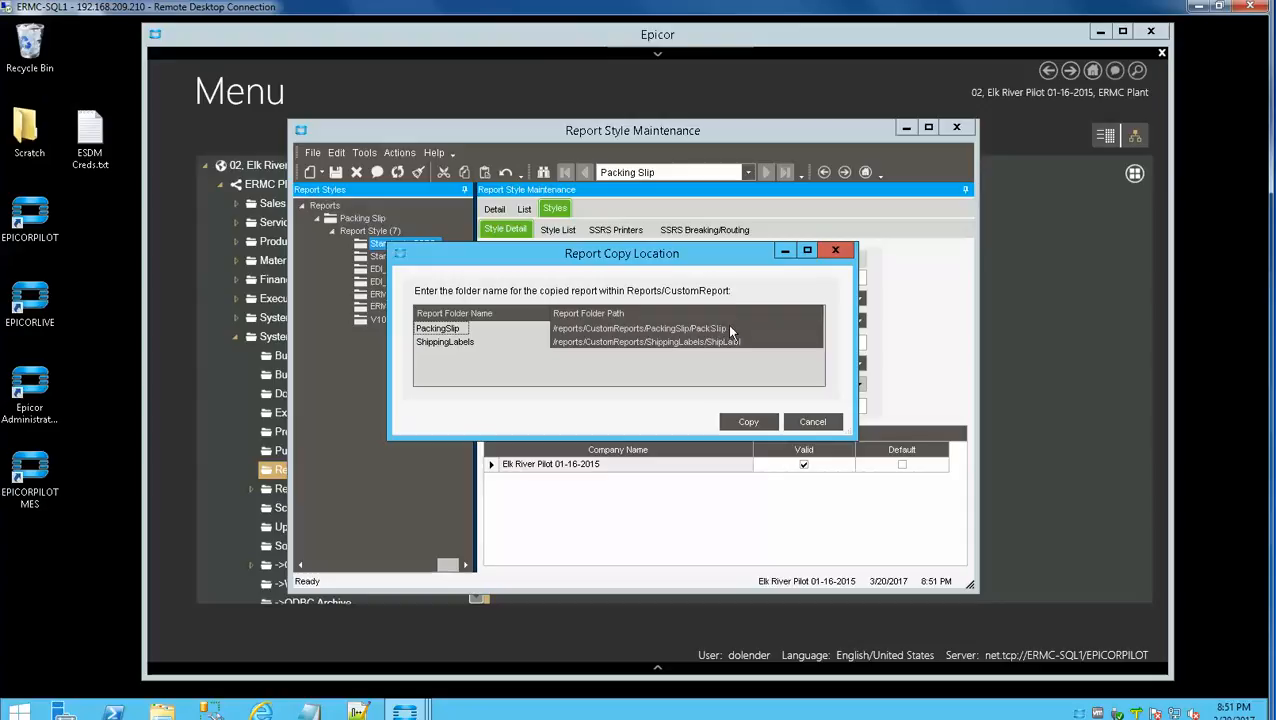
pyautogui.click(730, 419)
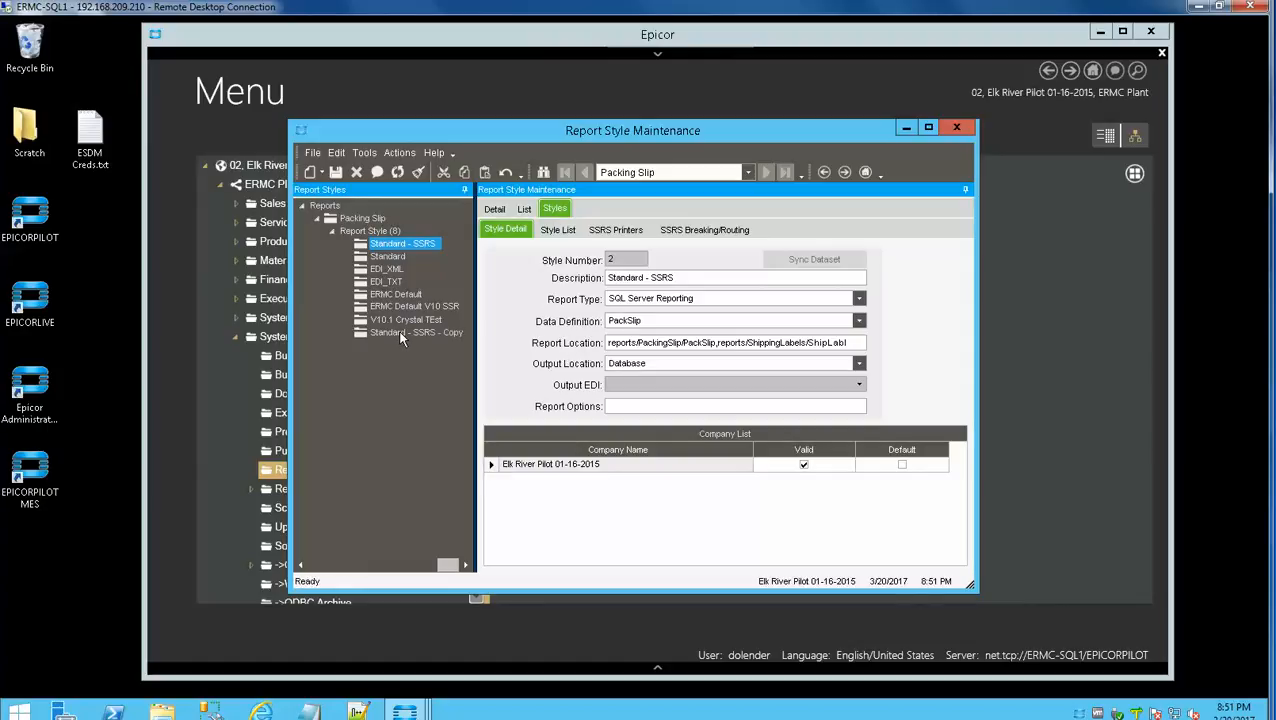
# - Change the Standard - SSRS - Copy style's description to 'IAEUG Pack Slip'
pyautogui.click(399, 334)
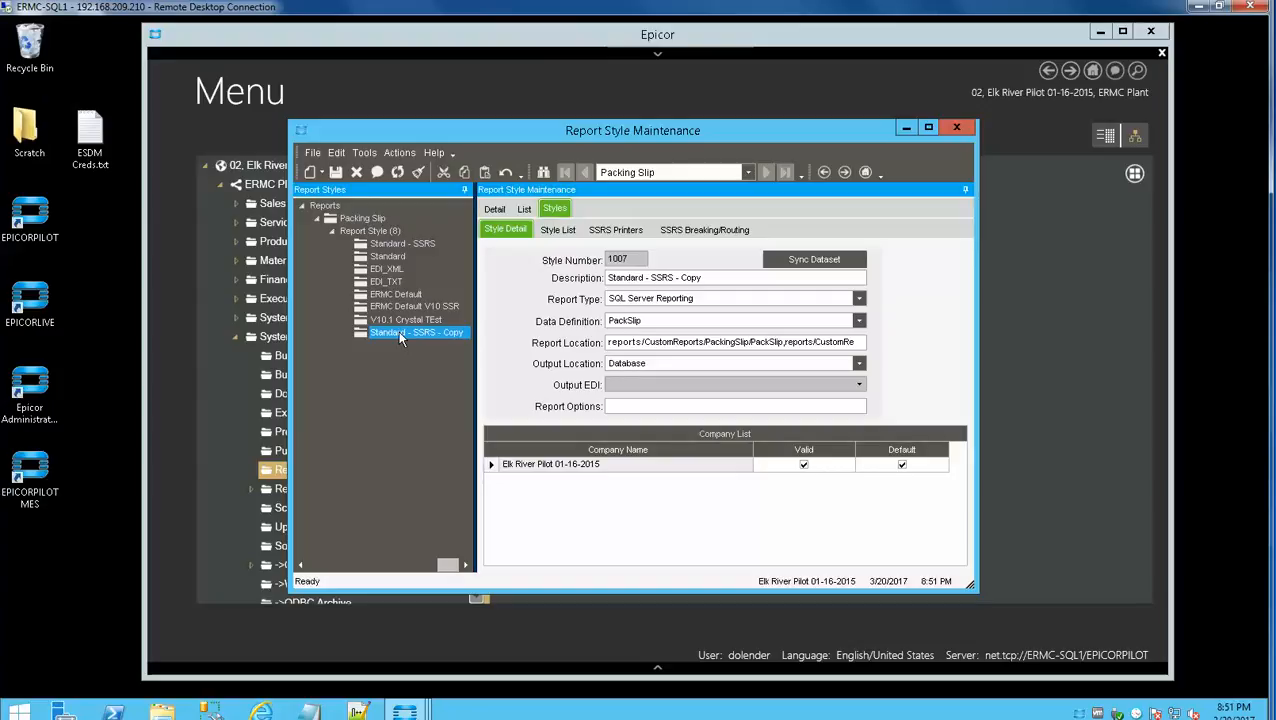
pyautogui.doubleClick(692, 278)
pyautogui.hotkey('ctrl', 'a')
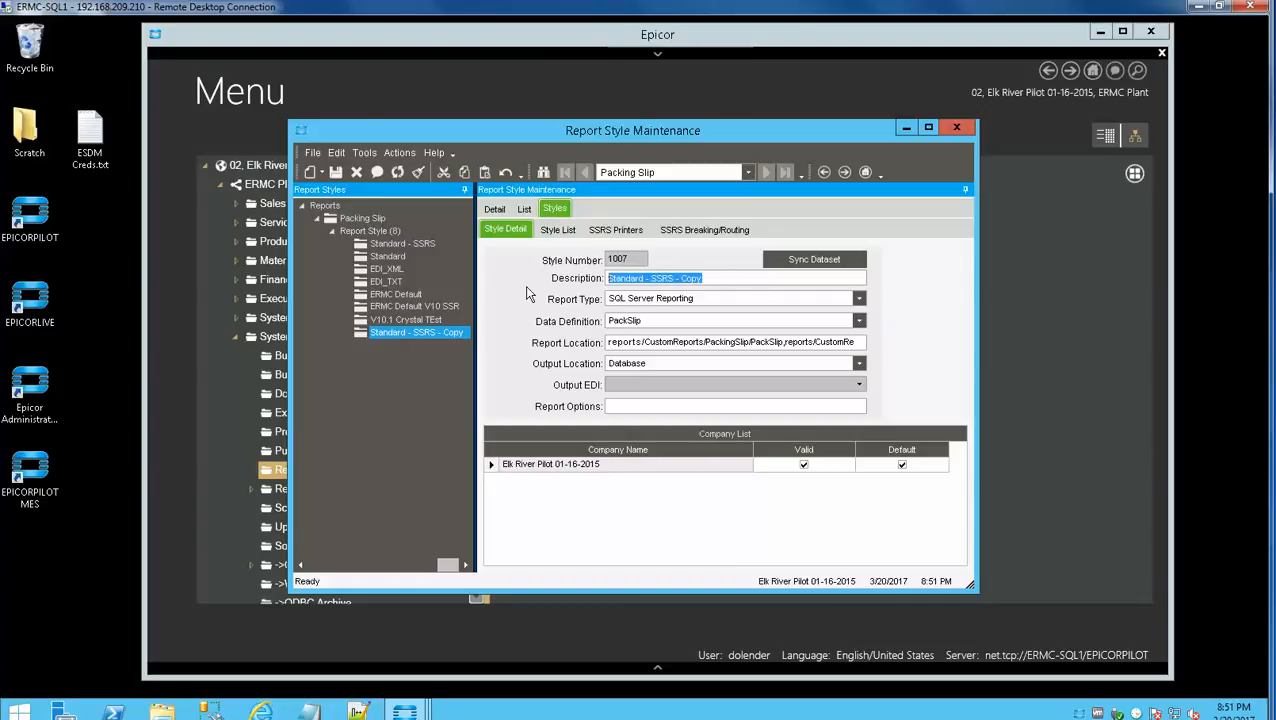
pyautogui.press('BackSpace')
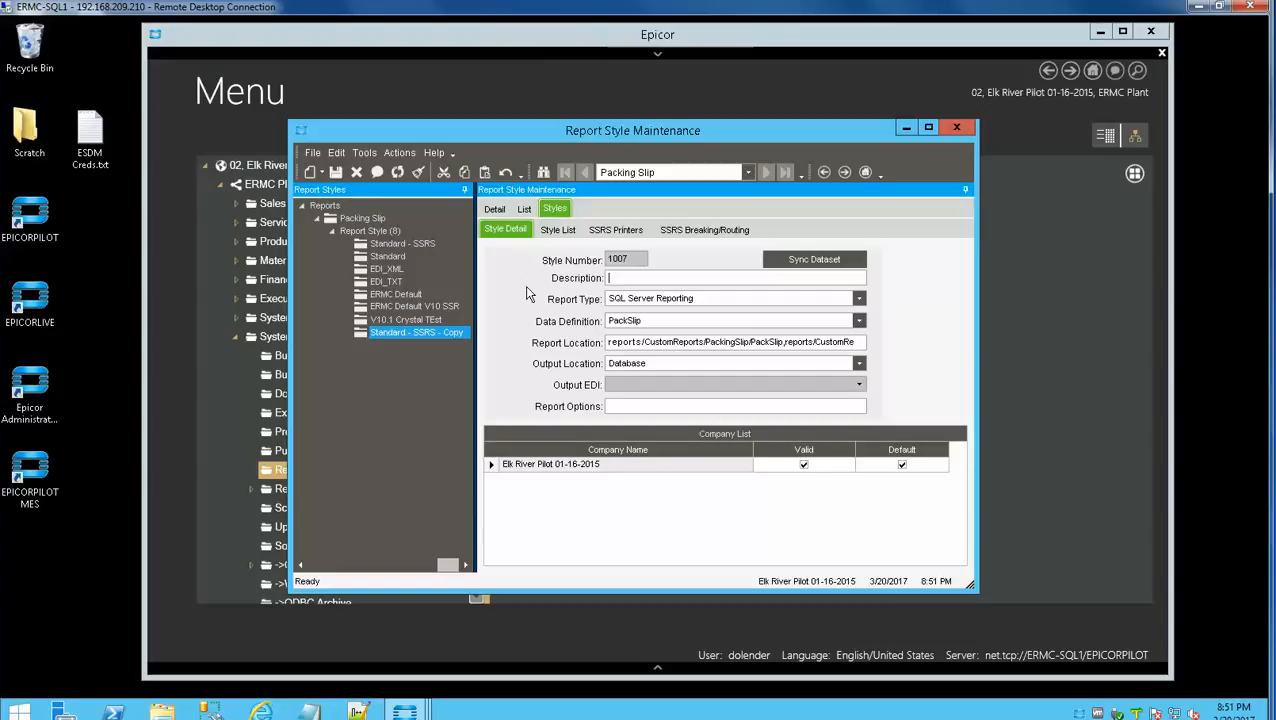
pyautogui.write('IAEUG Pack Slip')
pyautogui.press('Tab')
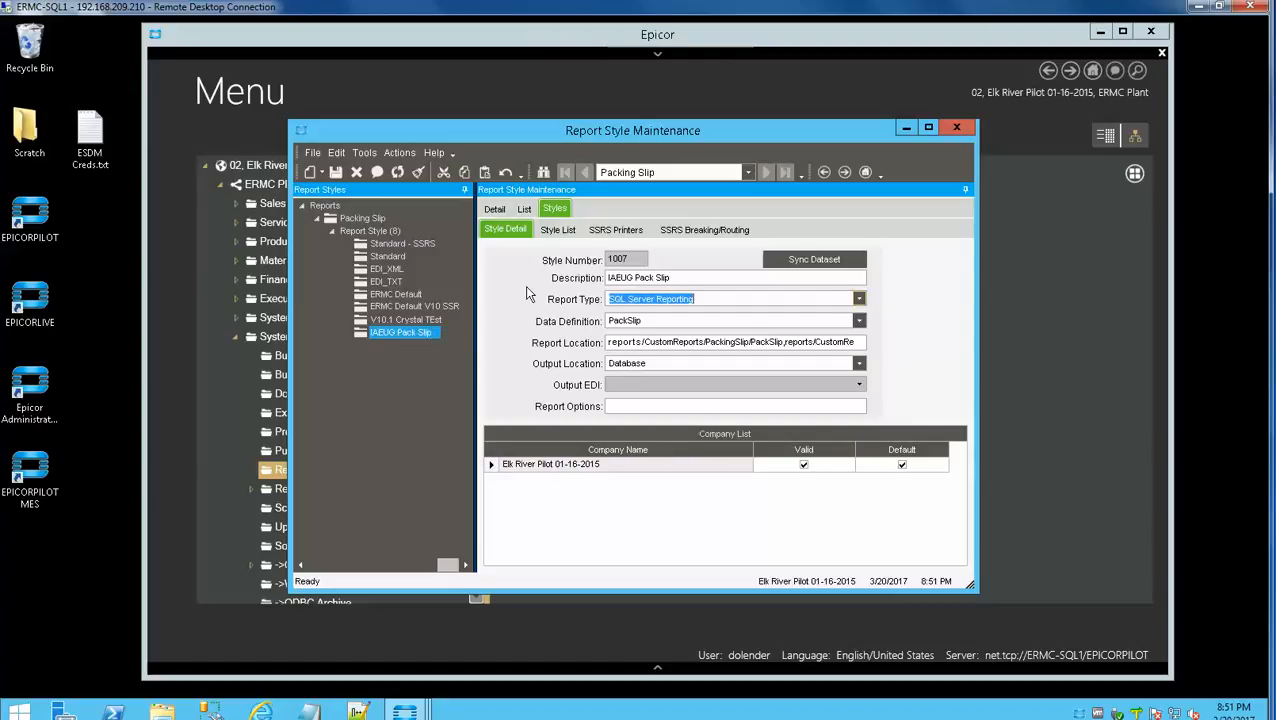
pyautogui.click(668, 321)
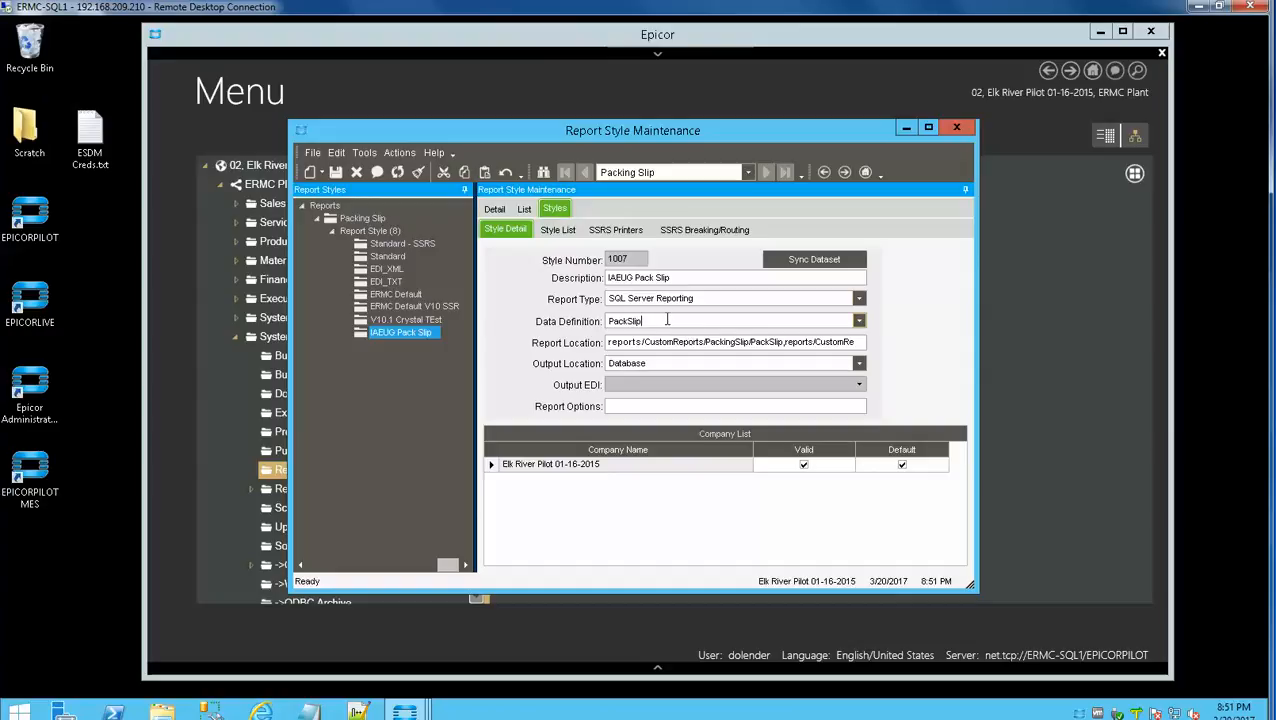
# - Open the PackSlip data definition in Report Data Definition and expand the Packing Slip node
pyautogui.rightClick(665, 321)
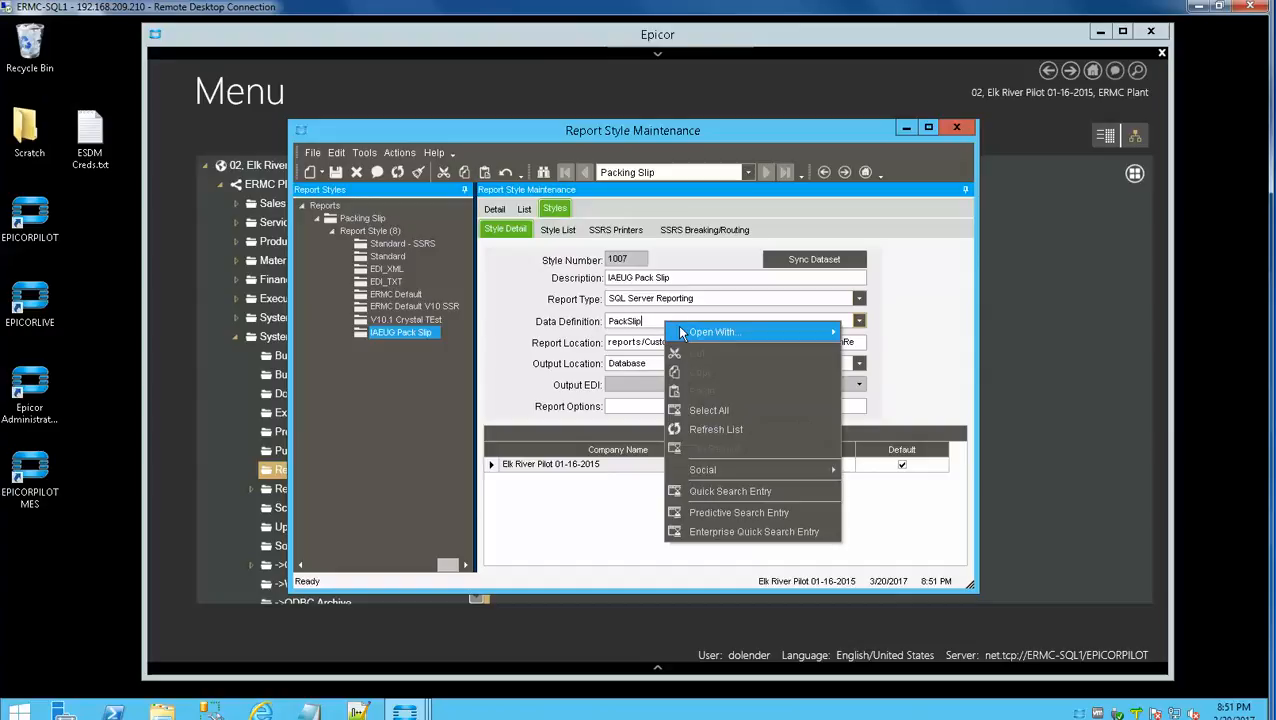
pyautogui.moveTo(701, 333)
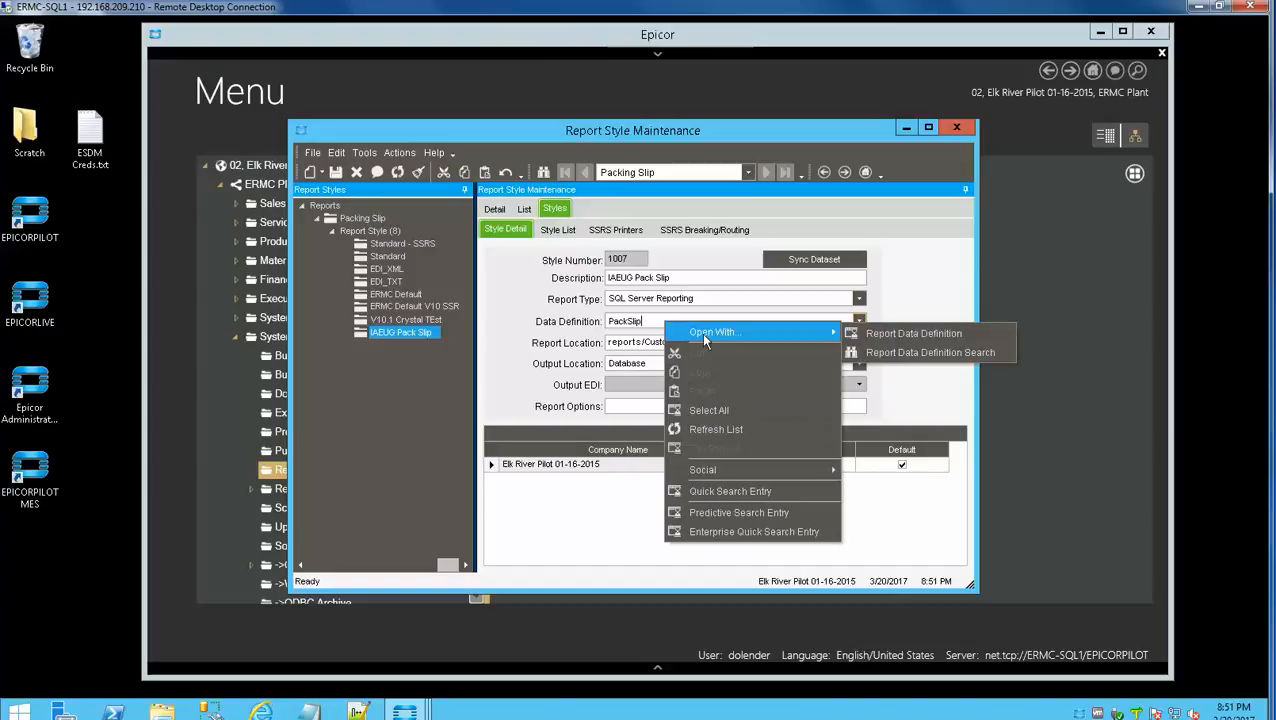
pyautogui.click(910, 332)
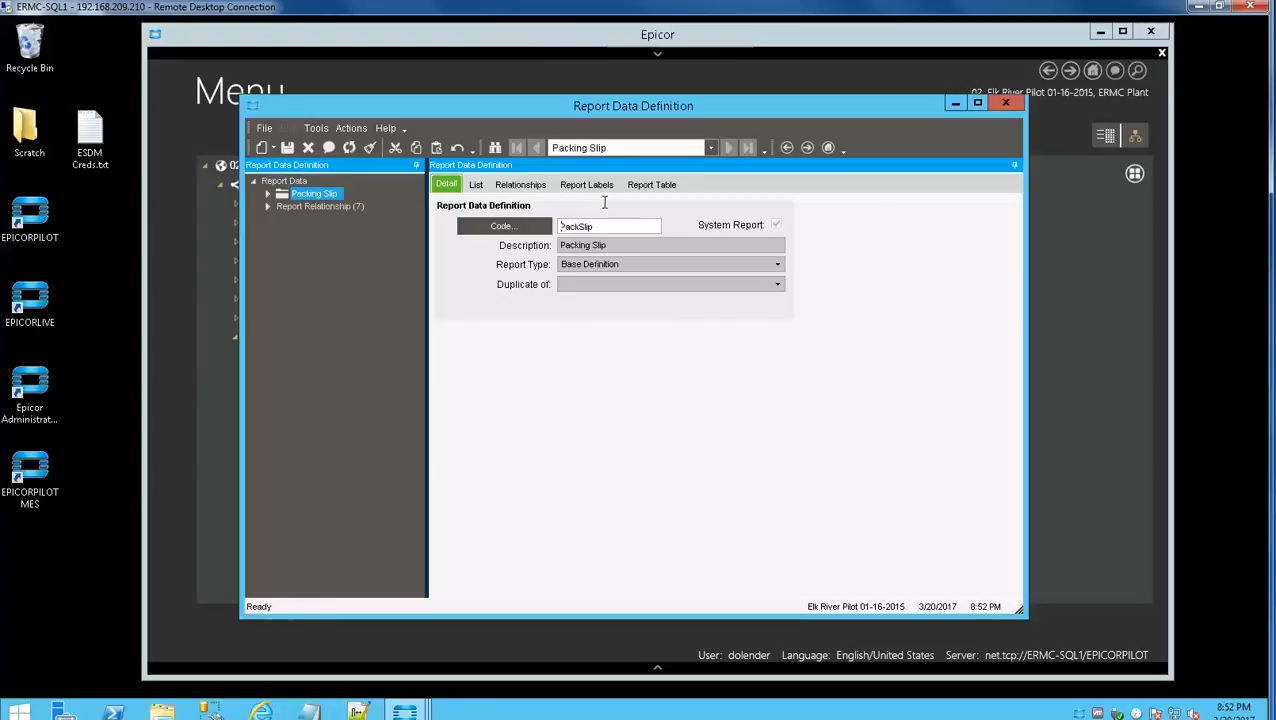
pyautogui.click(268, 193)
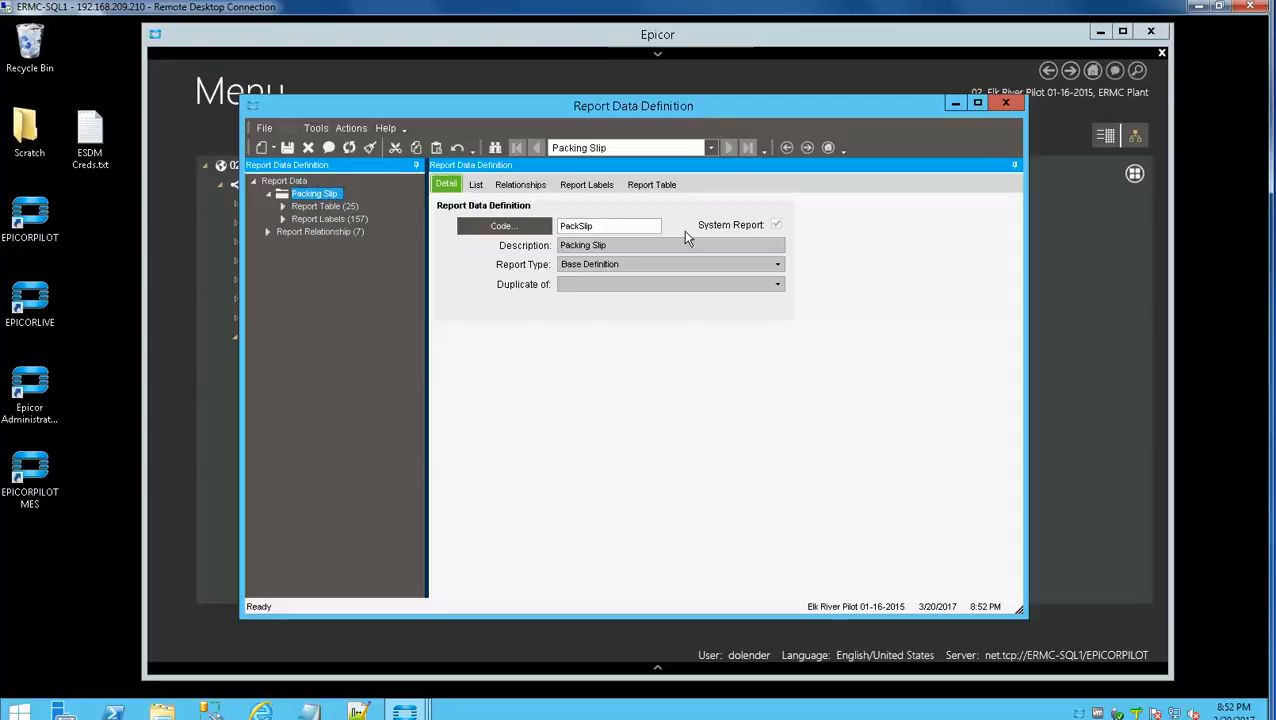
# - Duplicate PackSlip as report definition PackSlipIAEUG2 with description 'Pack Slip IAEUG2'
pyautogui.click(353, 128)
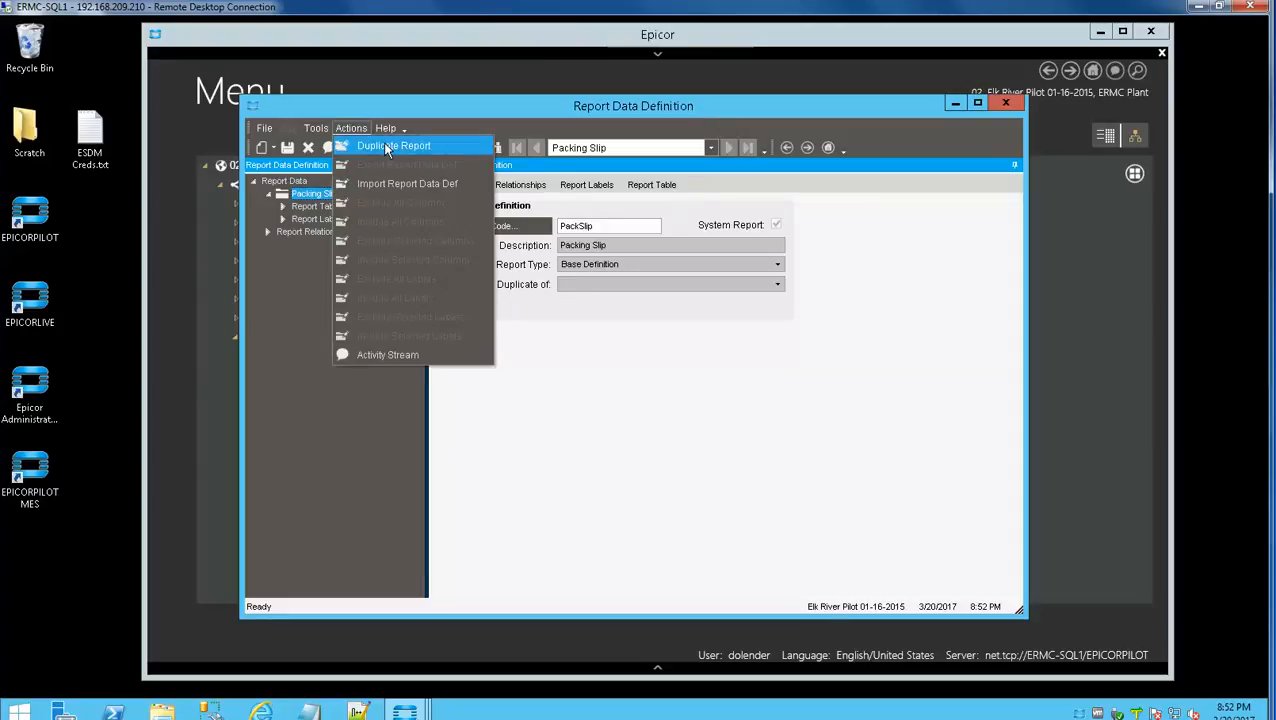
pyautogui.click(386, 147)
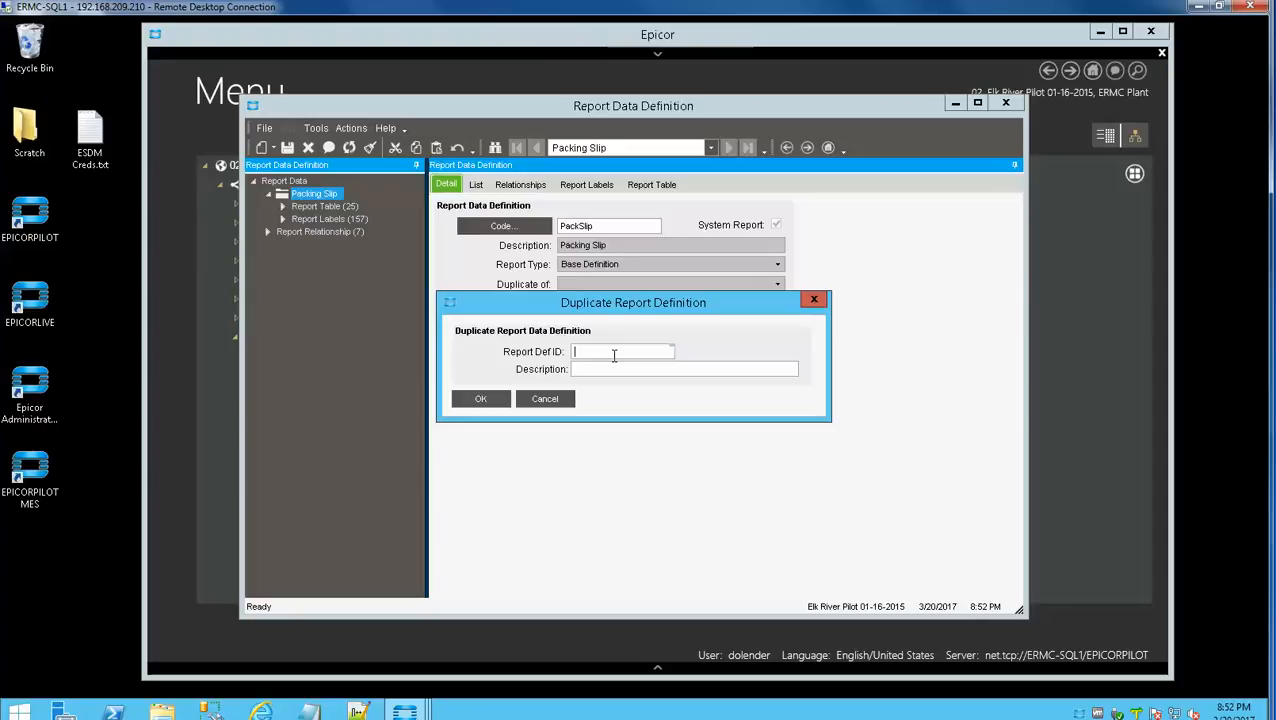
pyautogui.write('PackSlipIAEUG2')
pyautogui.press('Tab')
pyautogui.write('Pack L')
pyautogui.press('BackSpace')
pyautogui.press('BackSpace')
pyautogui.press('BackSpace')
pyautogui.press('BackSpace')
pyautogui.press('BackSpace')
pyautogui.press('BackSpace')
pyautogui.write('IAEU')
pyautogui.press('BackSpace')
pyautogui.press('BackSpace')
pyautogui.press('BackSpace')
pyautogui.press('BackSpace')
pyautogui.write('Pack Slip IAEUG2')
pyautogui.click(474, 399)
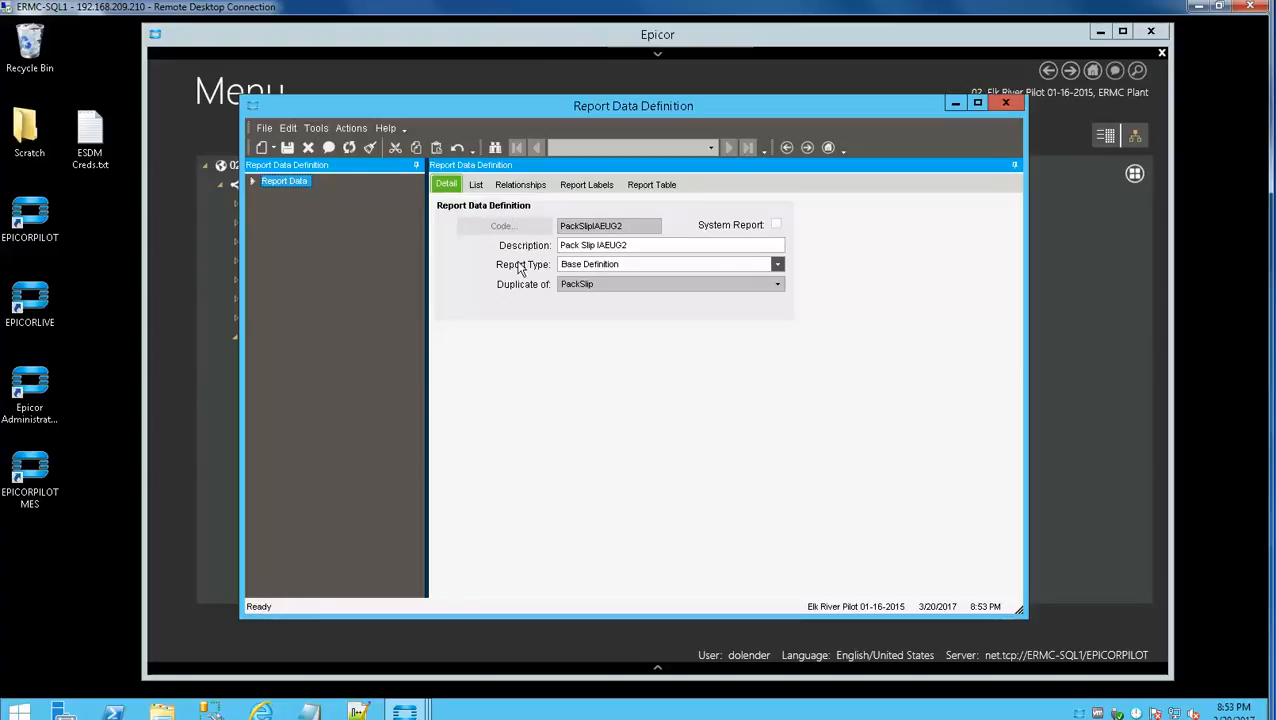
# - Expand Pack Slip IAEUG2's 25 report tables and its seven report relationships
pyautogui.click(252, 181)
pyautogui.click(283, 206)
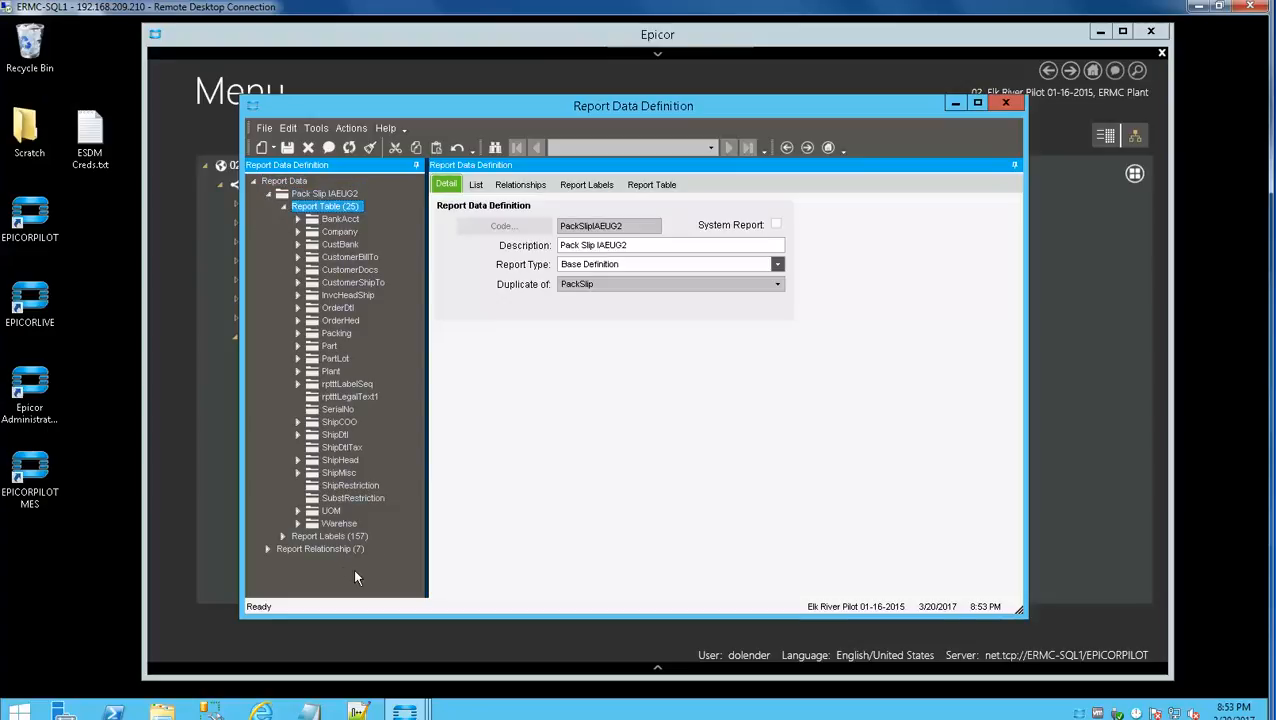
pyautogui.click(283, 537)
pyautogui.click(283, 538)
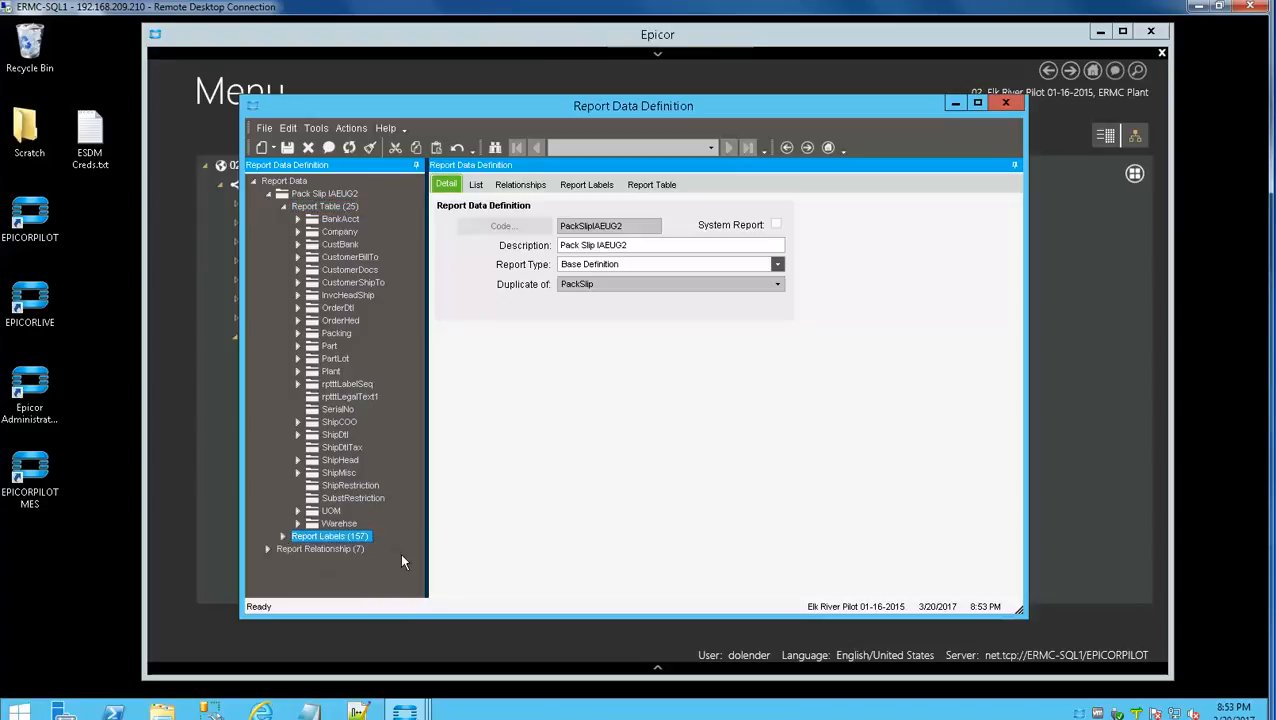
pyautogui.click(268, 549)
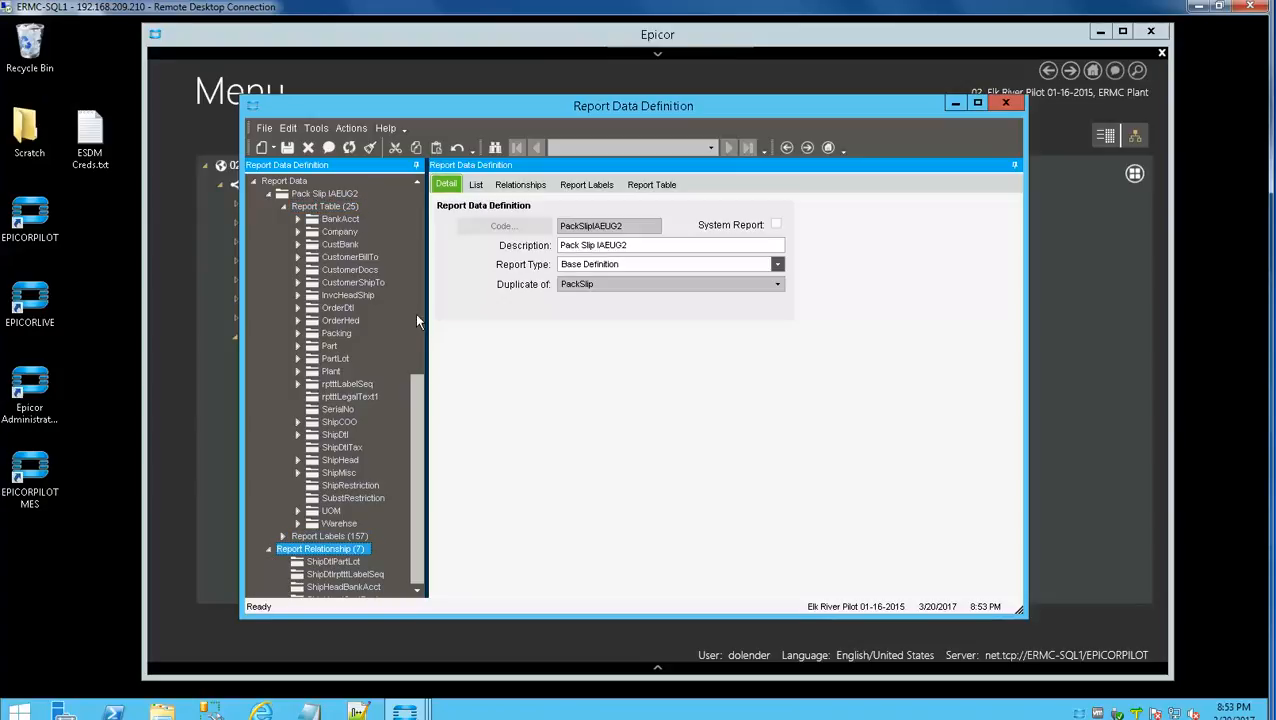
pyautogui.scroll(-5, 415, 313)
pyautogui.scroll(5, 420, 315)
pyautogui.scroll(-4, 430, 358)
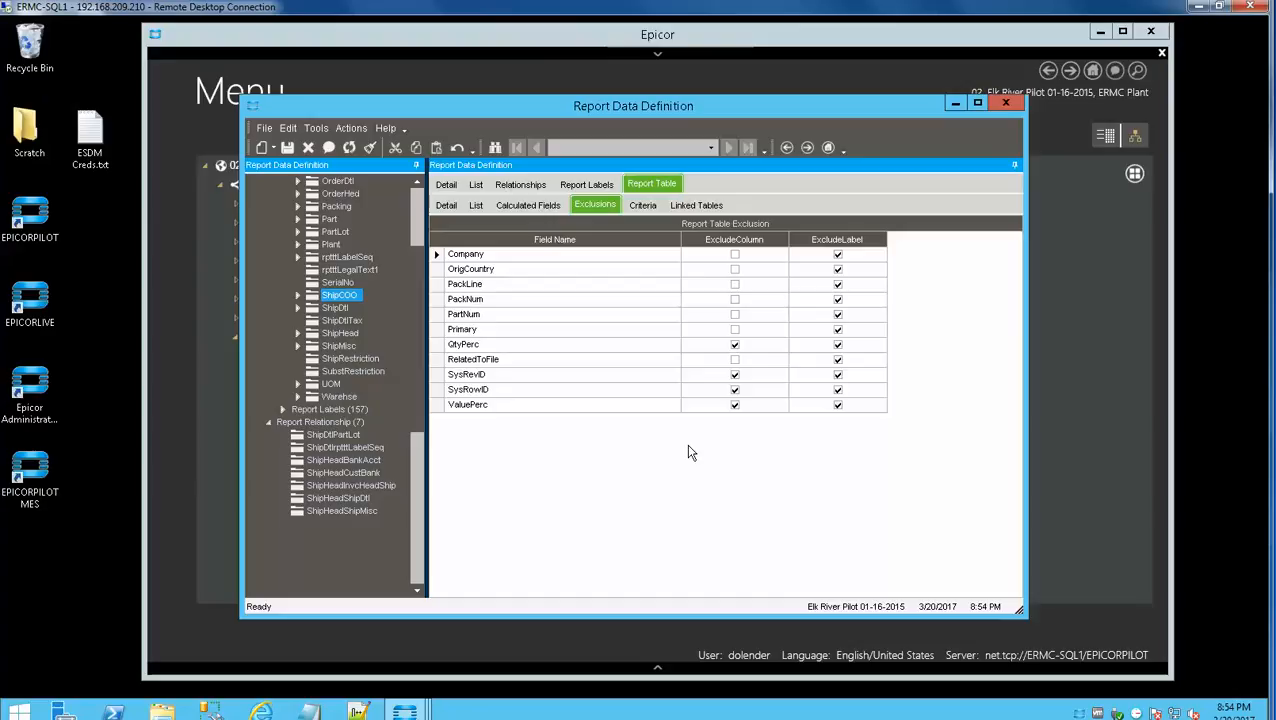
# - Select the ShipDtl table and scroll through its Report Table Exclusion grid
pyautogui.press('Down')
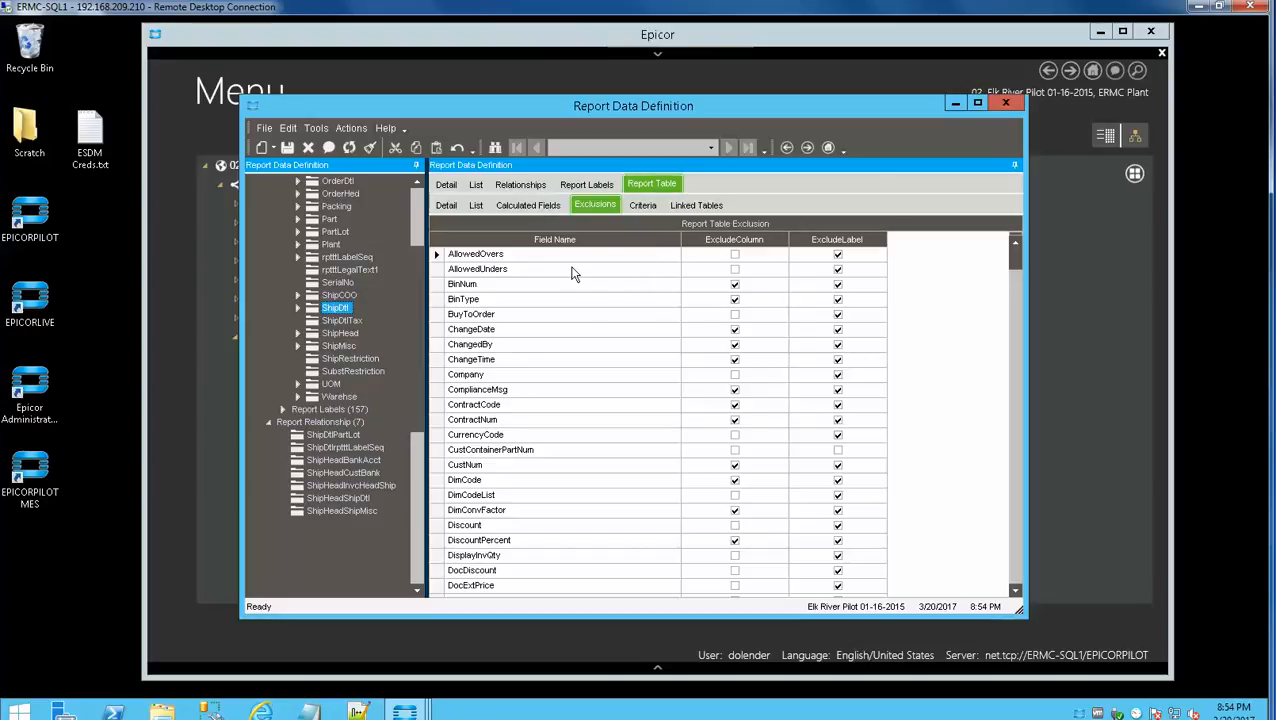
pyautogui.click(350, 128)
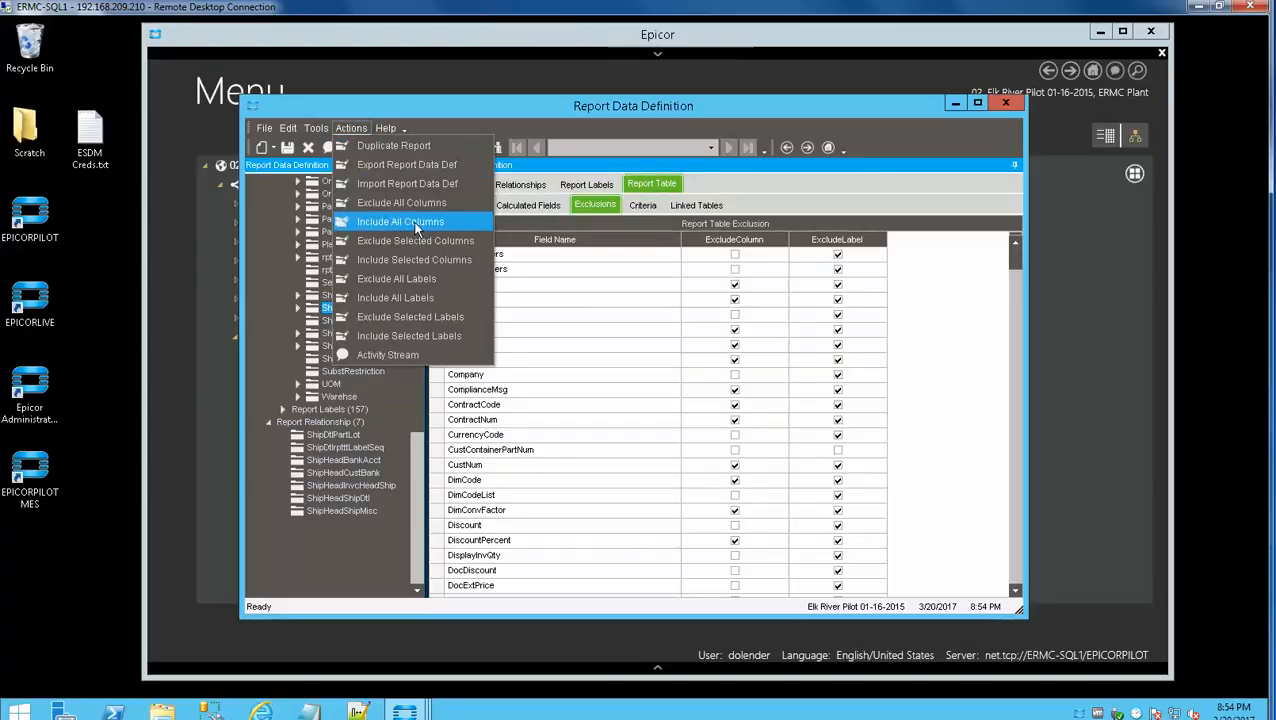
pyautogui.click(810, 104)
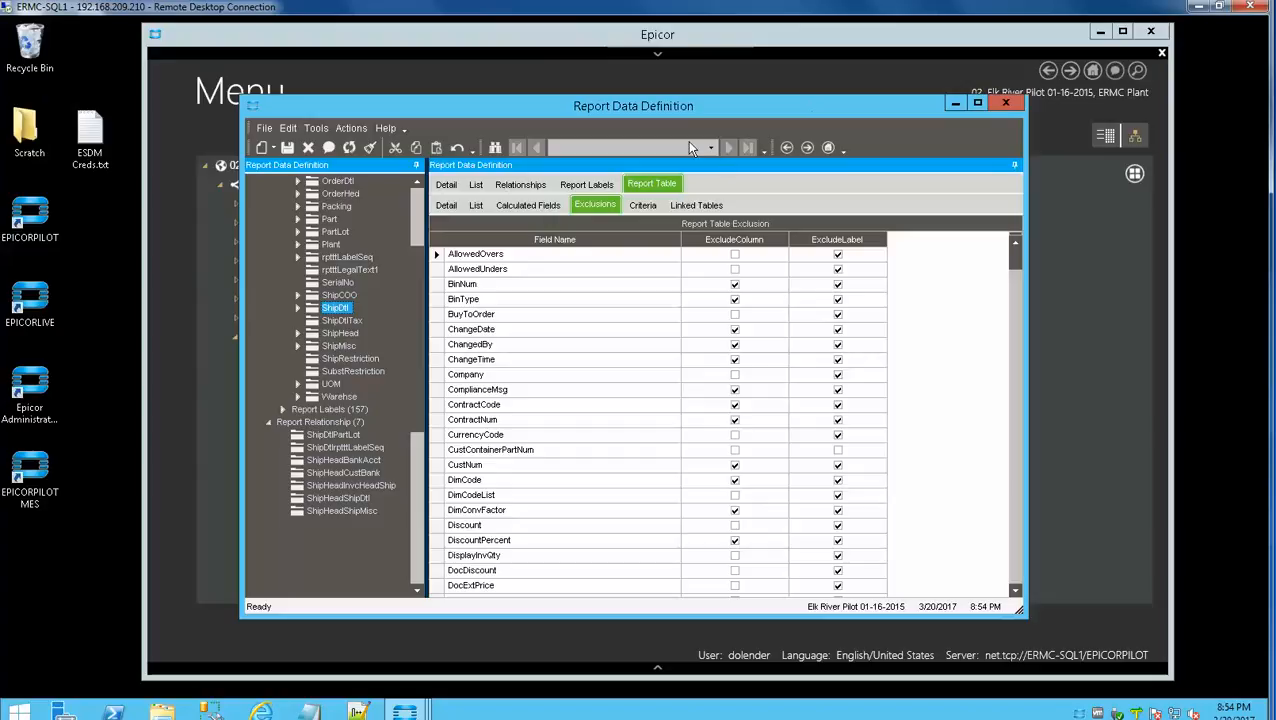
pyautogui.click(350, 128)
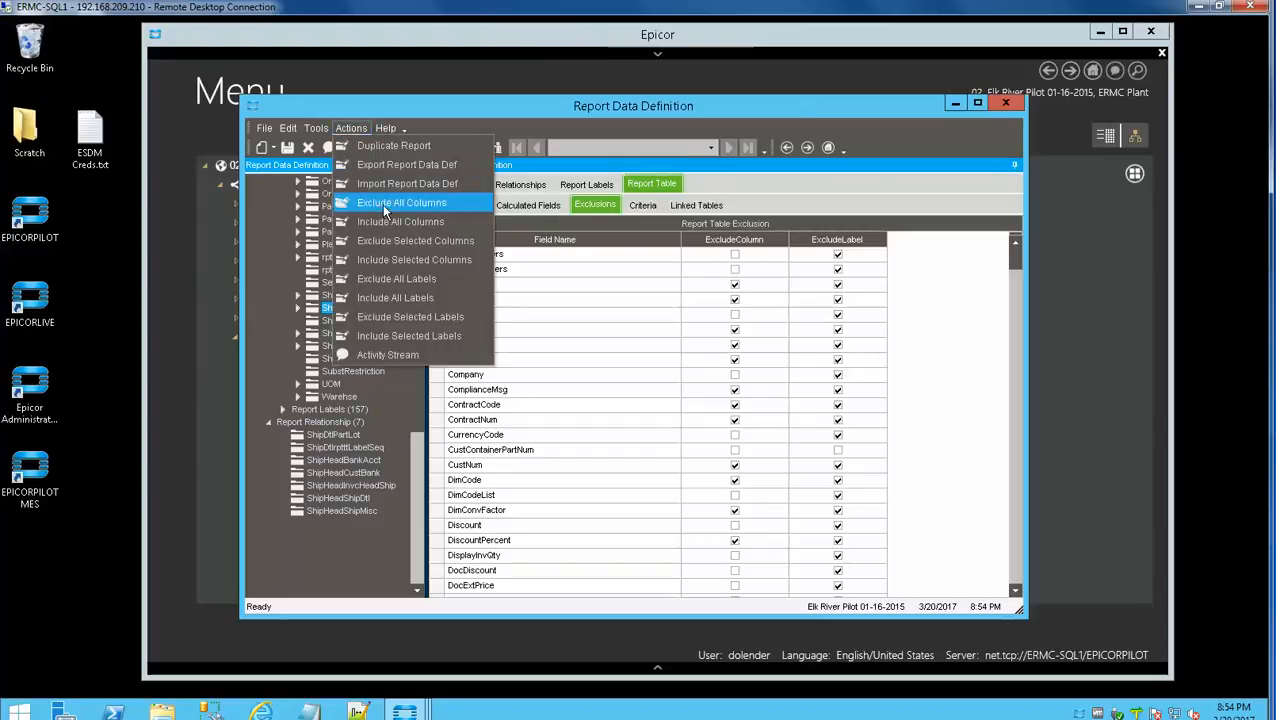
pyautogui.click(653, 108)
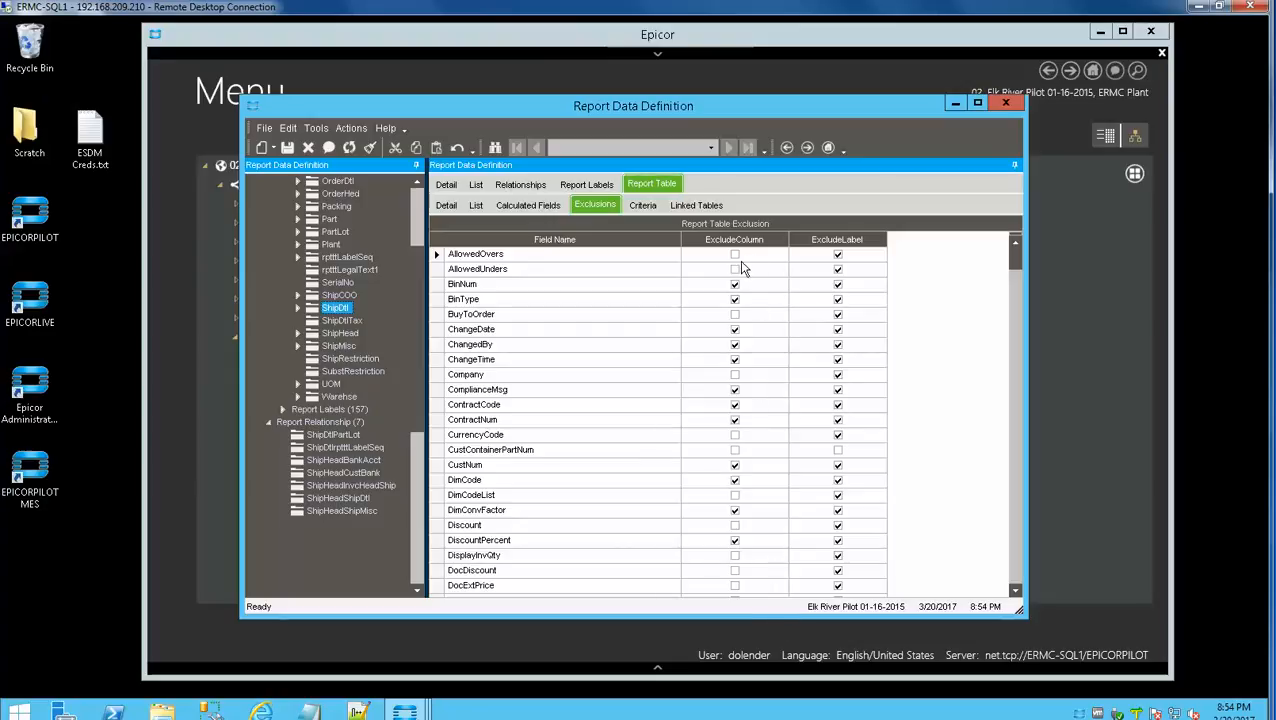
pyautogui.click(1015, 591)
pyautogui.click(1015, 591)
pyautogui.scroll(-7, 1020, 597)
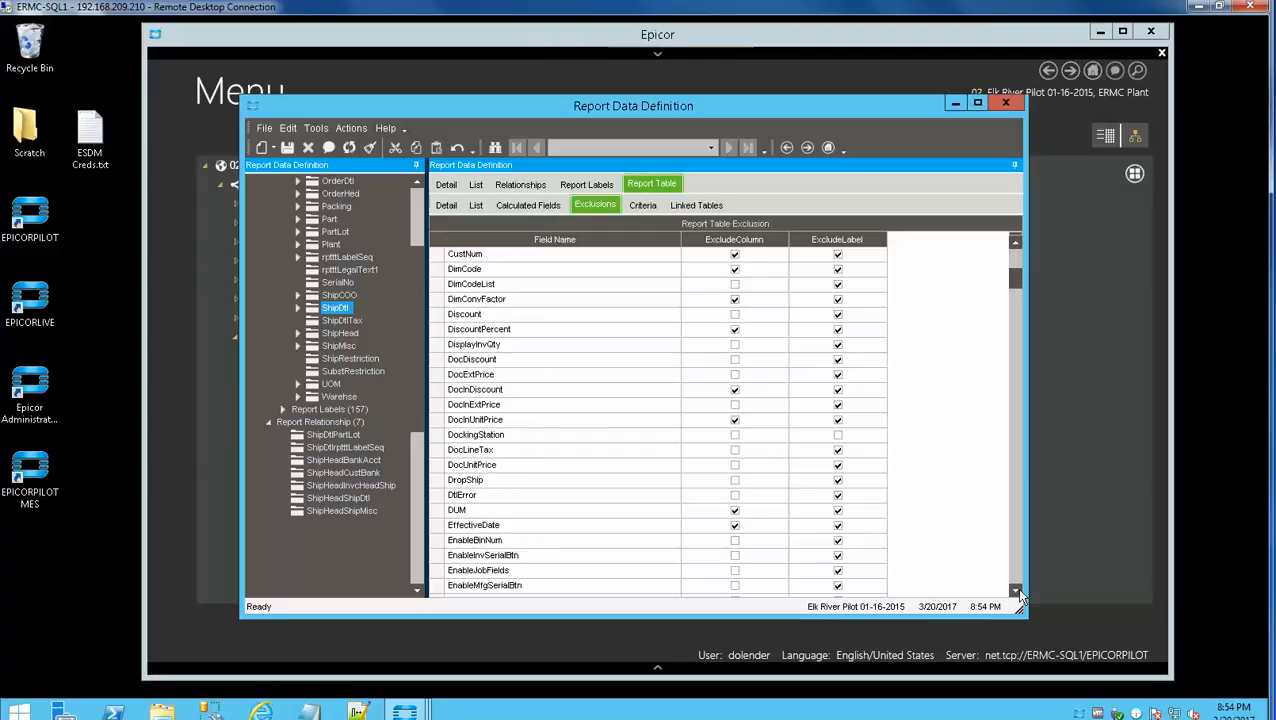
pyautogui.scroll(-6, 1020, 597)
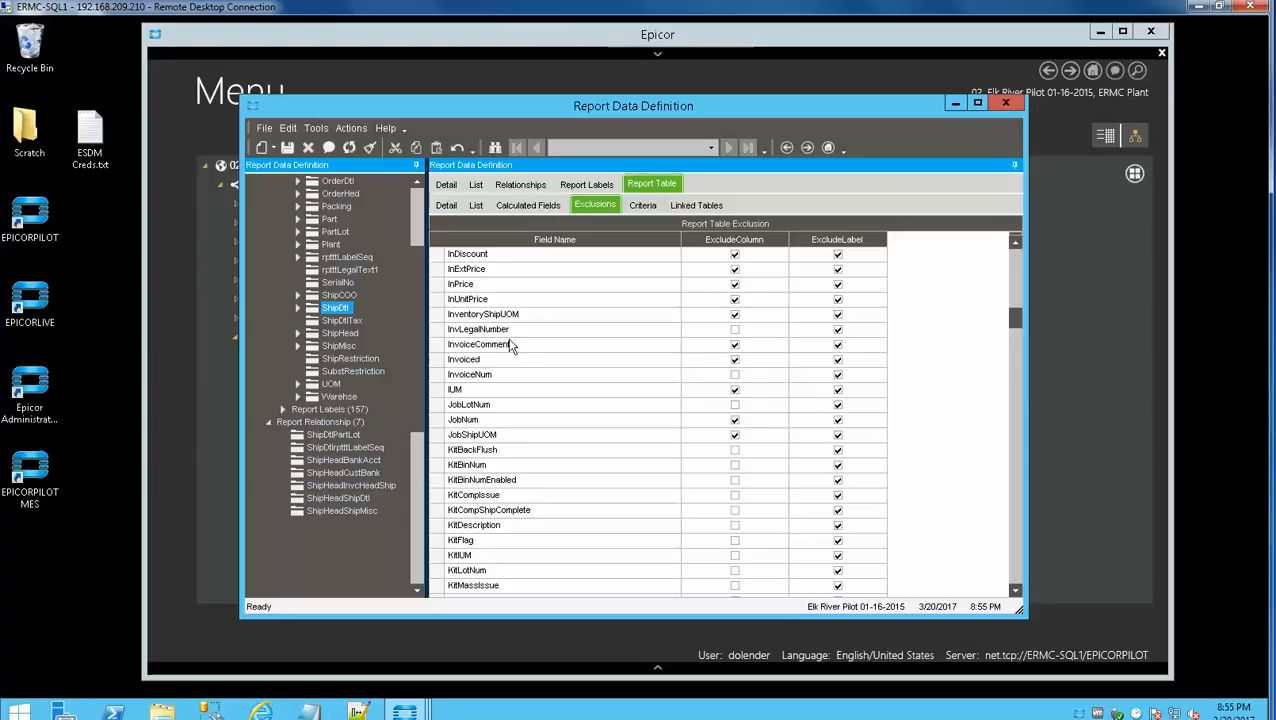
# - Stop excluding the ShipDtl InvoiceComment column and save the Pack Slip IAEUG2 definition
pyautogui.click(735, 344)
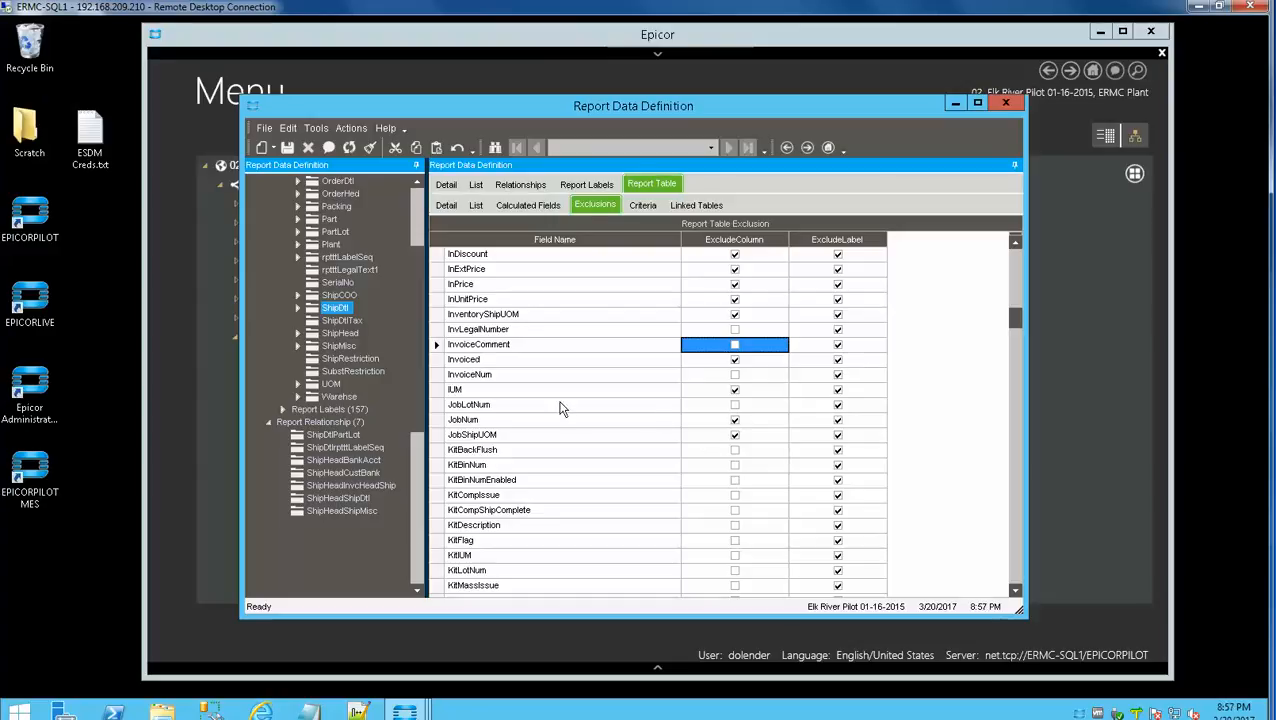
pyautogui.click(287, 147)
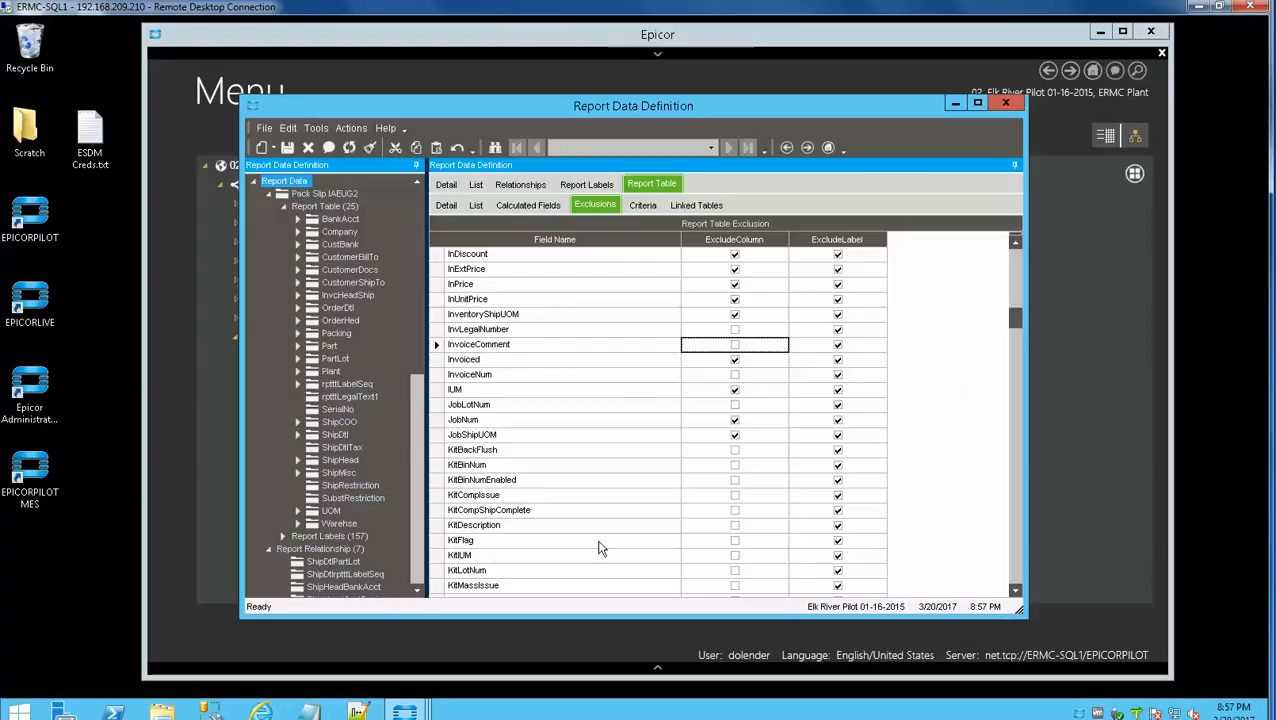
# - Switch style 1007's data definition from PackSlip to PackSlipIAEUG2
pyautogui.click(1006, 104)
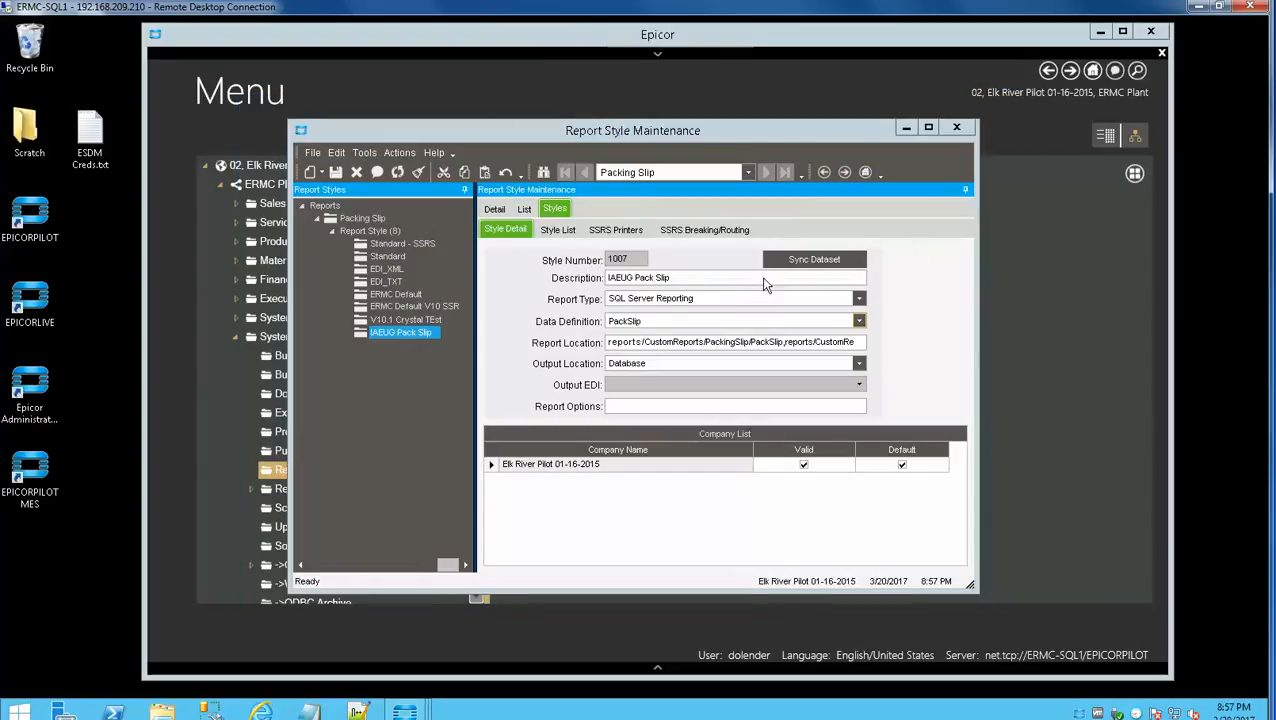
pyautogui.click(399, 171)
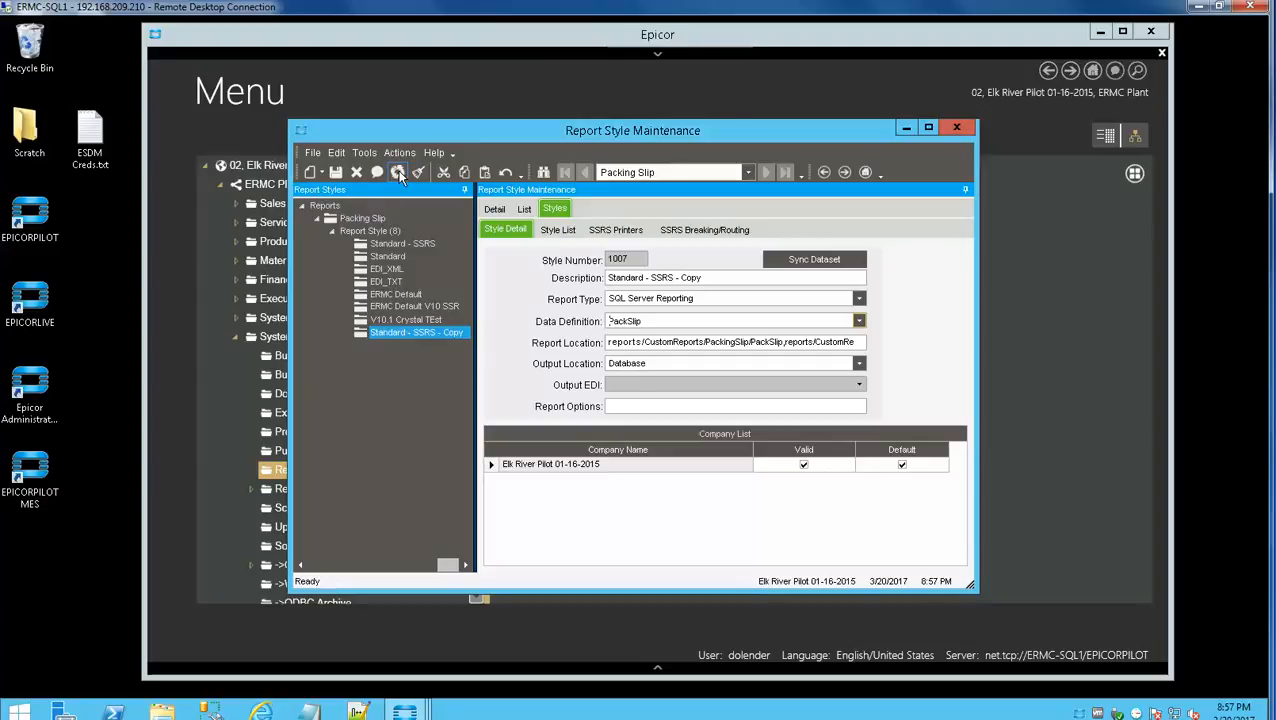
pyautogui.click(859, 321)
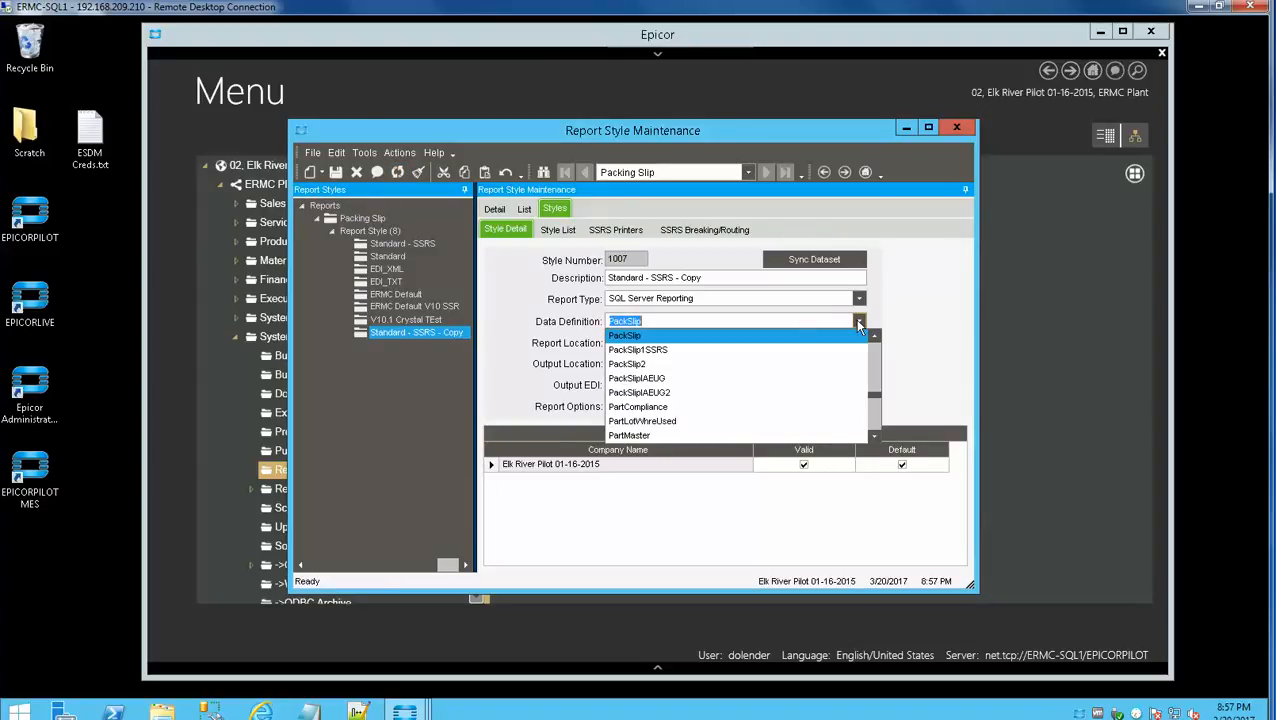
pyautogui.click(641, 395)
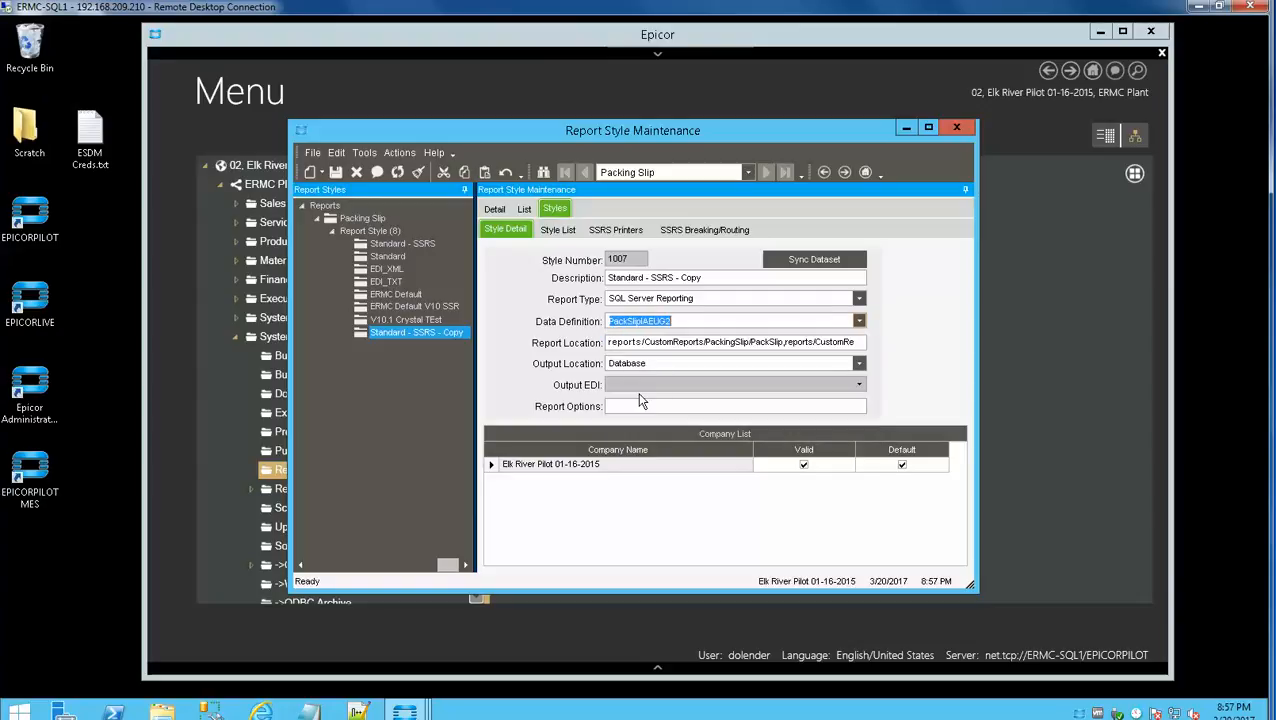
pyautogui.click(703, 321)
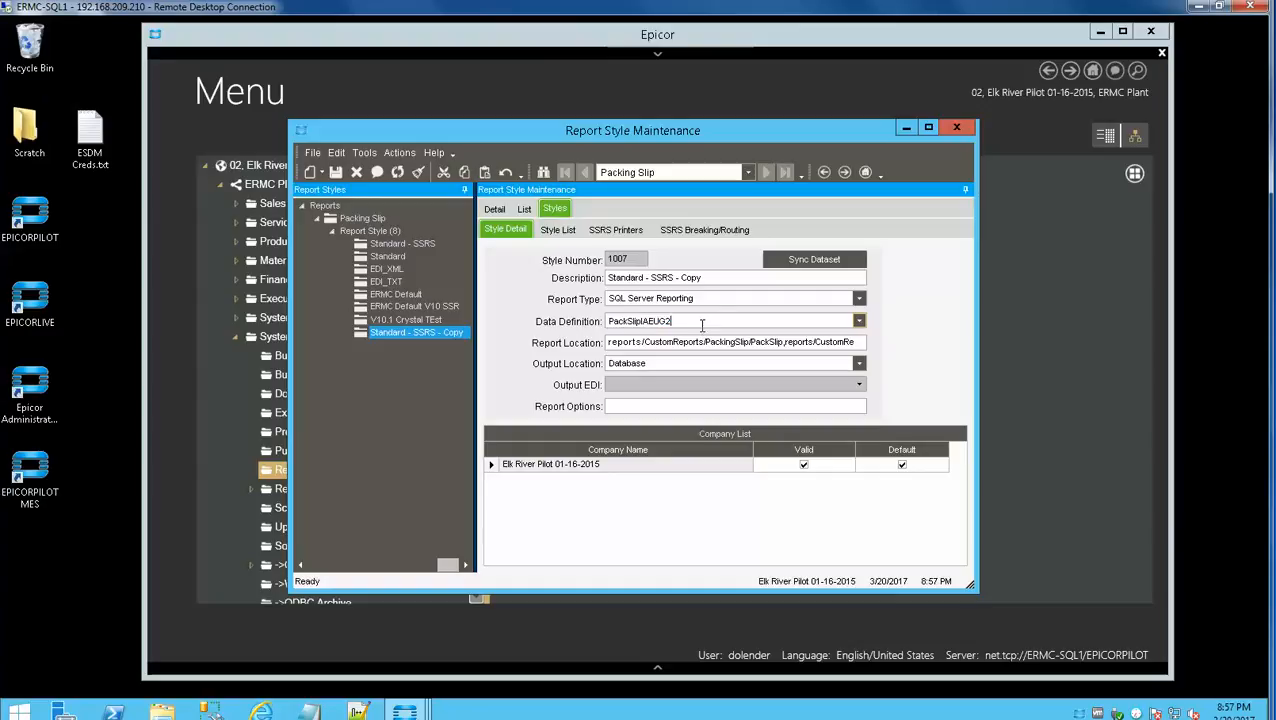
pyautogui.click(865, 343)
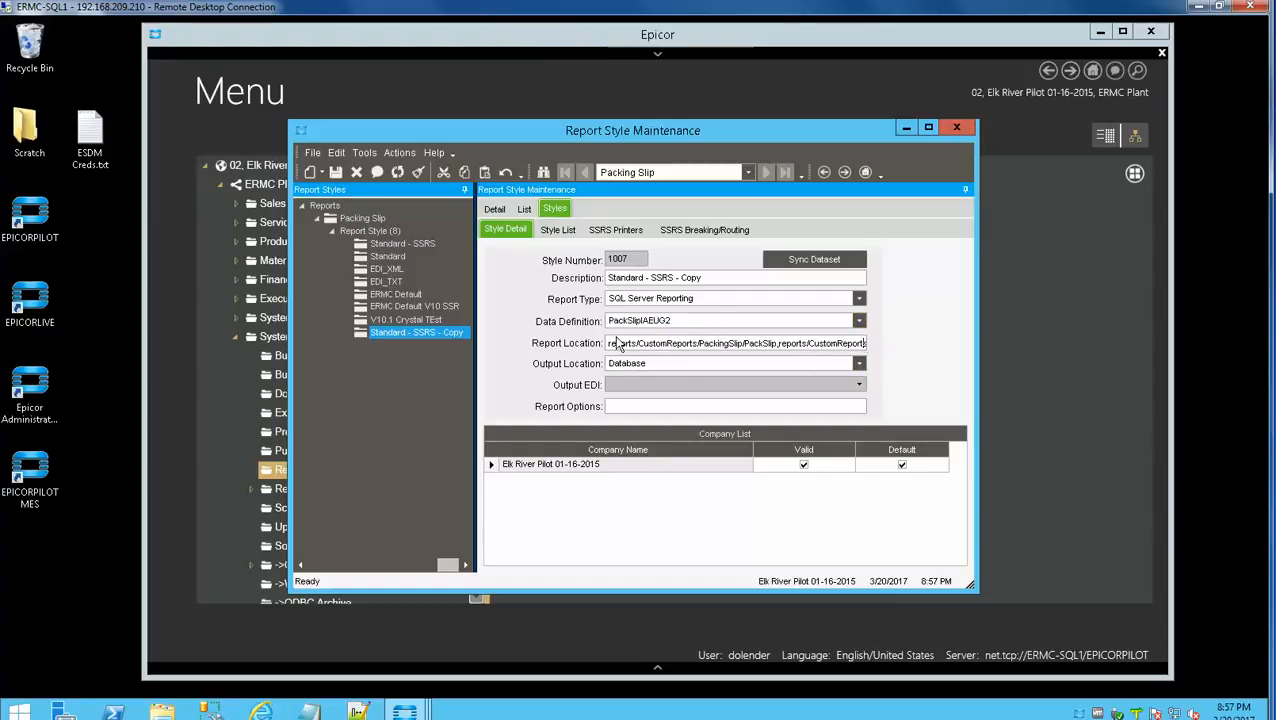
# - Delete the ShippingLabels part, leaving reports/CustomReports/PackingSlip/PackSlip as the report location
pyautogui.click(645, 323)
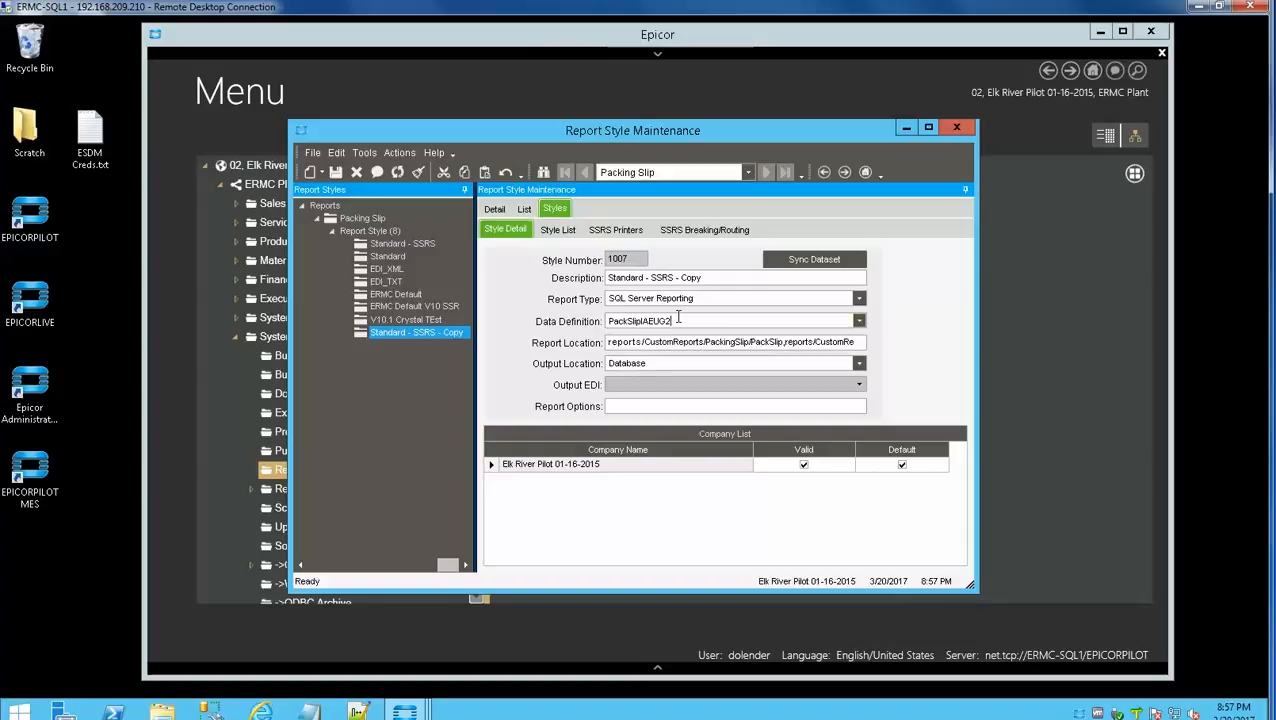
pyautogui.click(792, 344)
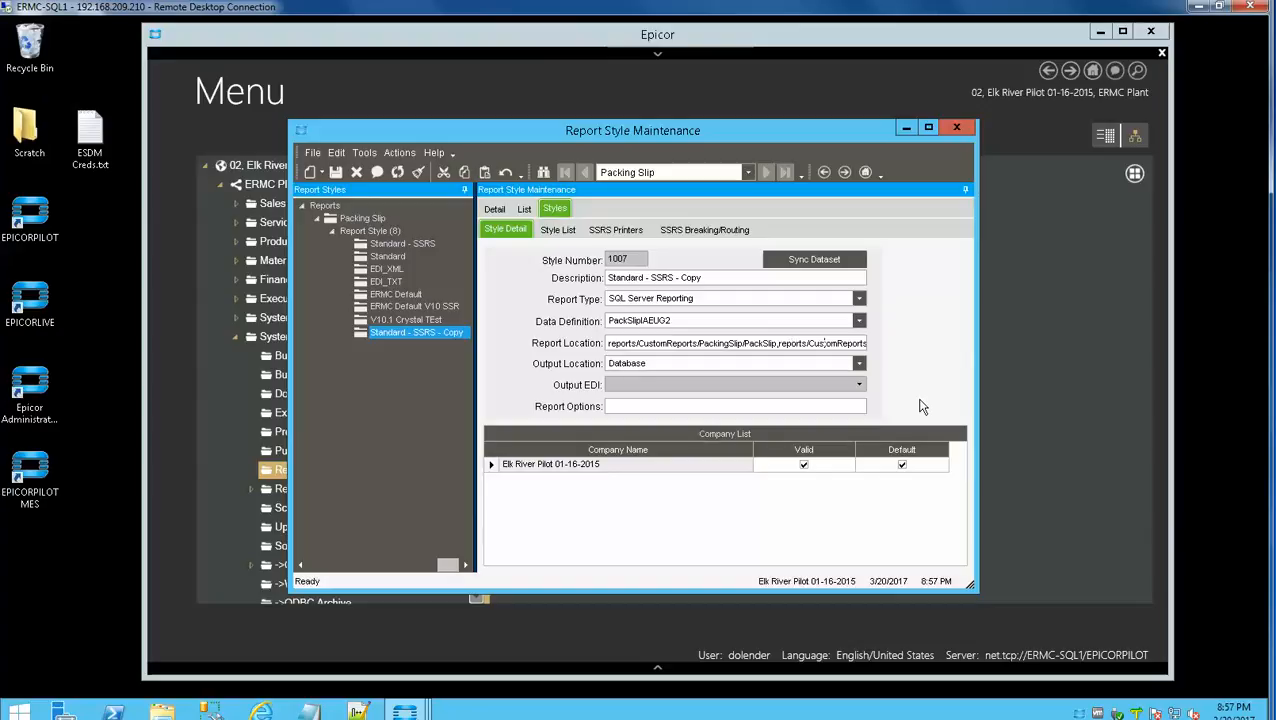
pyautogui.press('Right')
pyautogui.press('Right')
pyautogui.press('Right')
pyautogui.press('Right')
pyautogui.press('Right')
pyautogui.press('Right')
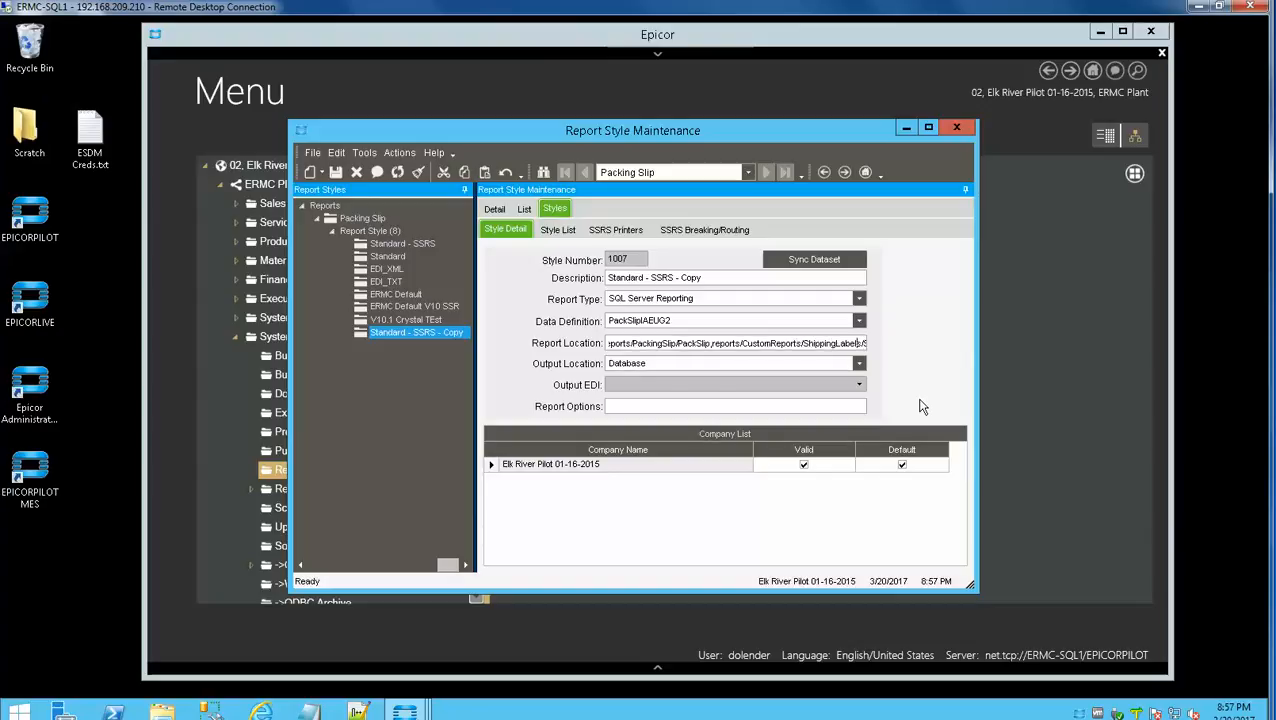
pyautogui.press('Right')
pyautogui.press('Right')
pyautogui.press('Right')
pyautogui.press('Right')
pyautogui.press('Right')
pyautogui.press('Right')
pyautogui.press('Right')
pyautogui.press('Right')
pyautogui.press('Right')
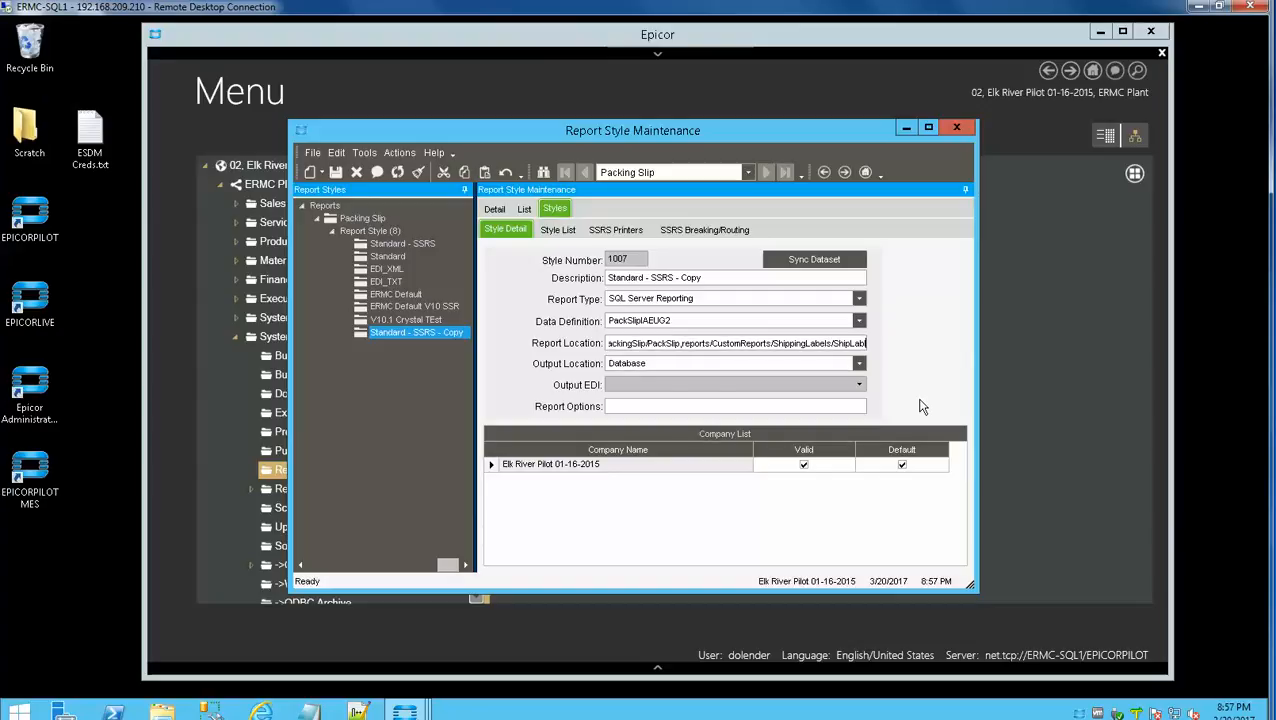
pyautogui.press('Left')
pyautogui.press('Left')
pyautogui.press('Left')
pyautogui.press('Left')
pyautogui.press('Left')
pyautogui.press('Left')
pyautogui.press('Left')
pyautogui.press('Left')
pyautogui.press('Left')
pyautogui.press('Left')
pyautogui.press('Left')
pyautogui.press('Left')
pyautogui.press('Left')
pyautogui.press('Left')
pyautogui.press('Left')
pyautogui.press('Left')
pyautogui.press('Left')
pyautogui.press('Left')
pyautogui.press('Left')
pyautogui.press('Left')
pyautogui.press('Right')
pyautogui.press('Right')
pyautogui.press('Right')
pyautogui.press('Right')
pyautogui.press('Right')
pyautogui.press('Right')
pyautogui.press('Right')
pyautogui.press('Right')
pyautogui.press('Right')
pyautogui.press('Left')
pyautogui.press('Left')
pyautogui.press('Left')
pyautogui.press('Left')
pyautogui.press('Left')
pyautogui.press('Left')
pyautogui.press('Left')
pyautogui.press('Left')
pyautogui.press('Left')
pyautogui.press('Left')
pyautogui.press('Left')
pyautogui.press('Left')
pyautogui.press('Left')
pyautogui.press('Left')
pyautogui.press('Left')
pyautogui.press('Left')
pyautogui.press('Left')
pyautogui.press('Left')
pyautogui.press('Left')
pyautogui.press('Left')
pyautogui.press('Left')
pyautogui.press('Left')
pyautogui.press('Left')
pyautogui.press('Left')
pyautogui.press('Left')
pyautogui.press('Left')
pyautogui.press('Left')
pyautogui.press('Left')
pyautogui.press('Left')
pyautogui.press('Left')
pyautogui.press('Left')
pyautogui.press('Left')
pyautogui.press('Left')
pyautogui.press('Left')
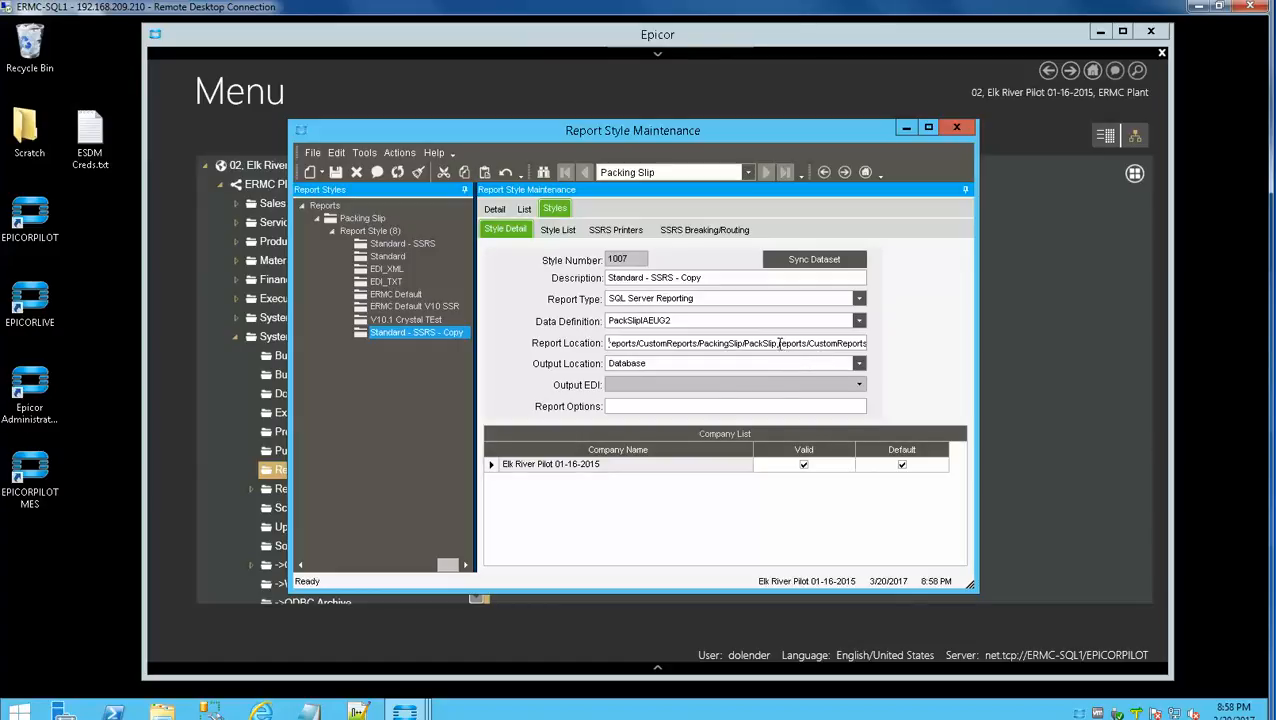
pyautogui.moveTo(781, 343); pyautogui.dragTo(1010, 362)
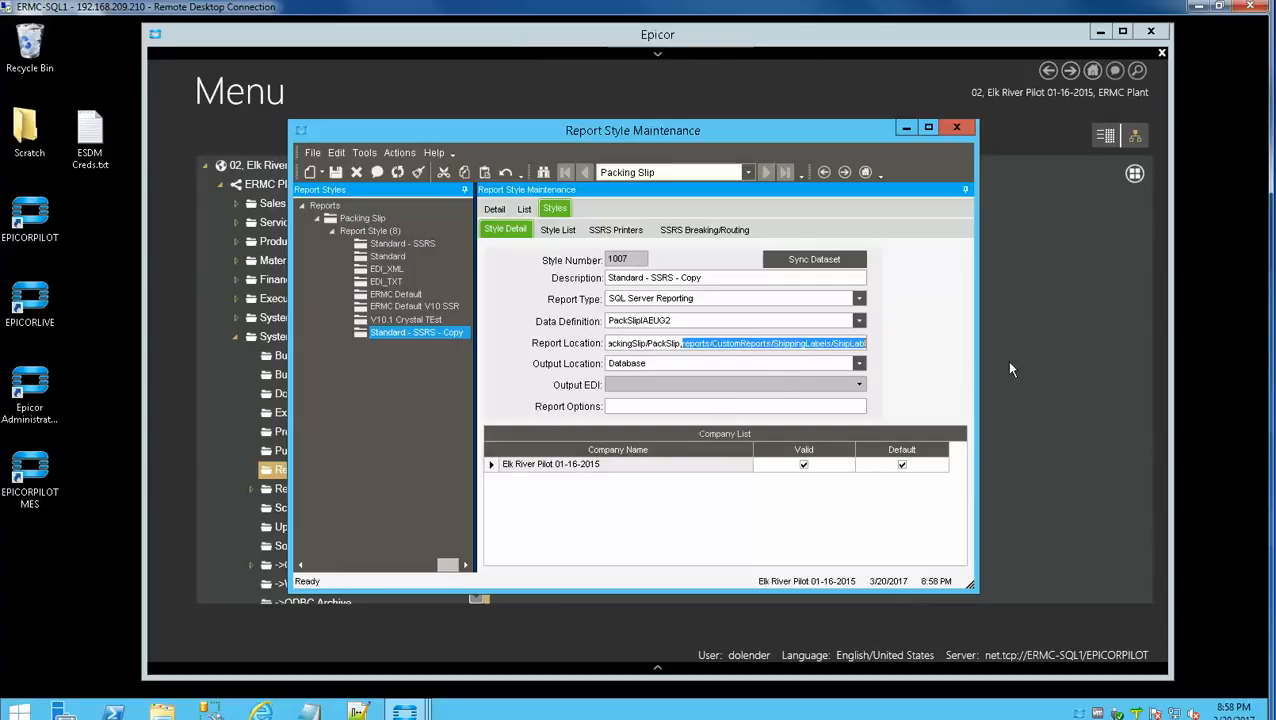
pyautogui.press('BackSpace')
pyautogui.press('BackSpace')
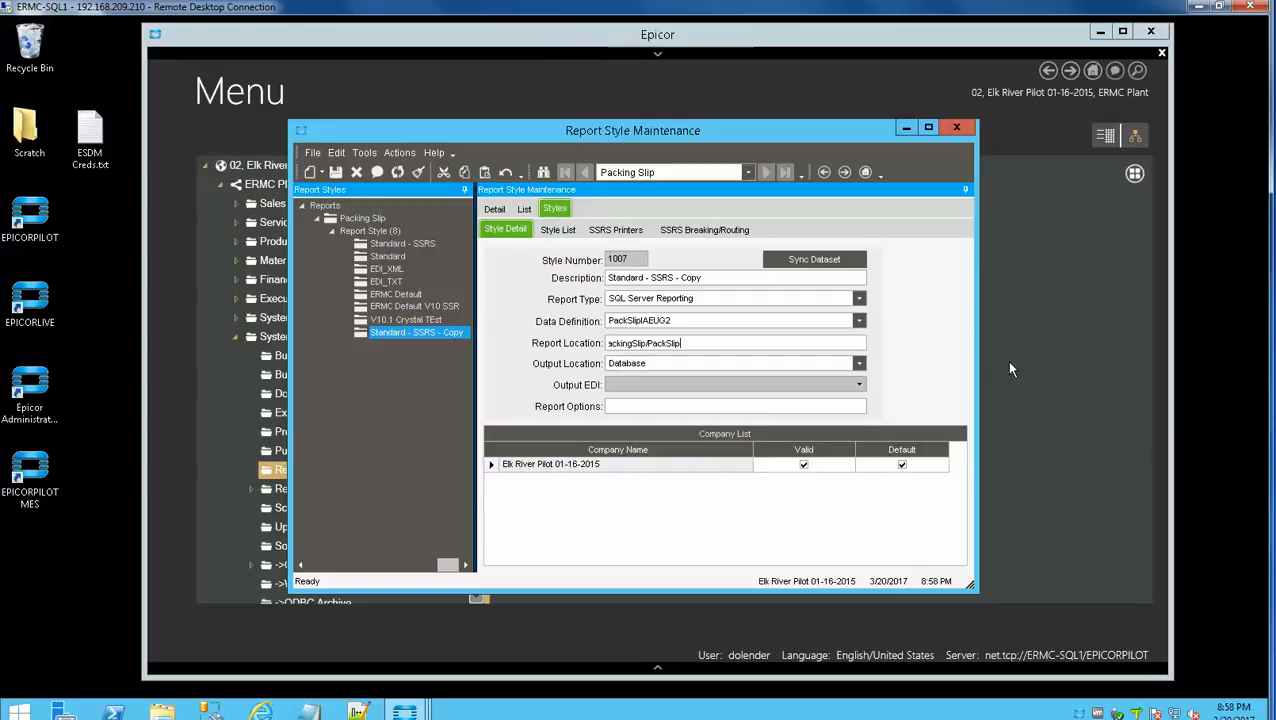
pyautogui.click(728, 321)
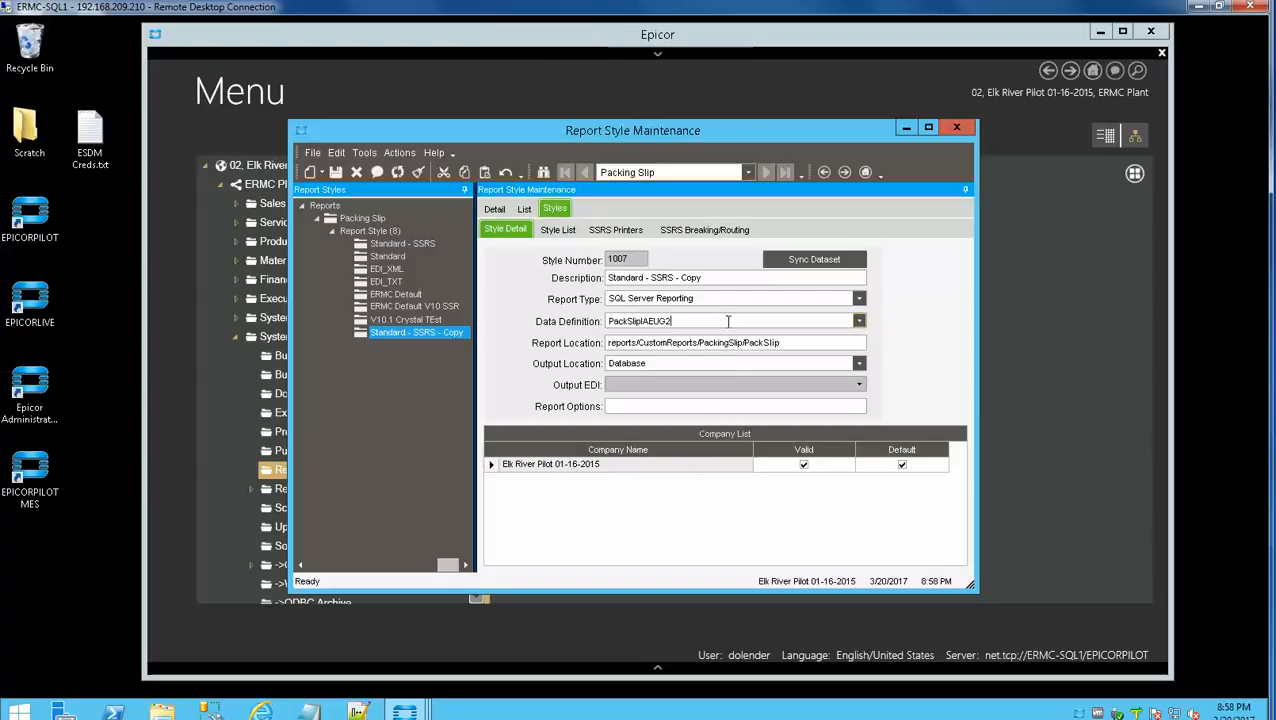
pyautogui.click(790, 343)
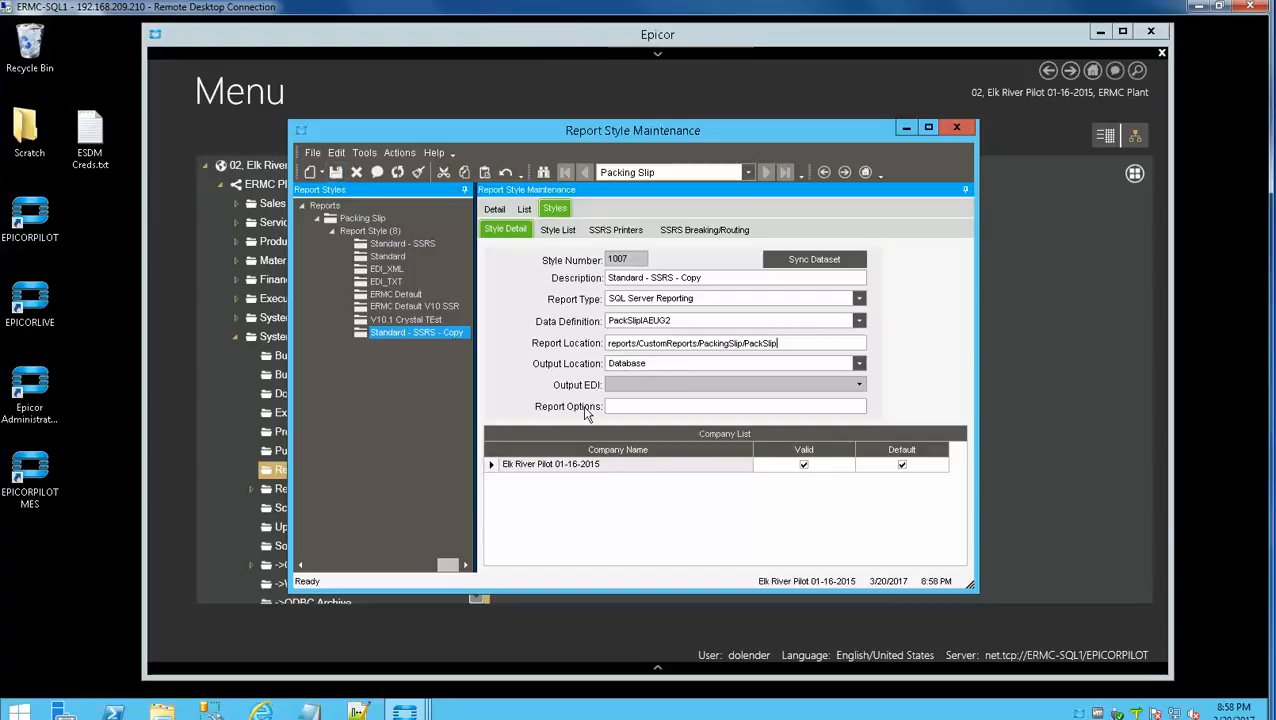
pyautogui.moveTo(746, 128); pyautogui.dragTo(837, 206)
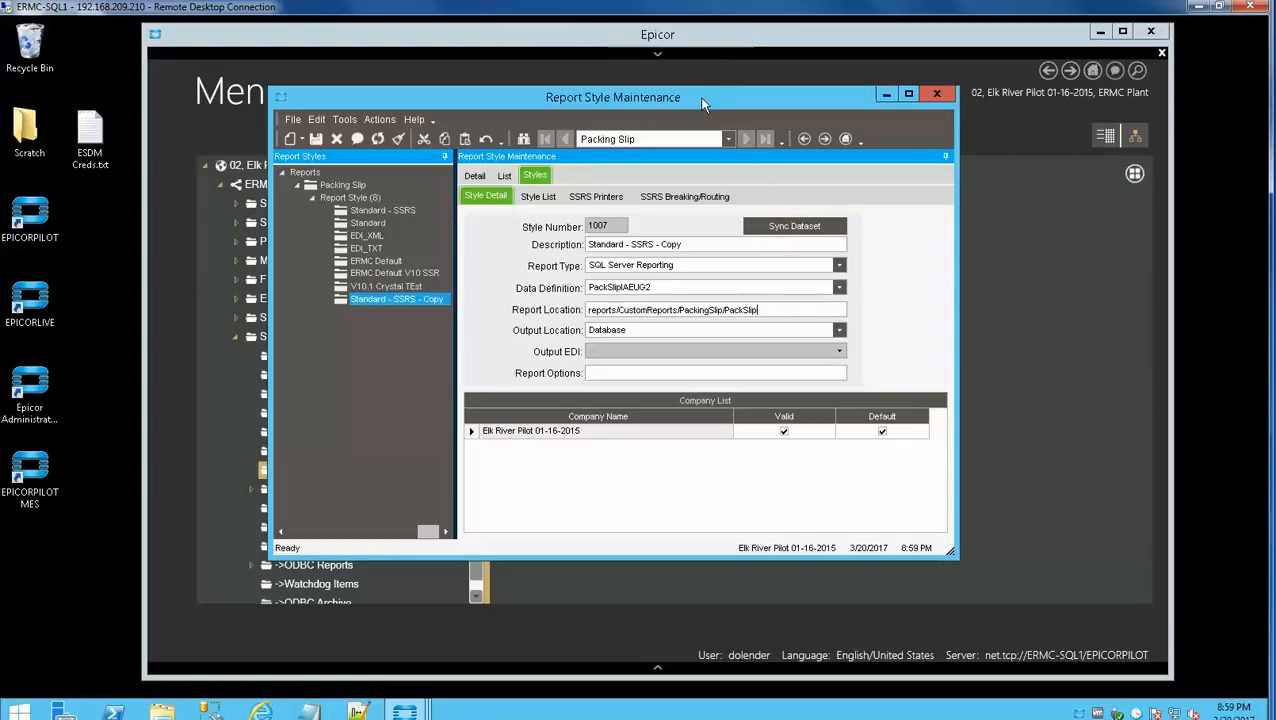
# - Reposition the Report Style Maintenance window slightly, then close it
pyautogui.moveTo(701, 100); pyautogui.dragTo(708, 92)
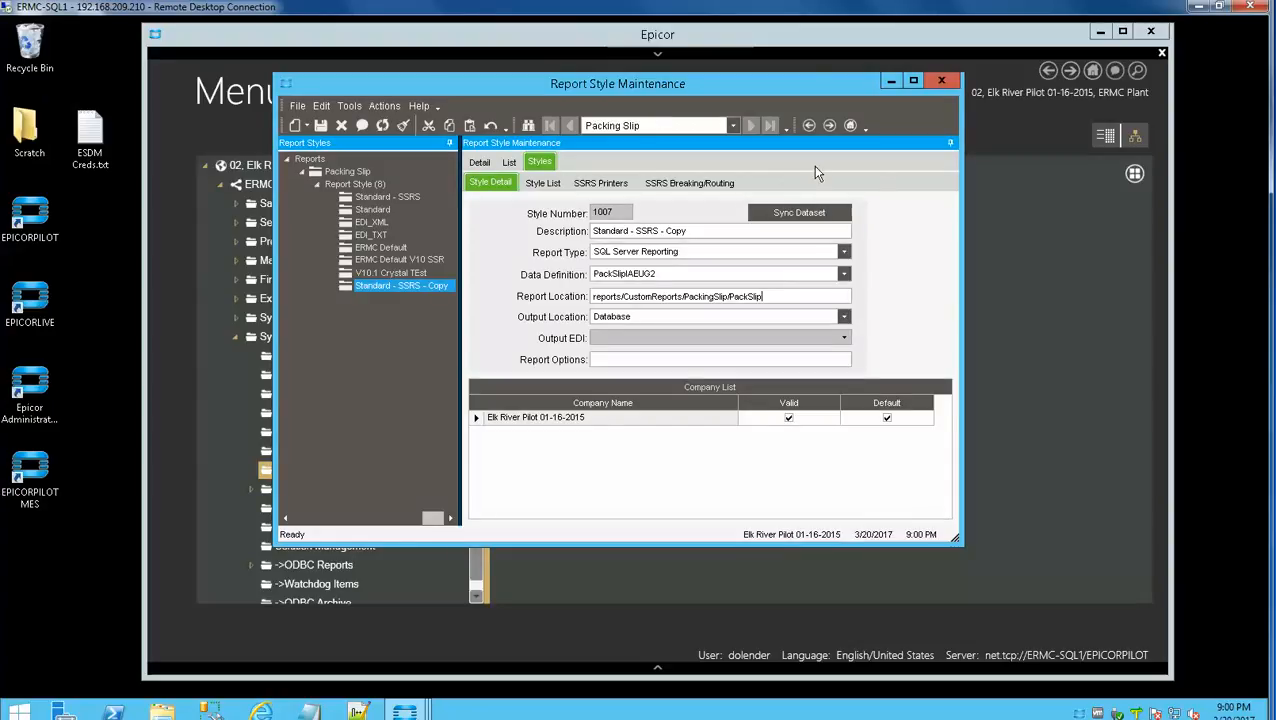
pyautogui.moveTo(724, 86); pyautogui.dragTo(735, 130)
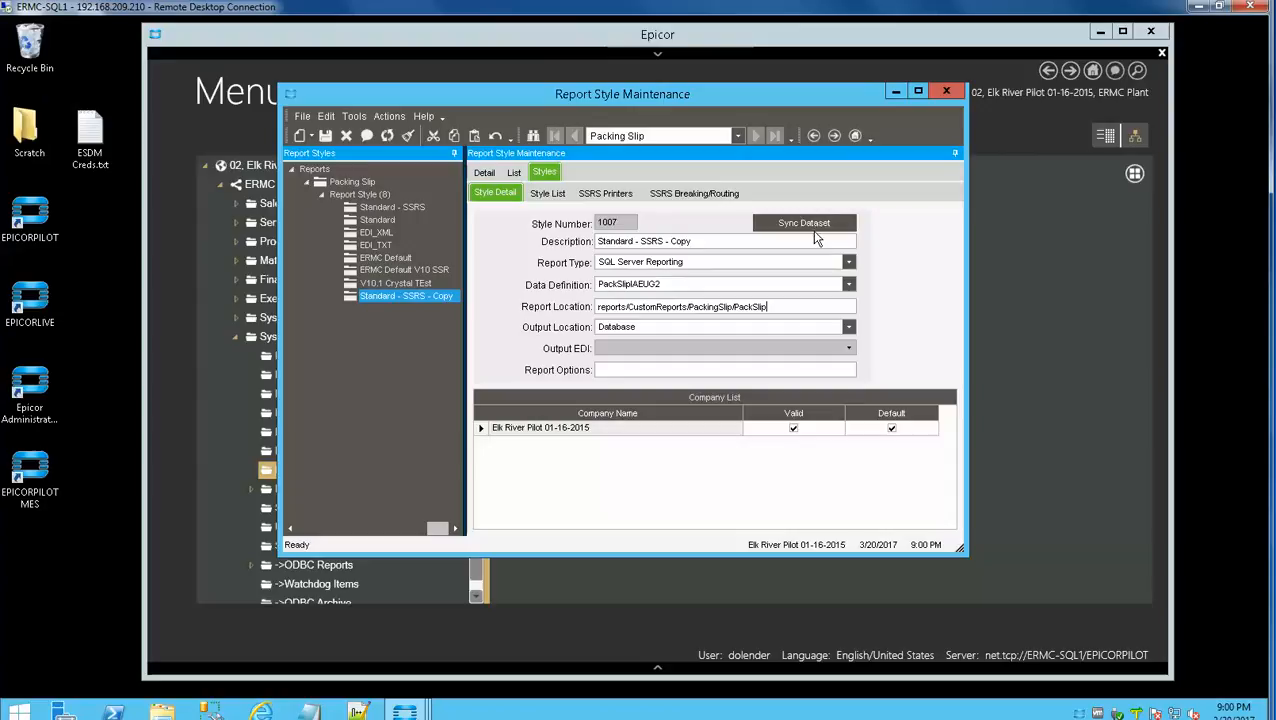
pyautogui.moveTo(719, 87); pyautogui.dragTo(709, 76)
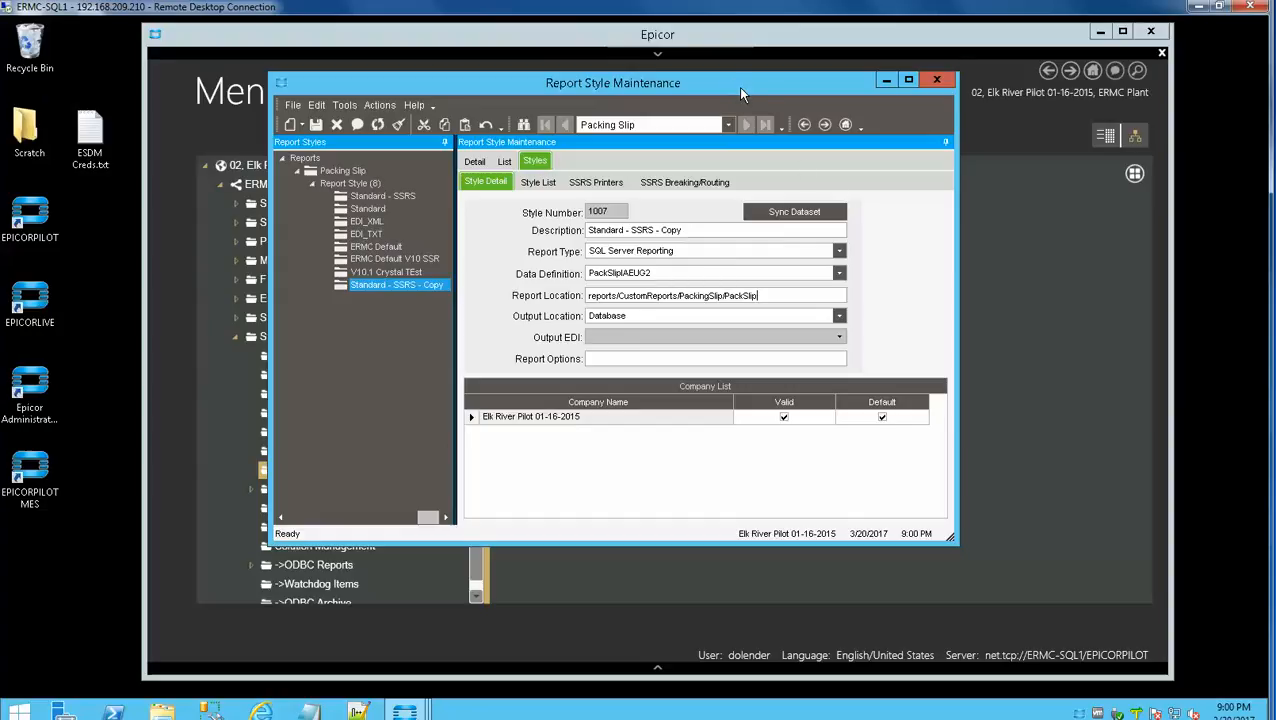
pyautogui.moveTo(738, 87); pyautogui.dragTo(732, 86)
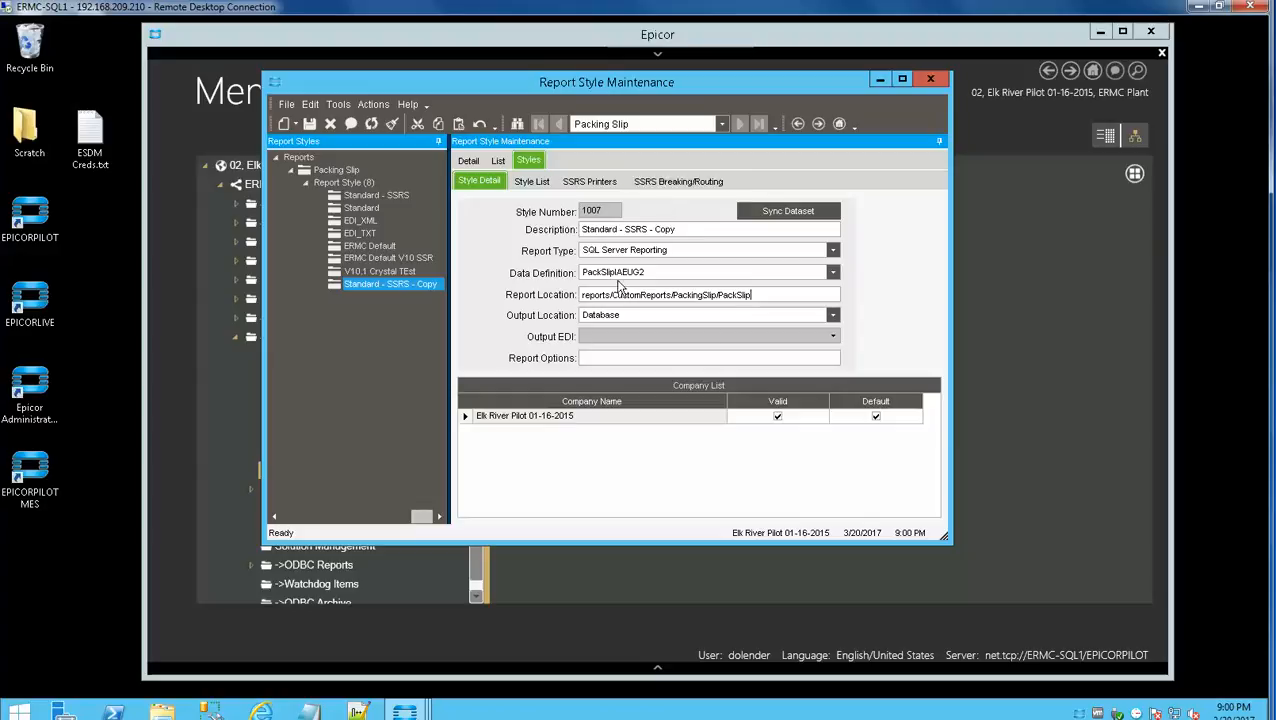
pyautogui.moveTo(566, 88); pyautogui.dragTo(598, 125)
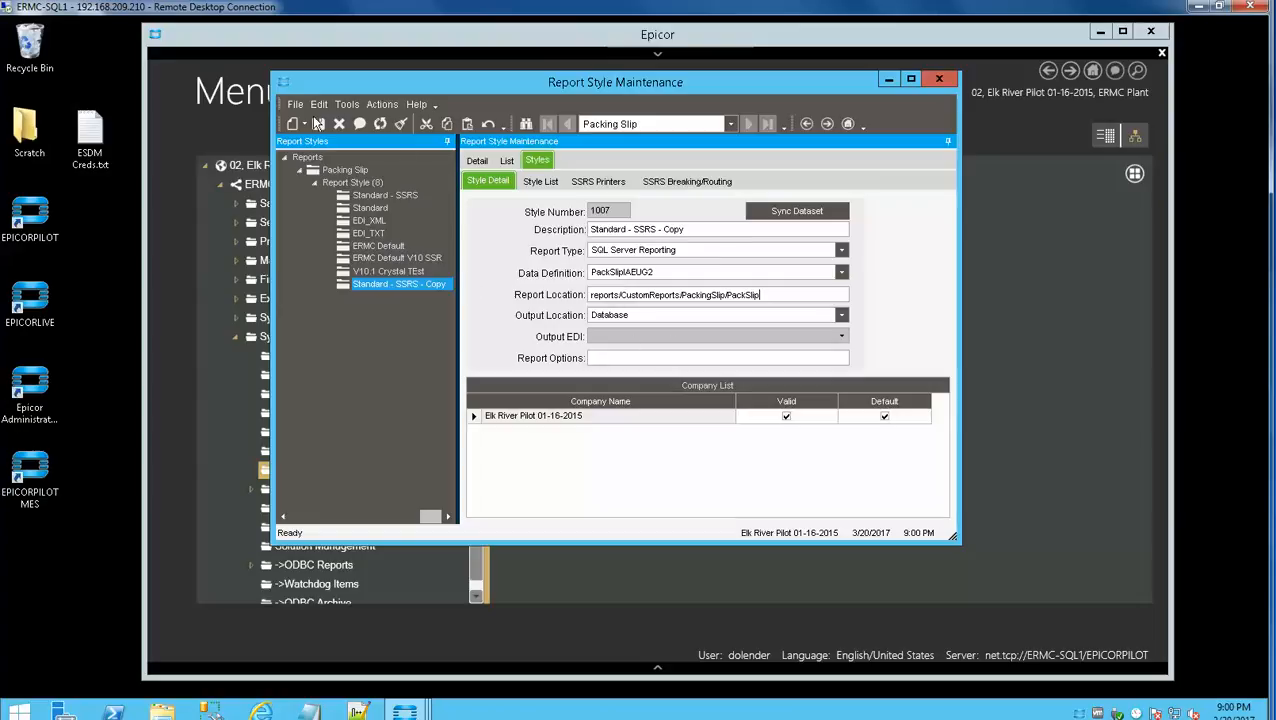
pyautogui.click(937, 78)
# - Show pack 142298's summary and check that Print offers the Standard - SSRS - Copy style
pyautogui.moveTo(406, 710)
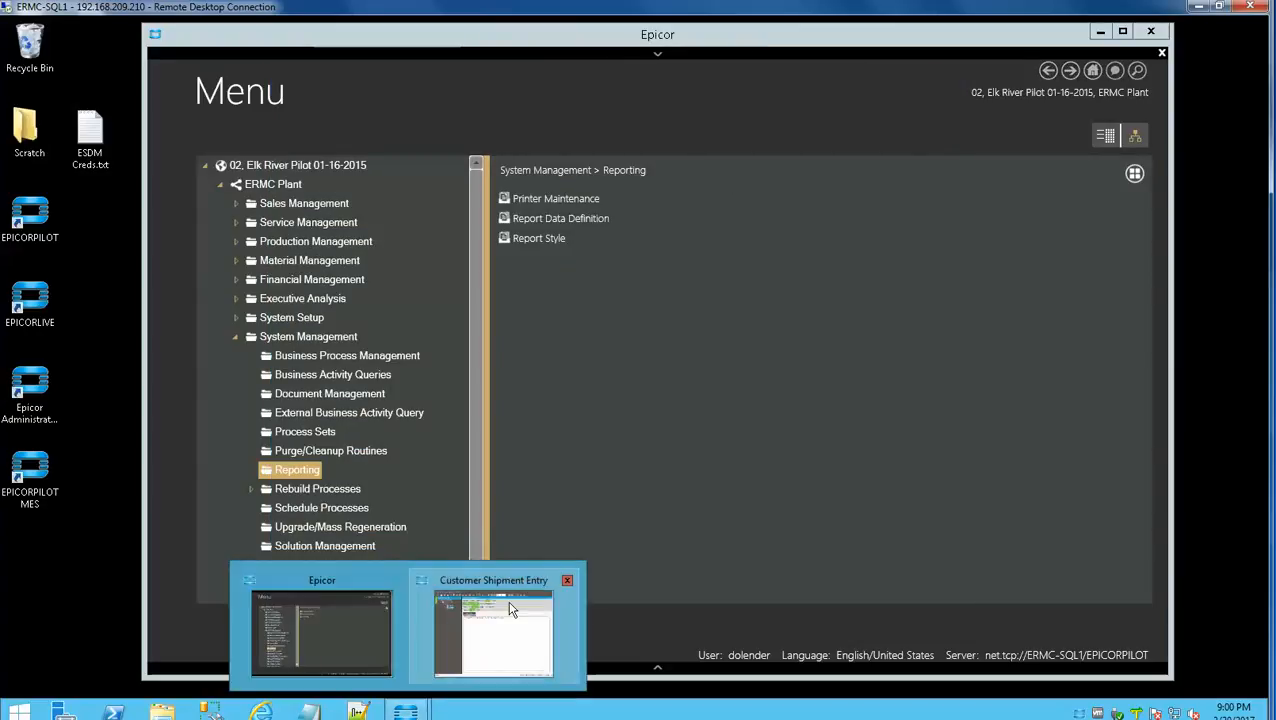
pyautogui.click(512, 595)
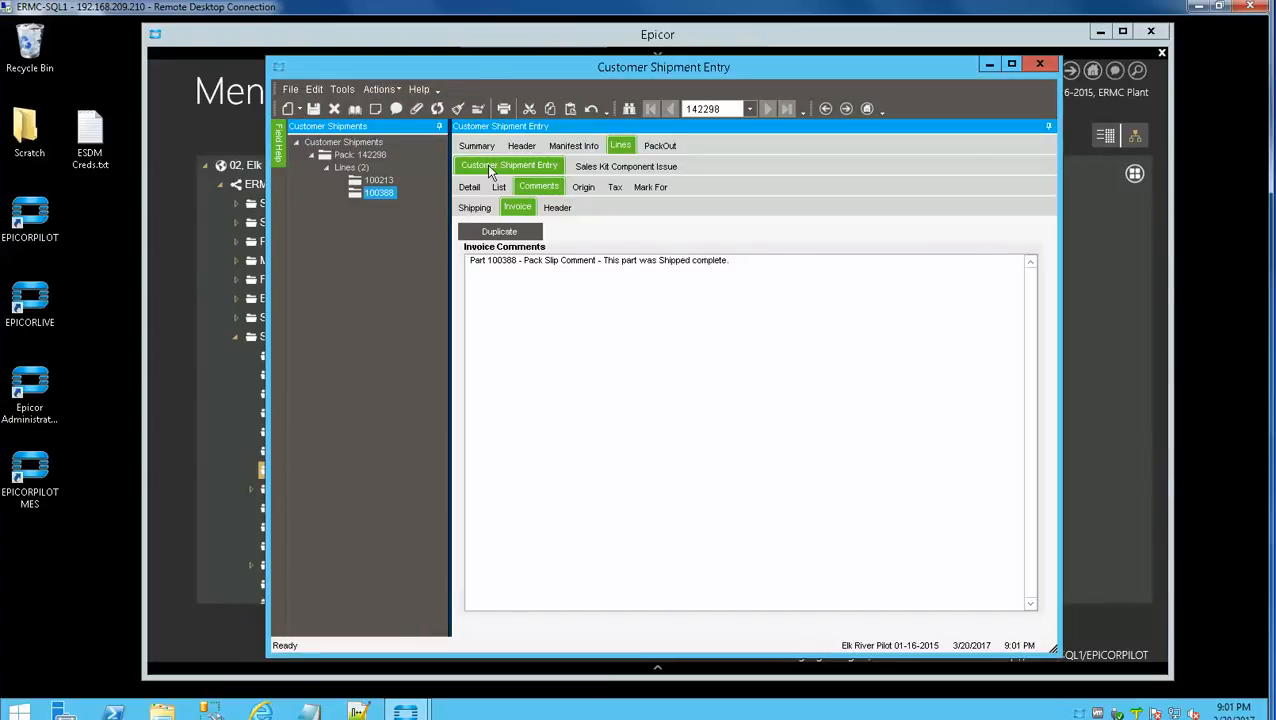
pyautogui.click(477, 146)
pyautogui.click(381, 89)
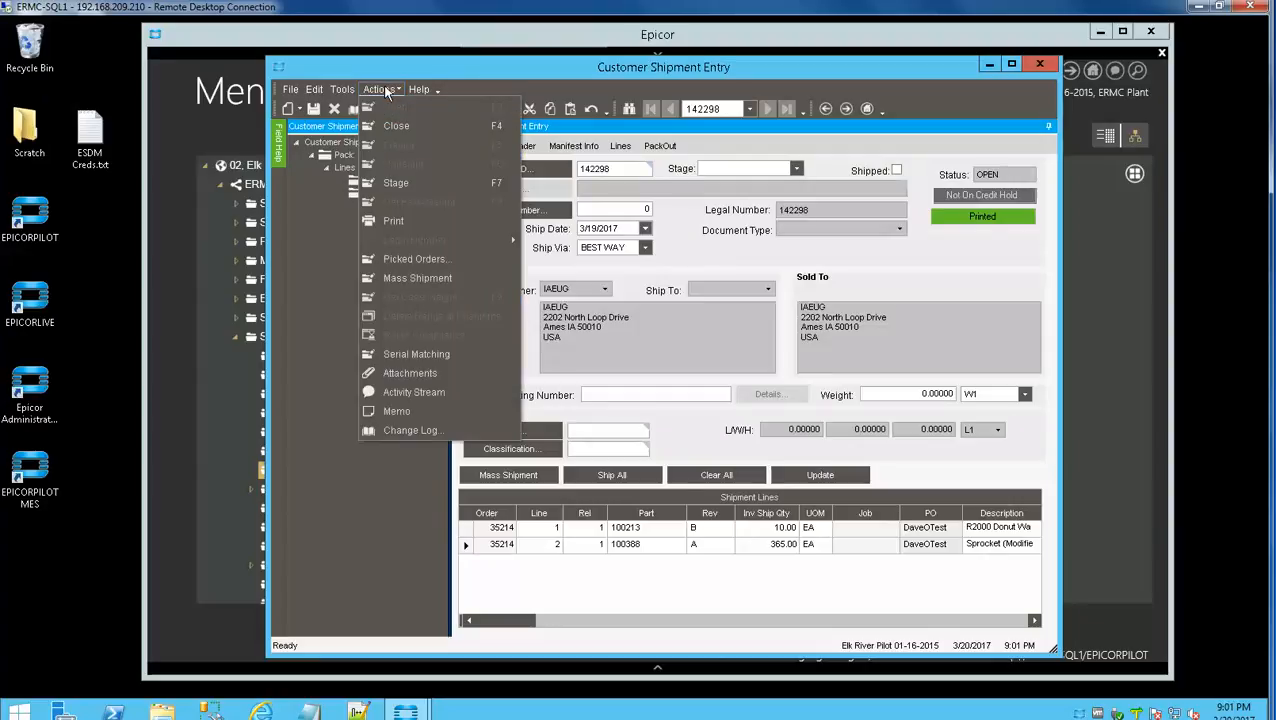
pyautogui.click(430, 225)
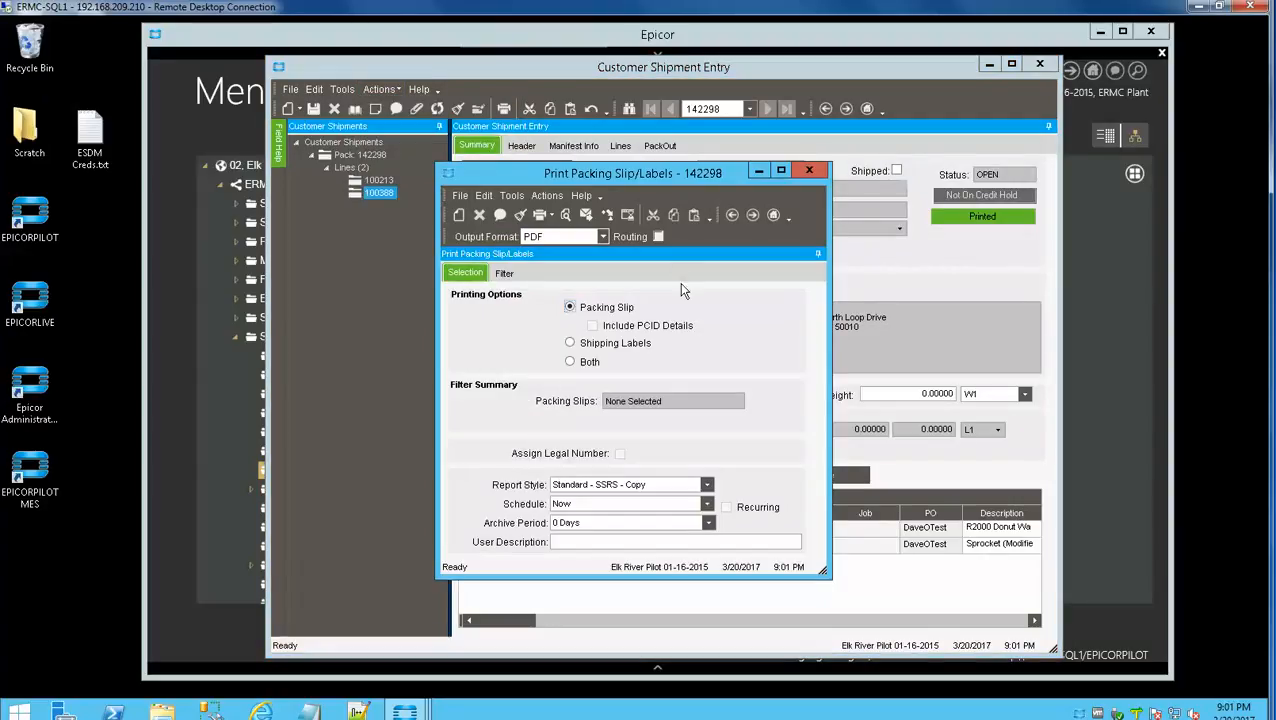
pyautogui.click(810, 172)
# - Find the PackSlip report in Report Style Maintenance and select its Standard - SSRS - Copy style
pyautogui.click(1039, 64)
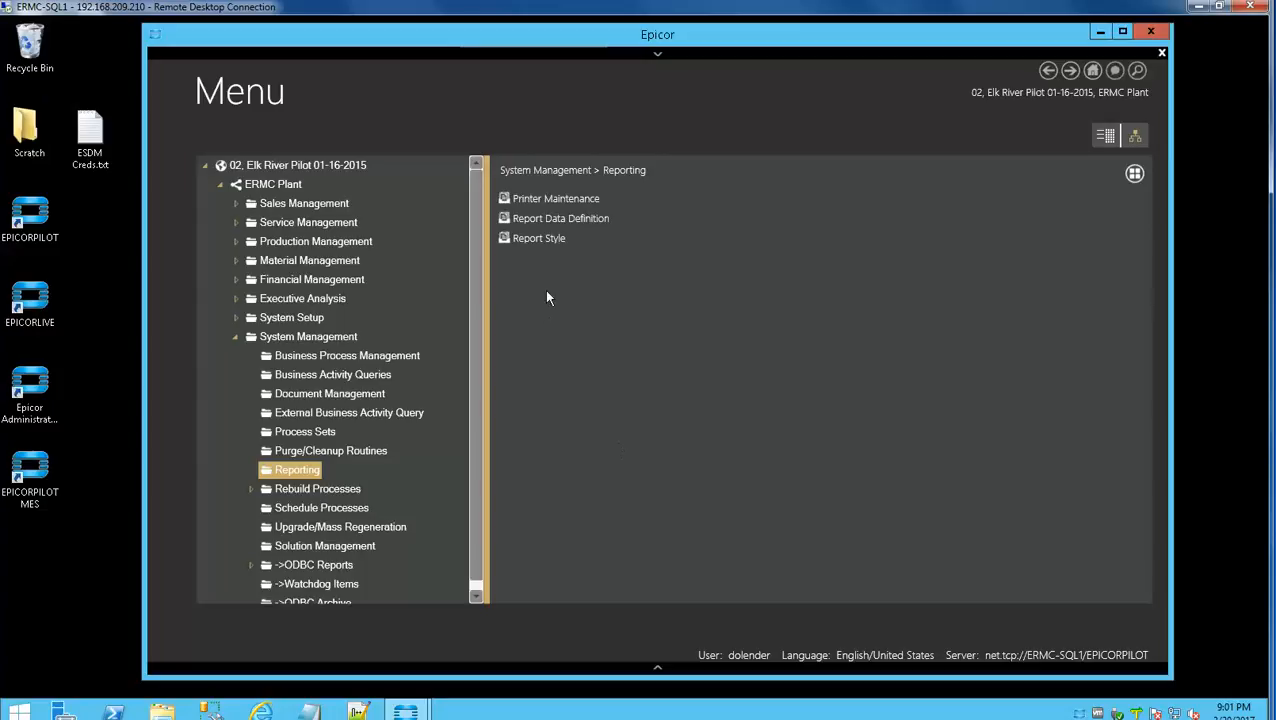
pyautogui.click(534, 243)
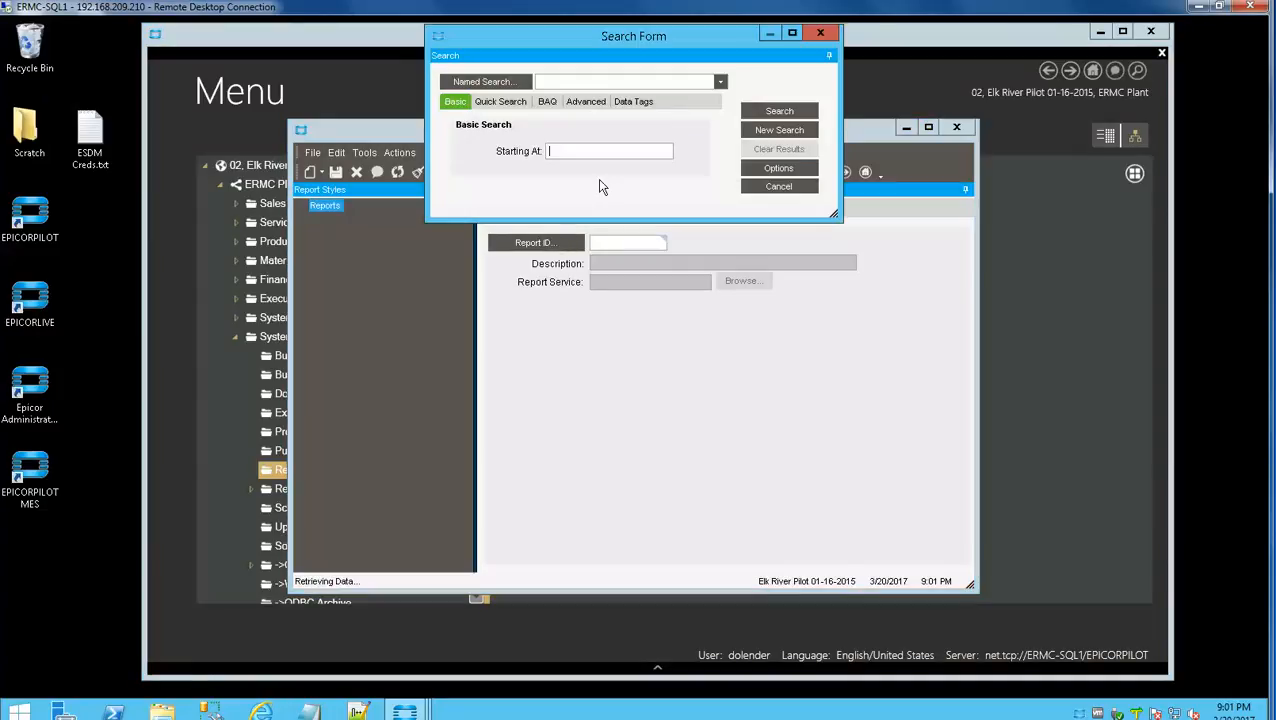
pyautogui.write('pack')
pyautogui.press('Return')
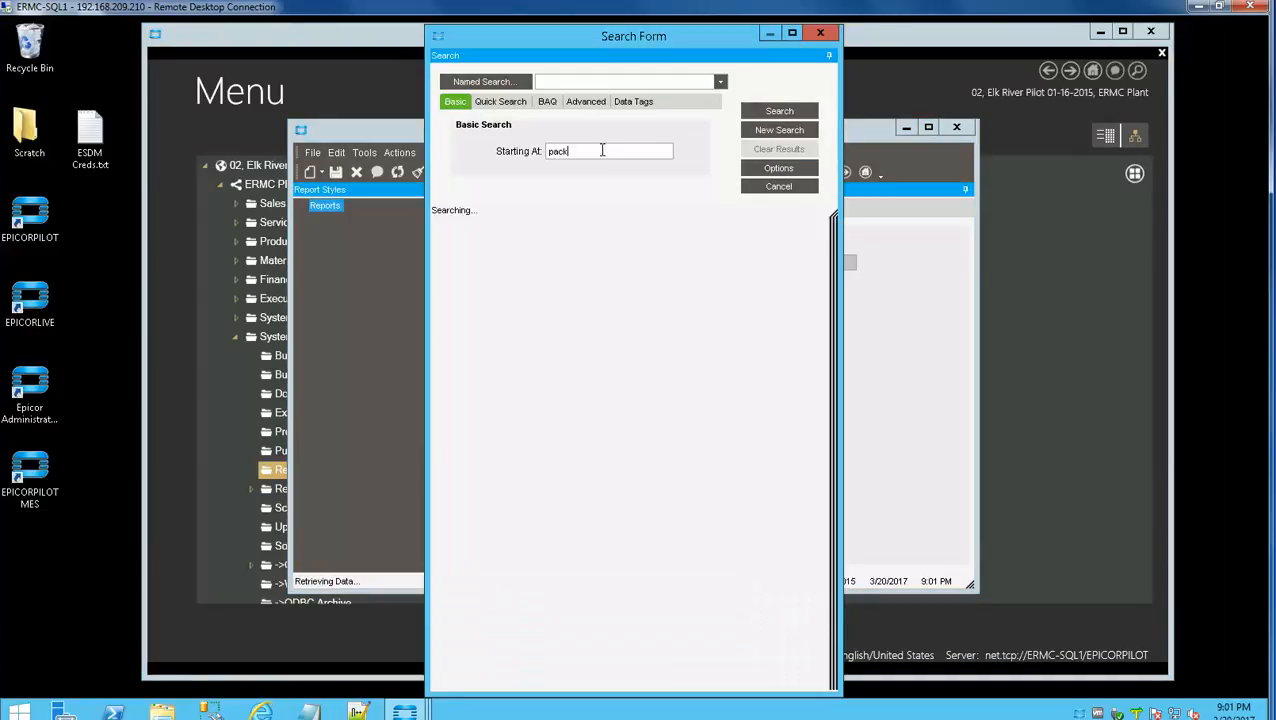
pyautogui.doubleClick(458, 244)
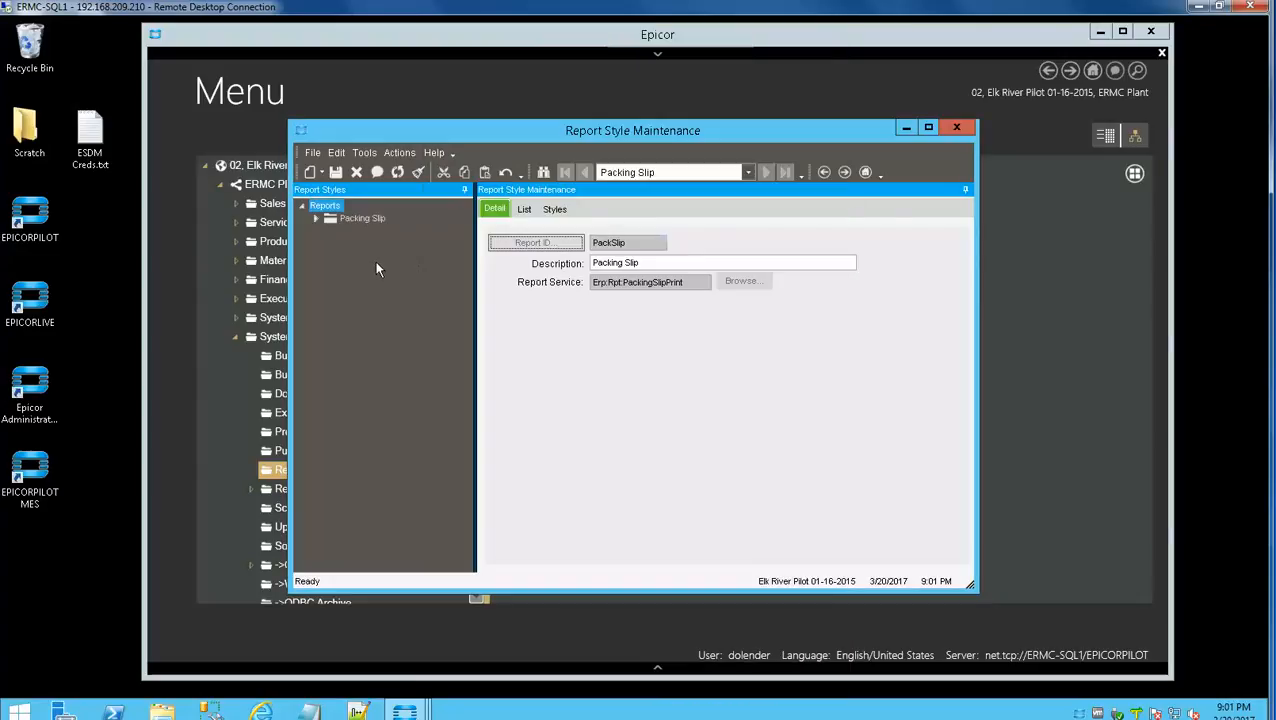
pyautogui.click(314, 218)
pyautogui.click(332, 231)
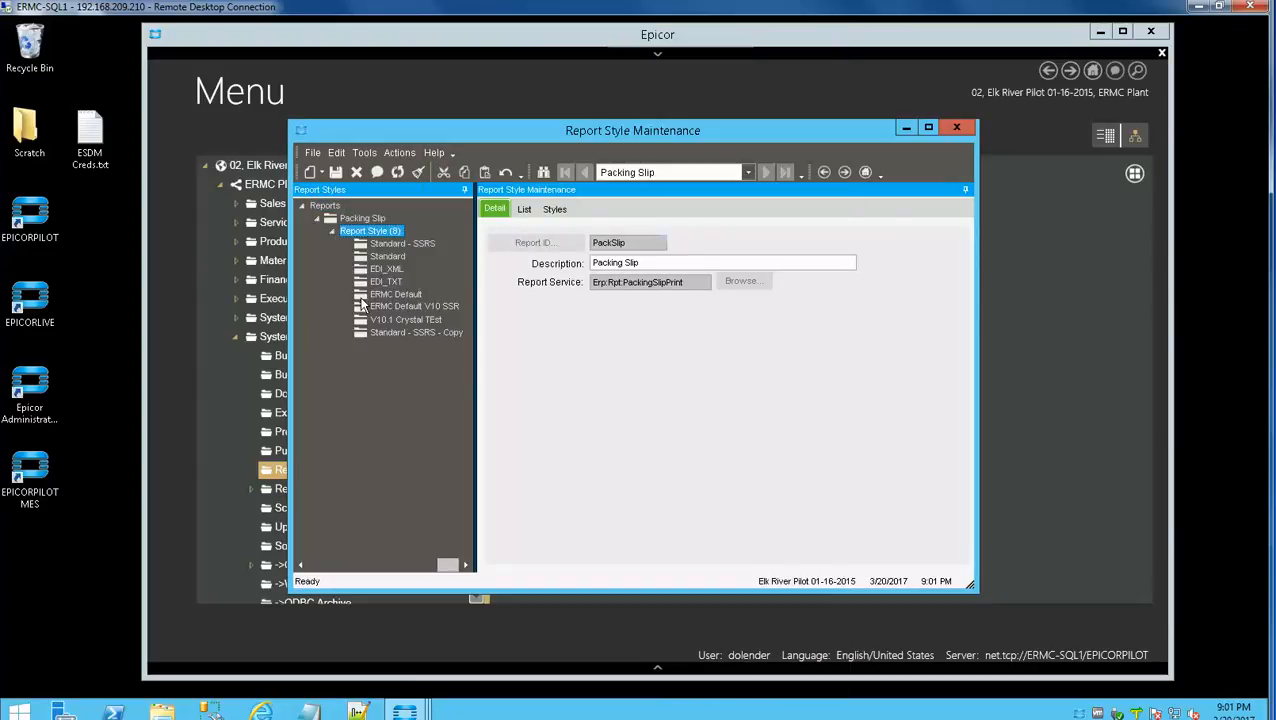
pyautogui.click(378, 334)
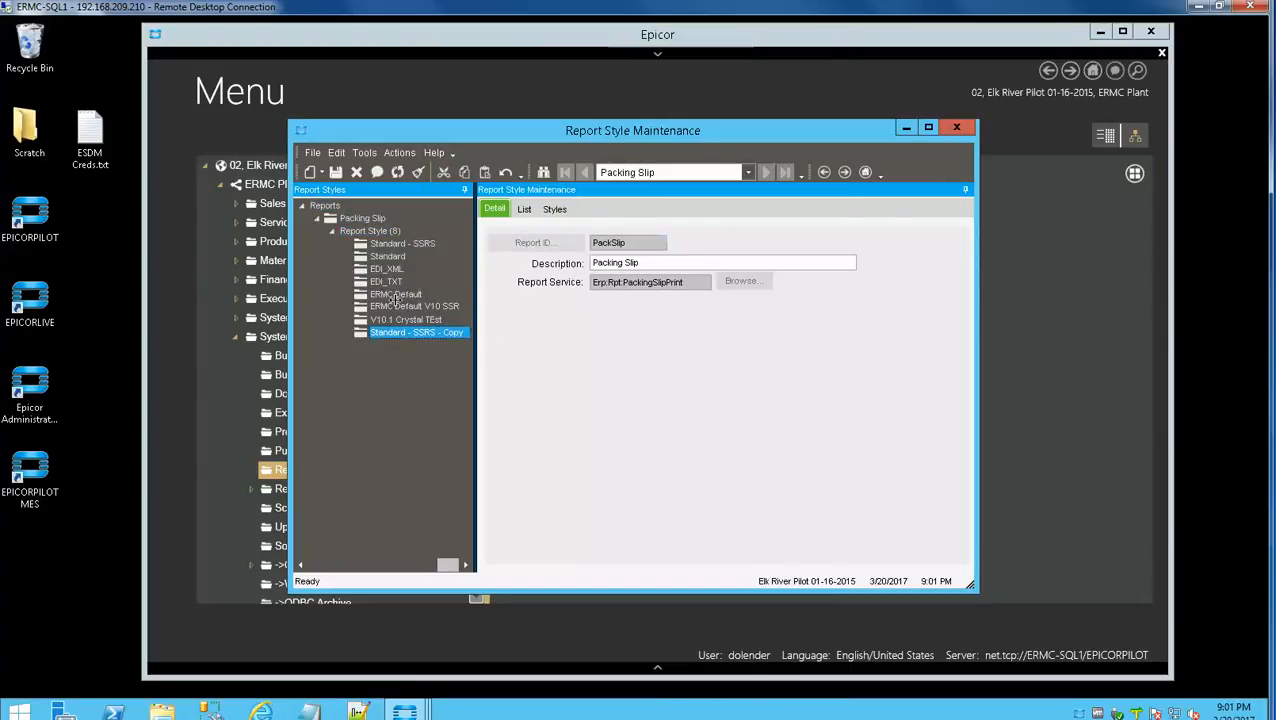
pyautogui.click(398, 320)
pyautogui.click(400, 333)
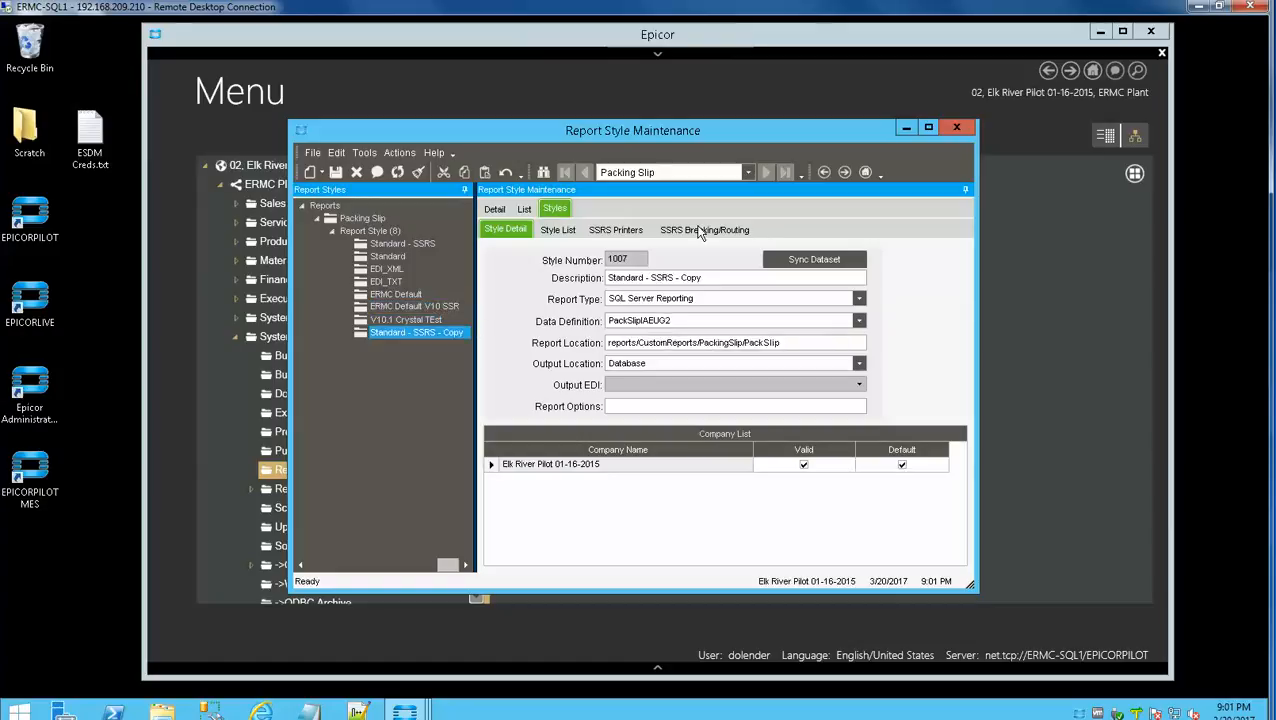
# - Change the style description to 'IAEUG Pack Slip', toggle its company default flag, and save
pyautogui.click(712, 276)
pyautogui.moveTo(710, 277); pyautogui.dragTo(538, 320)
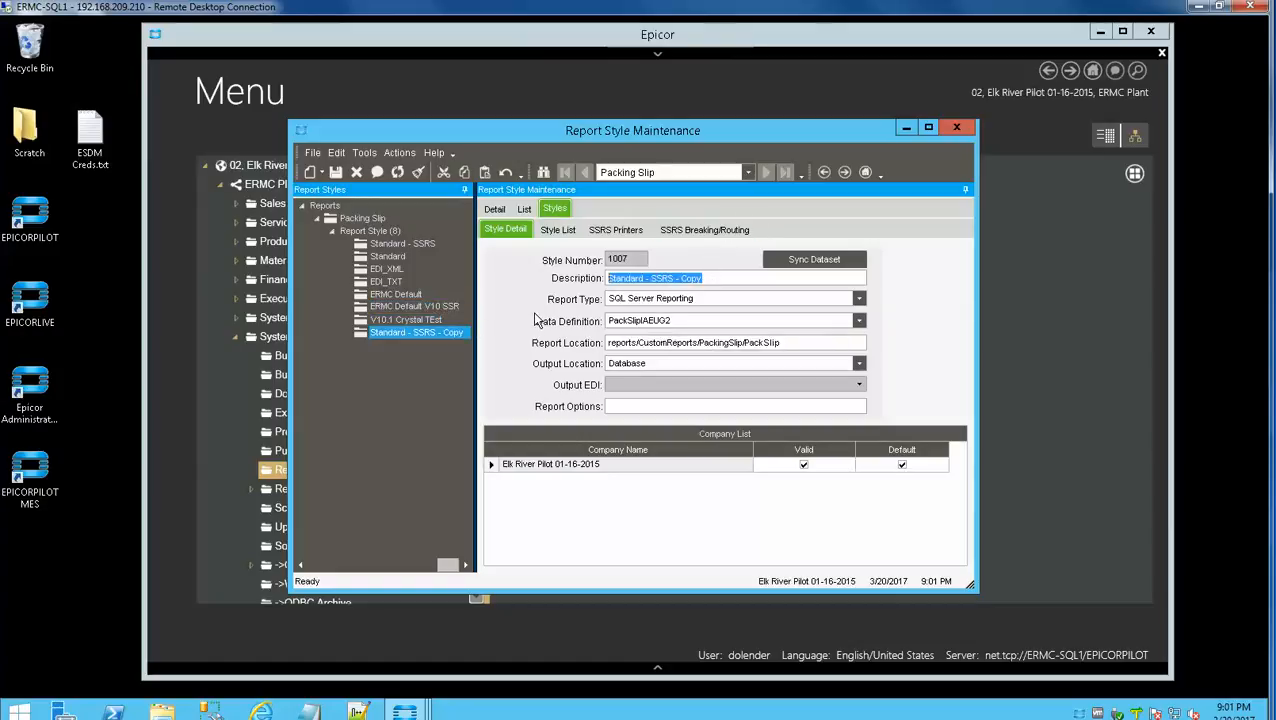
pyautogui.press('BackSpace')
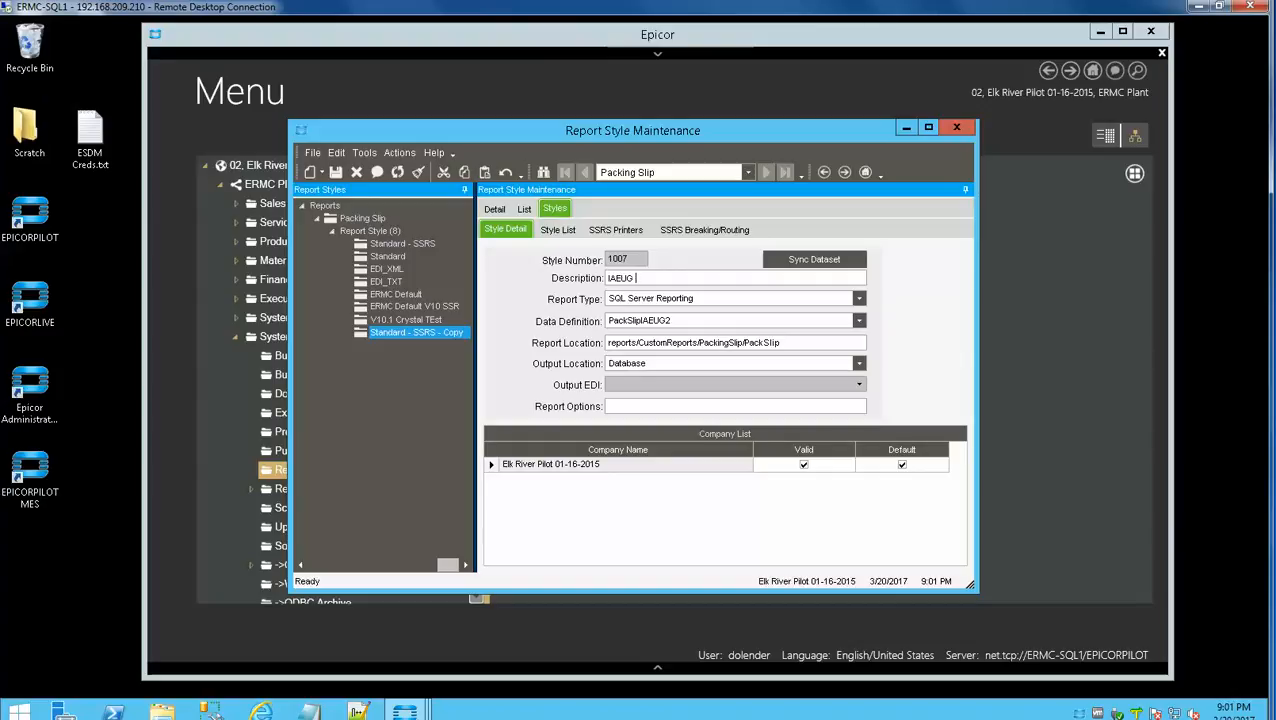
pyautogui.write('IAEUG Pack Slip')
pyautogui.press('Tab')
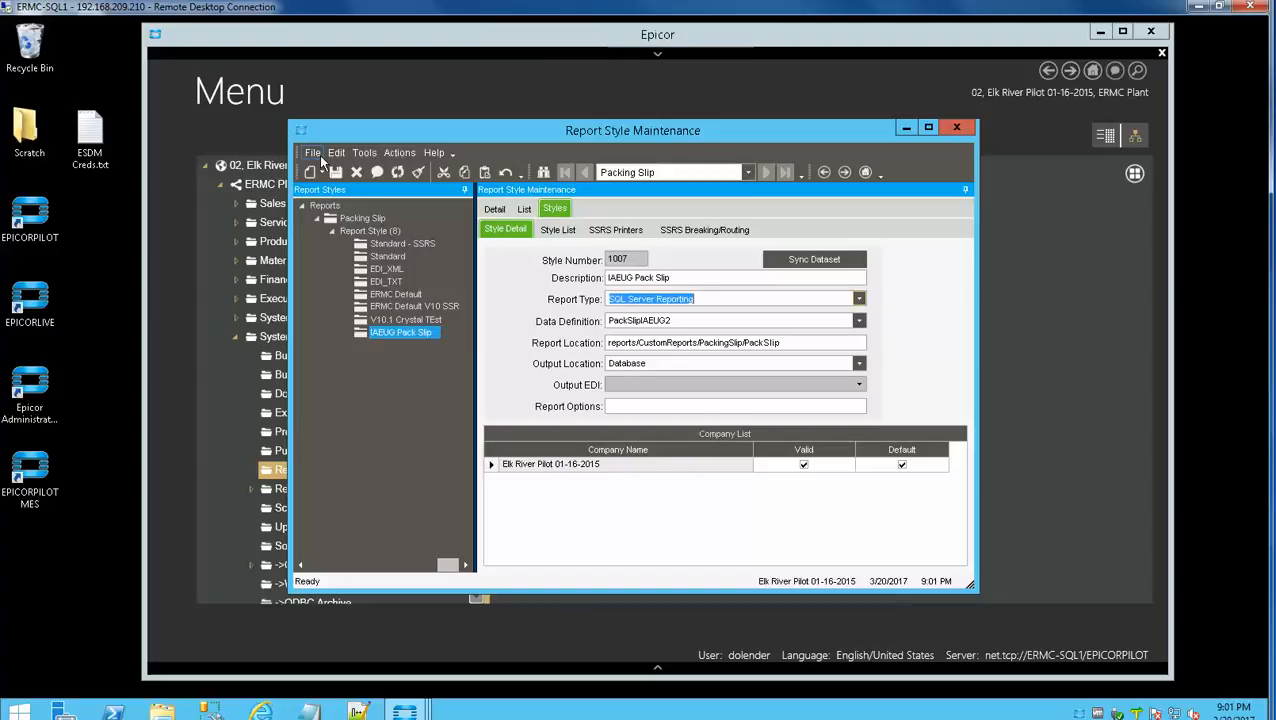
pyautogui.click(903, 467)
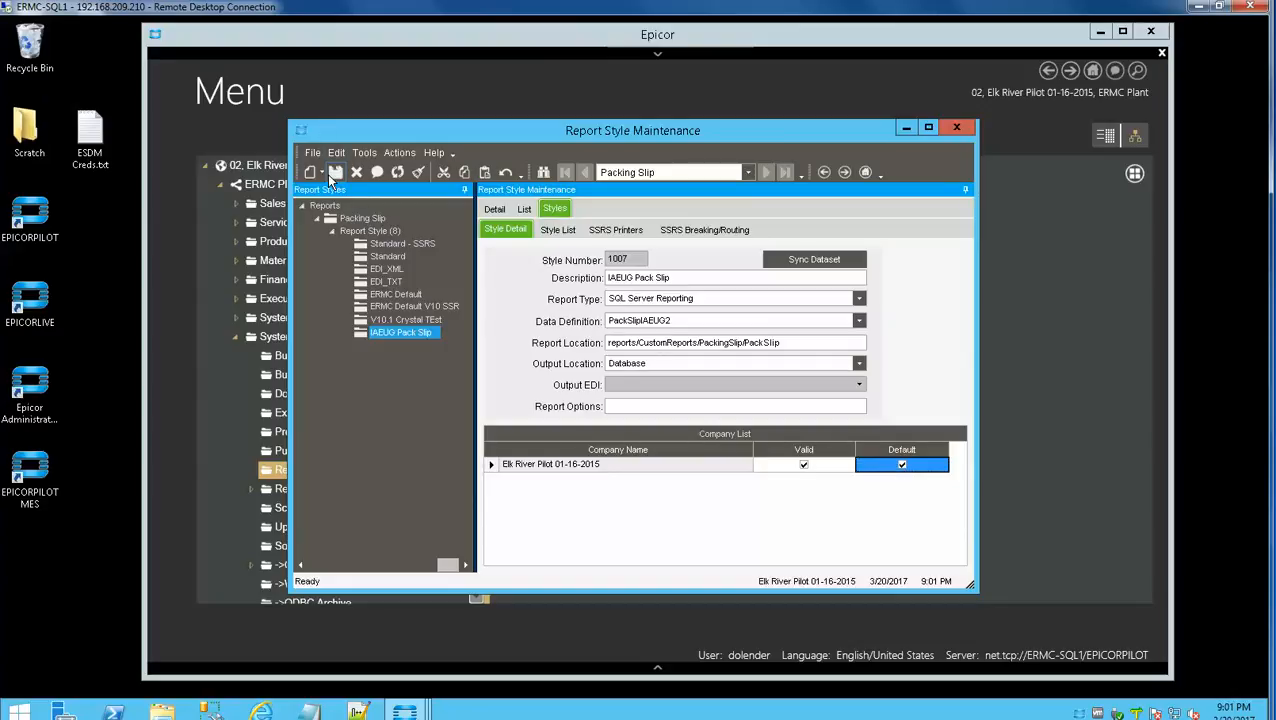
pyautogui.click(334, 174)
pyautogui.click(957, 129)
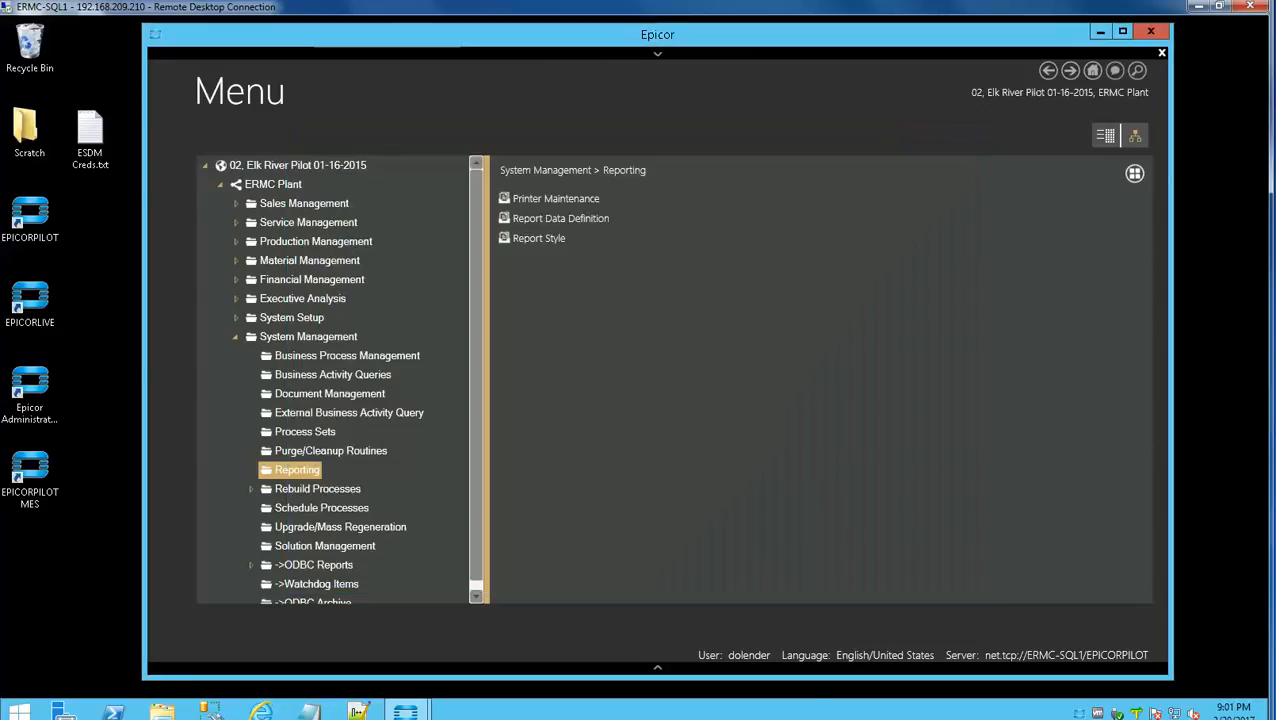
# - Print-preview packing slip 142298 using the IAEUG Pack Slip report style
pyautogui.moveTo(405, 710)
pyautogui.click(498, 590)
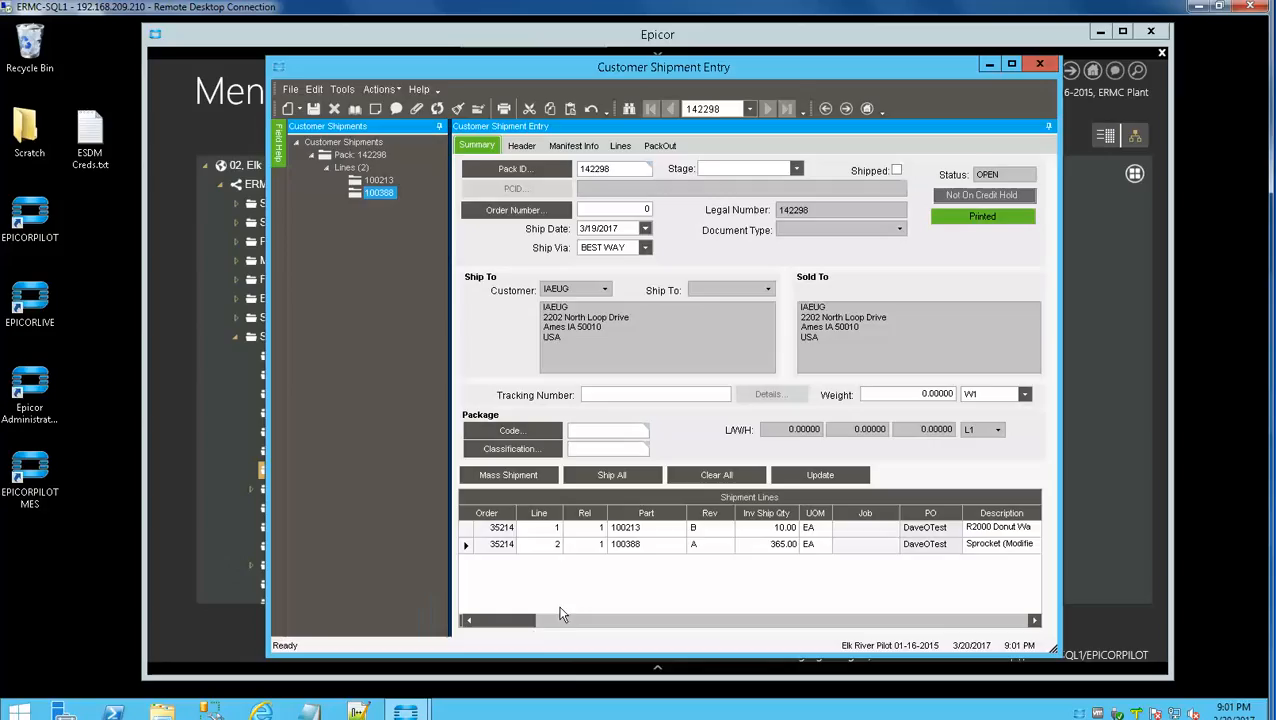
pyautogui.click(380, 89)
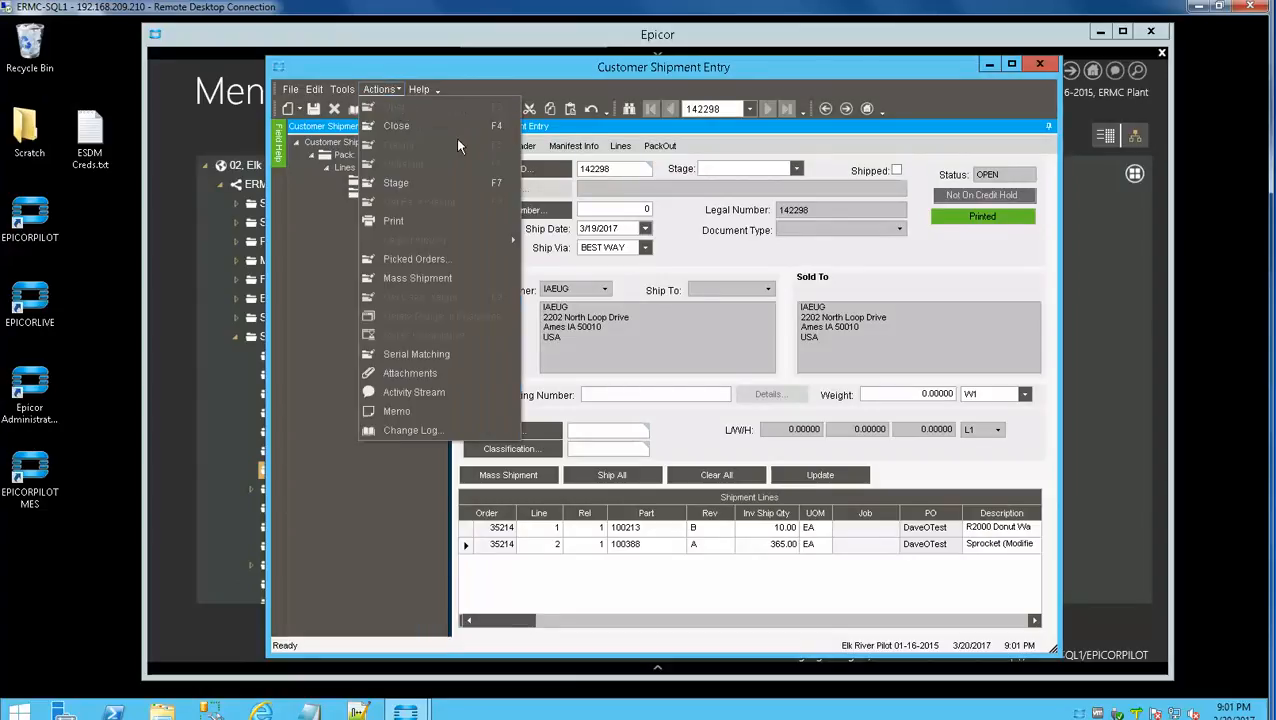
pyautogui.click(411, 223)
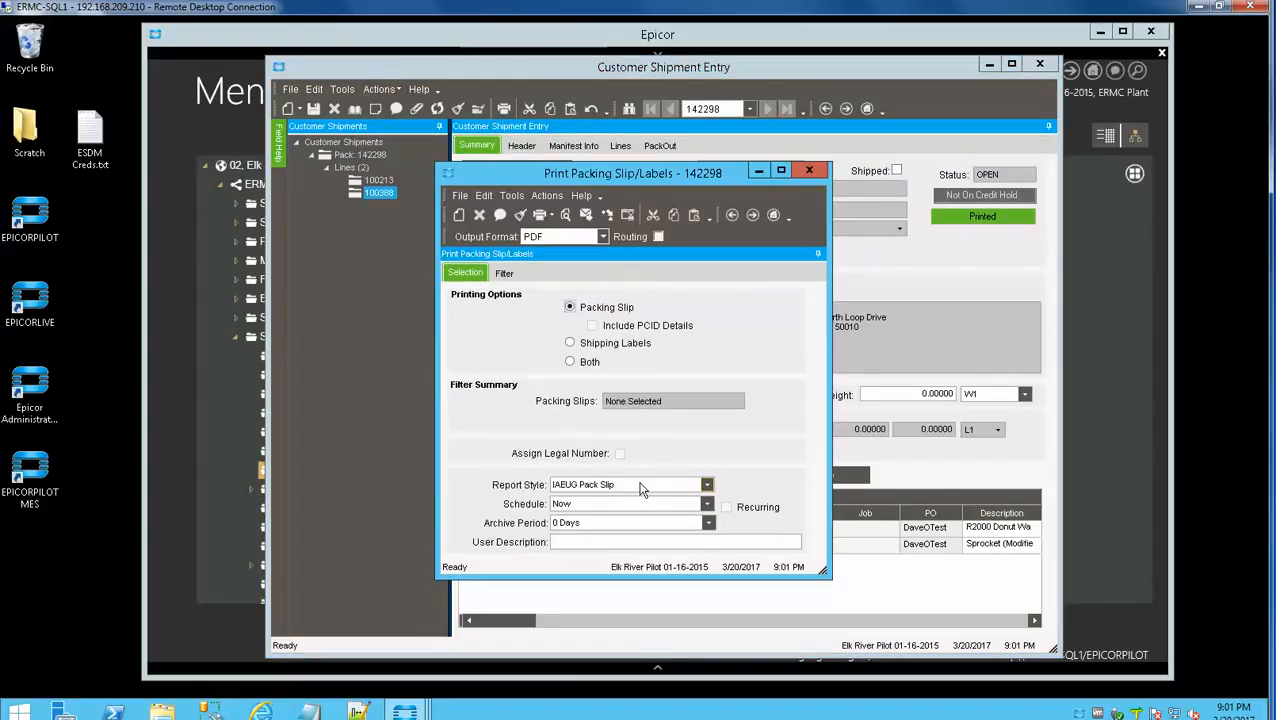
pyautogui.click(707, 485)
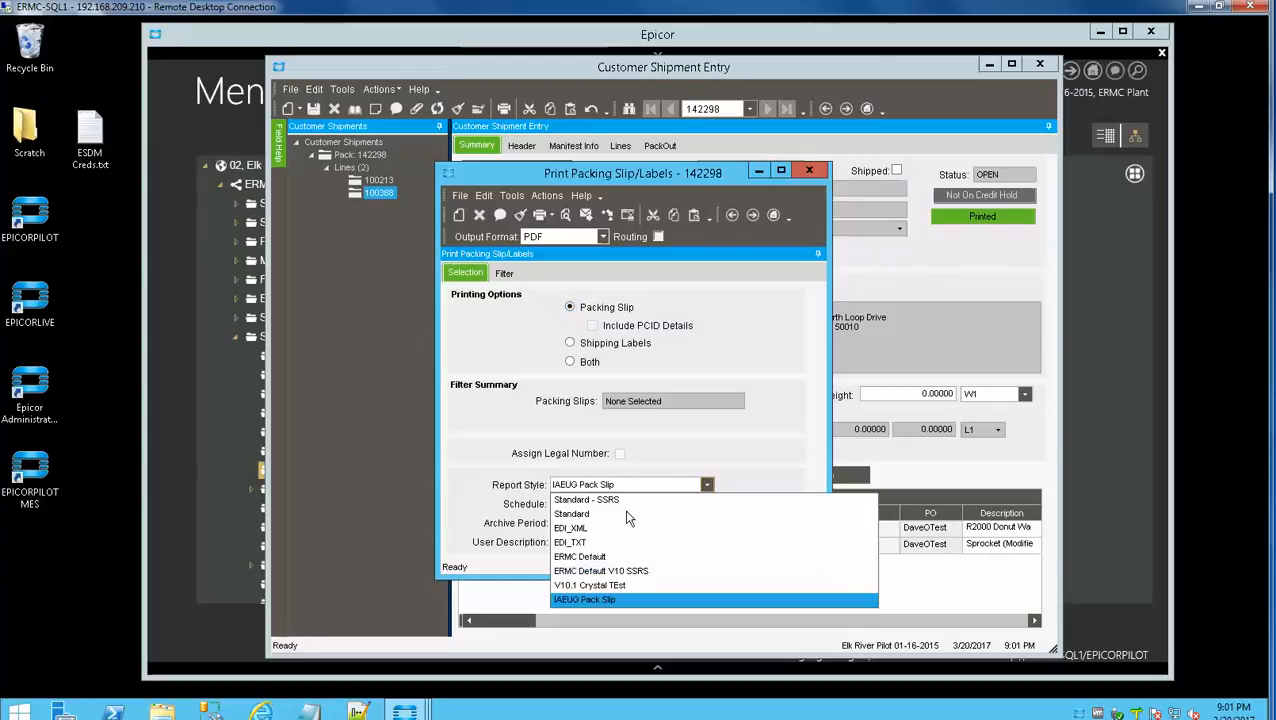
pyautogui.click(678, 457)
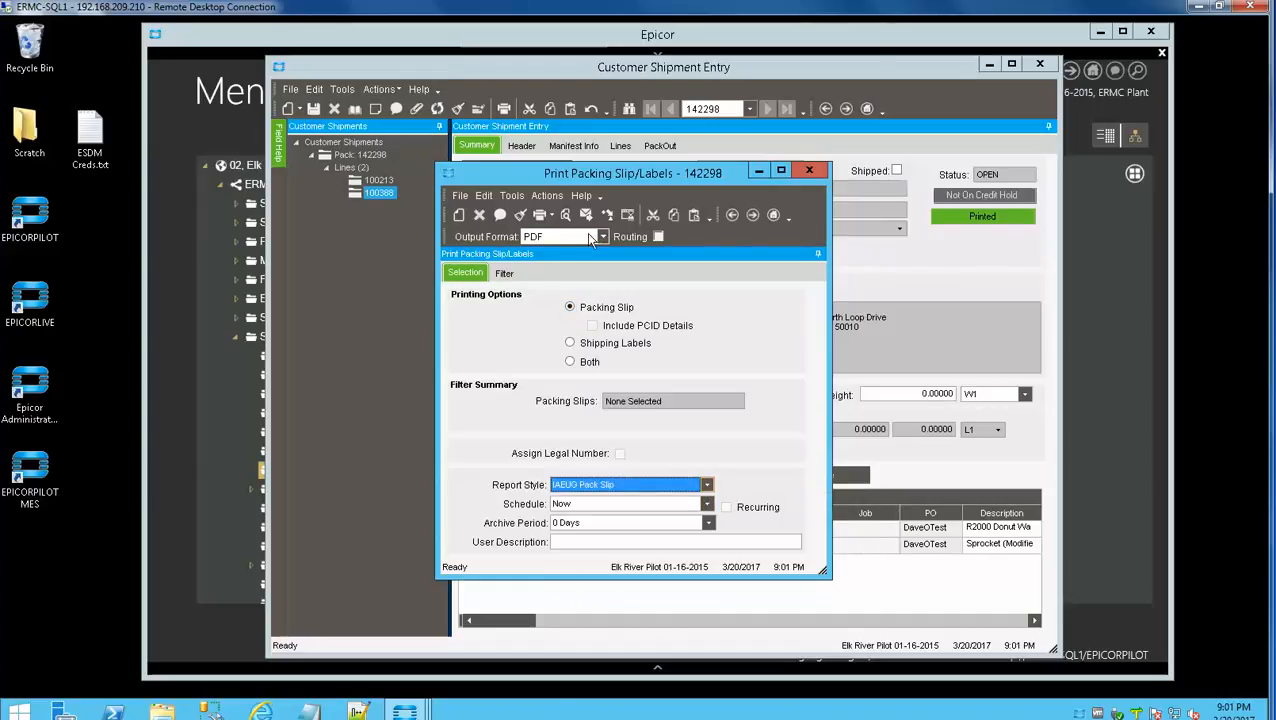
pyautogui.click(567, 215)
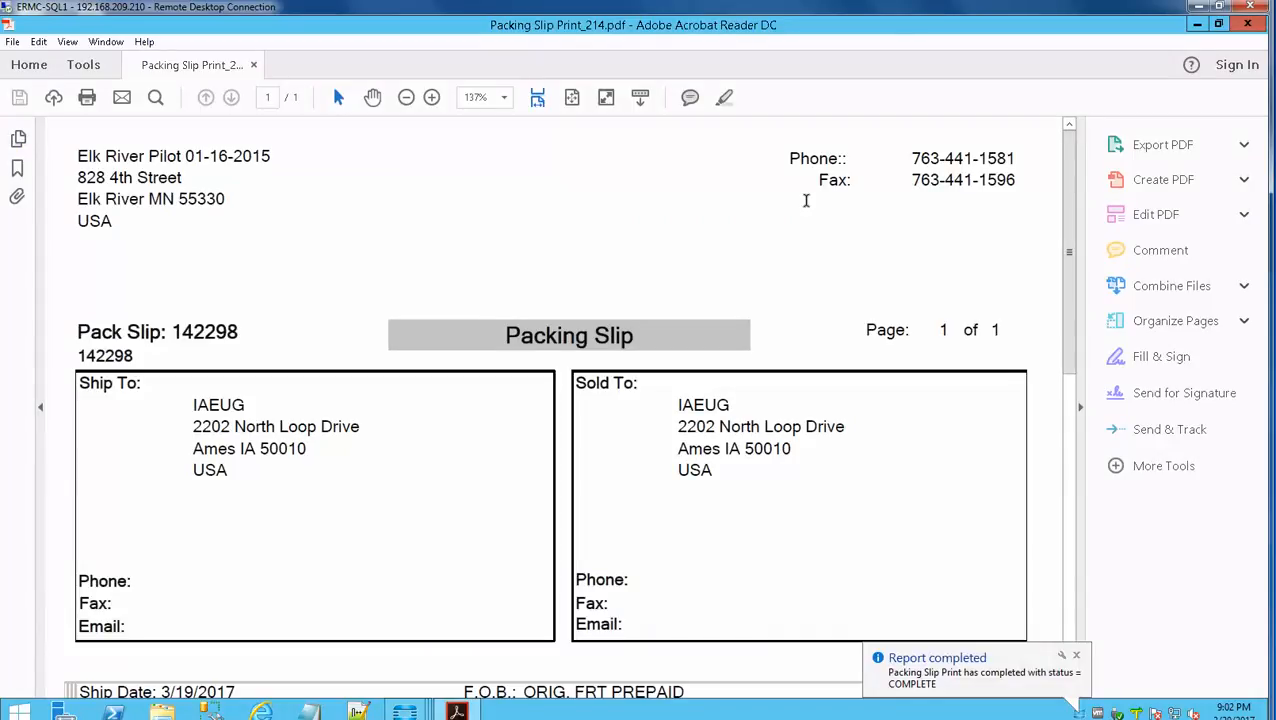
# - Fit the whole packing slip page in view, then close Acrobat Reader
pyautogui.click(571, 97)
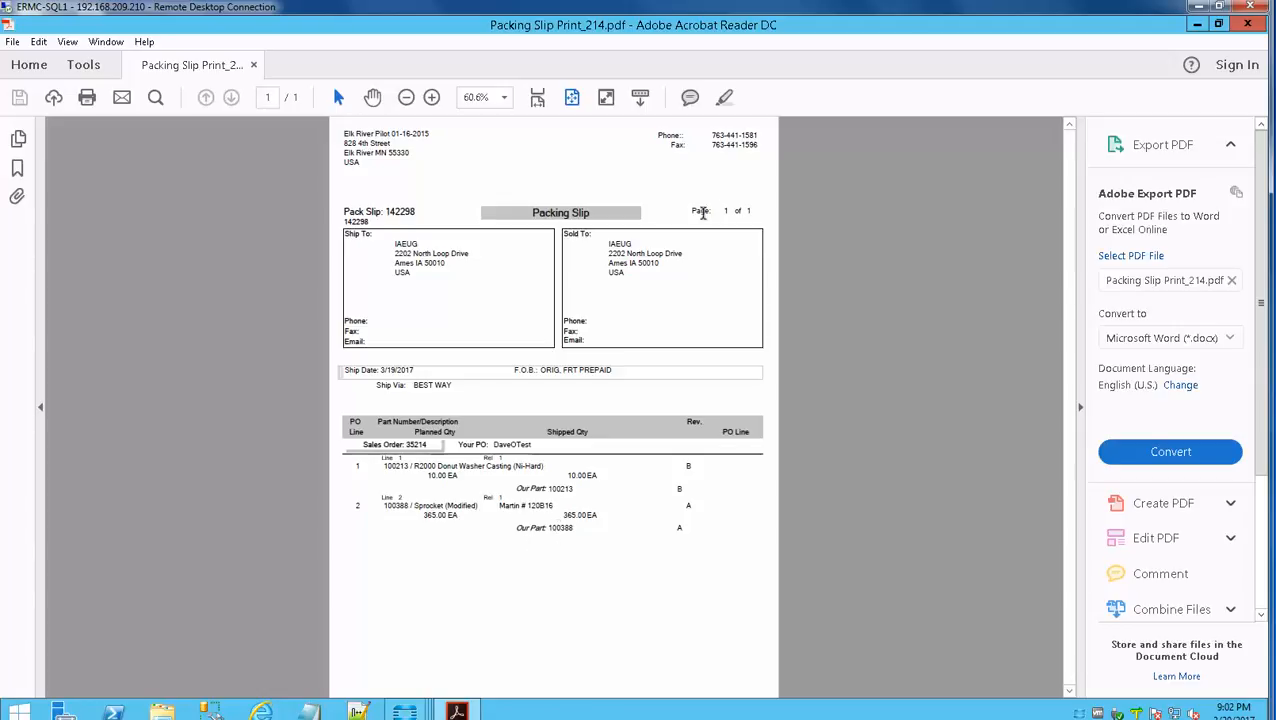
pyautogui.click(1250, 25)
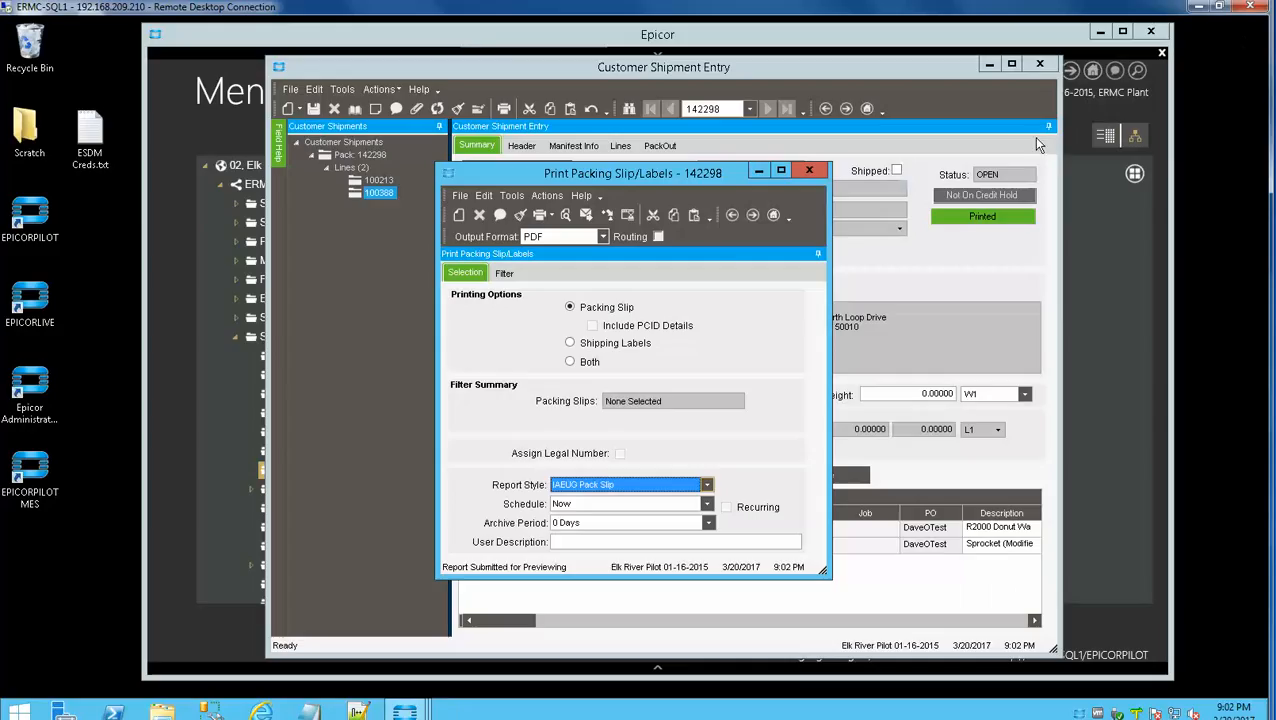
# - Close the print dialog, decline the ready-to-ship prompt, and close Customer Shipment Entry
pyautogui.click(811, 171)
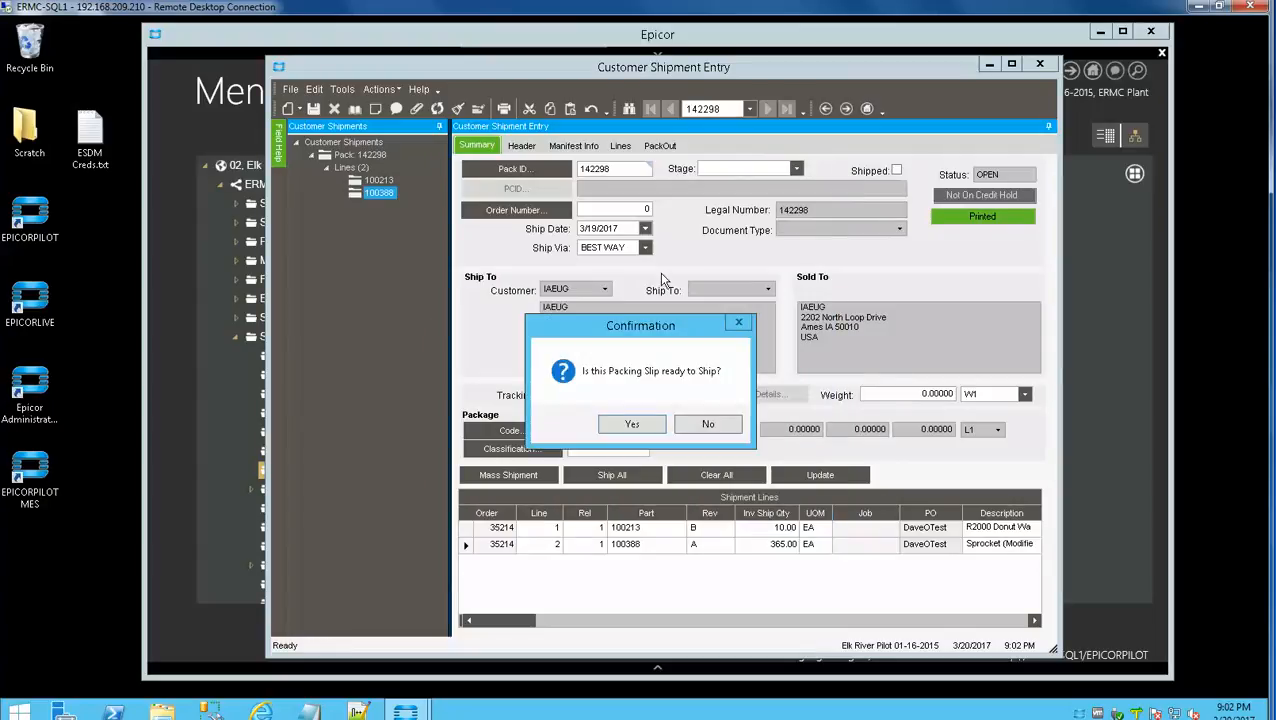
pyautogui.click(709, 428)
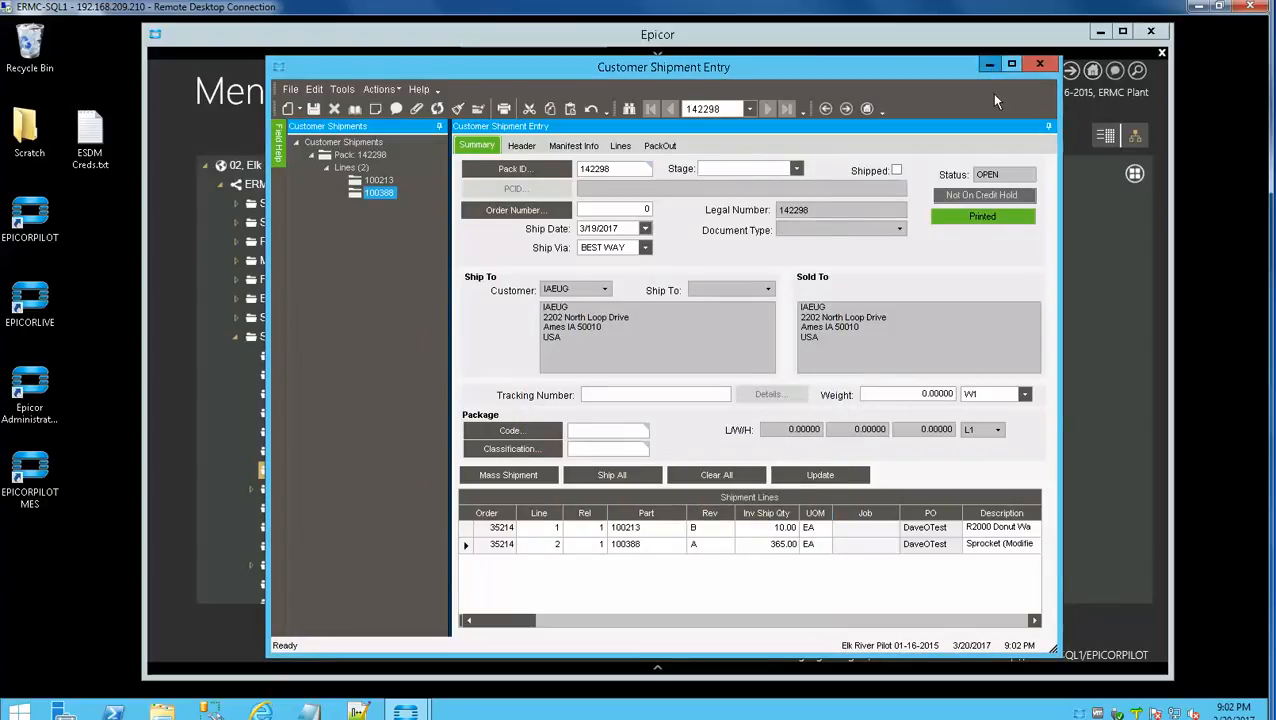
pyautogui.click(1040, 65)
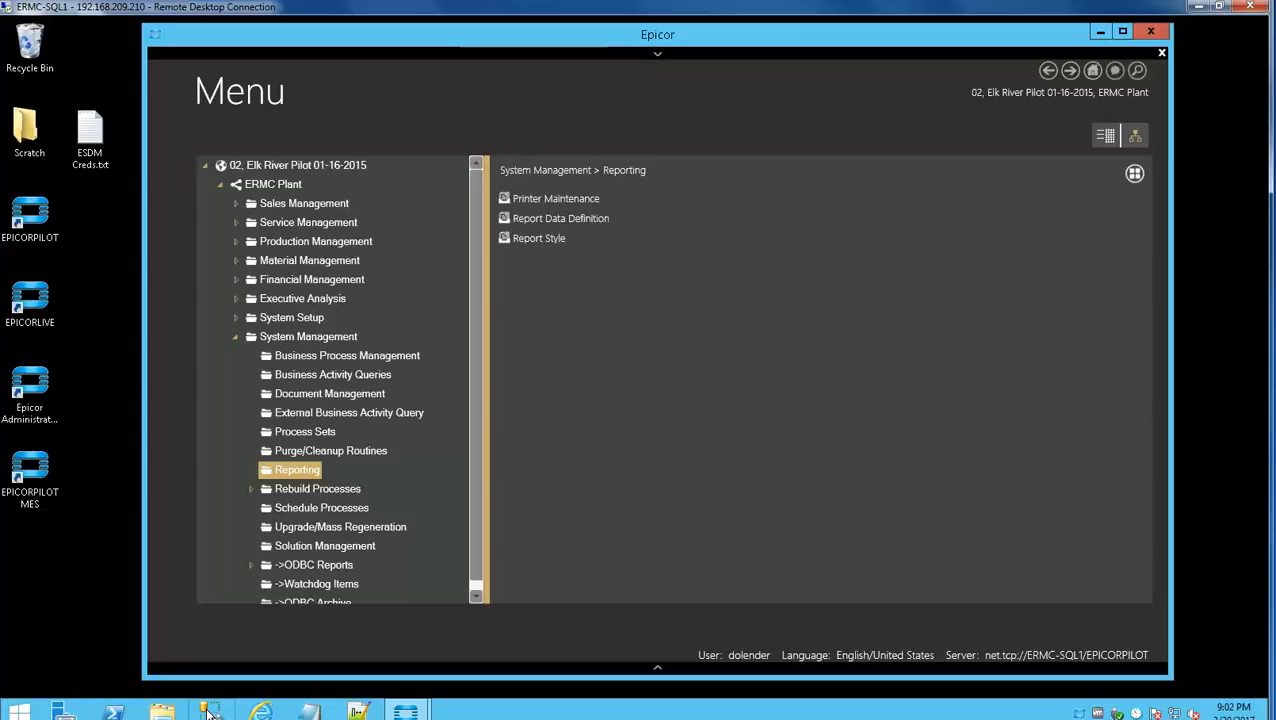
# - Start SSMS, connect to ERMC-SQL1 with Windows Authentication, and minimize it
pyautogui.click(210, 710)
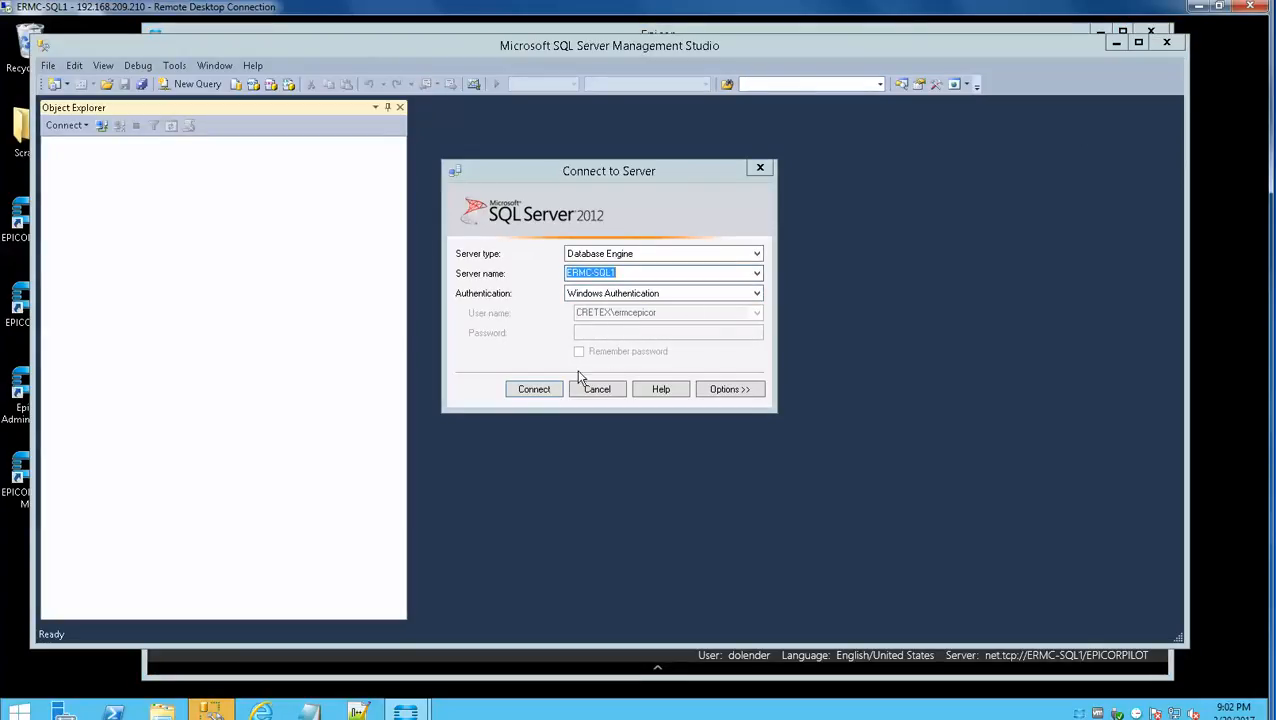
pyautogui.click(522, 392)
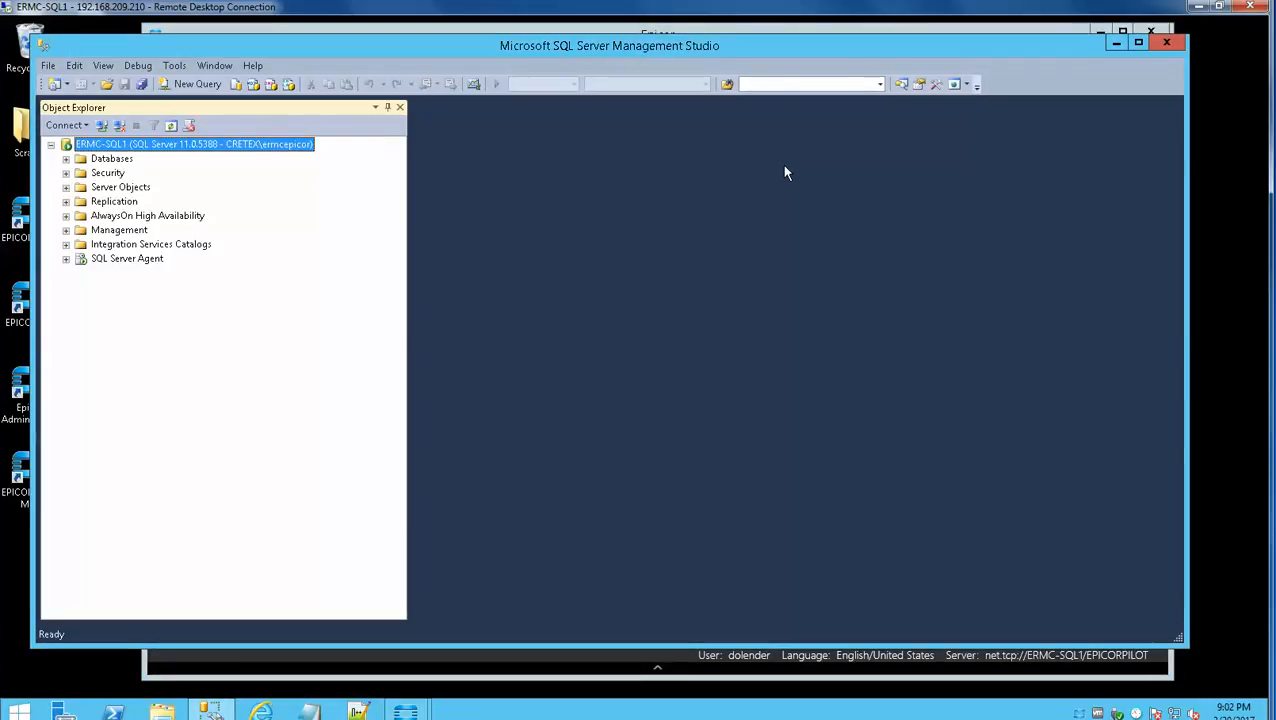
pyautogui.click(1116, 45)
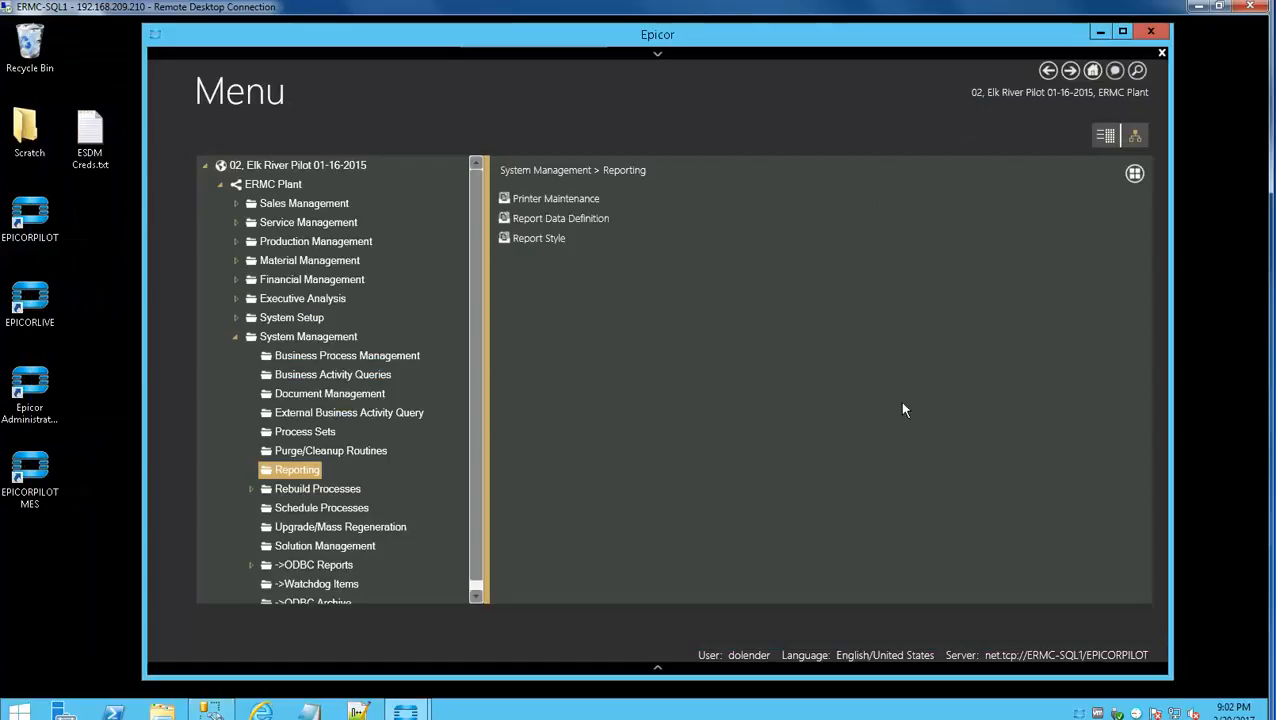
# - Open the Epicor System Monitor and move the FileName column beside RptDescription, widened
pyautogui.doubleClick(1080, 713)
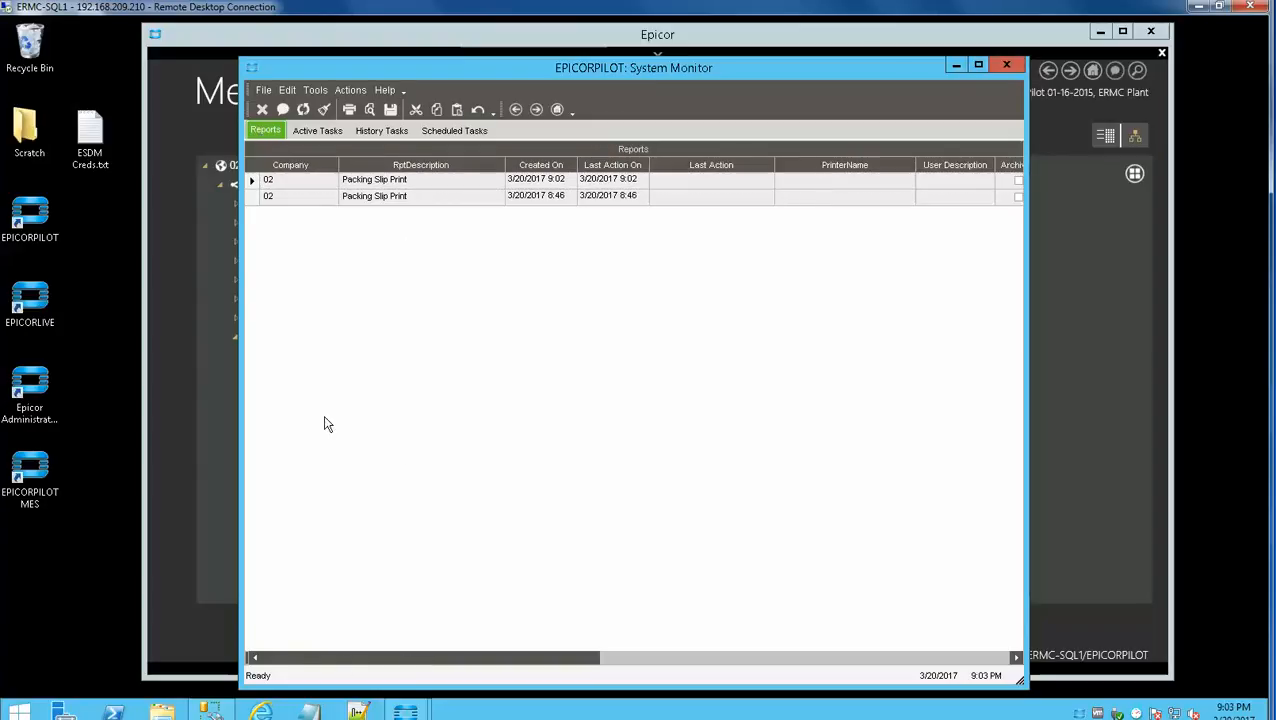
pyautogui.moveTo(384, 658); pyautogui.dragTo(896, 648)
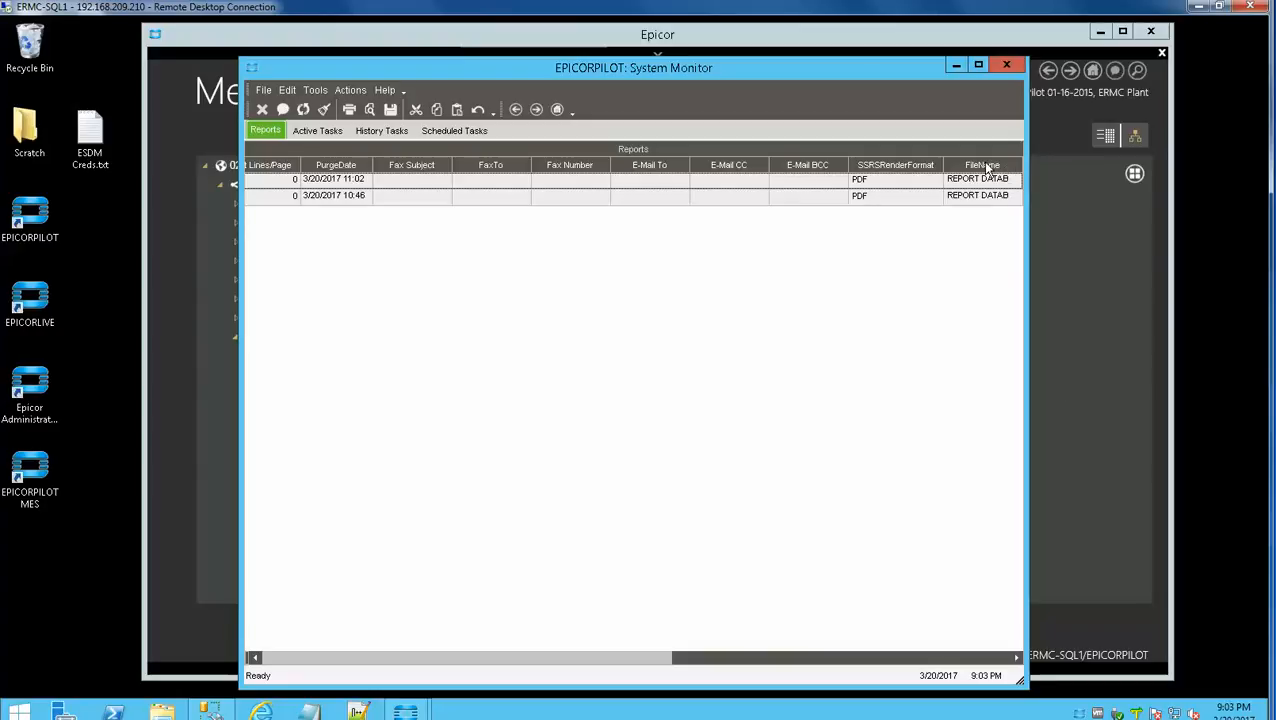
pyautogui.moveTo(985, 165); pyautogui.dragTo(510, 168)
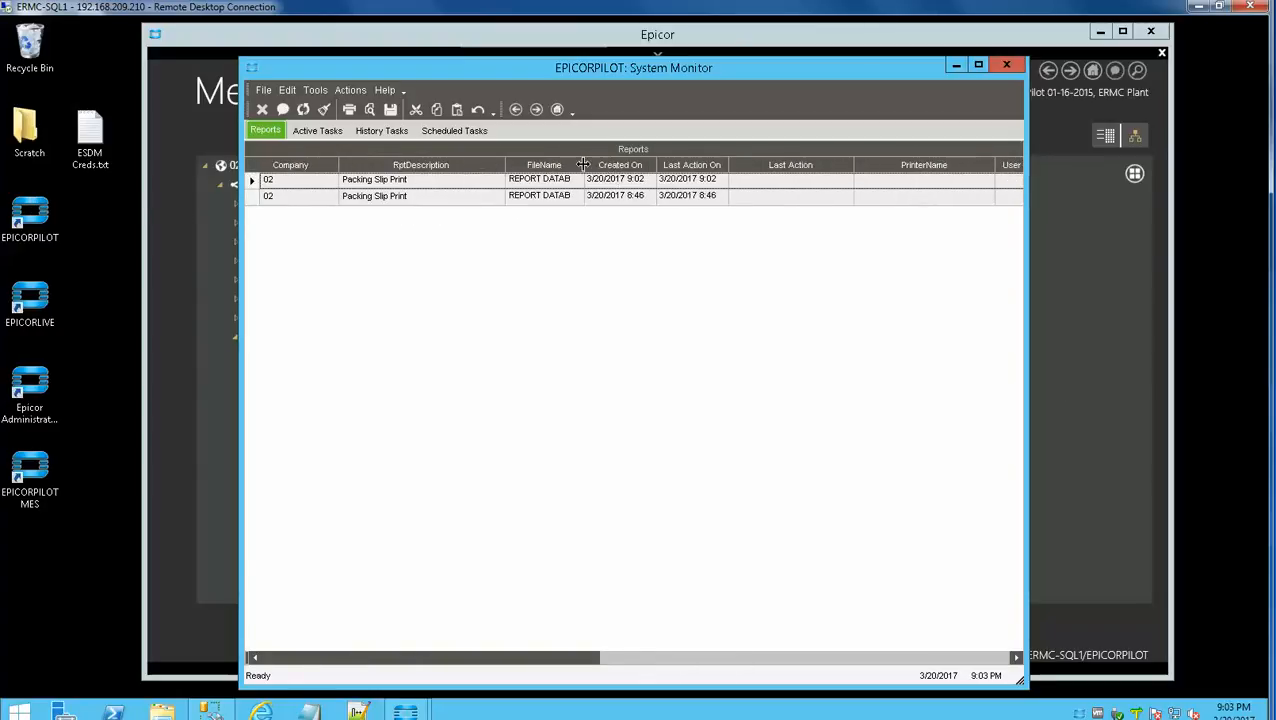
pyautogui.doubleClick(584, 165)
# - Select the hash in the first Packing Slip Print report's file name and return to SSMS
pyautogui.click(686, 179)
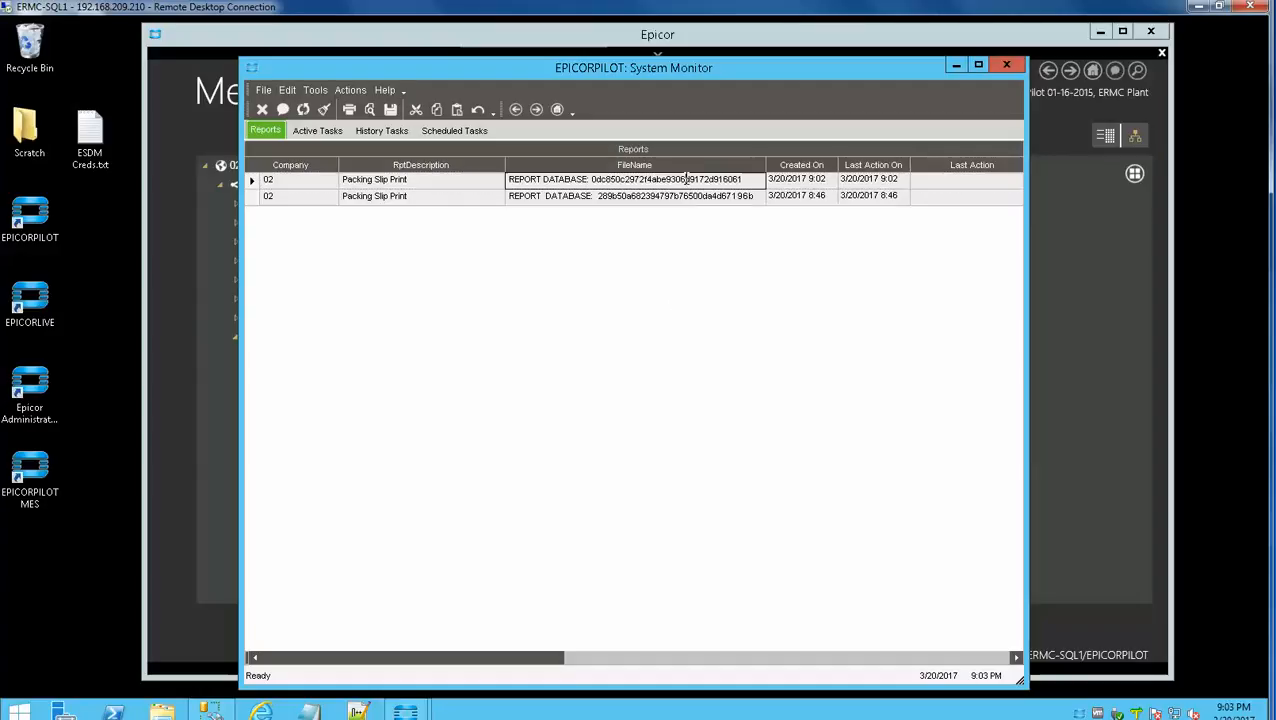
pyautogui.click(677, 197)
pyautogui.click(684, 179)
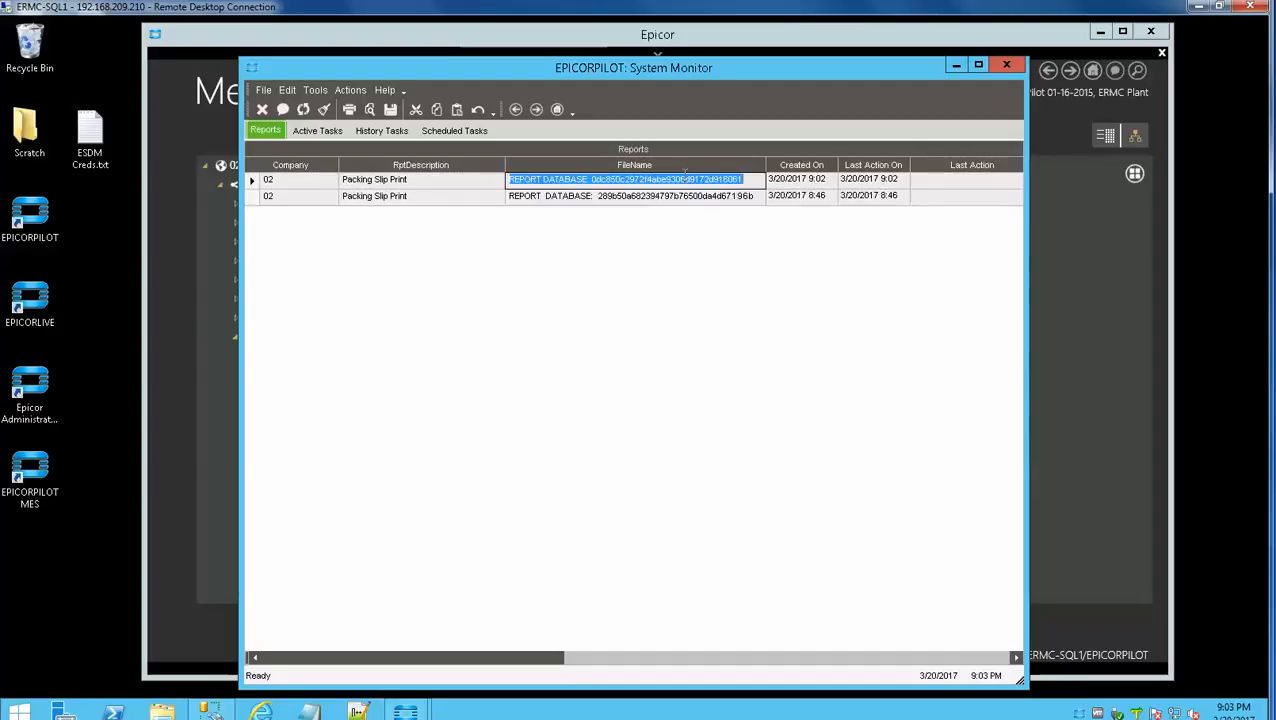
pyautogui.doubleClick(675, 179)
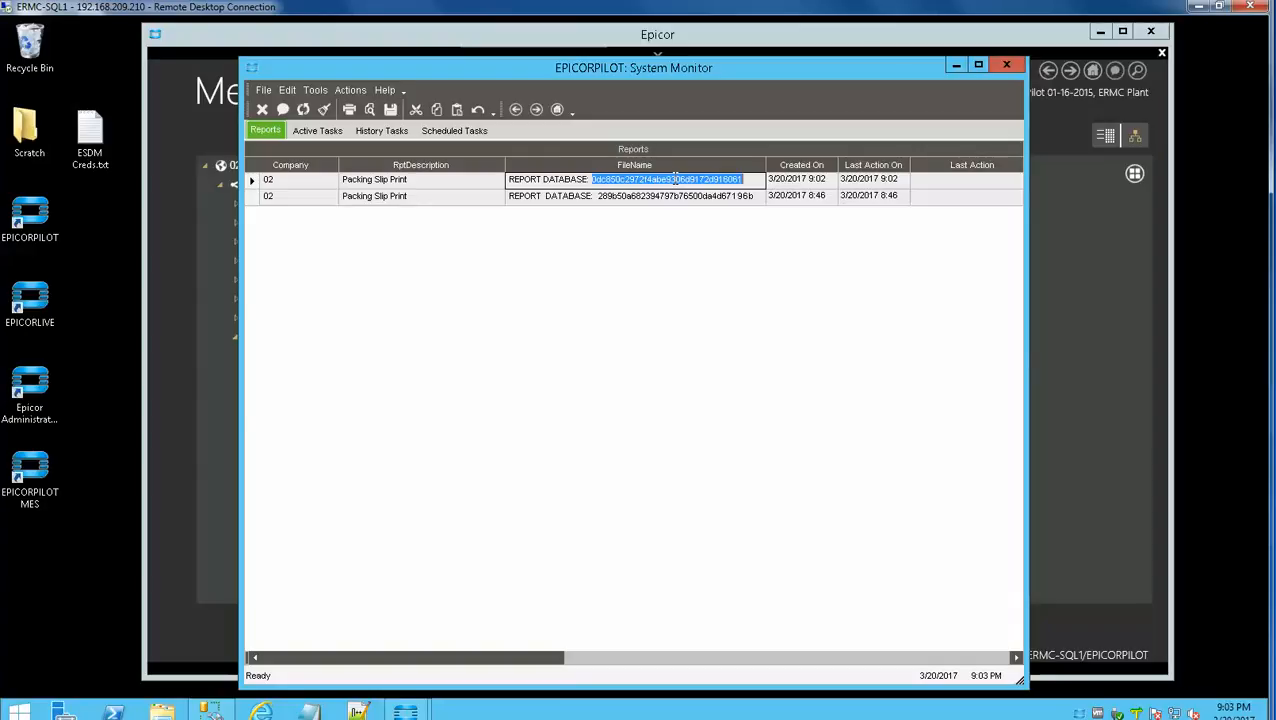
pyautogui.click(670, 199)
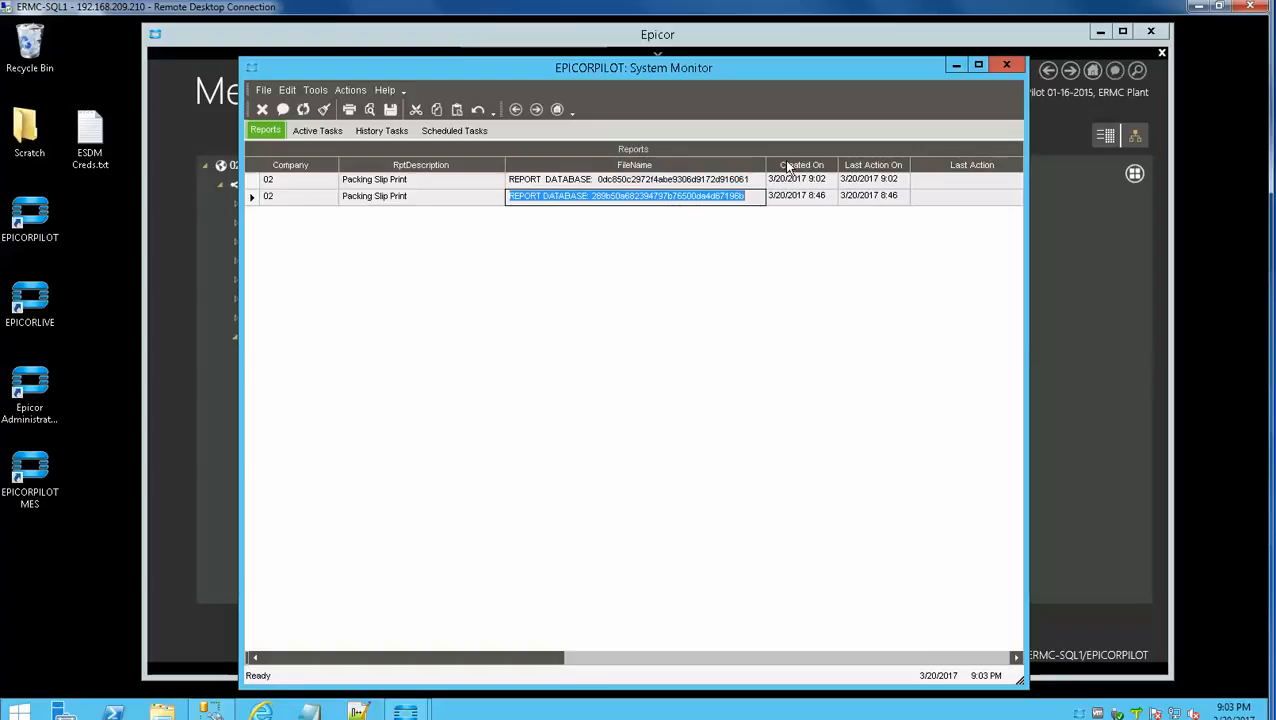
pyautogui.doubleClick(679, 185)
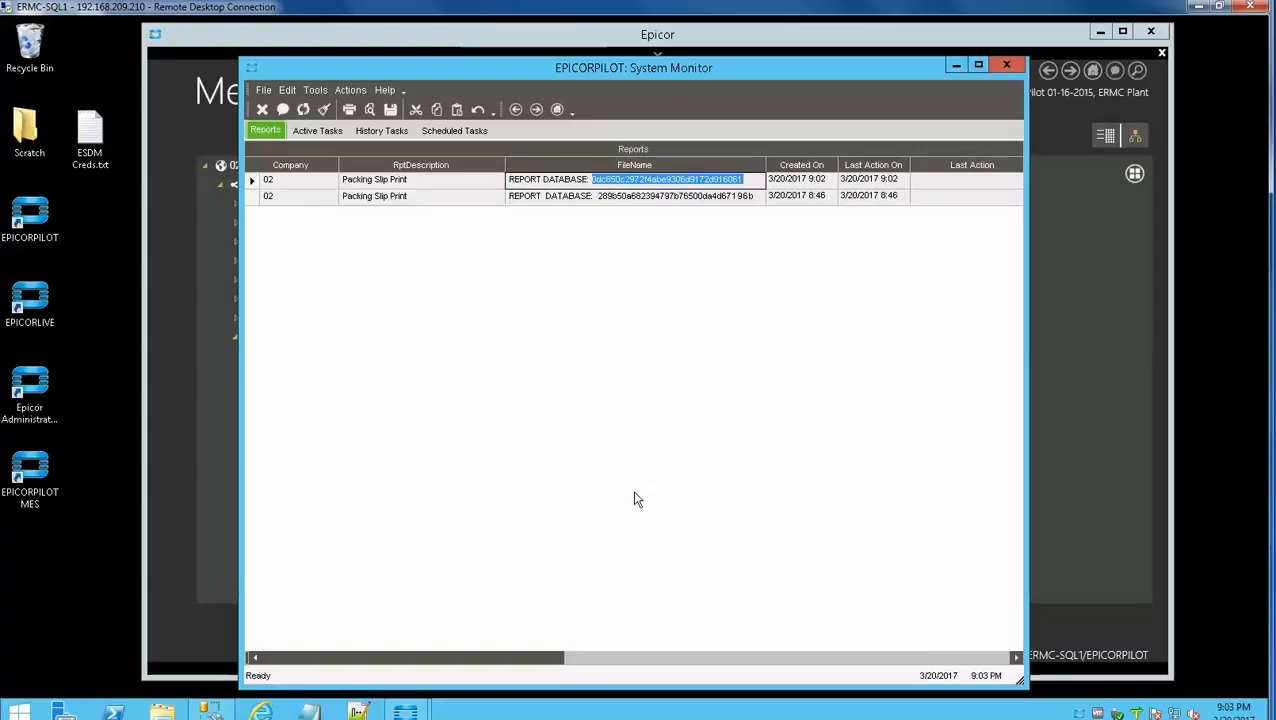
pyautogui.click(212, 711)
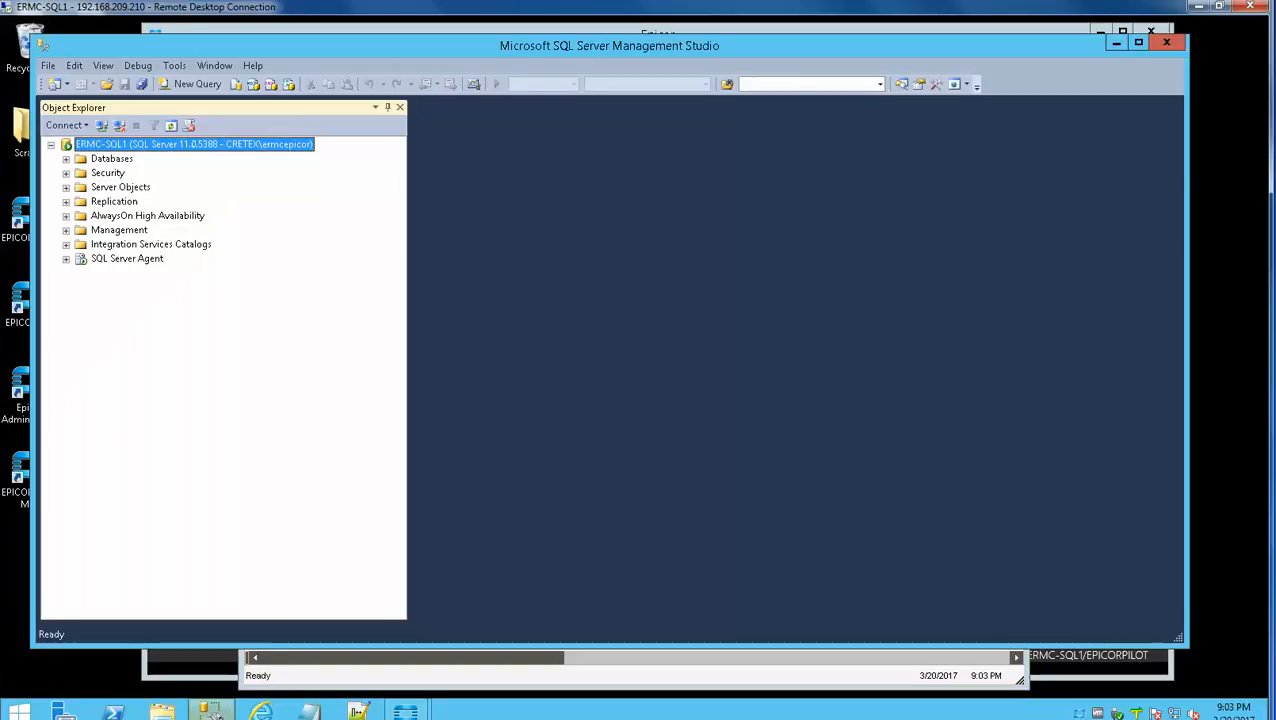
# - Expand Databases > ERP10PILOT_Reports > Tables and open the tables' Filter Settings
pyautogui.click(66, 159)
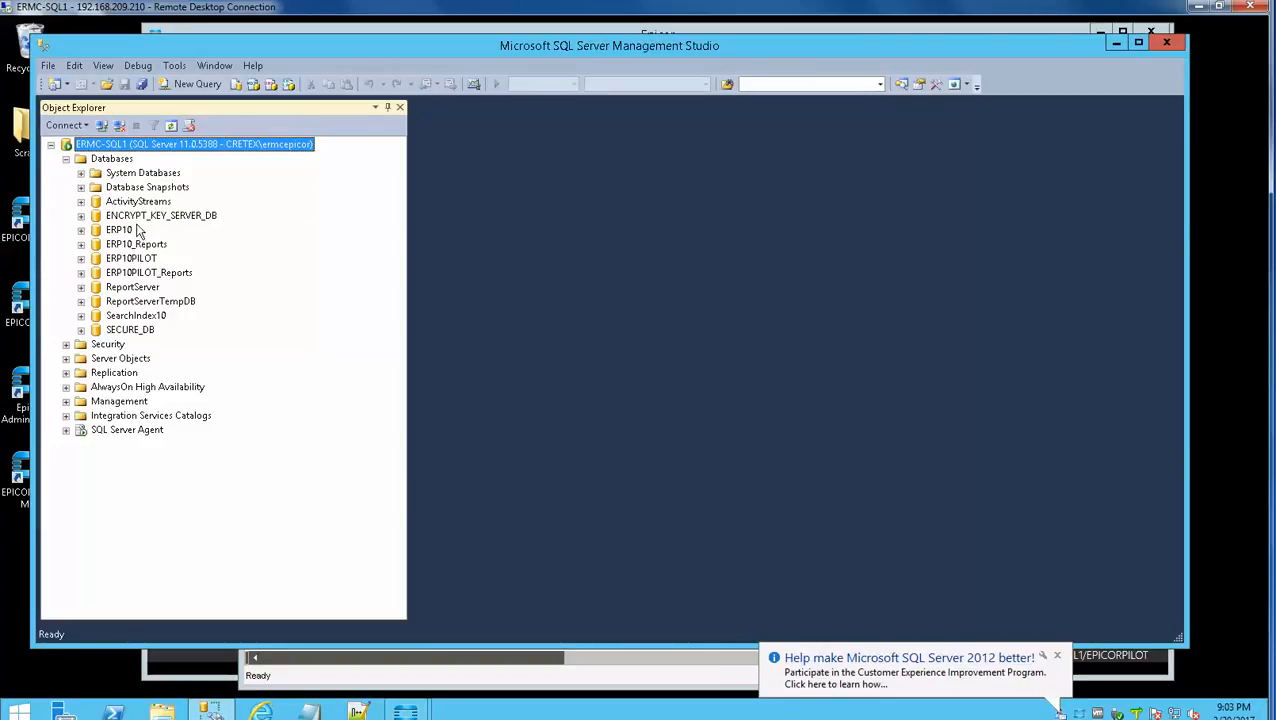
pyautogui.click(160, 273)
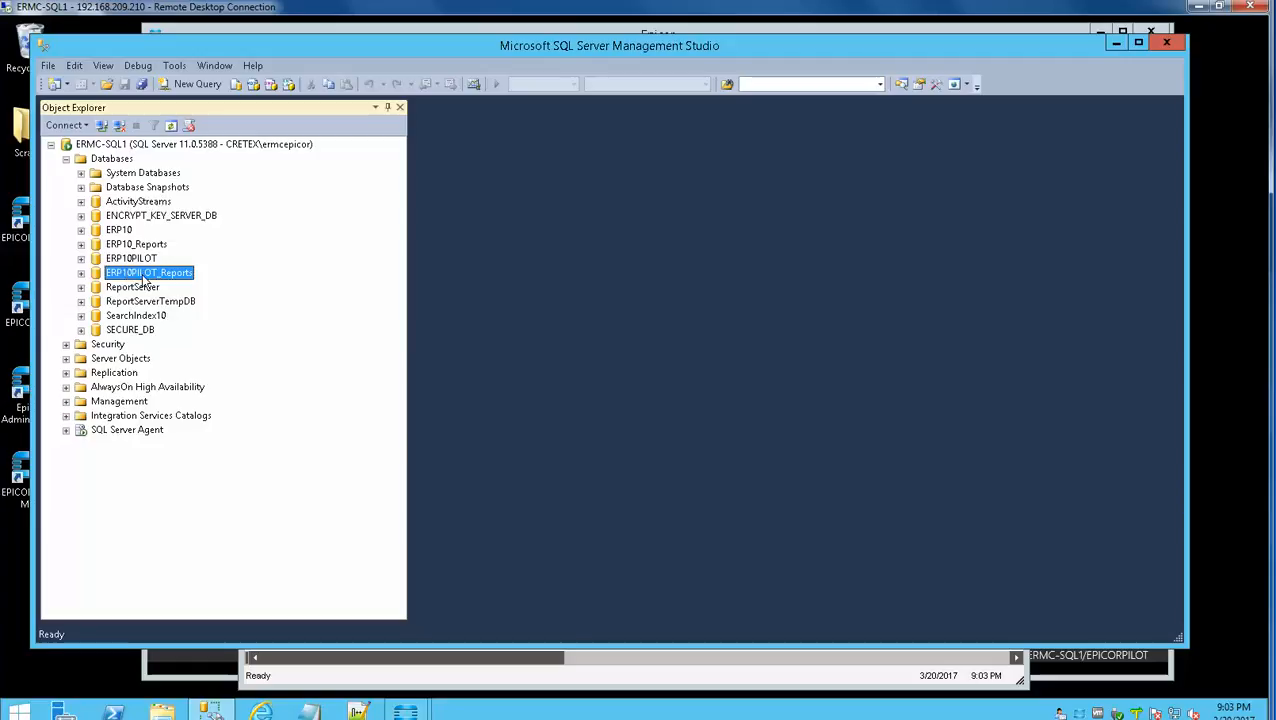
pyautogui.click(81, 273)
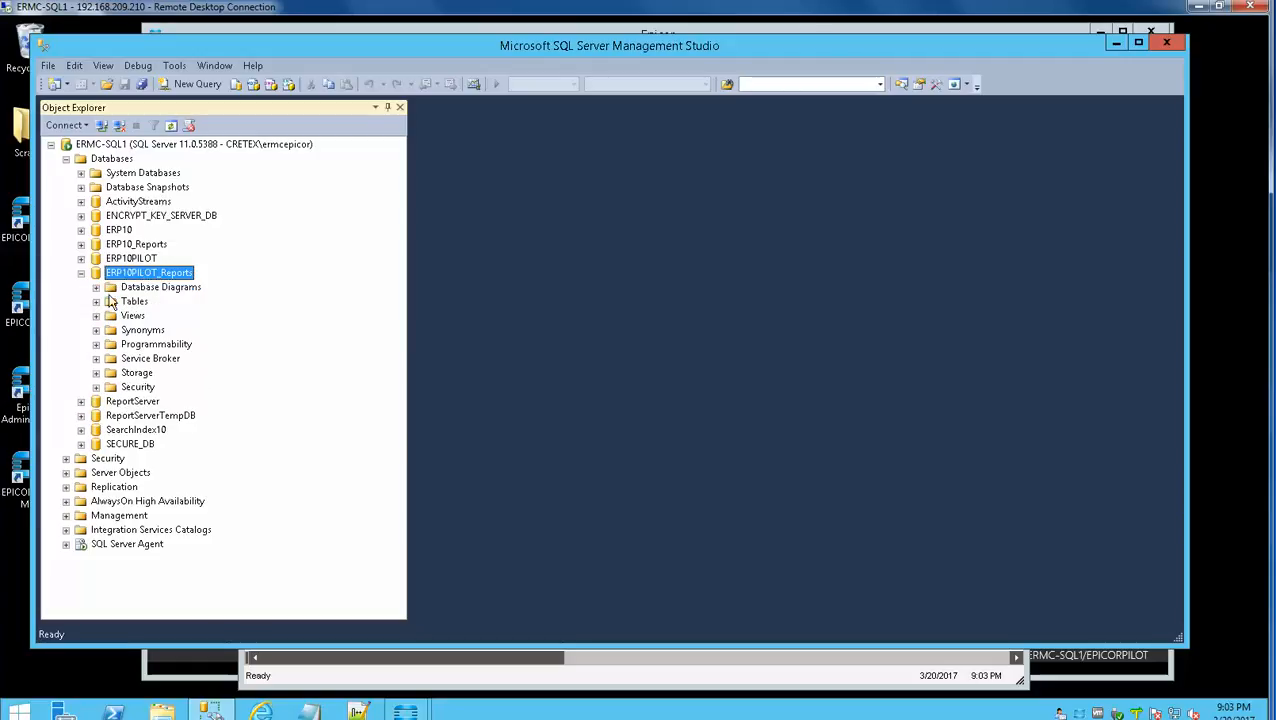
pyautogui.click(134, 301)
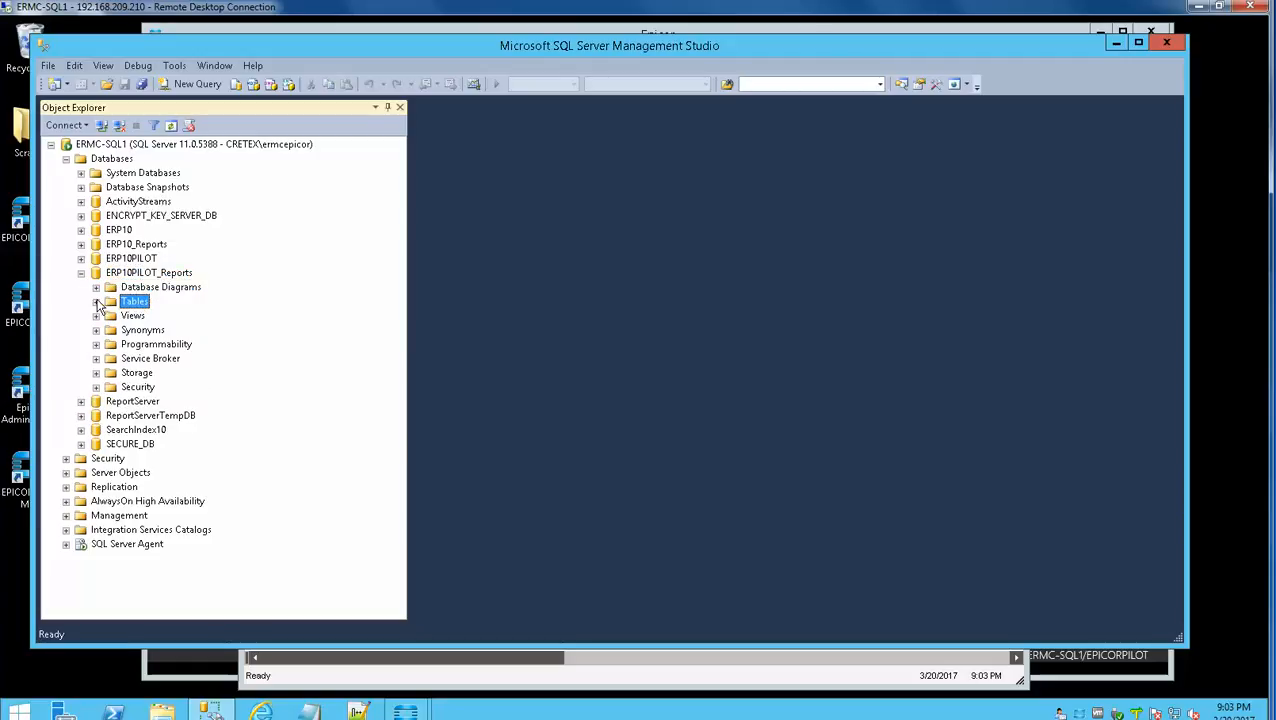
pyautogui.click(96, 302)
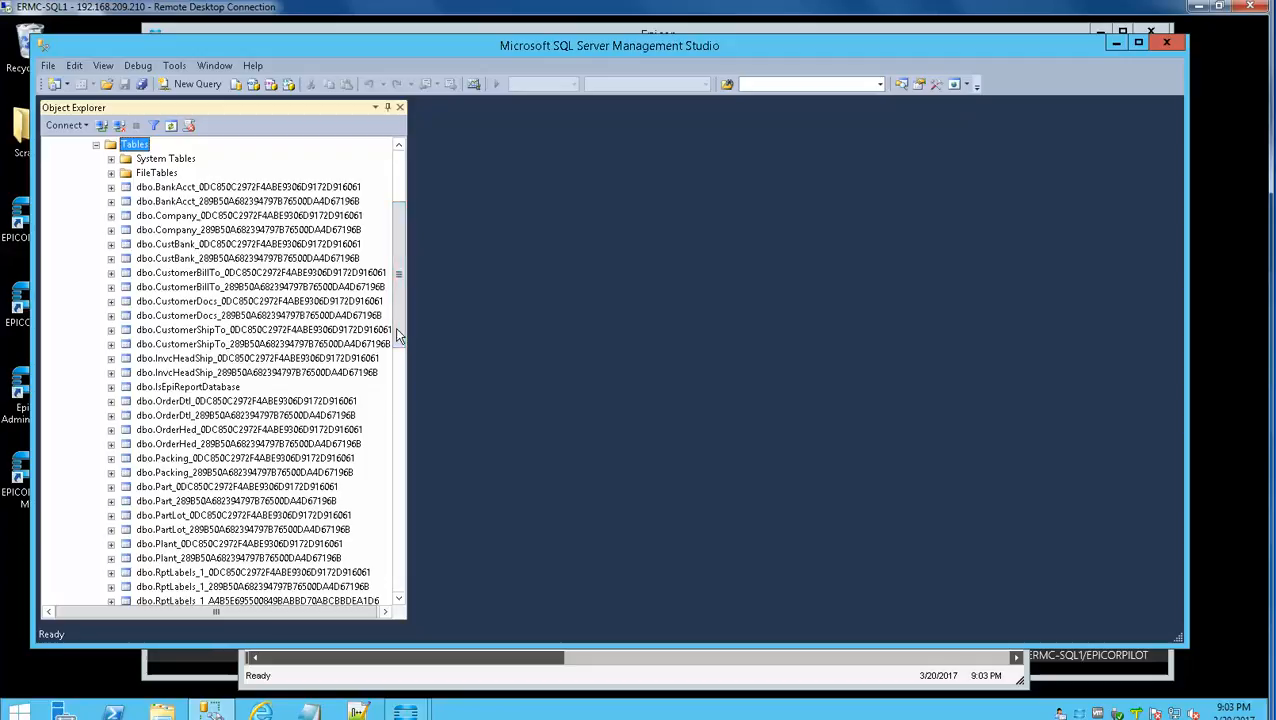
pyautogui.moveTo(397, 334); pyautogui.dragTo(412, 312)
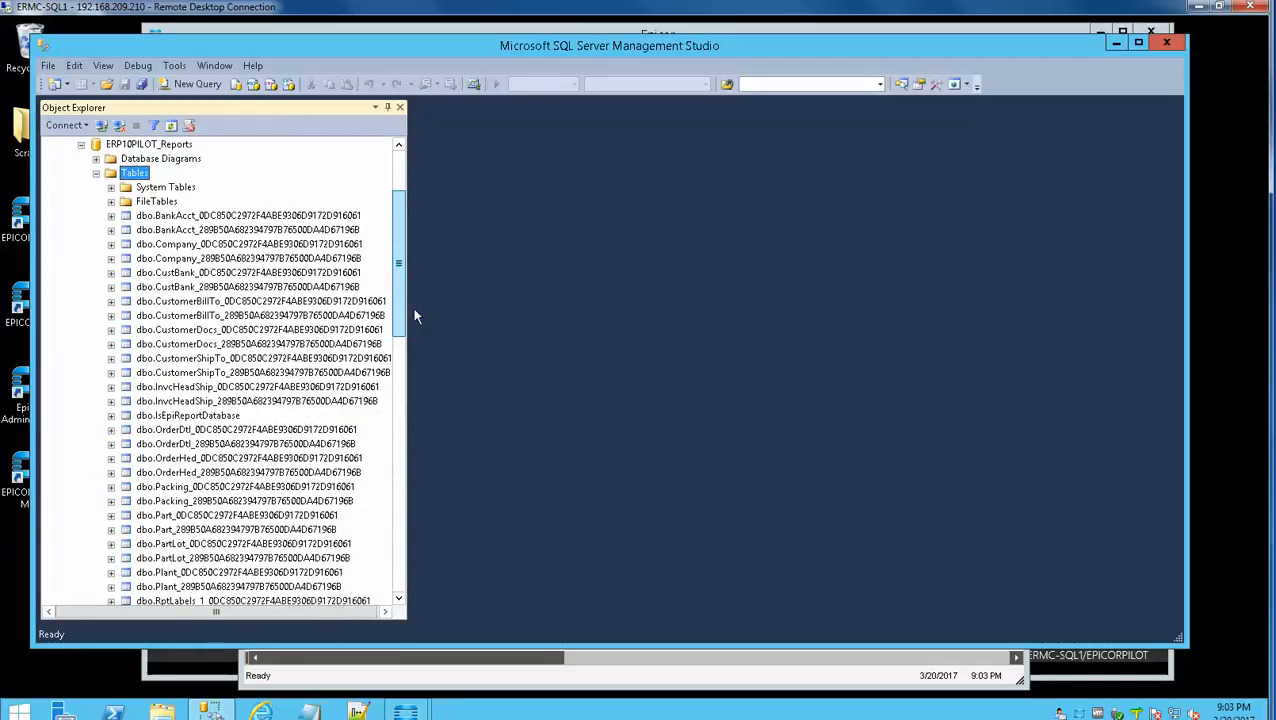
pyautogui.moveTo(408, 214); pyautogui.dragTo(407, 177)
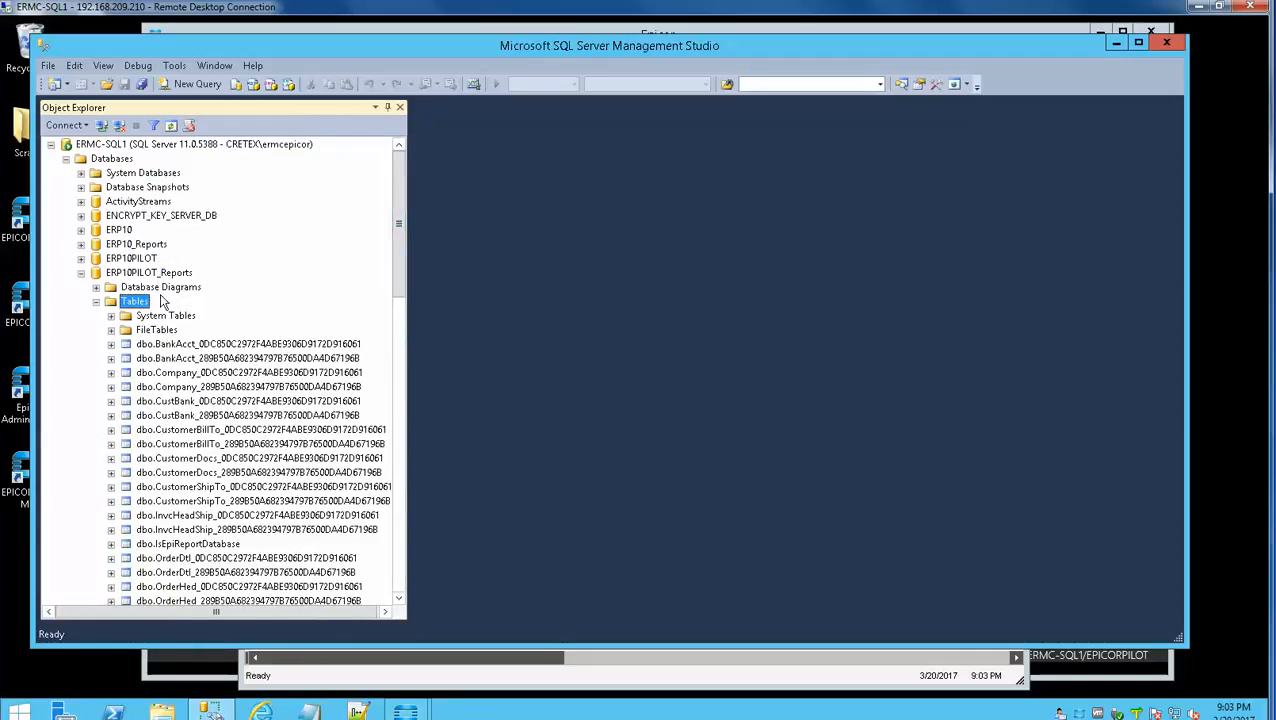
pyautogui.click(153, 125)
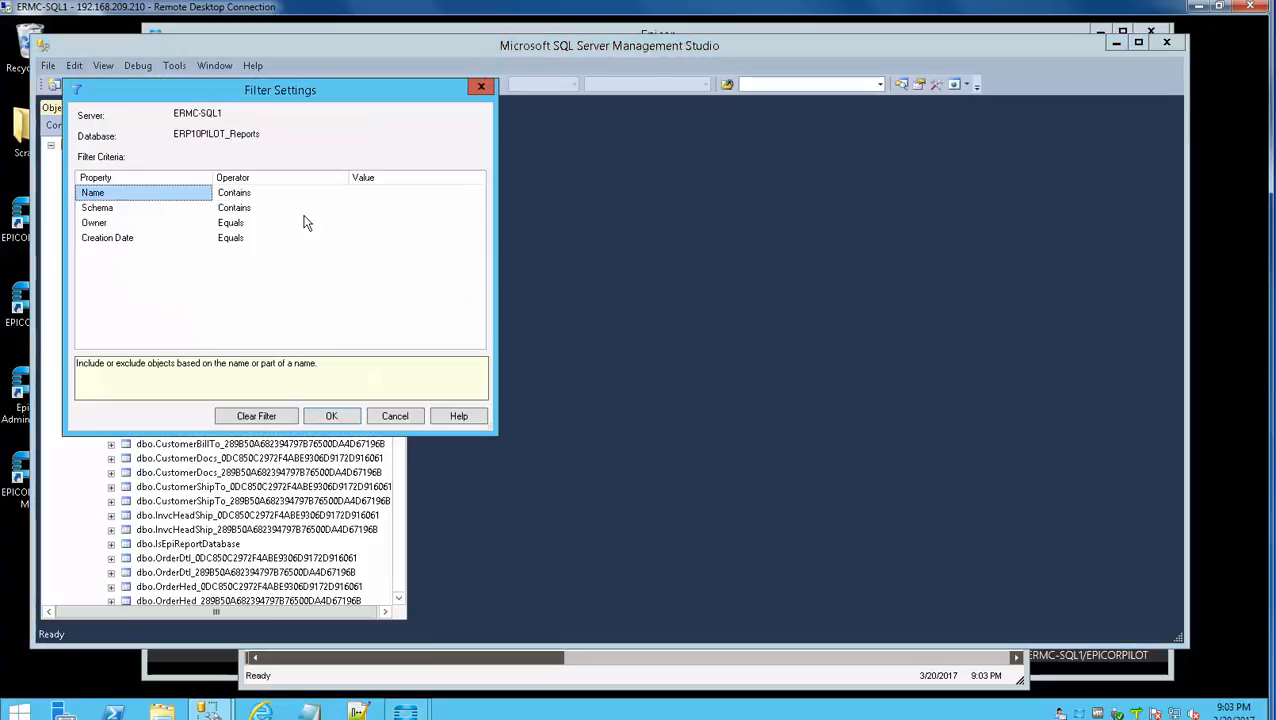
# - Filter table names by the pasted hash 0DC850C2972F4ABE9306D9172D916061 and scroll the 29 results
pyautogui.click(372, 191)
pyautogui.write('0DC850C2972F4ABE9306D9172D916061')
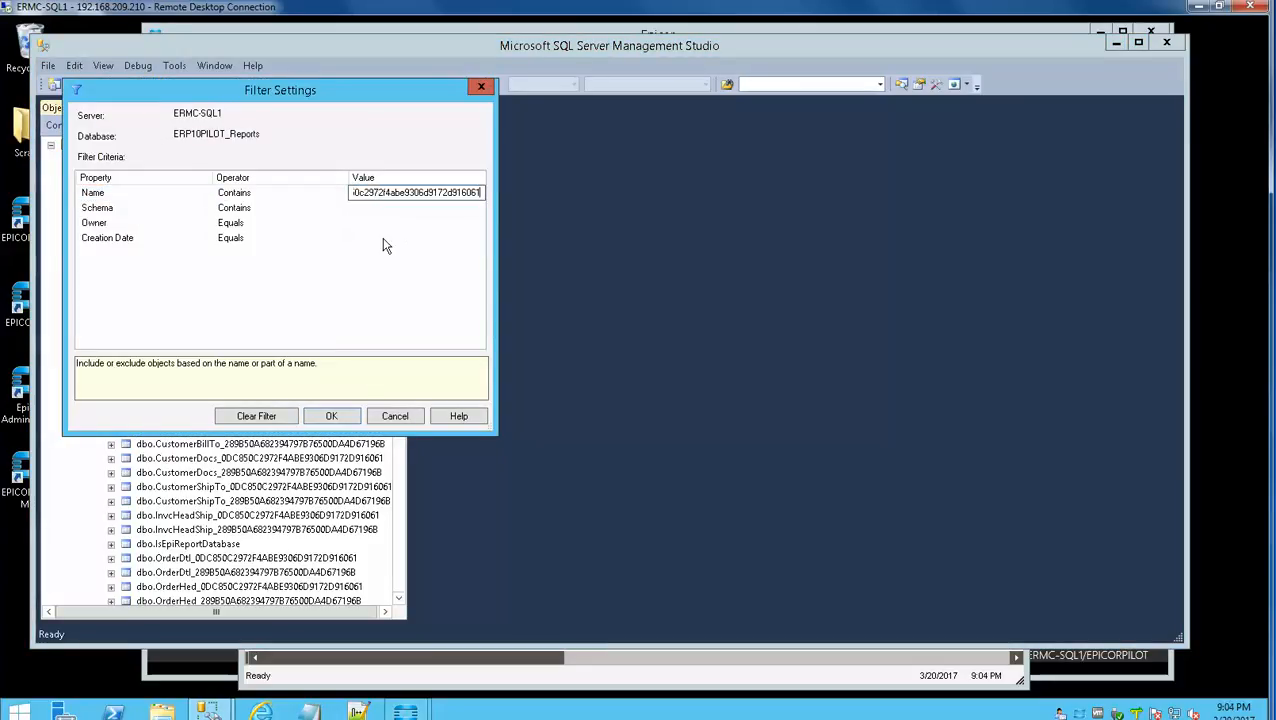
pyautogui.click(332, 416)
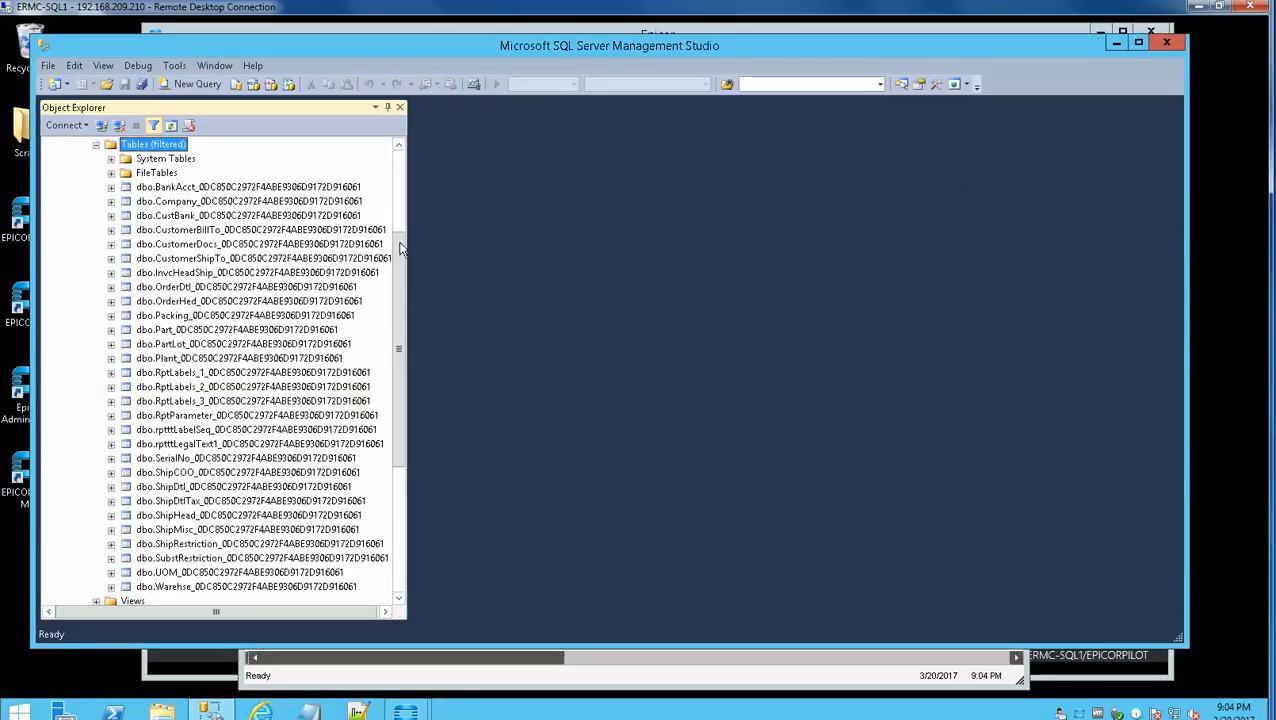
pyautogui.moveTo(399, 250)
pyautogui.mouseDown()
pyautogui.moveTo(399, 239)
pyautogui.moveTo(399, 265)
pyautogui.mouseUp()
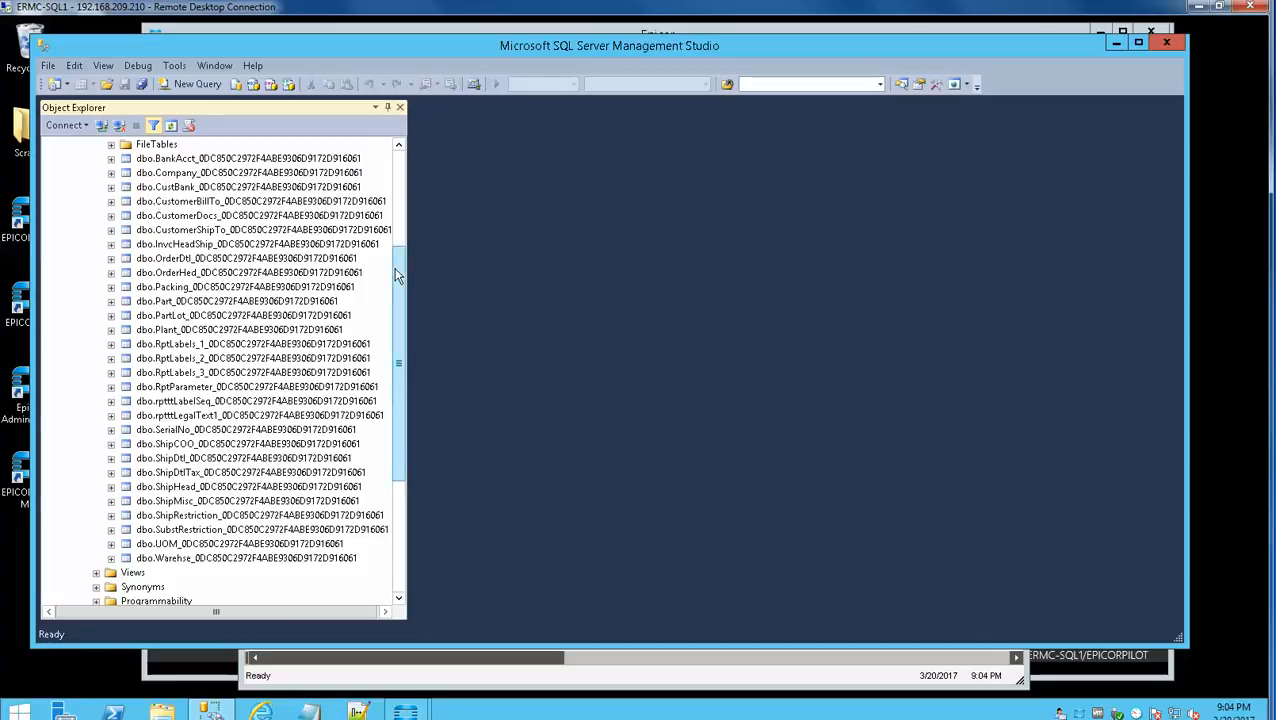
pyautogui.moveTo(397, 265); pyautogui.dragTo(397, 272)
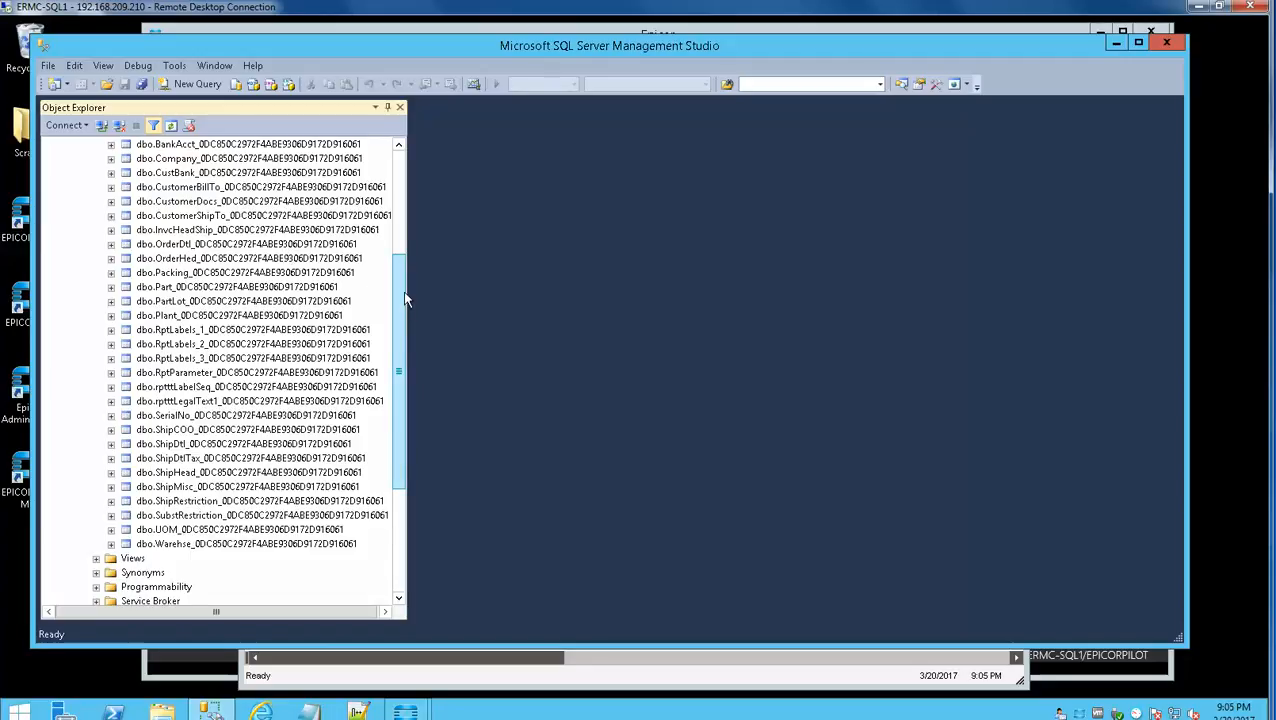
pyautogui.moveTo(403, 302)
pyautogui.mouseDown()
pyautogui.moveTo(403, 280)
pyautogui.moveTo(402, 292)
pyautogui.mouseUp()
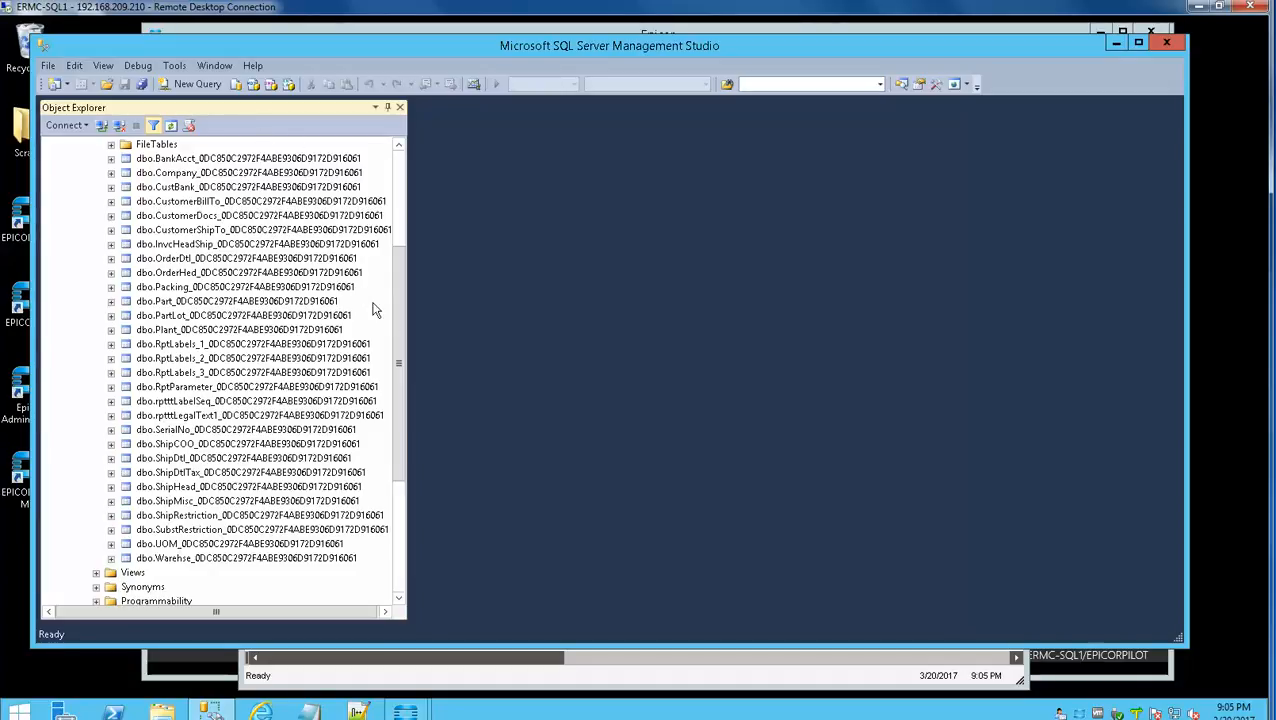
pyautogui.moveTo(396, 328)
pyautogui.mouseDown()
pyautogui.moveTo(398, 307)
pyautogui.moveTo(396, 324)
pyautogui.mouseUp()
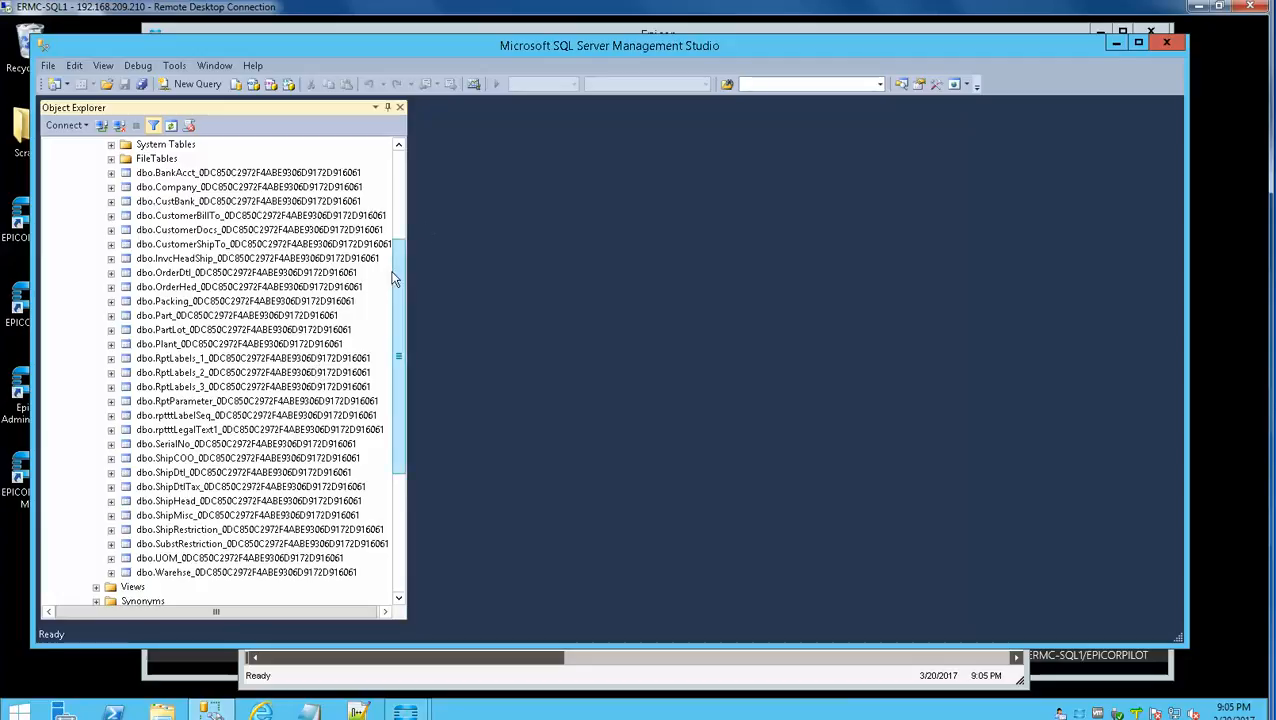
pyautogui.moveTo(397, 273)
pyautogui.mouseDown()
pyautogui.moveTo(403, 187)
pyautogui.moveTo(387, 314)
pyautogui.moveTo(397, 284)
pyautogui.mouseUp()
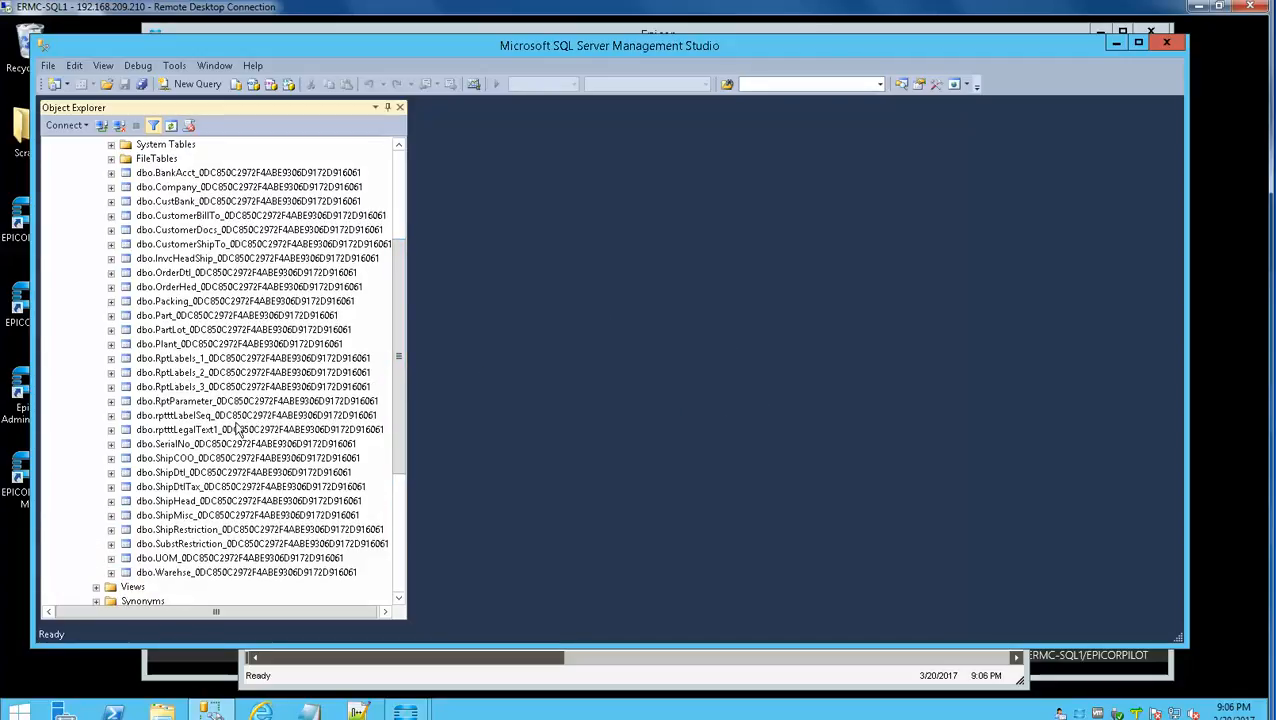
# - Run Select Top 1000 Rows on dbo.ShipDtl_0DC850C2972F4ABE9306D9172D916061
pyautogui.click(211, 473)
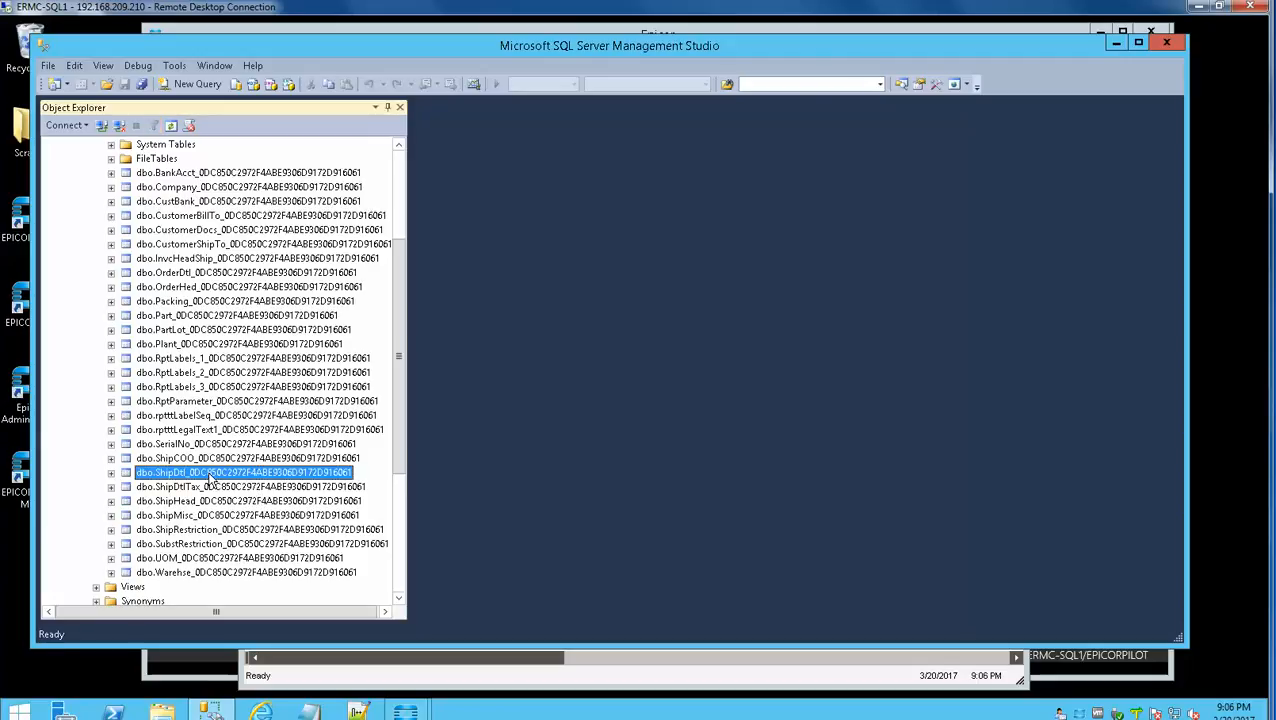
pyautogui.rightClick(211, 477)
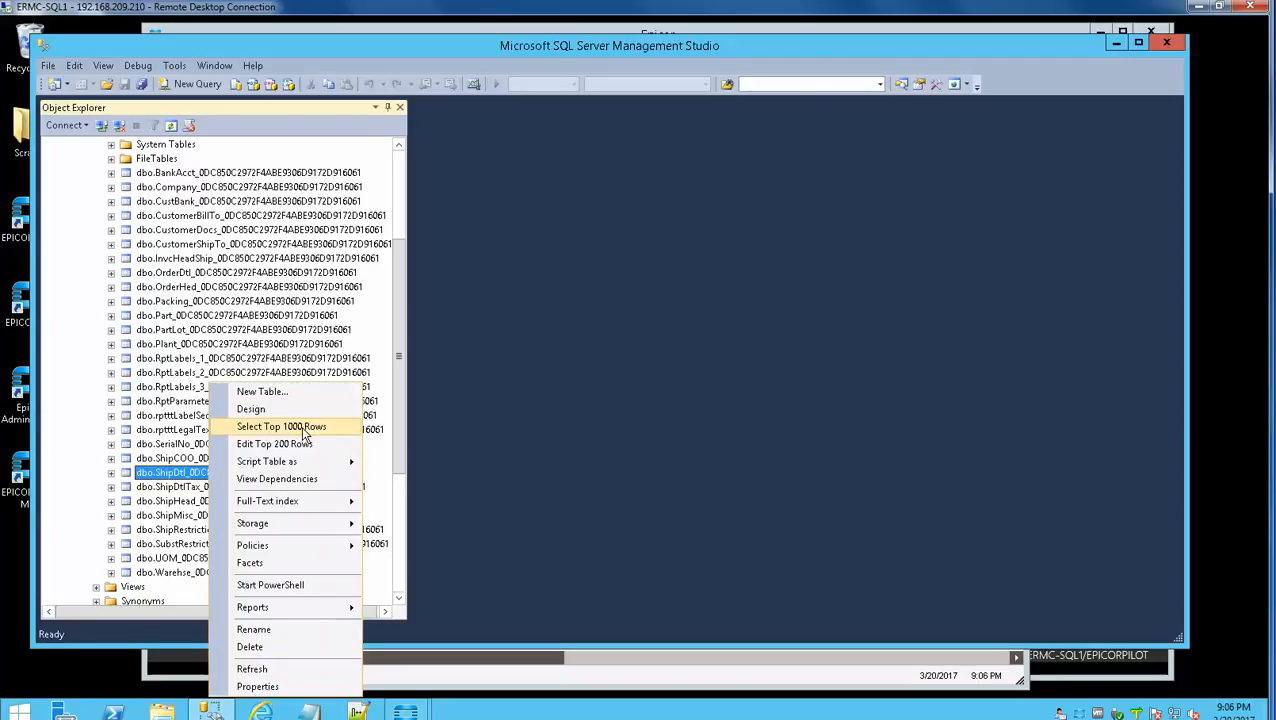
pyautogui.rightClick(176, 476)
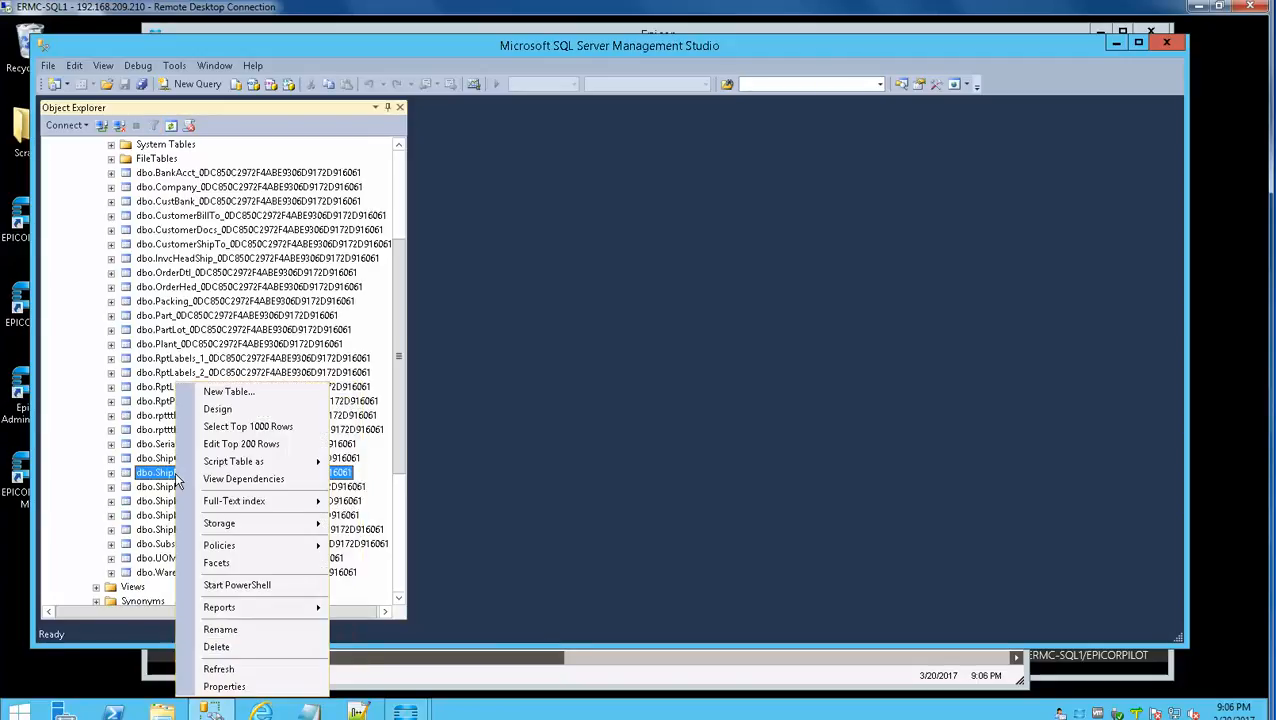
pyautogui.click(233, 427)
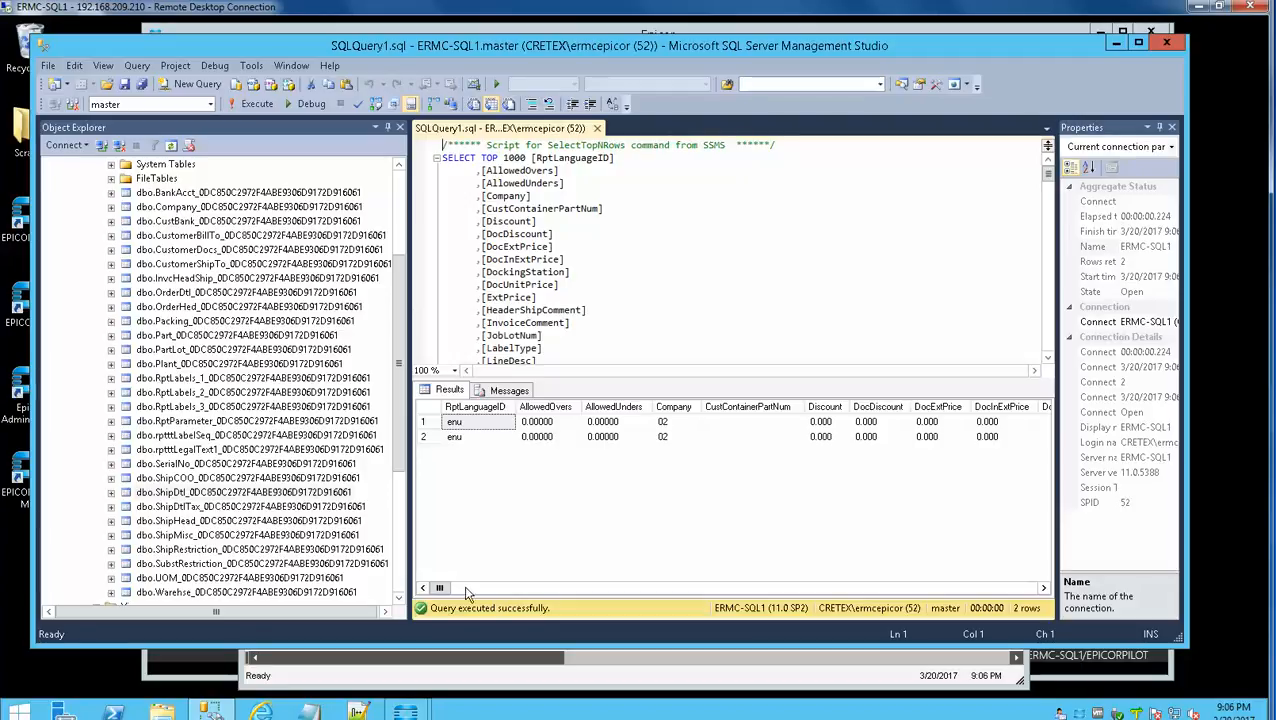
# - Widen InvoiceComment and select both pack slip comments for parts 100213 and 100388
pyautogui.moveTo(440, 590); pyautogui.dragTo(465, 596)
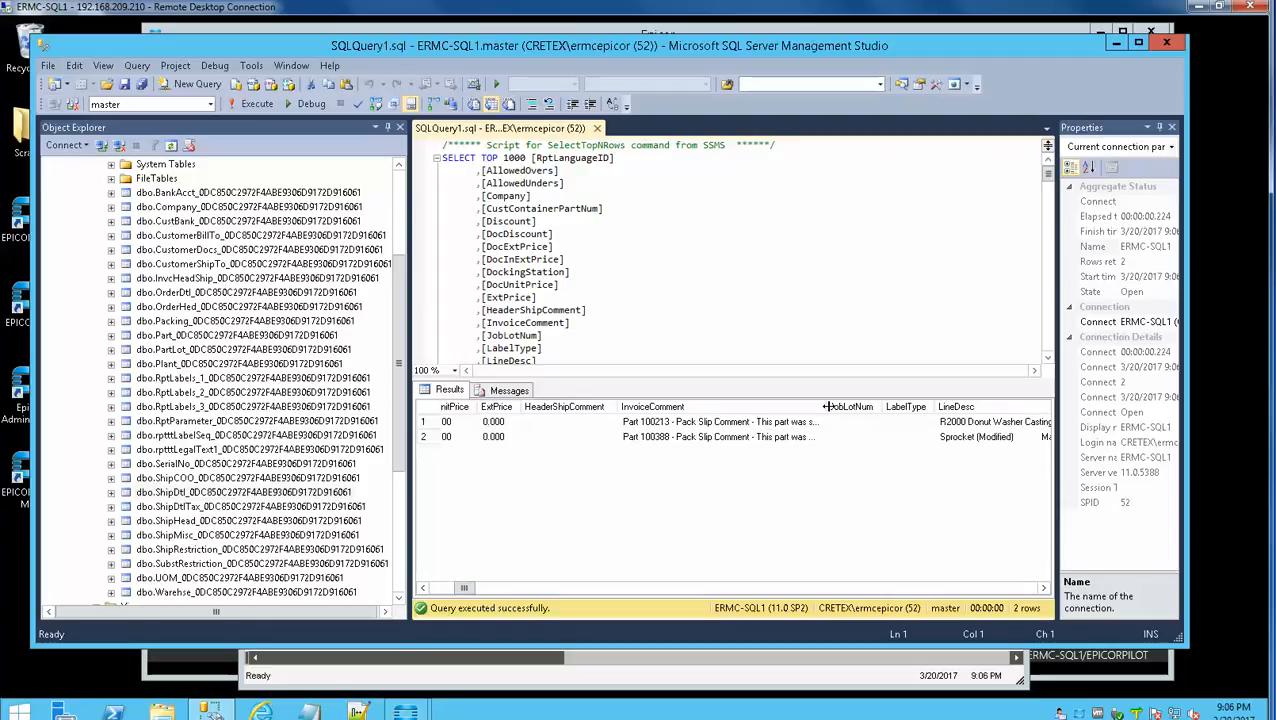
pyautogui.moveTo(874, 413); pyautogui.dragTo(927, 433)
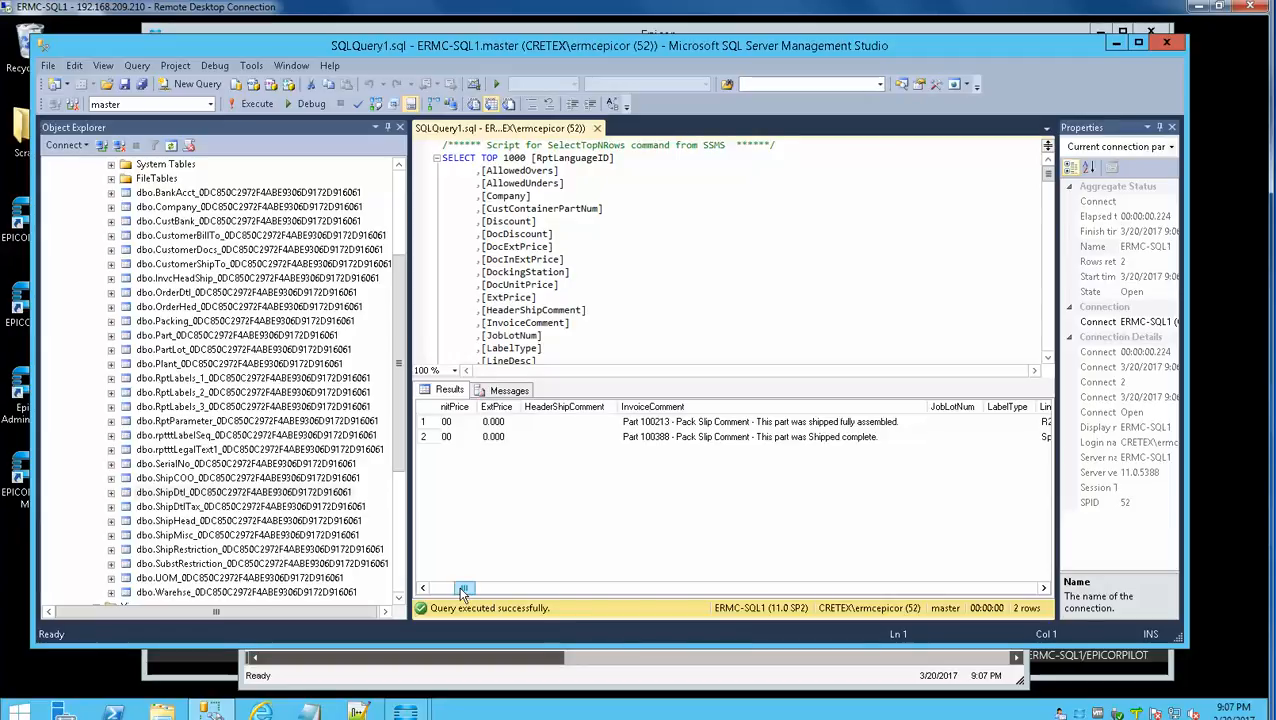
pyautogui.moveTo(464, 588); pyautogui.dragTo(566, 589)
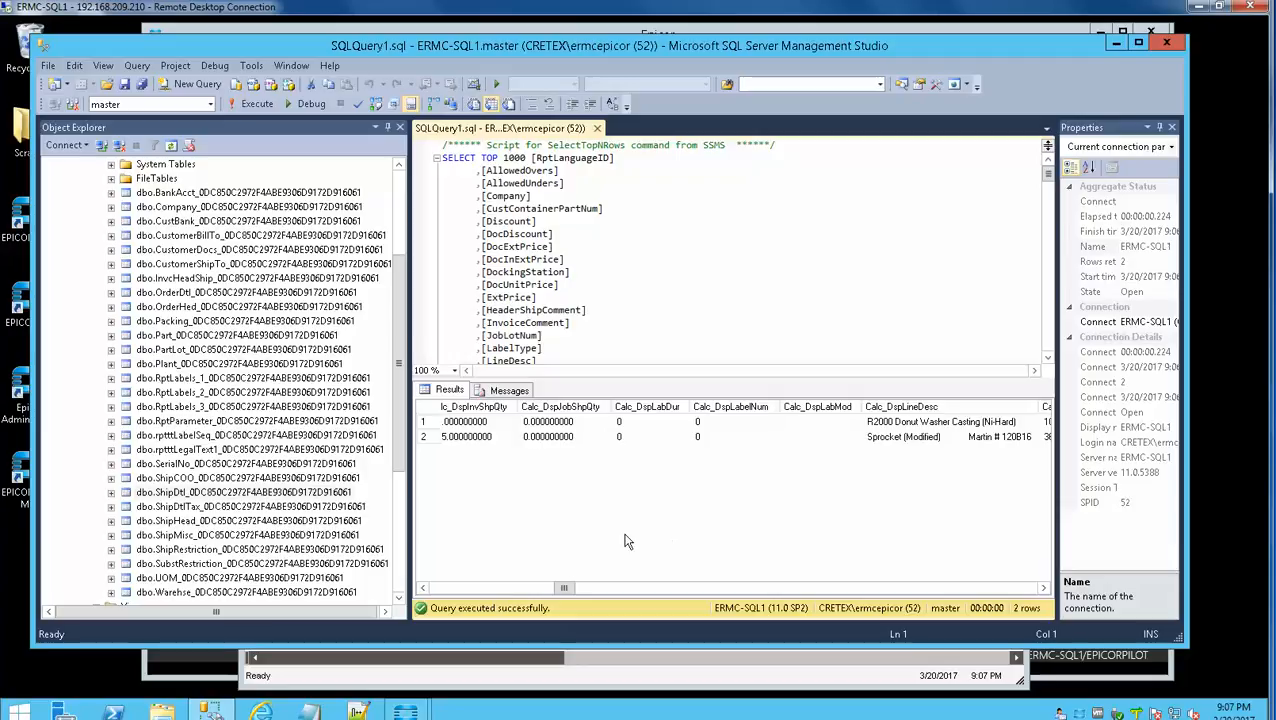
pyautogui.moveTo(569, 591); pyautogui.dragTo(615, 590)
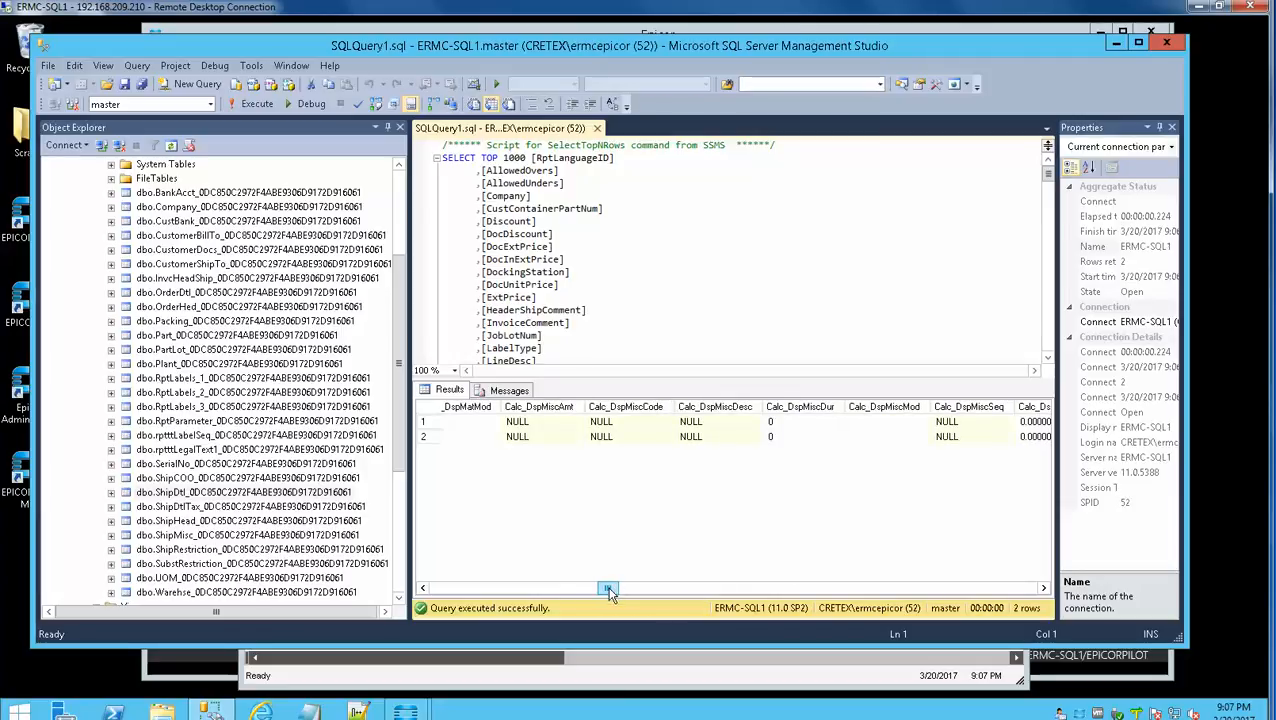
pyautogui.moveTo(615, 589); pyautogui.dragTo(547, 597)
pyautogui.click(477, 590)
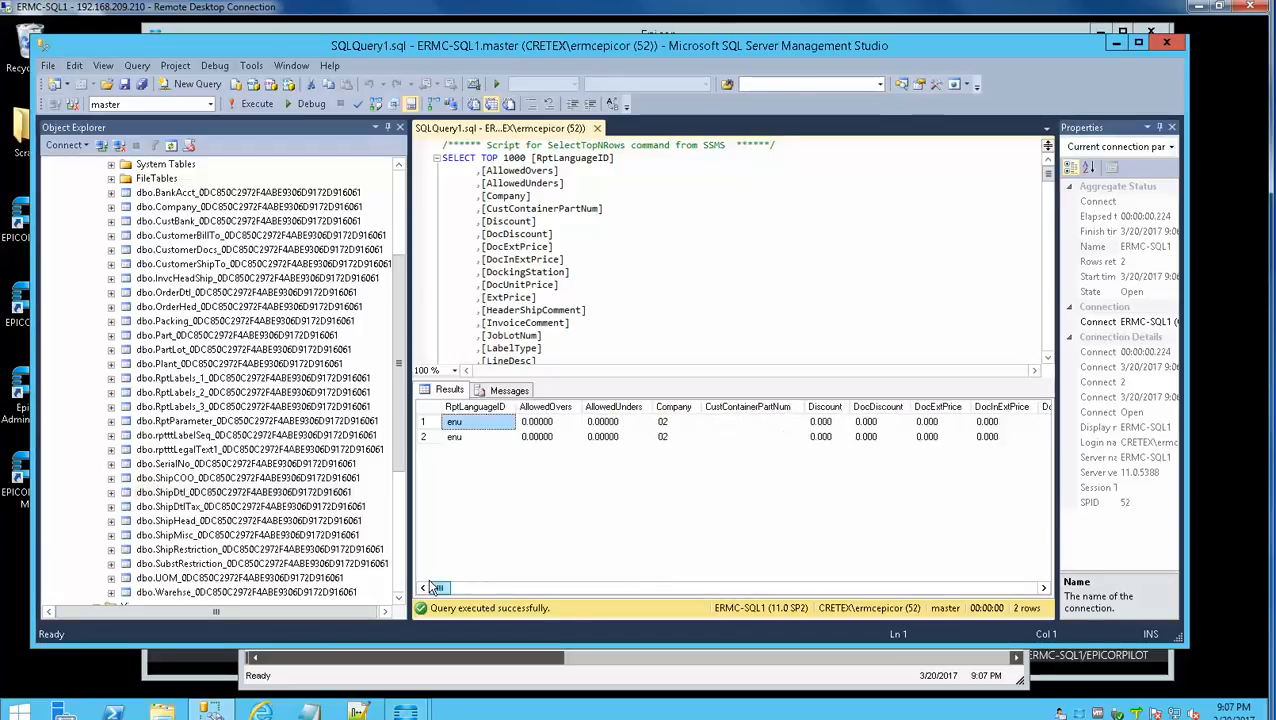
pyautogui.moveTo(452, 586)
pyautogui.mouseDown()
pyautogui.moveTo(473, 588)
pyautogui.moveTo(461, 588)
pyautogui.mouseUp()
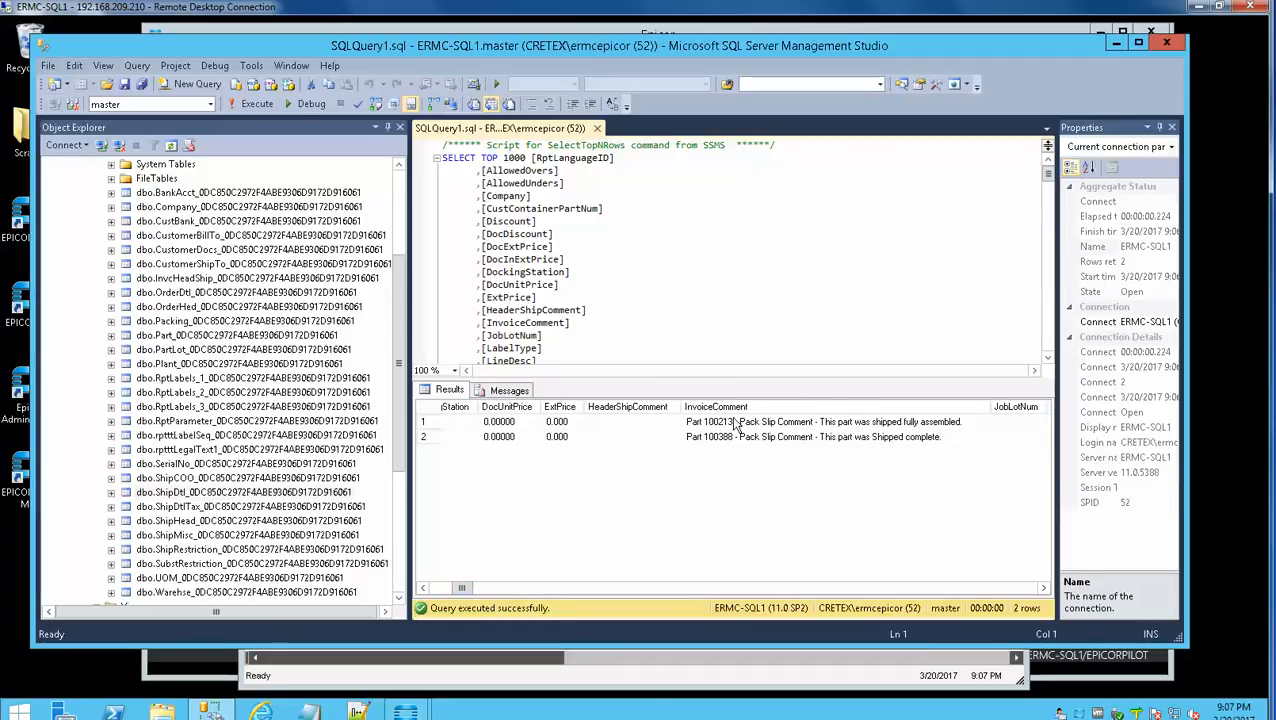
pyautogui.moveTo(800, 421); pyautogui.dragTo(812, 437)
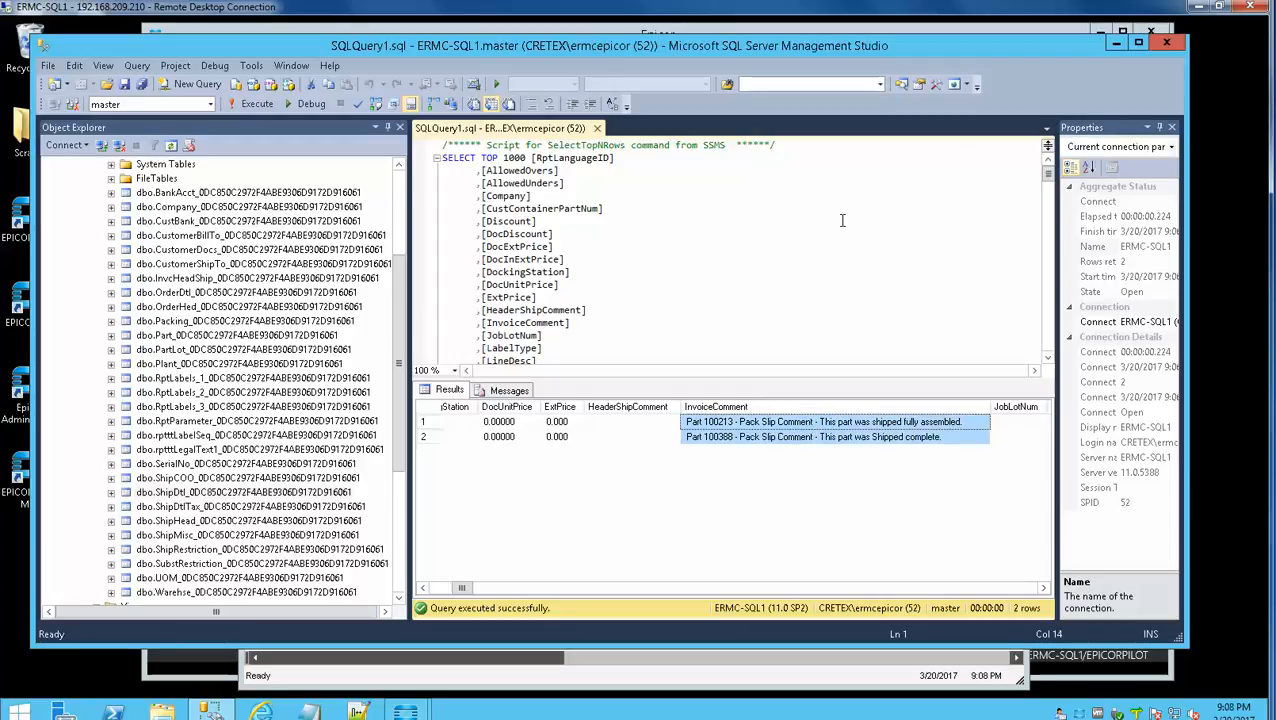
# - Minimize SSMS and the System Monitor, then briefly open and close Report Manager in the browser
pyautogui.click(1116, 42)
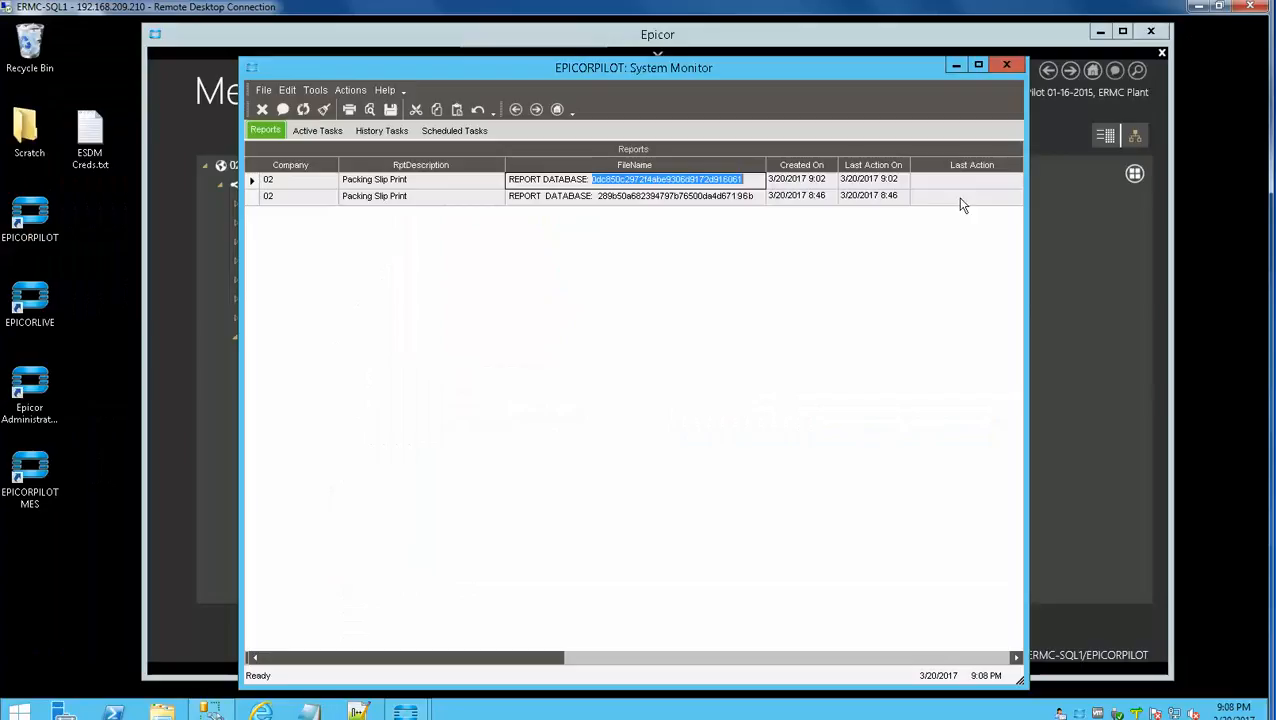
pyautogui.moveTo(844, 67); pyautogui.dragTo(1044, 70)
pyautogui.click(1157, 68)
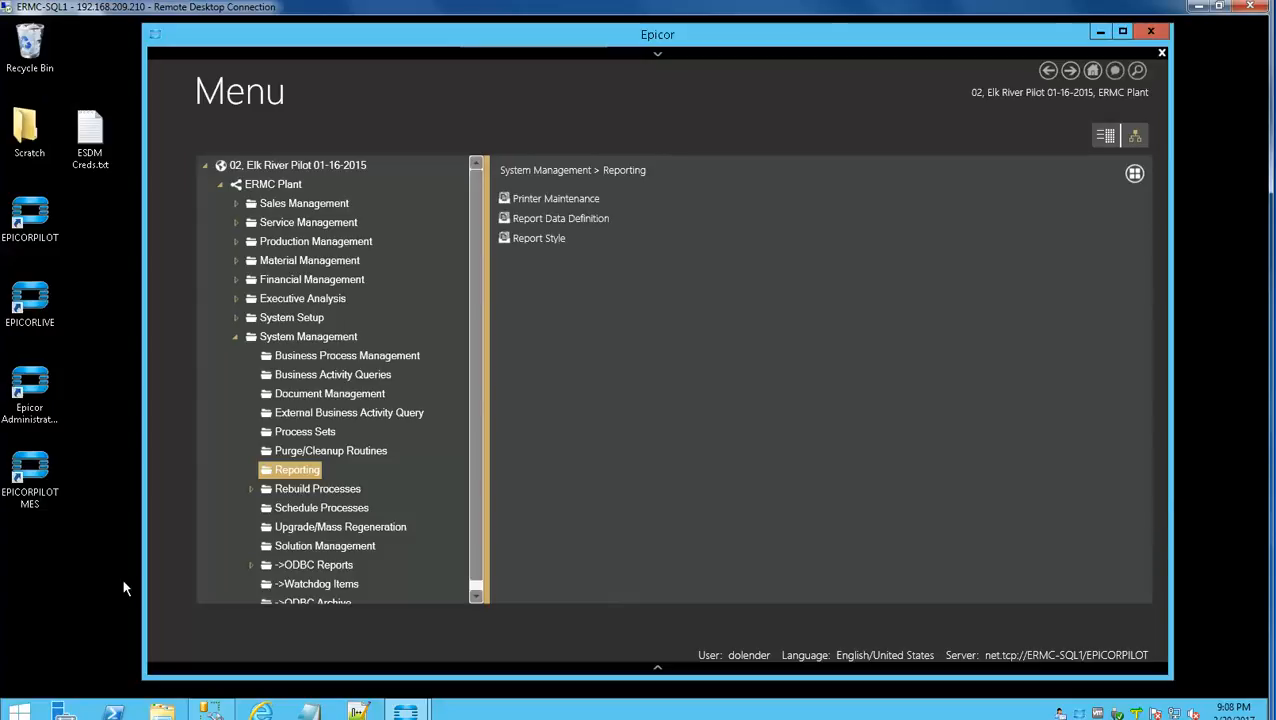
pyautogui.click(261, 711)
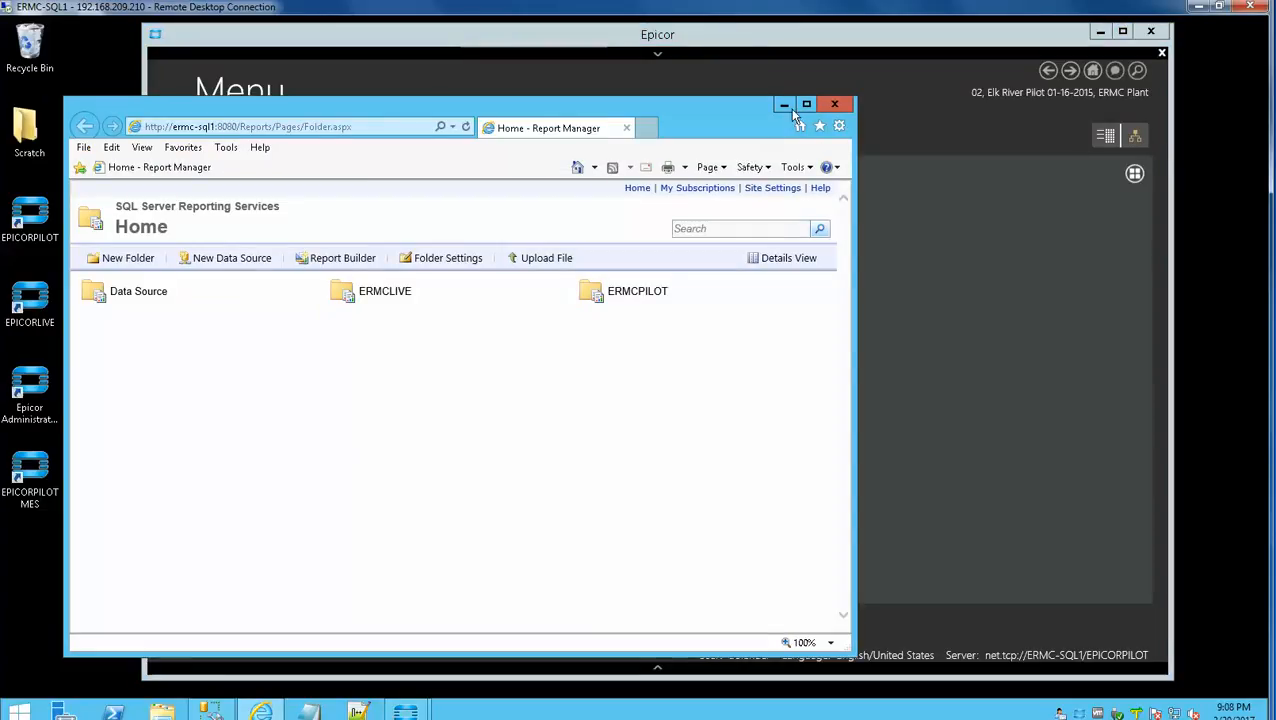
pyautogui.click(835, 106)
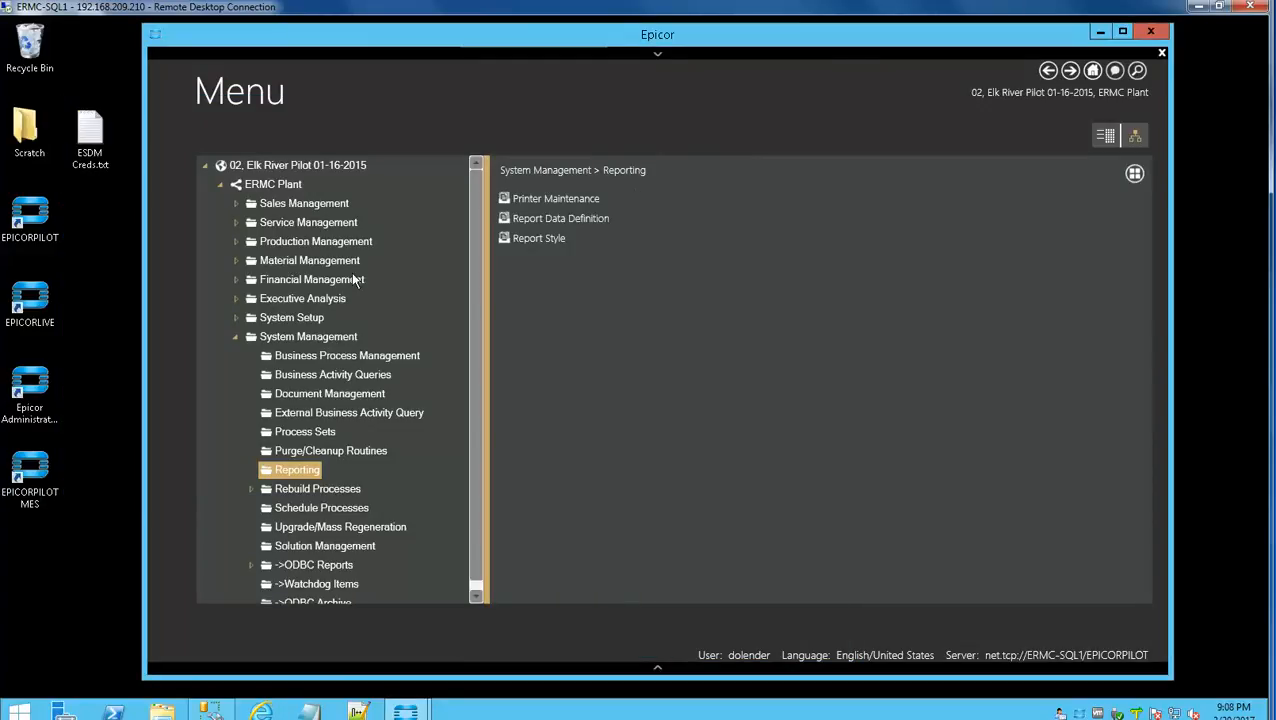
# - Launch Reporting Services Configuration Manager from the Apps list with administrator rights
pyautogui.click(28, 712)
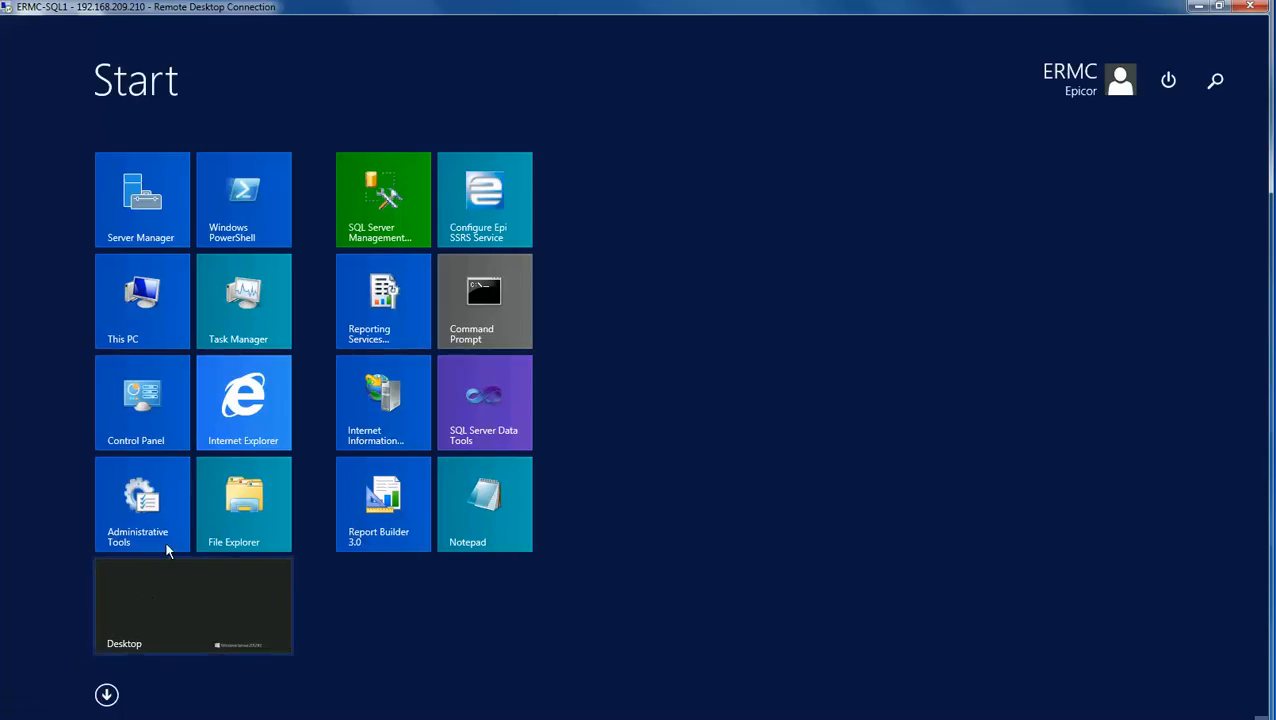
pyautogui.click(106, 694)
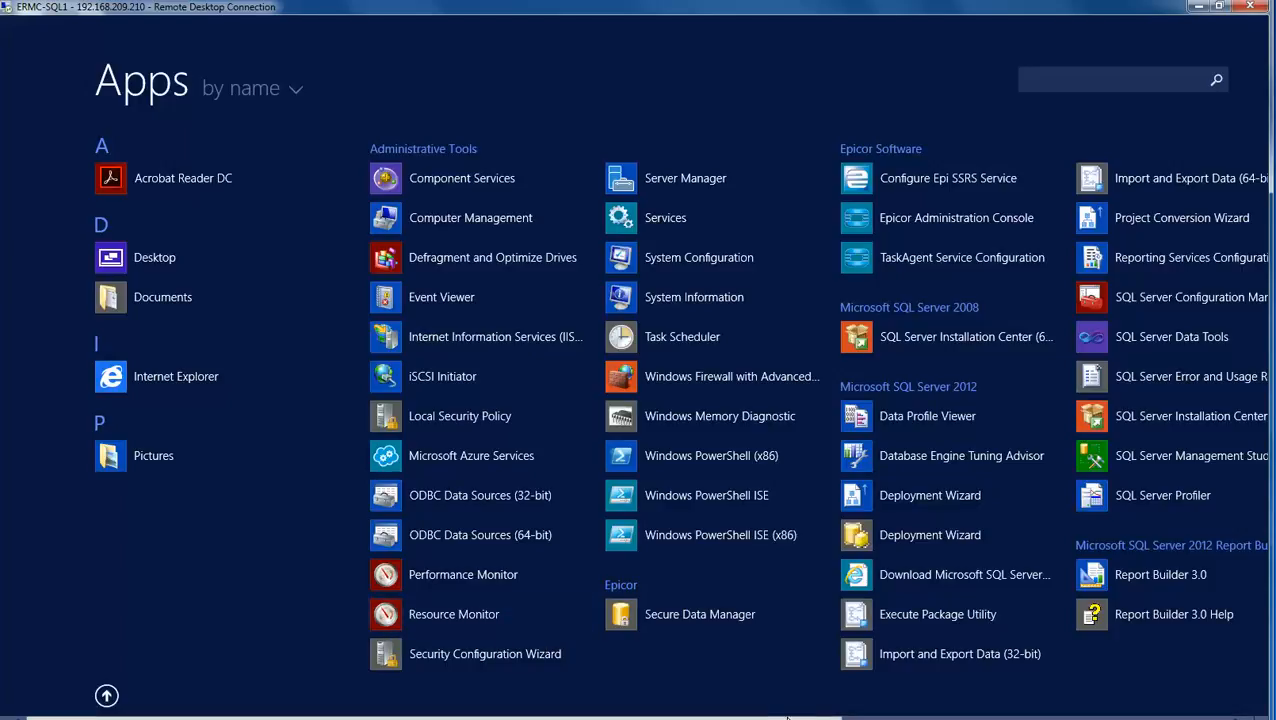
pyautogui.moveTo(824, 717); pyautogui.dragTo(1086, 705)
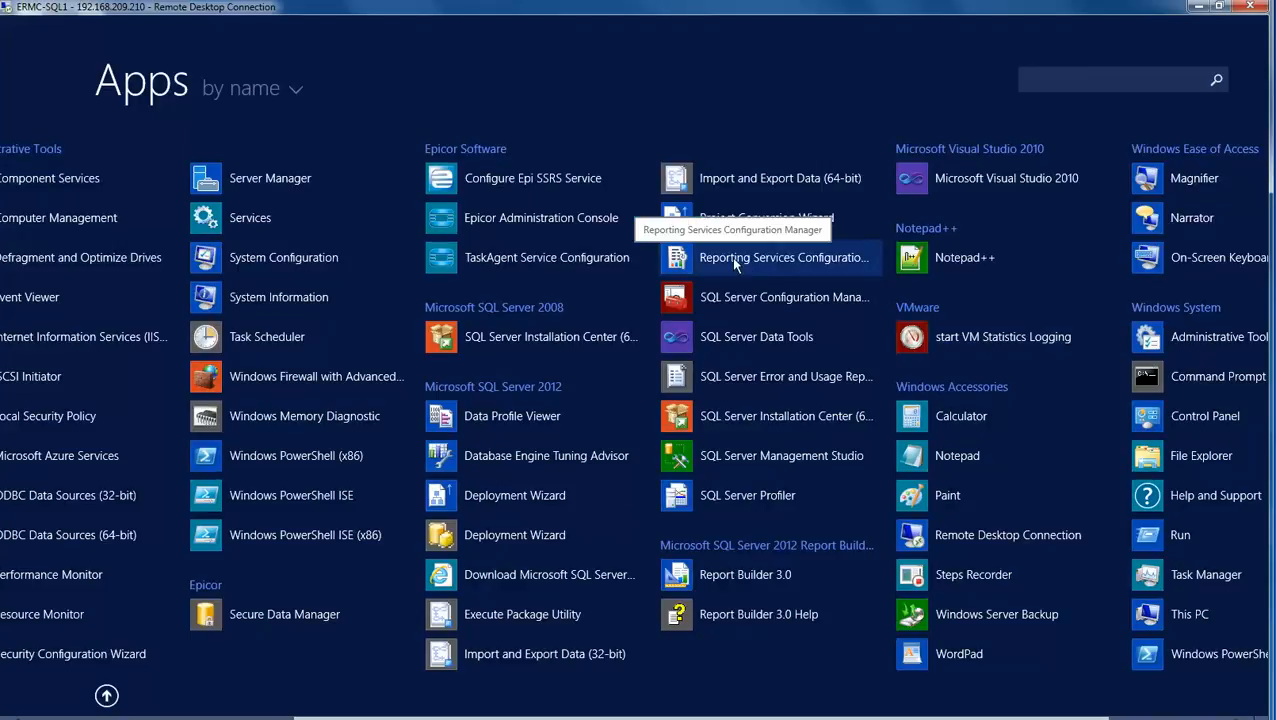
pyautogui.click(730, 262)
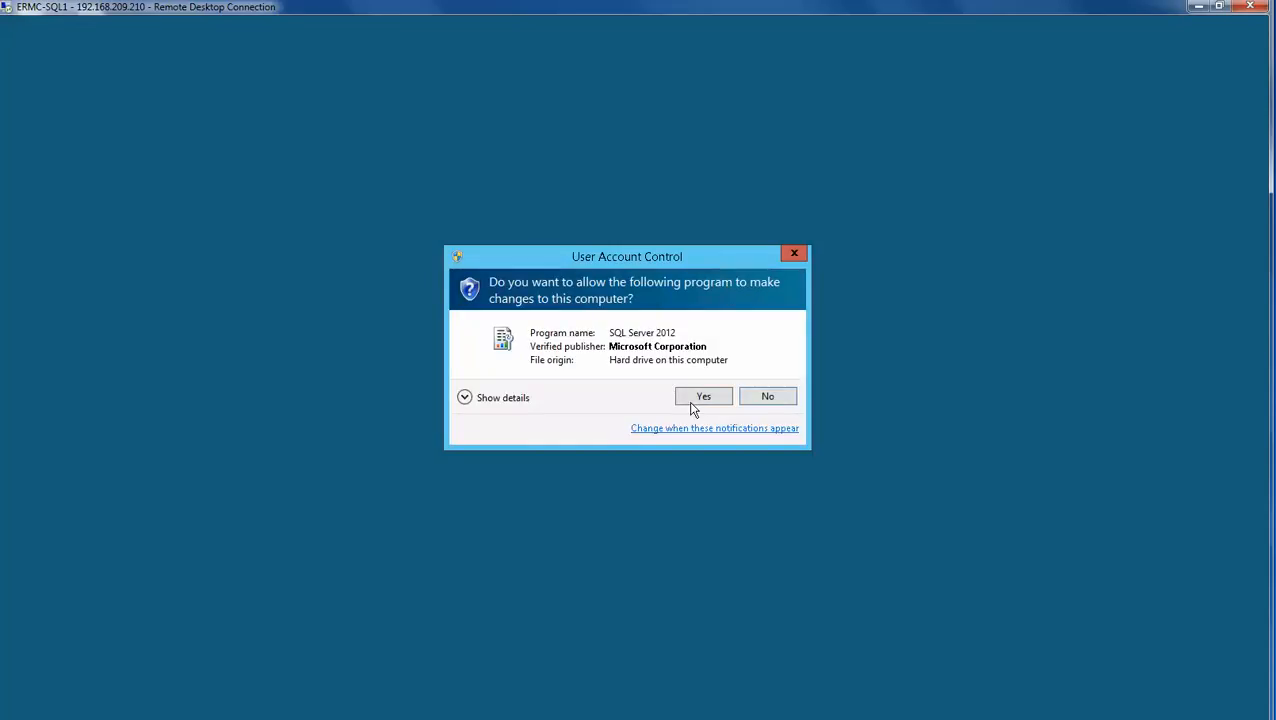
pyautogui.click(697, 397)
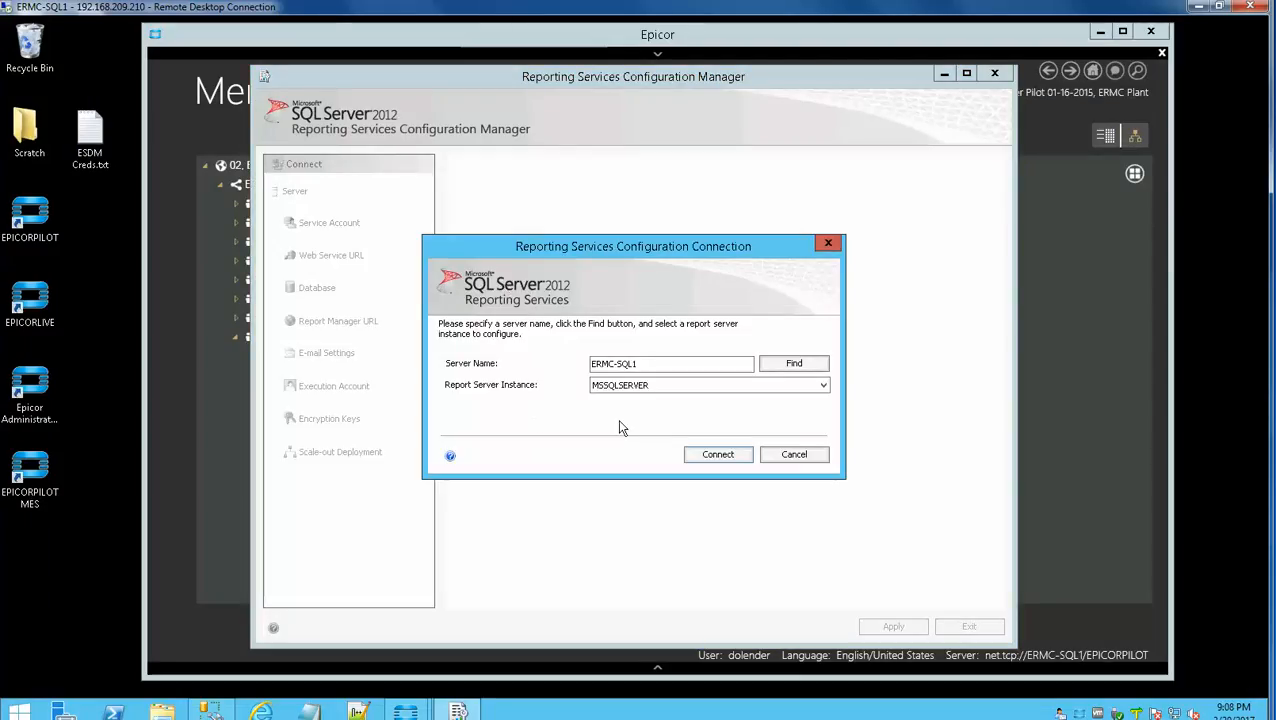
# - Connect to ERMC-SQL1\MSSQLSERVER and open the Report Manager URL home page
pyautogui.click(702, 454)
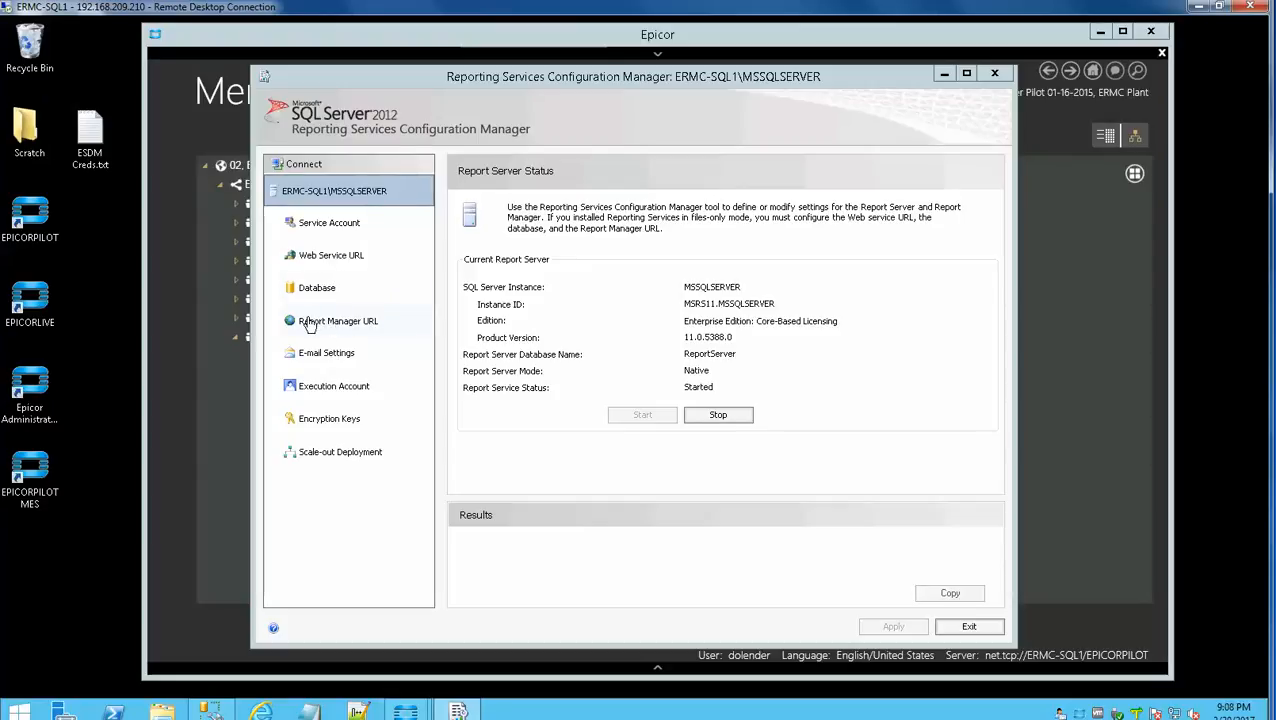
pyautogui.click(305, 323)
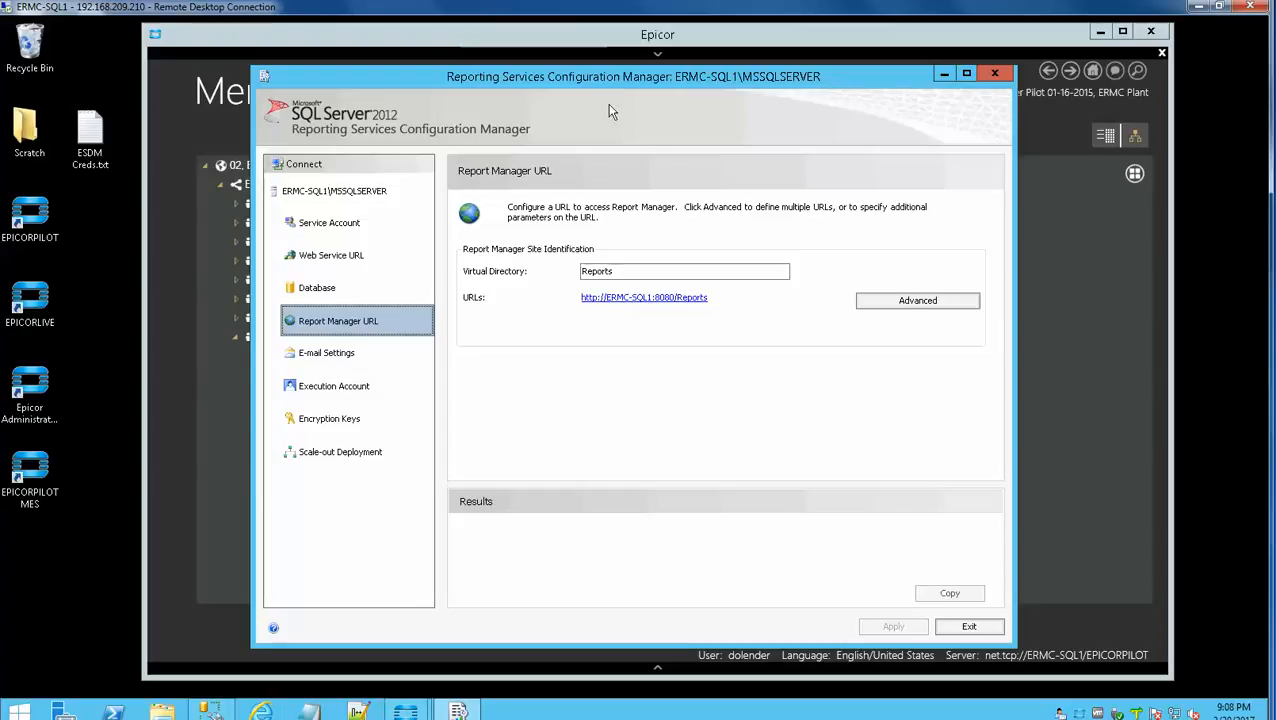
pyautogui.click(689, 297)
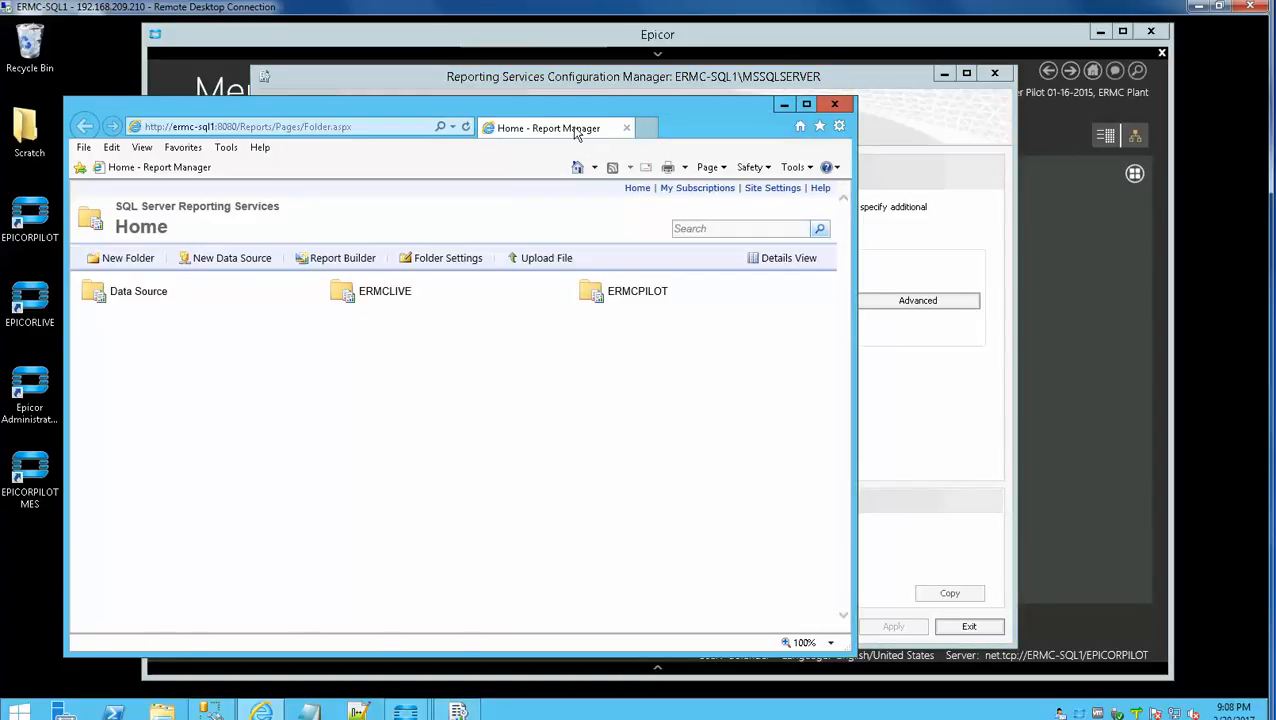
# - Switch Report Manager to Details View and go into ERMCPILOT > reports
pyautogui.moveTo(576, 113); pyautogui.dragTo(636, 62)
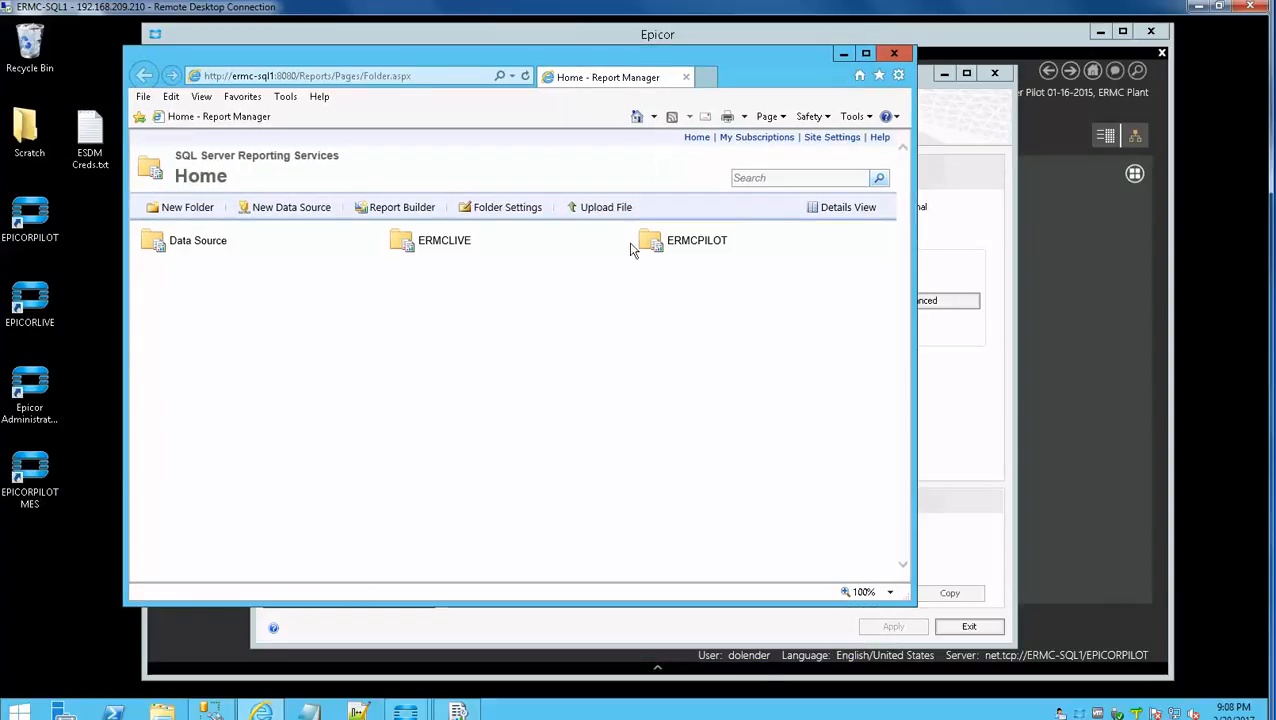
pyautogui.click(840, 208)
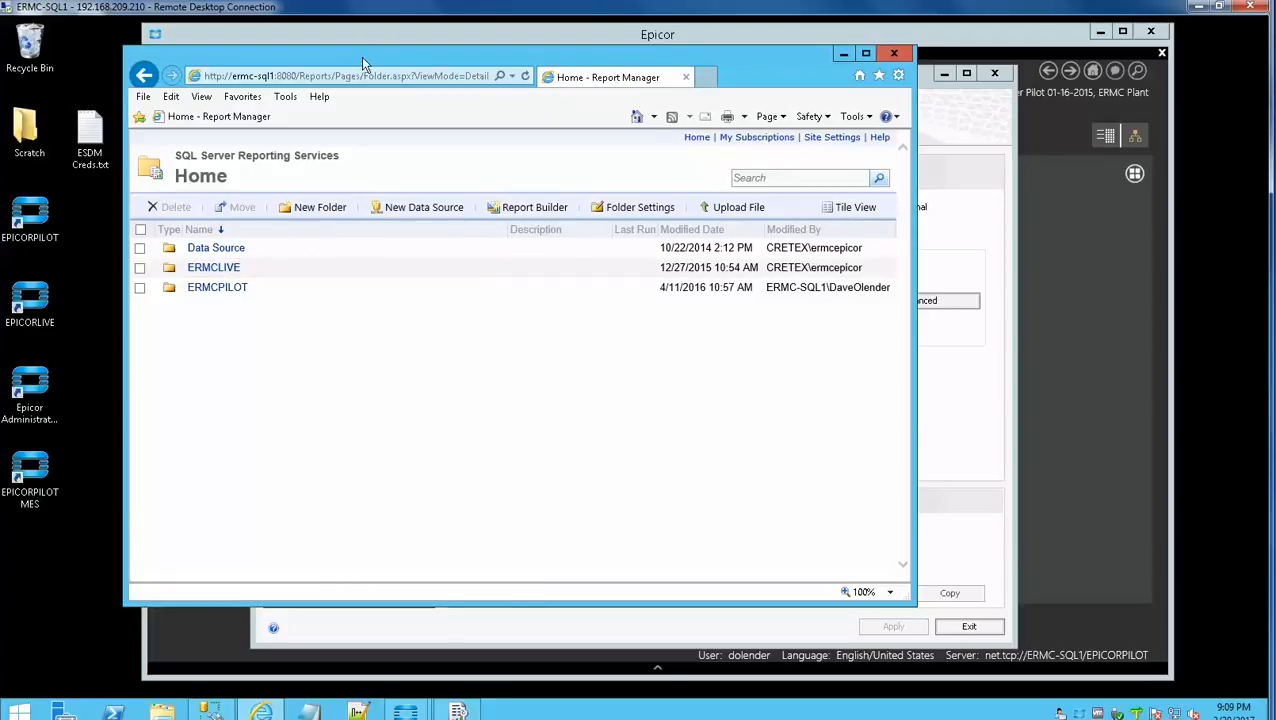
pyautogui.moveTo(355, 51); pyautogui.dragTo(348, 45)
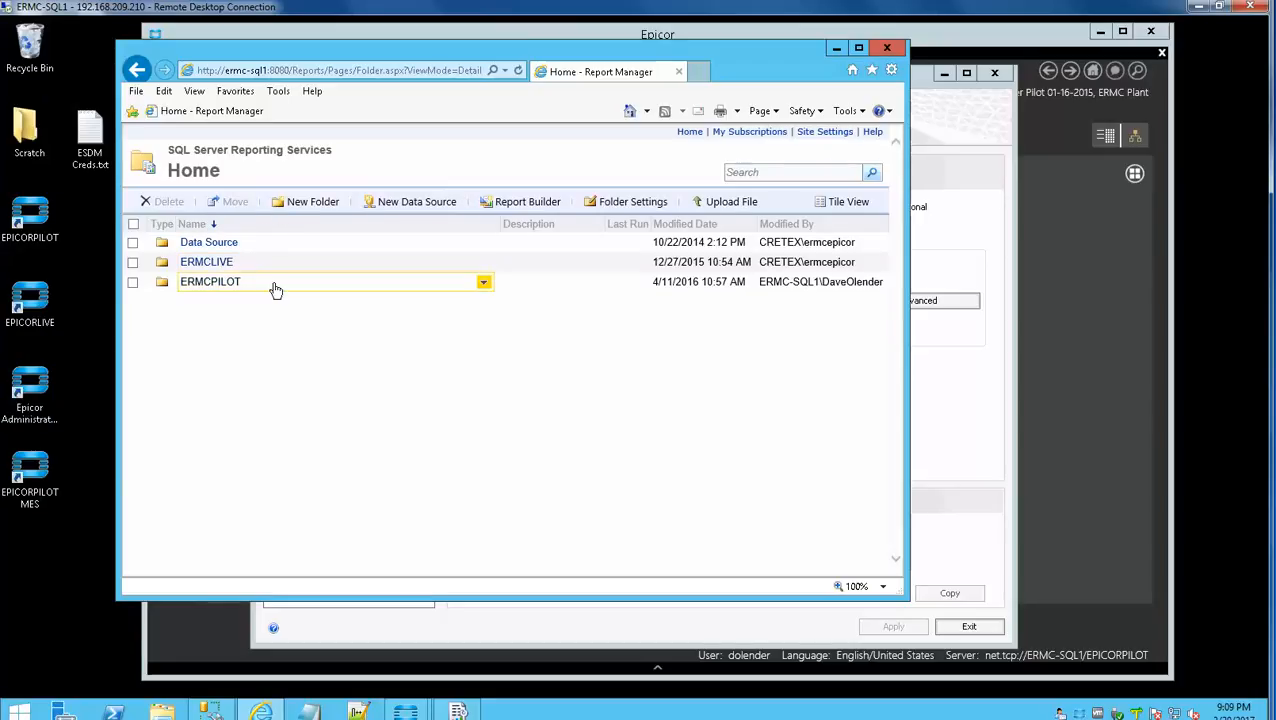
pyautogui.click(206, 285)
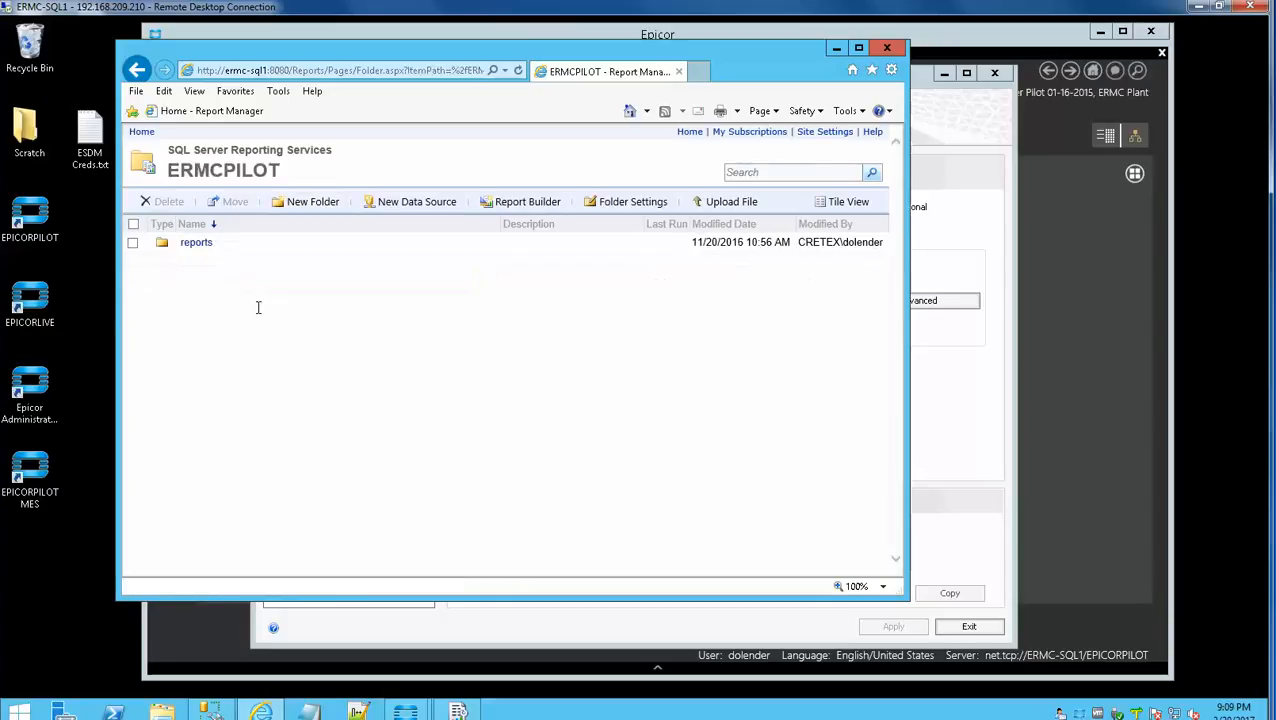
pyautogui.click(196, 244)
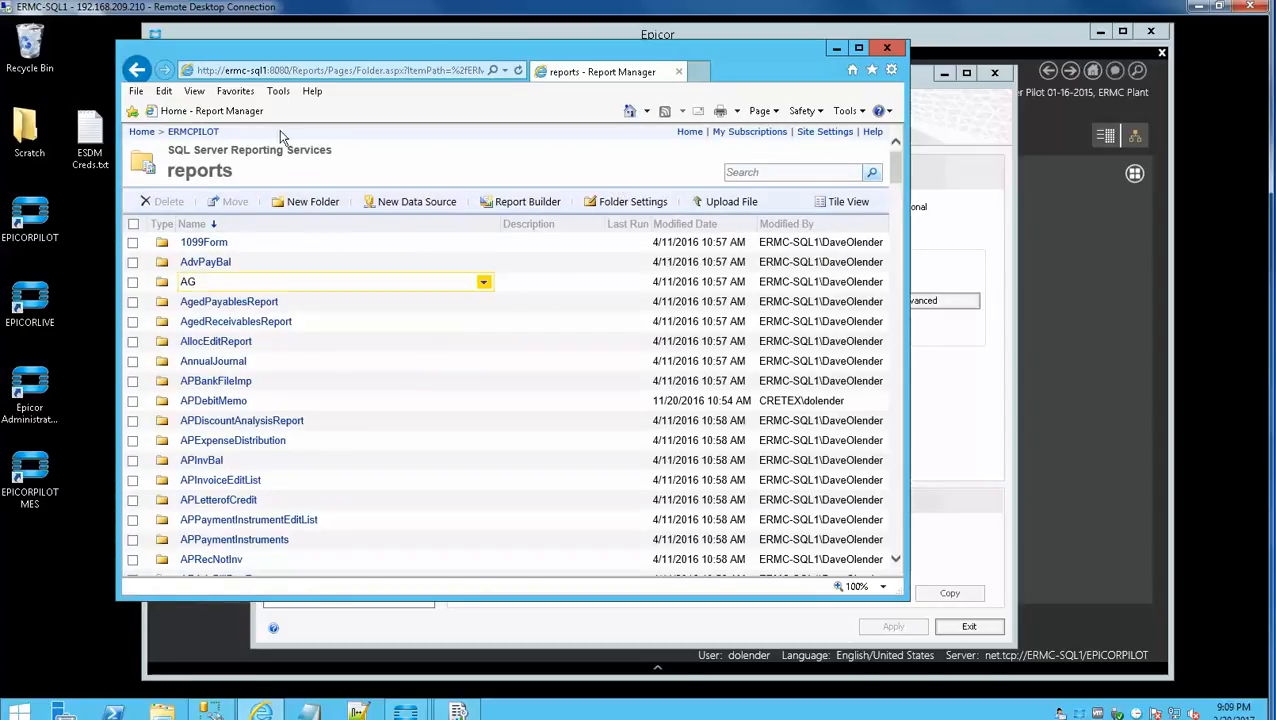
# - Open CustomReports > PackingSlip and edit the PackSlip report in Report Builder
pyautogui.scroll(-6, 455, 440)
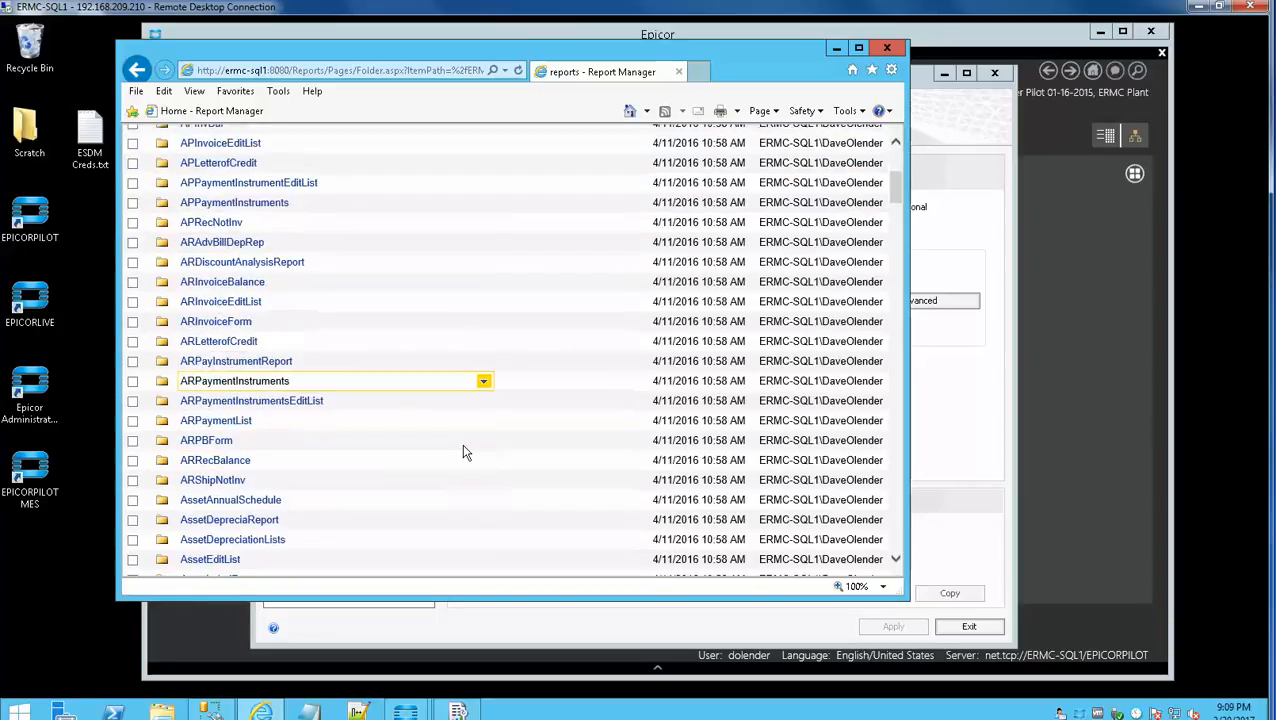
pyautogui.scroll(-10, 463, 452)
pyautogui.scroll(-5, 390, 436)
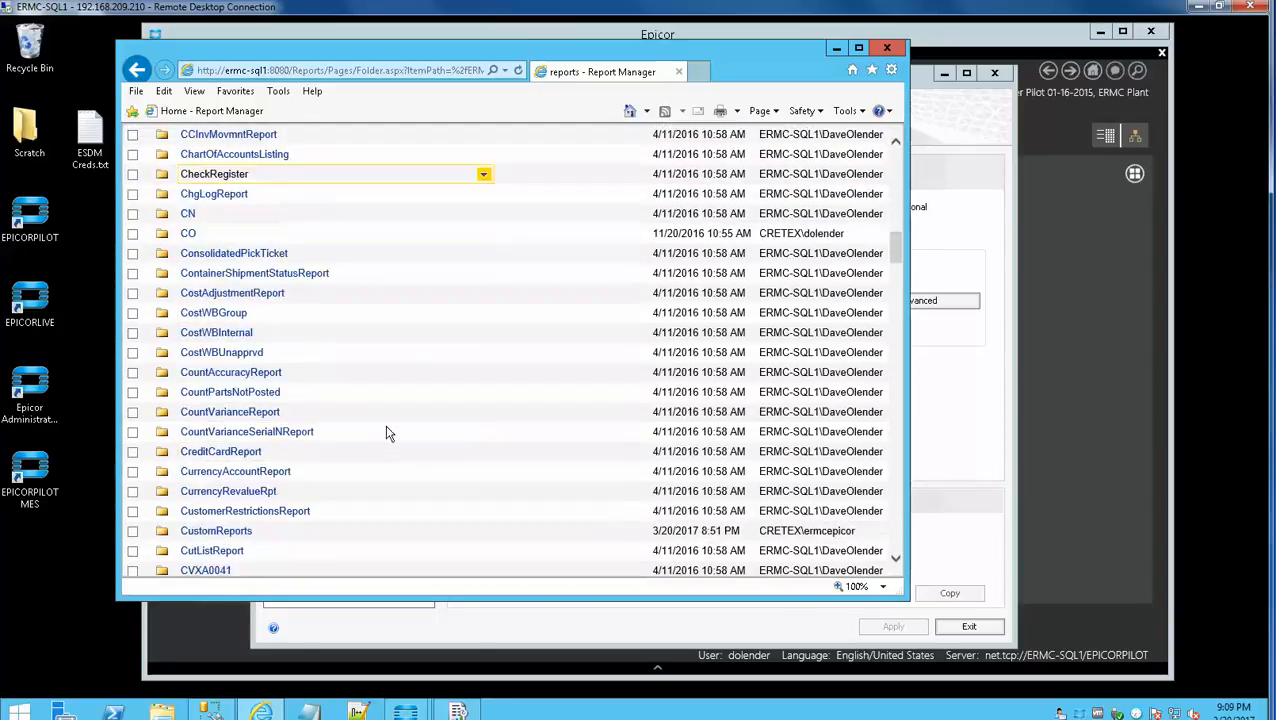
pyautogui.click(238, 531)
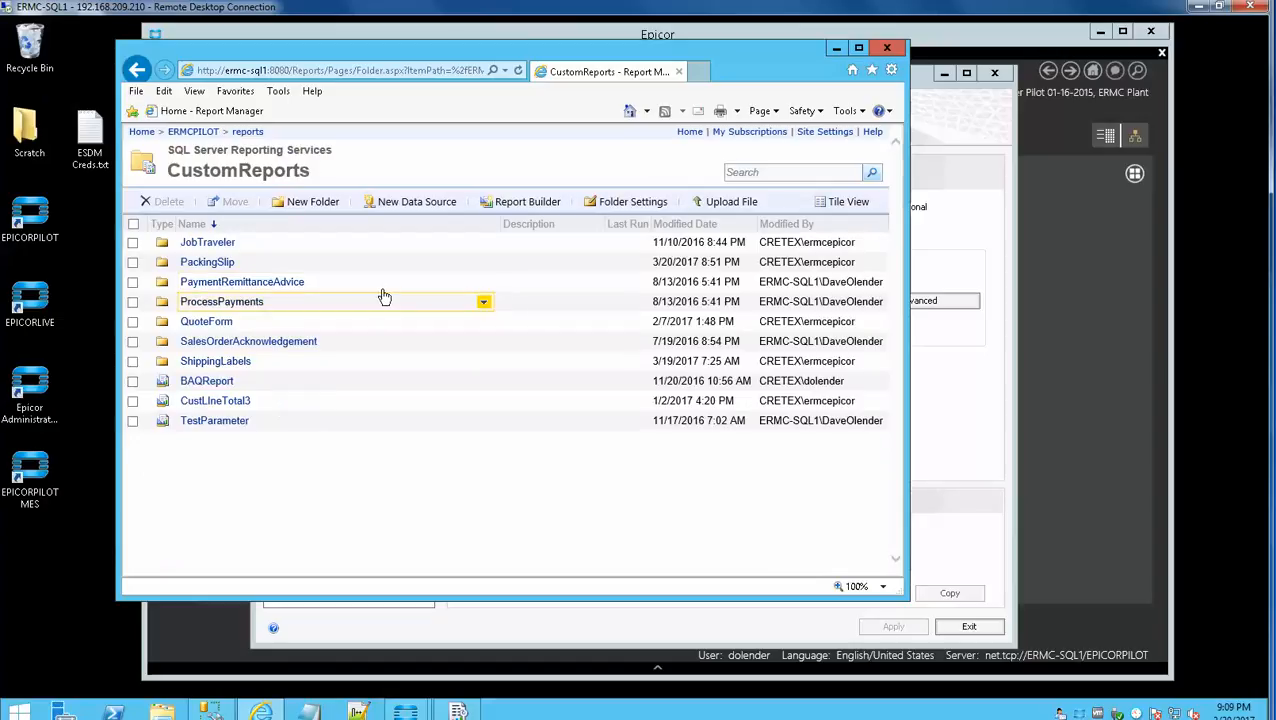
pyautogui.click(210, 264)
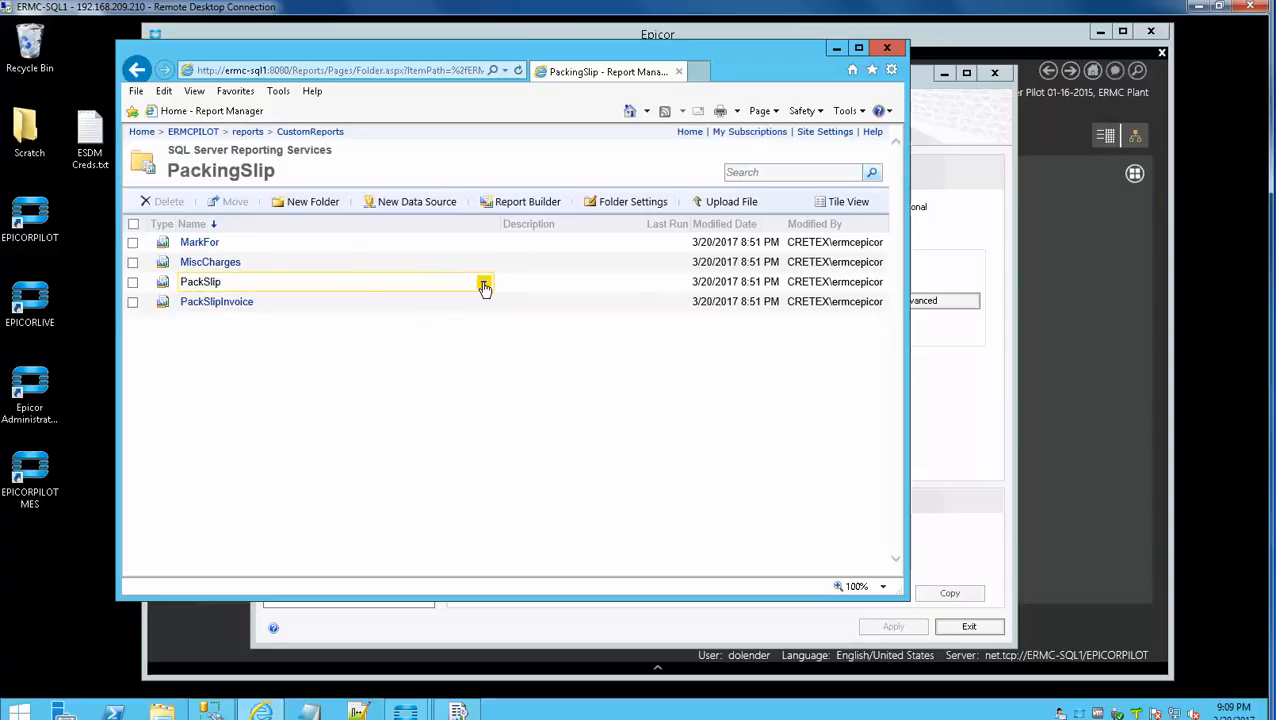
pyautogui.click(484, 285)
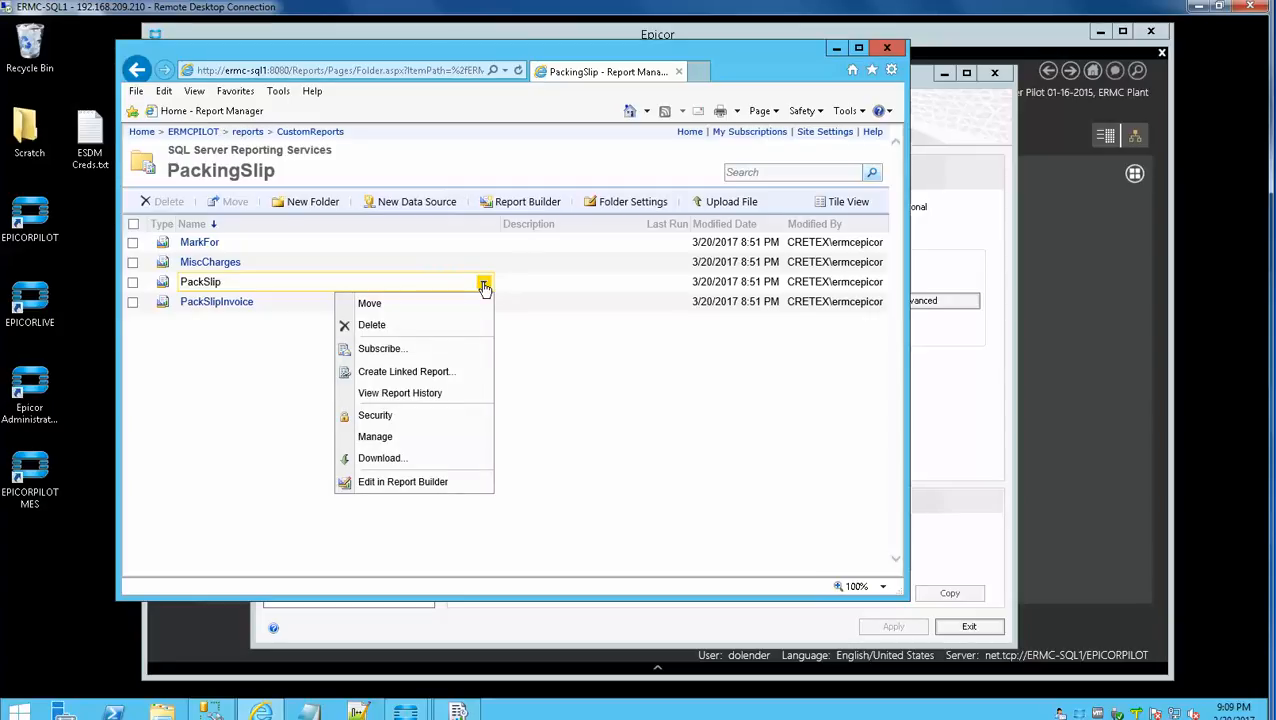
pyautogui.click(396, 483)
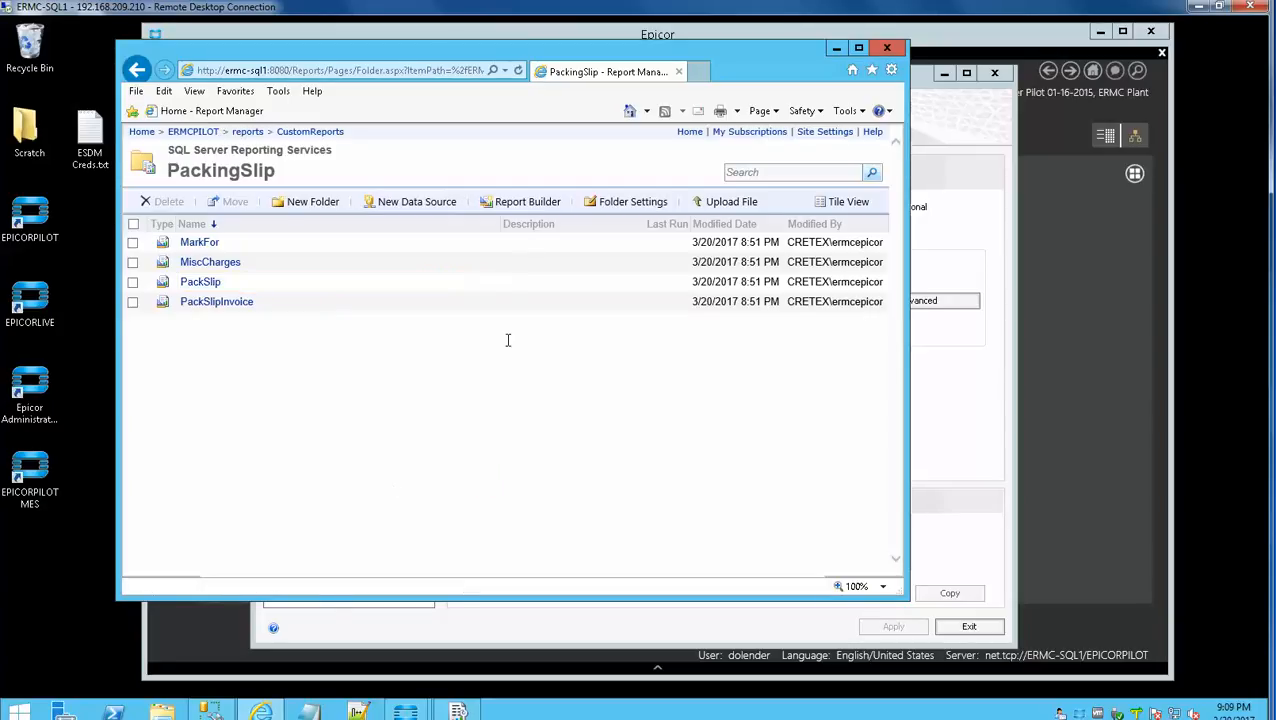
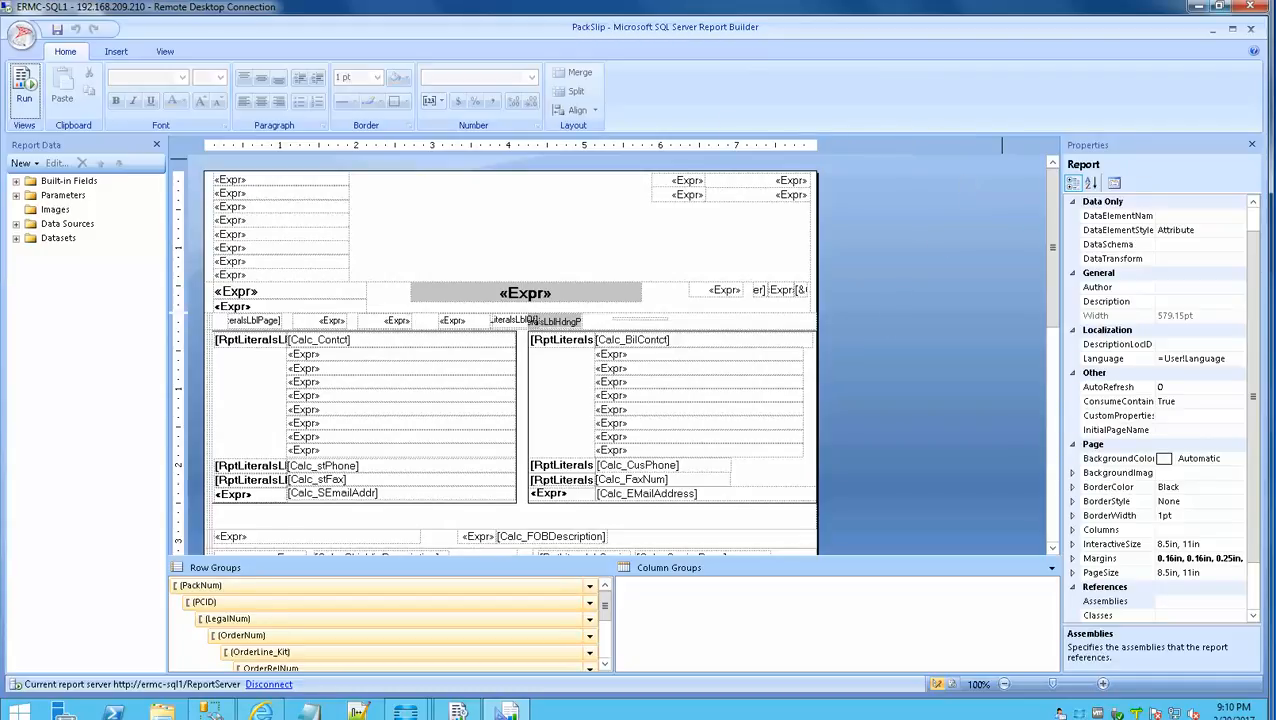
# - Go to CustomReports > PackingSlip in Report Manager and start downloading the PackSlip report
pyautogui.click(1211, 36)
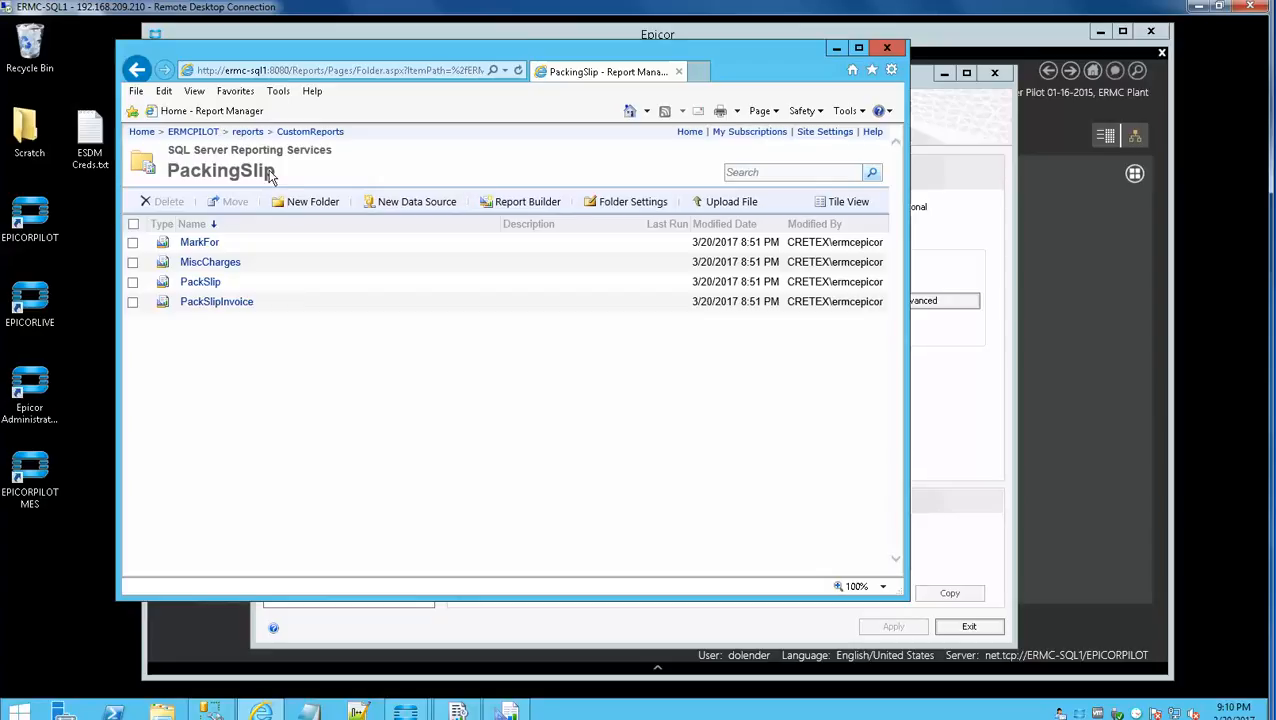
pyautogui.click(309, 133)
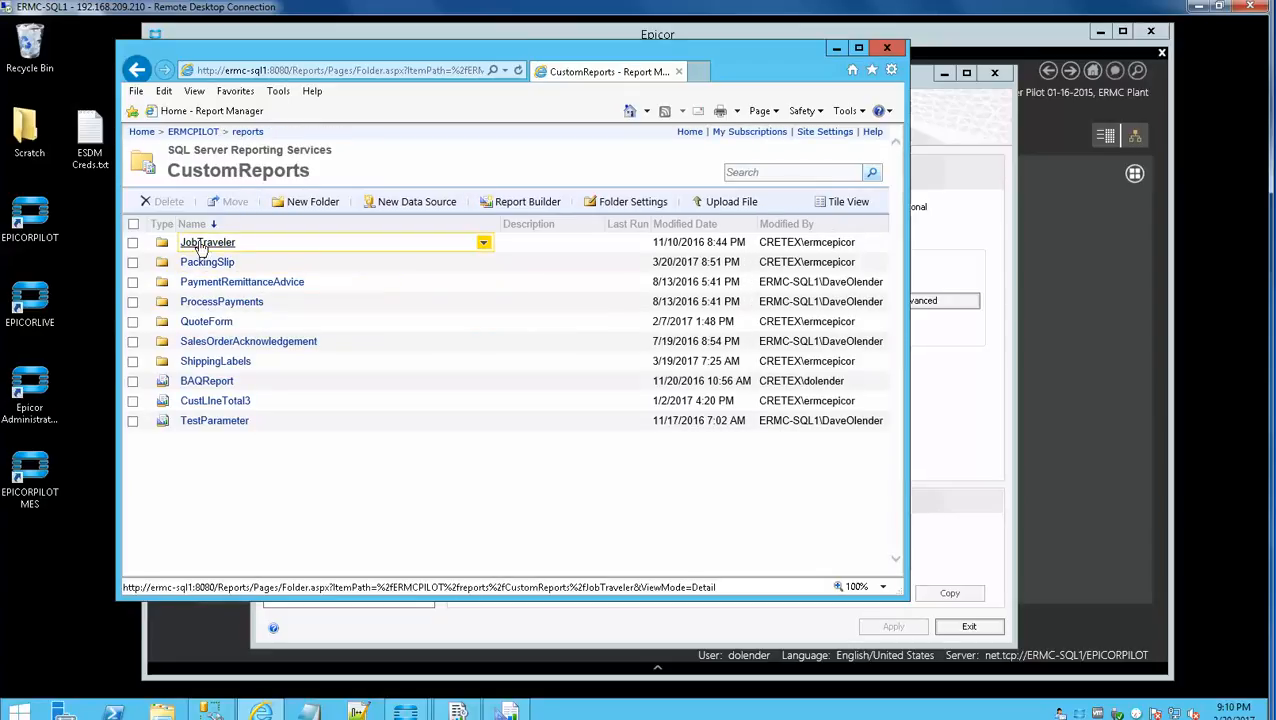
pyautogui.click(210, 262)
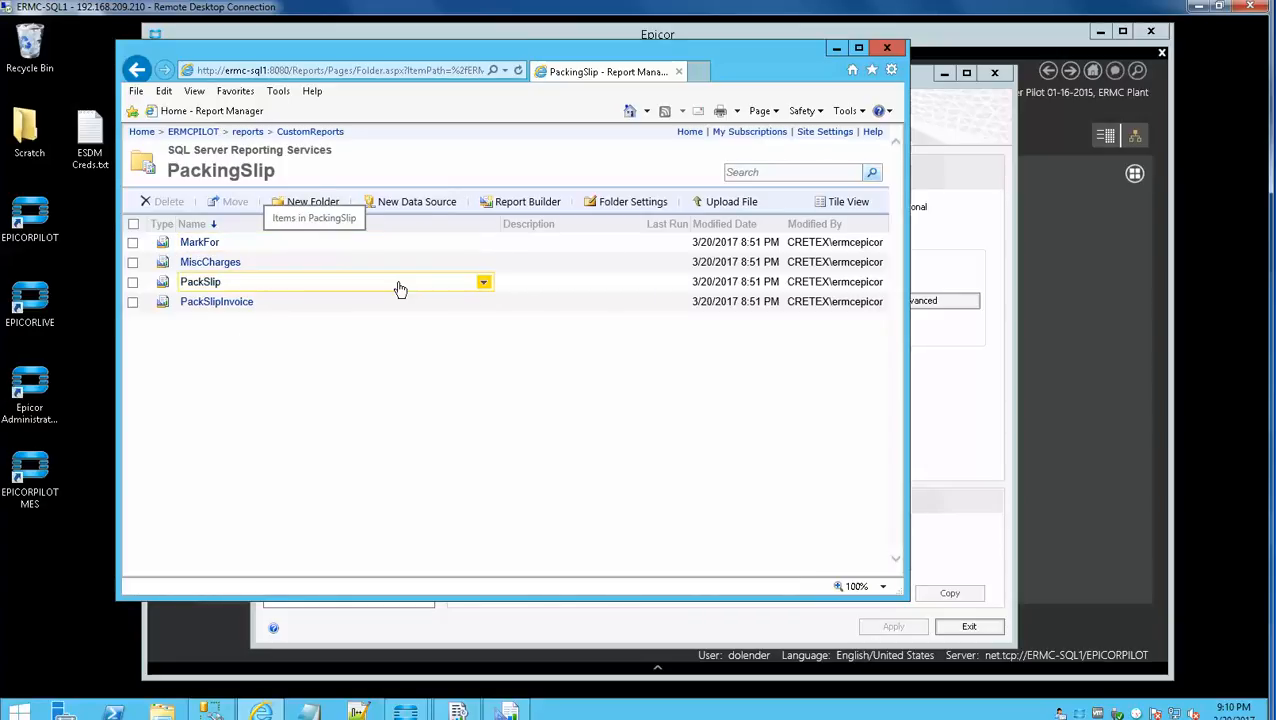
pyautogui.click(483, 283)
pyautogui.click(380, 458)
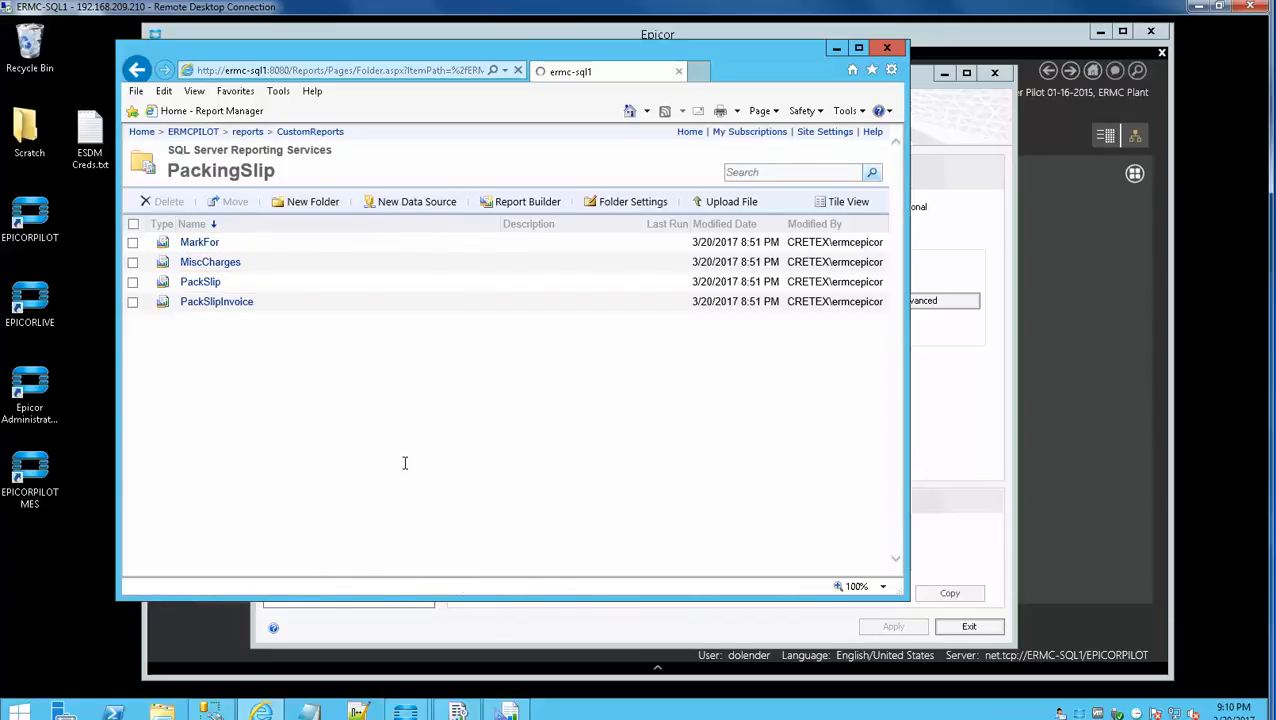
# - Choose Save as for PackSlip.rdl, cancel the save dialog, and dismiss the download bar
pyautogui.click(728, 580)
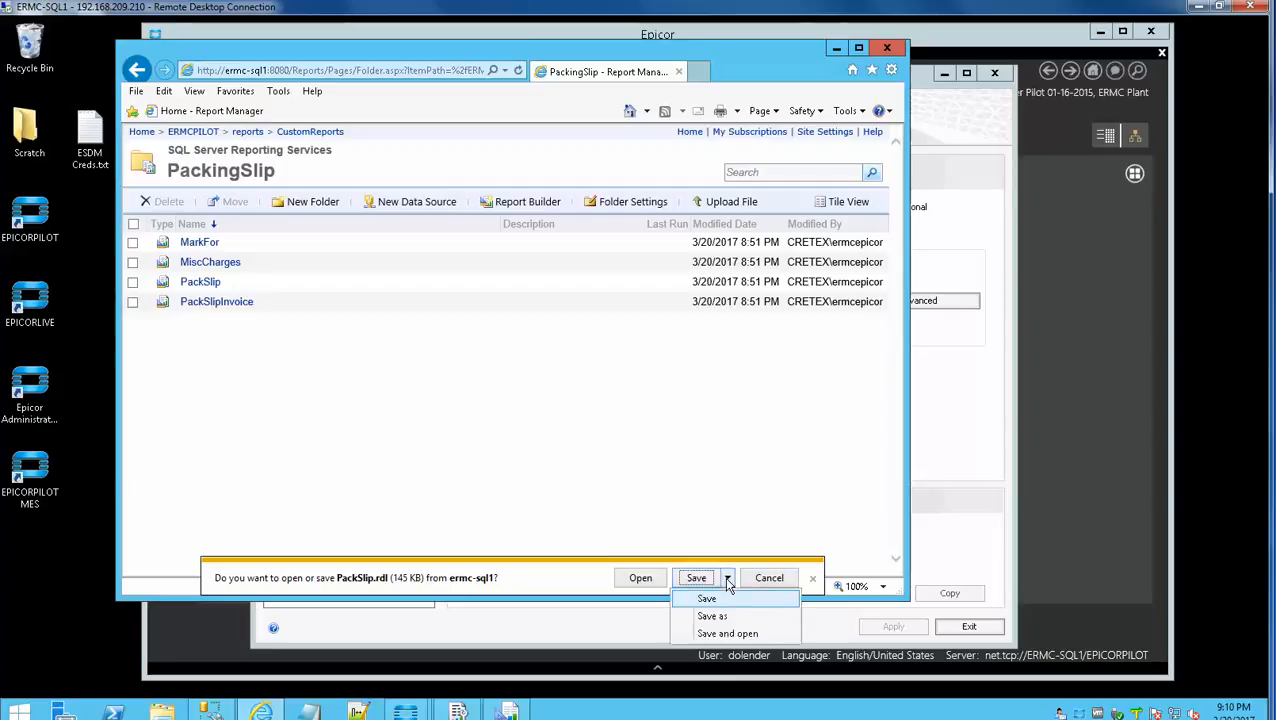
pyautogui.click(738, 615)
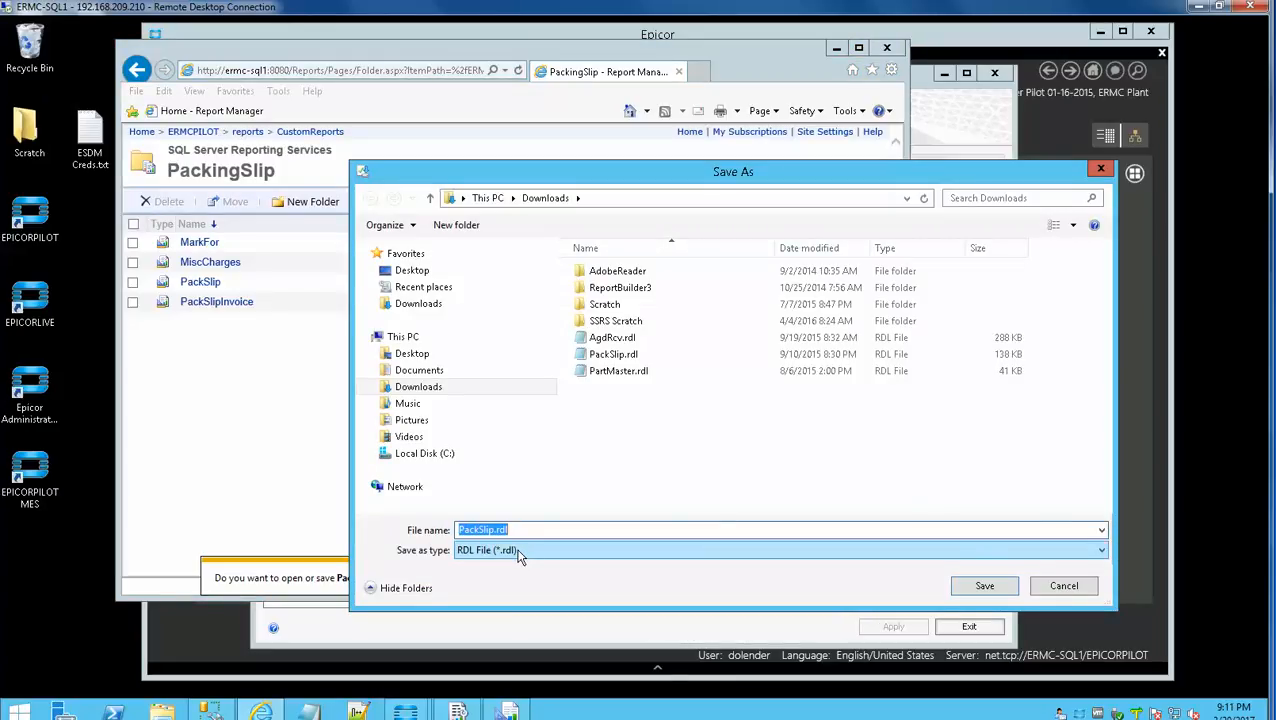
pyautogui.click(1100, 168)
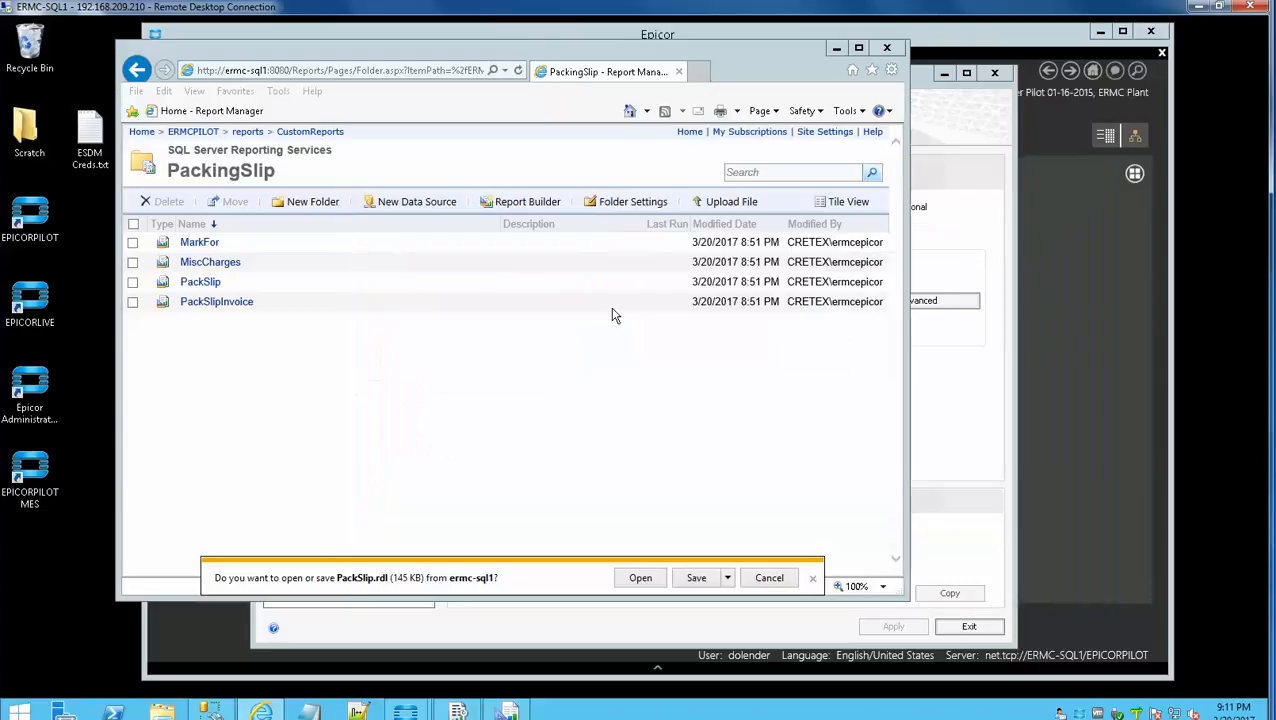
pyautogui.click(363, 369)
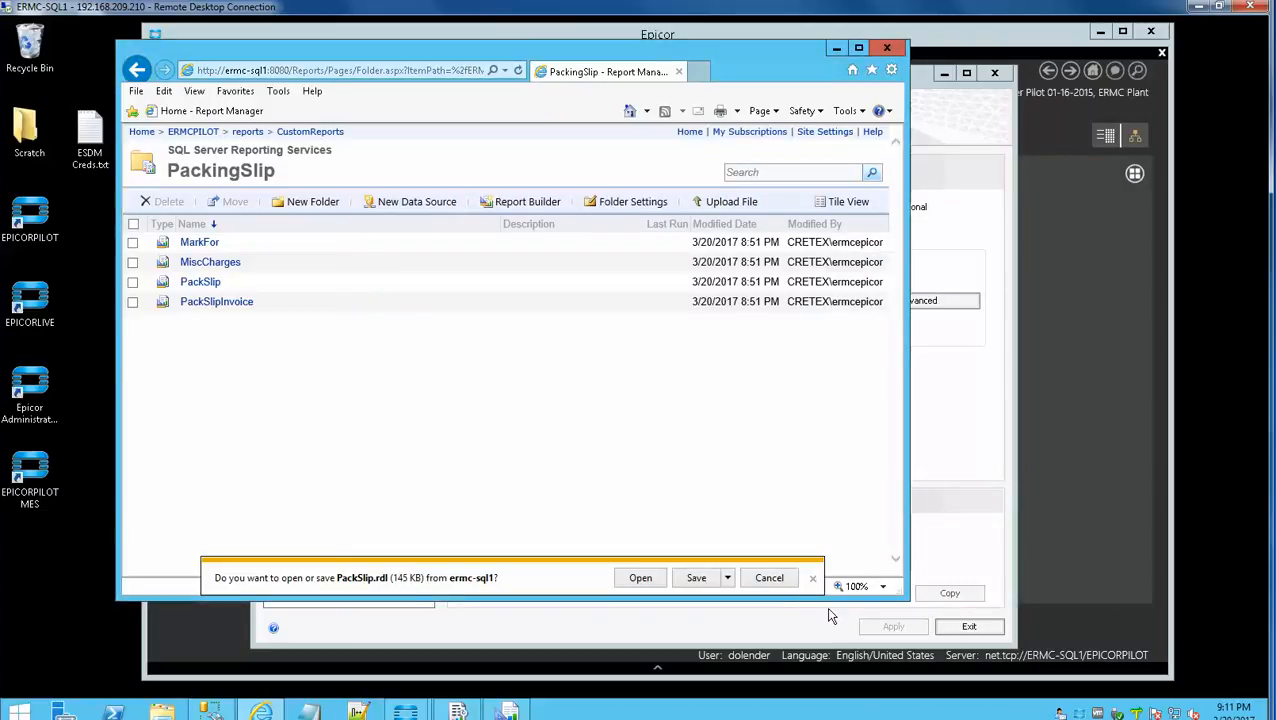
pyautogui.click(814, 579)
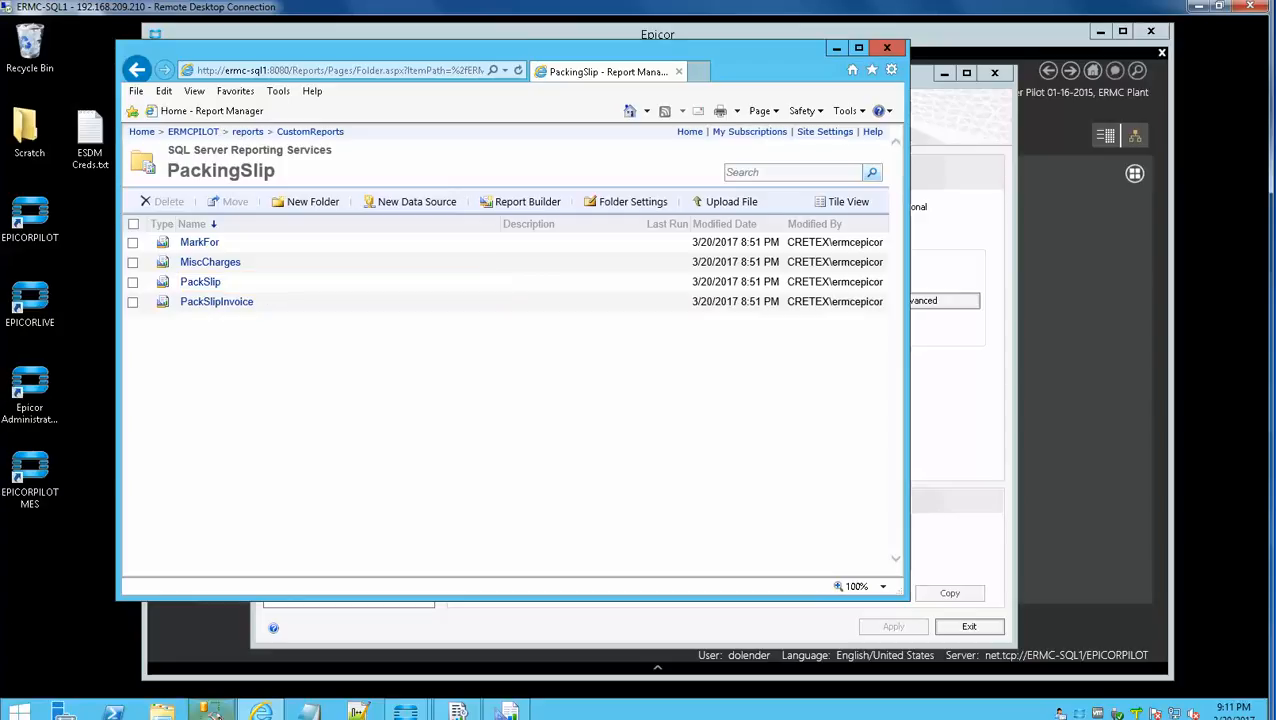
pyautogui.click(210, 711)
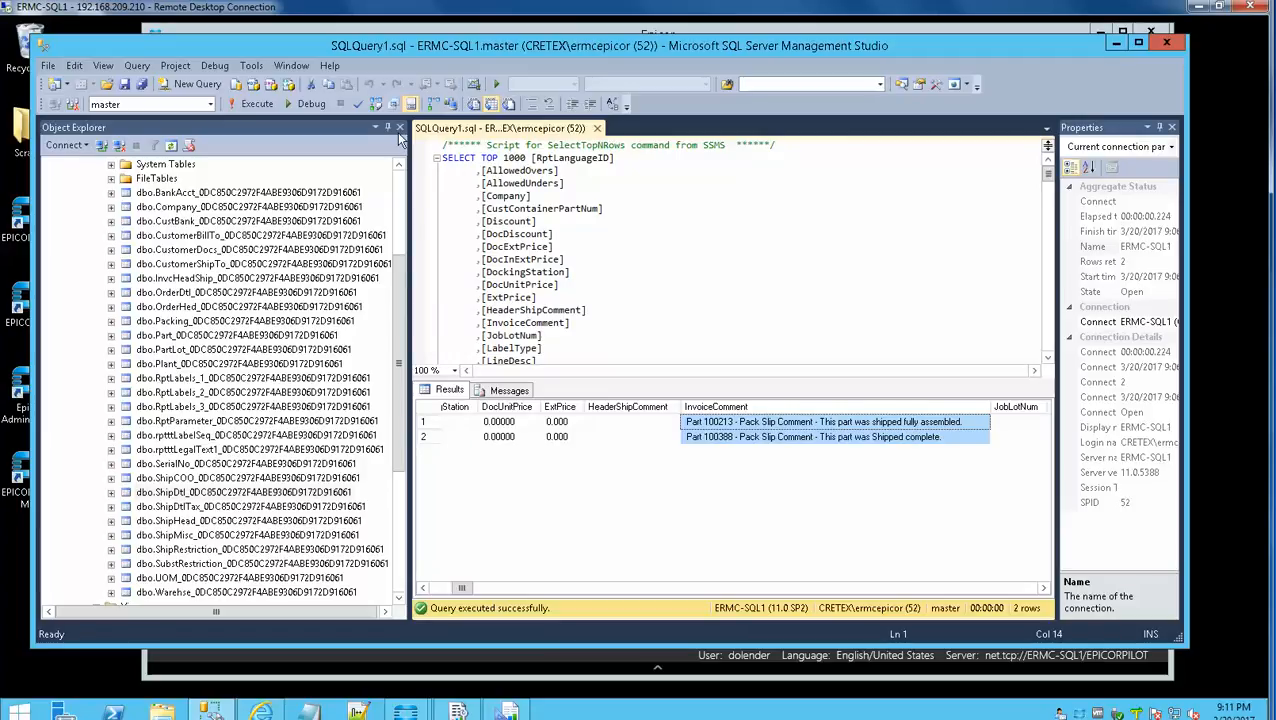
# - Collapse ERP10PILOT_Reports in Object Explorer, select ReportServer, and minimize Management Studio
pyautogui.click(399, 181)
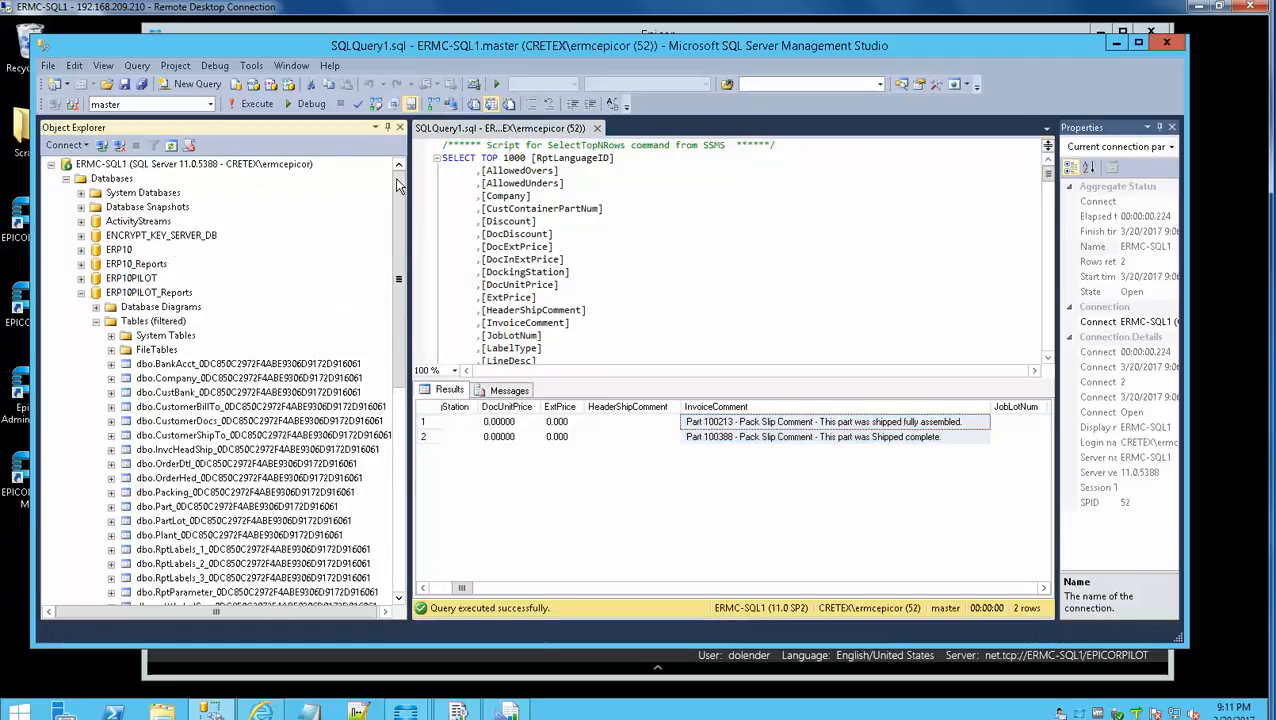
pyautogui.click(81, 293)
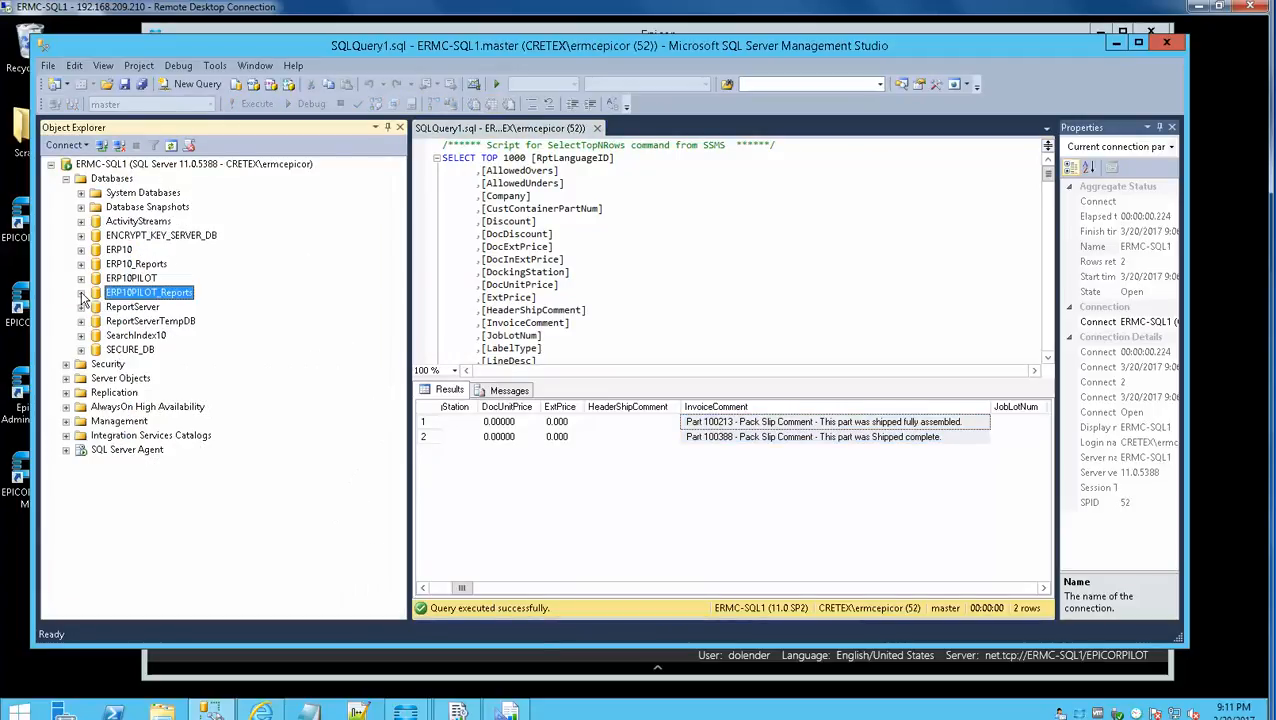
pyautogui.click(159, 307)
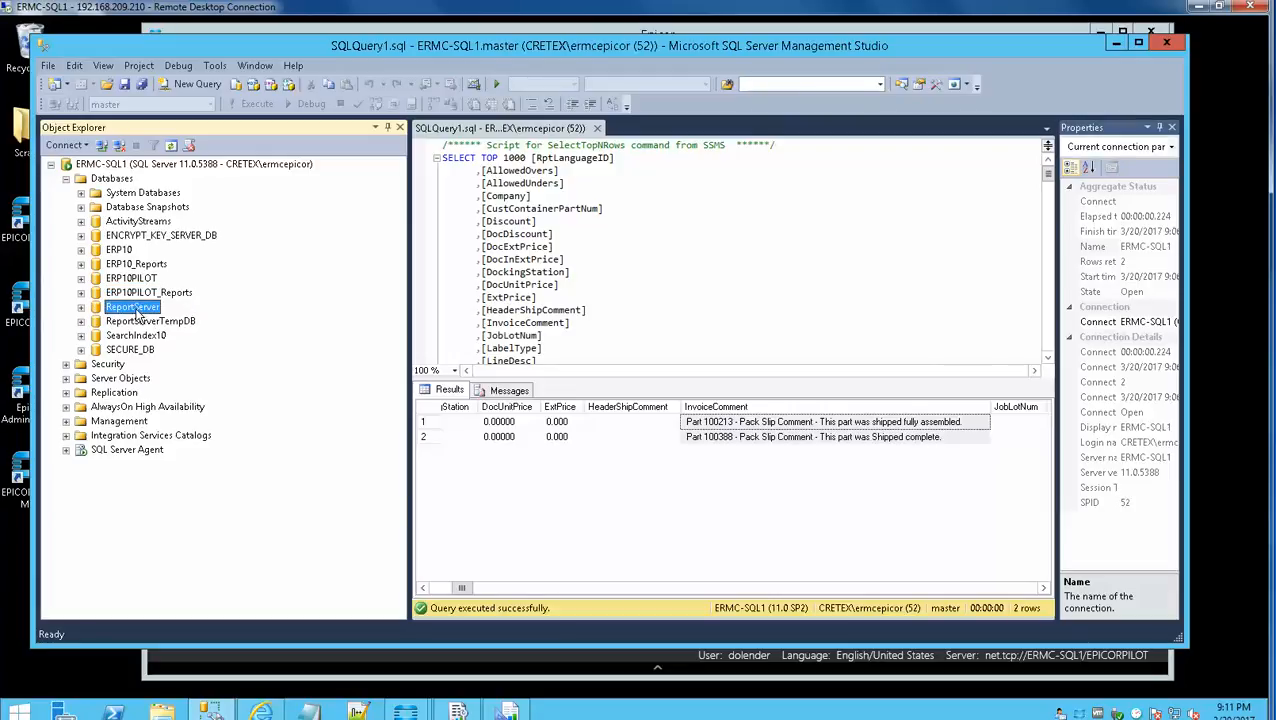
pyautogui.click(165, 293)
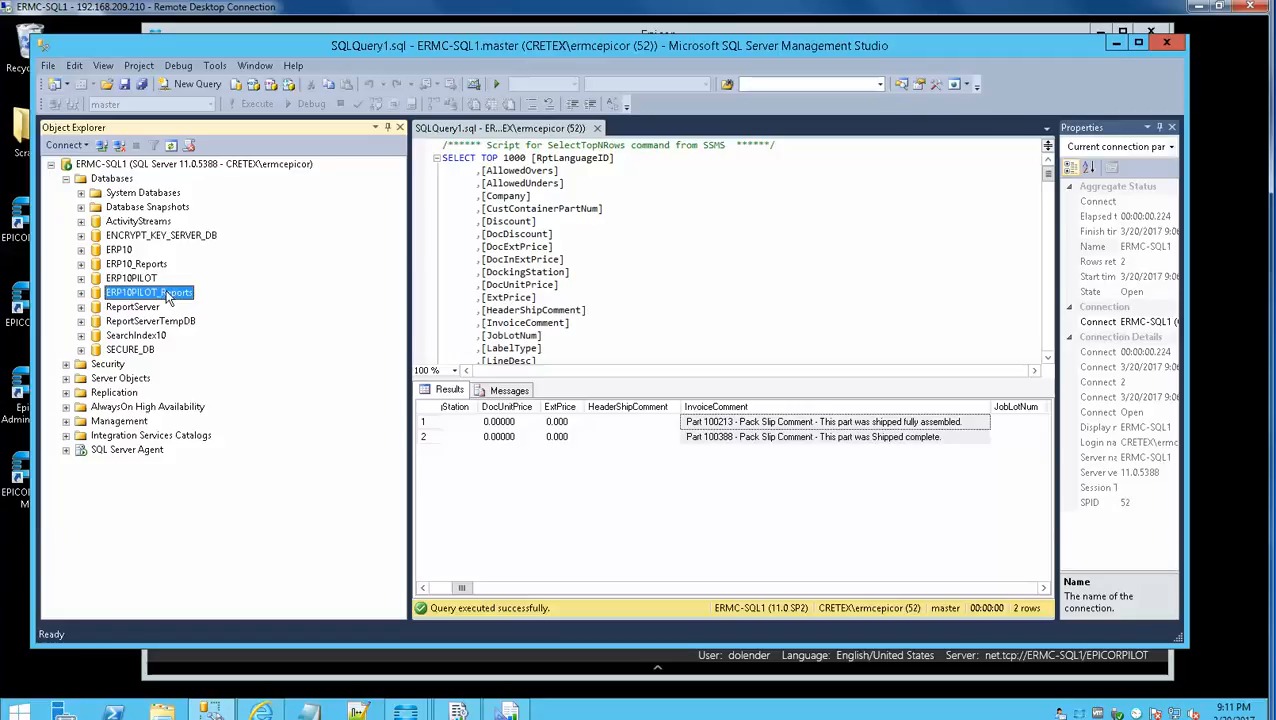
pyautogui.click(134, 308)
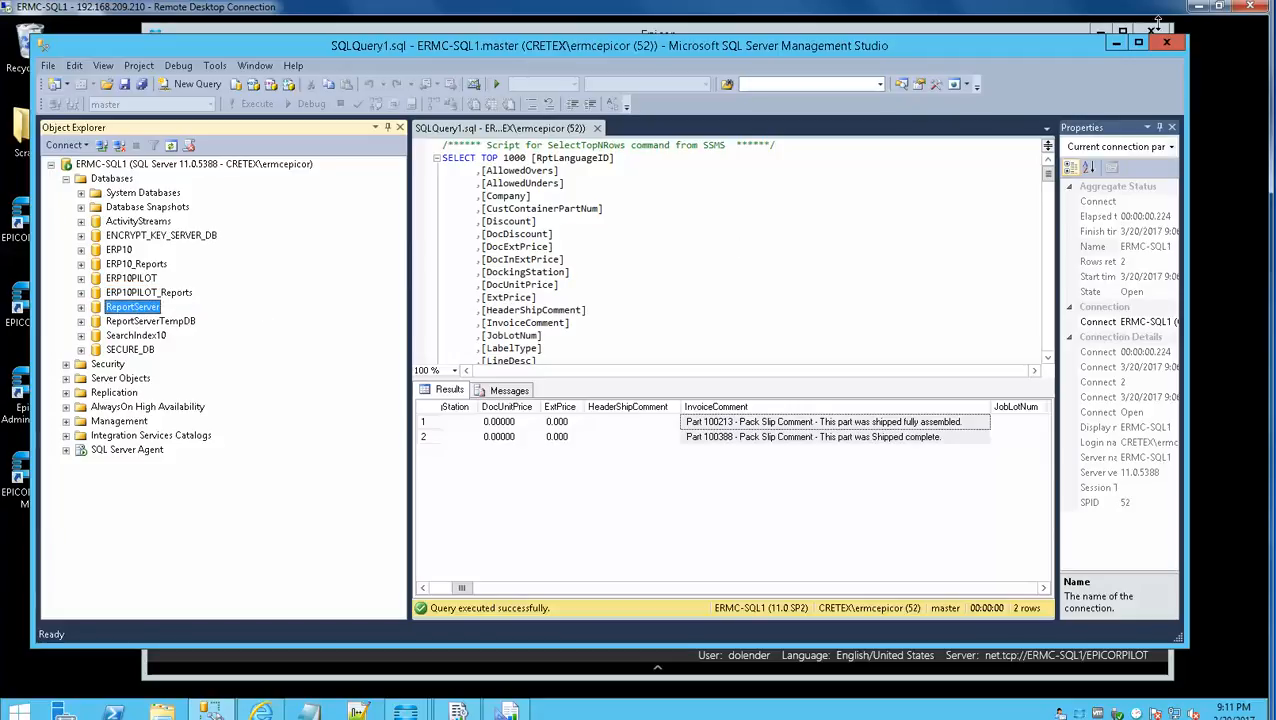
pyautogui.click(1115, 43)
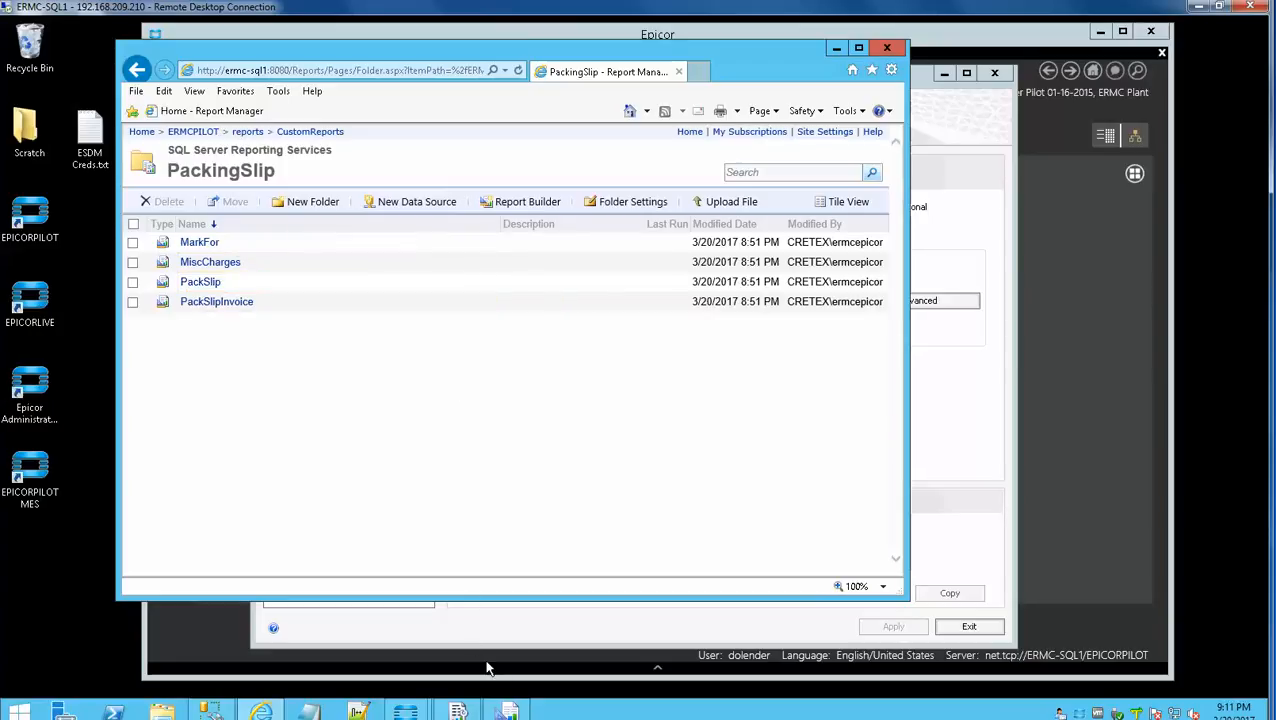
# - Bring up the PackSlip design in Report Builder and collapse all four datasets' field lists
pyautogui.click(507, 710)
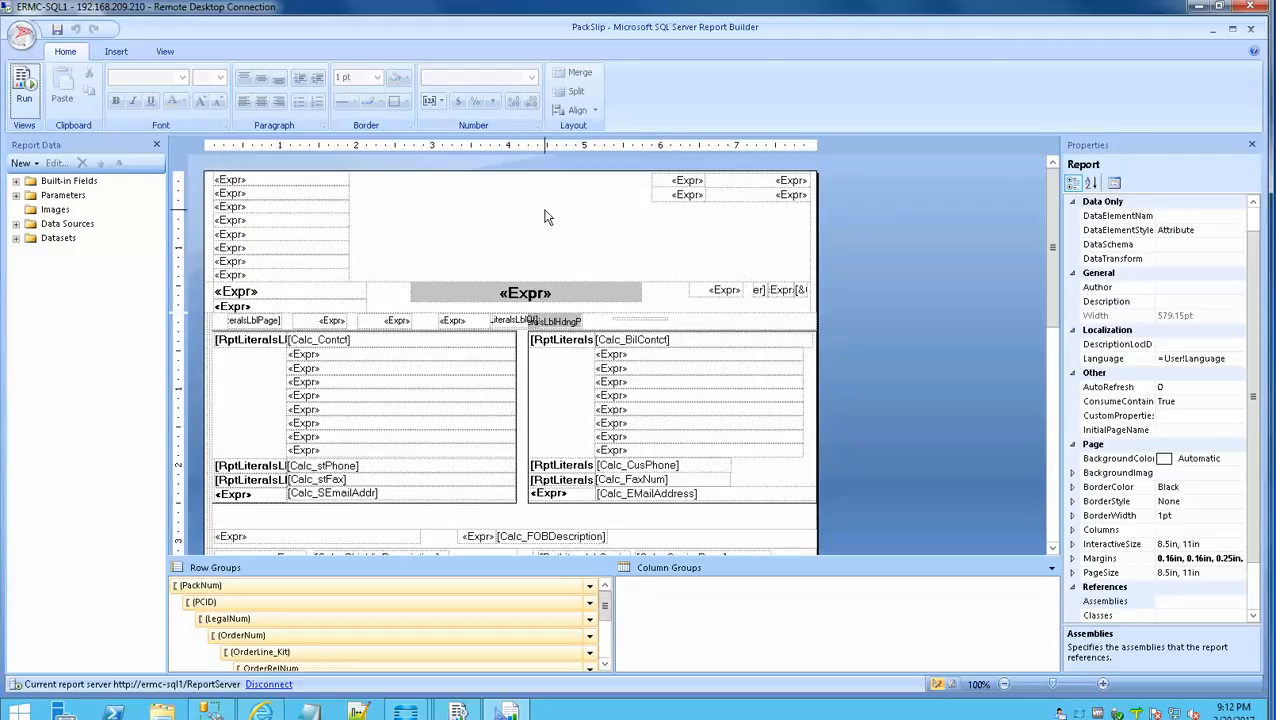
pyautogui.click(16, 239)
pyautogui.moveTo(158, 227)
pyautogui.mouseDown()
pyautogui.moveTo(161, 237)
pyautogui.moveTo(170, 205)
pyautogui.mouseUp()
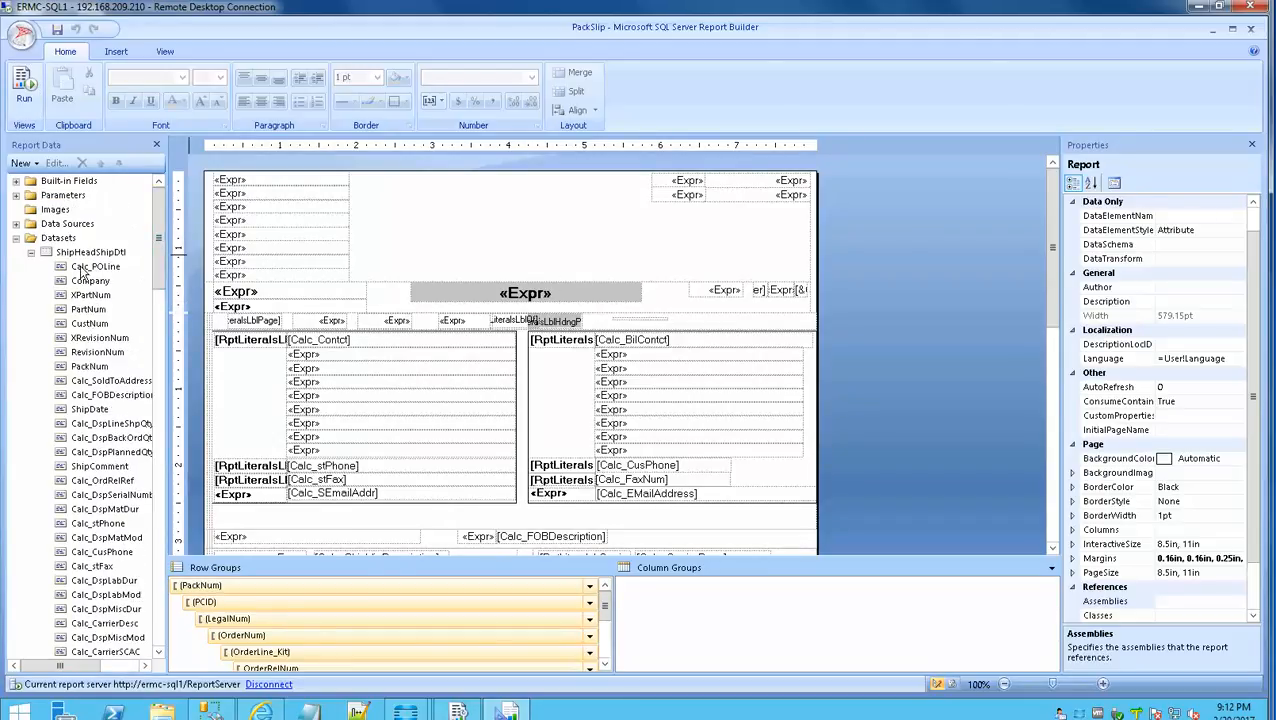
pyautogui.click(31, 253)
pyautogui.click(31, 267)
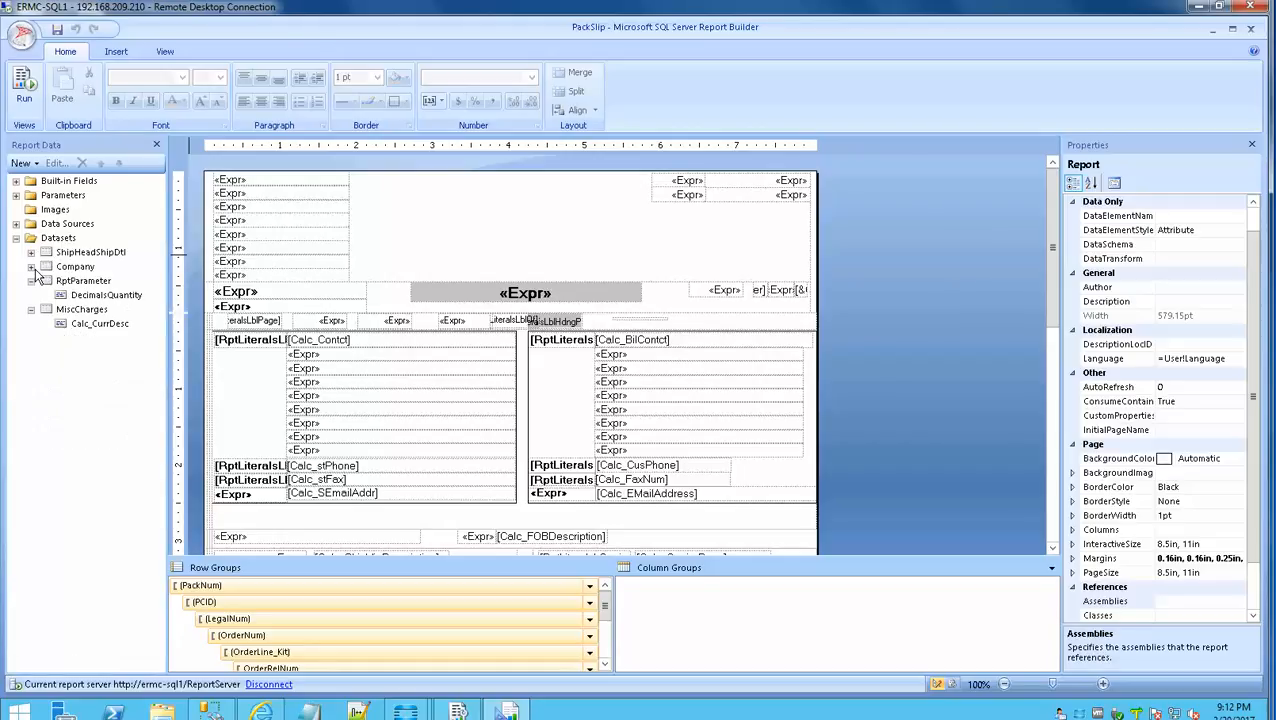
pyautogui.click(31, 281)
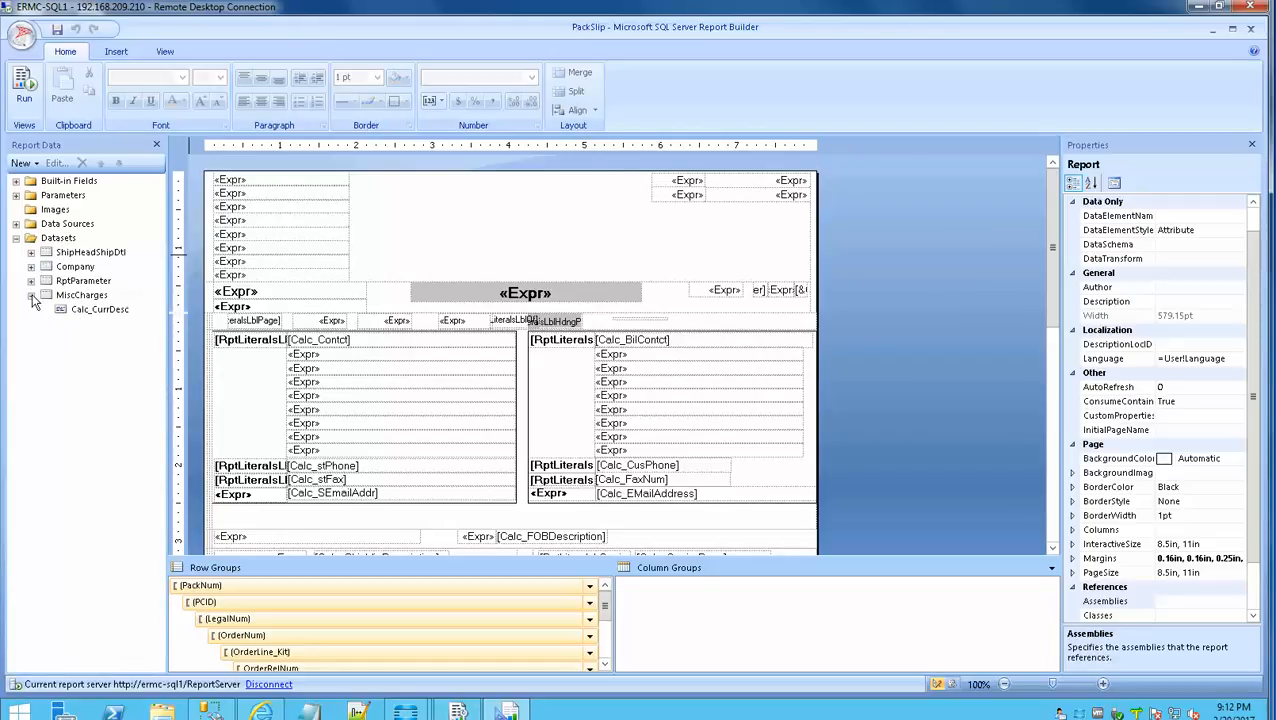
pyautogui.click(31, 295)
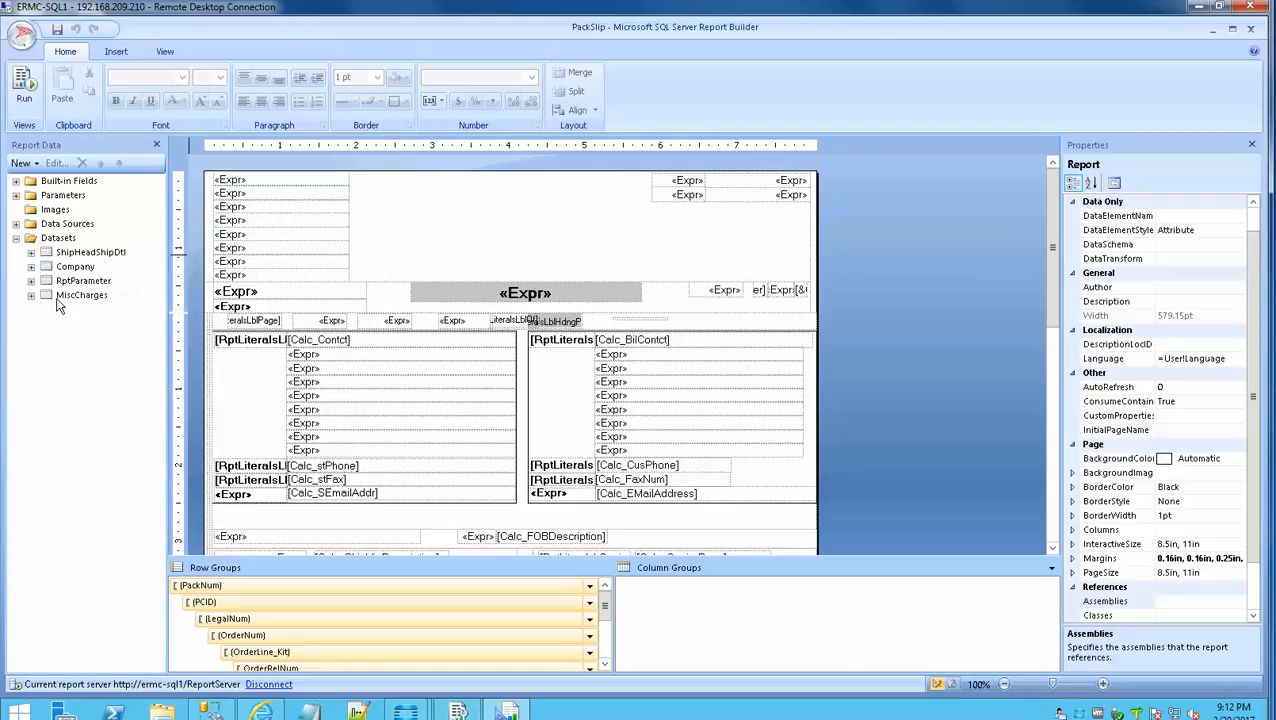
# - Select the ShipHeadShipDtl, Company, RptParameter and MiscCharges datasets in turn
pyautogui.click(107, 253)
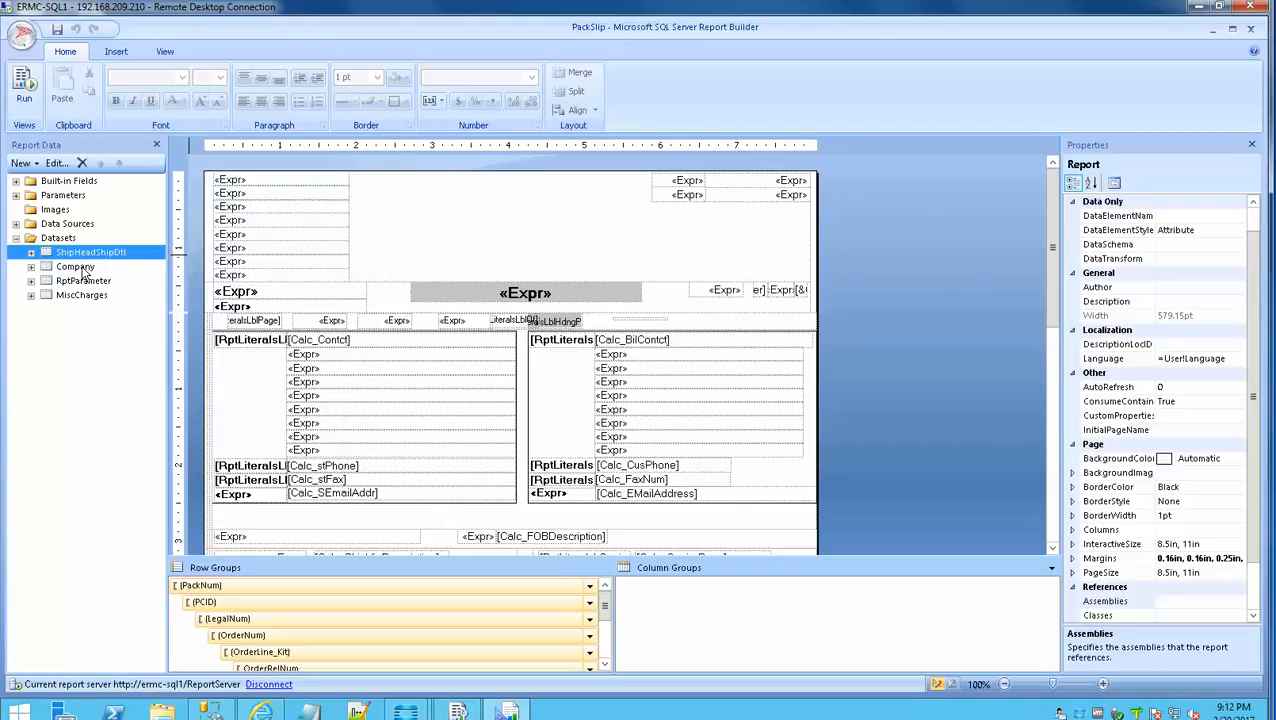
pyautogui.click(85, 268)
pyautogui.click(84, 281)
pyautogui.click(82, 295)
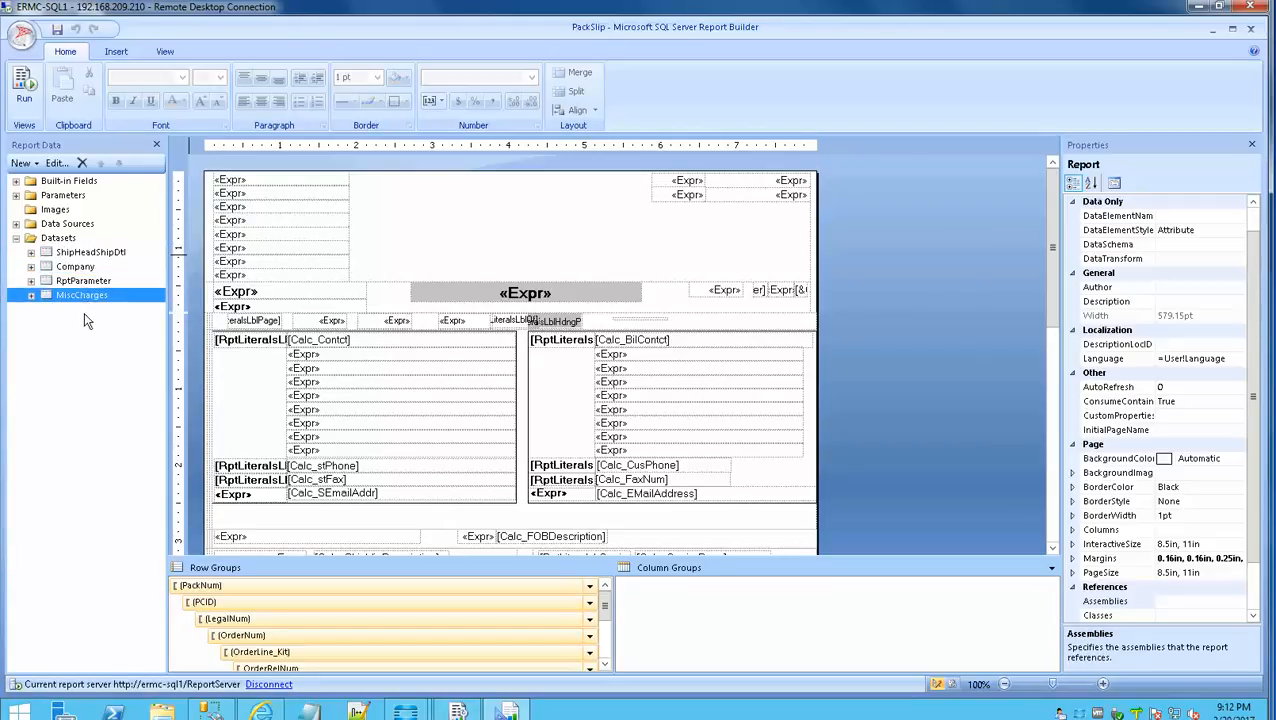
pyautogui.click(80, 253)
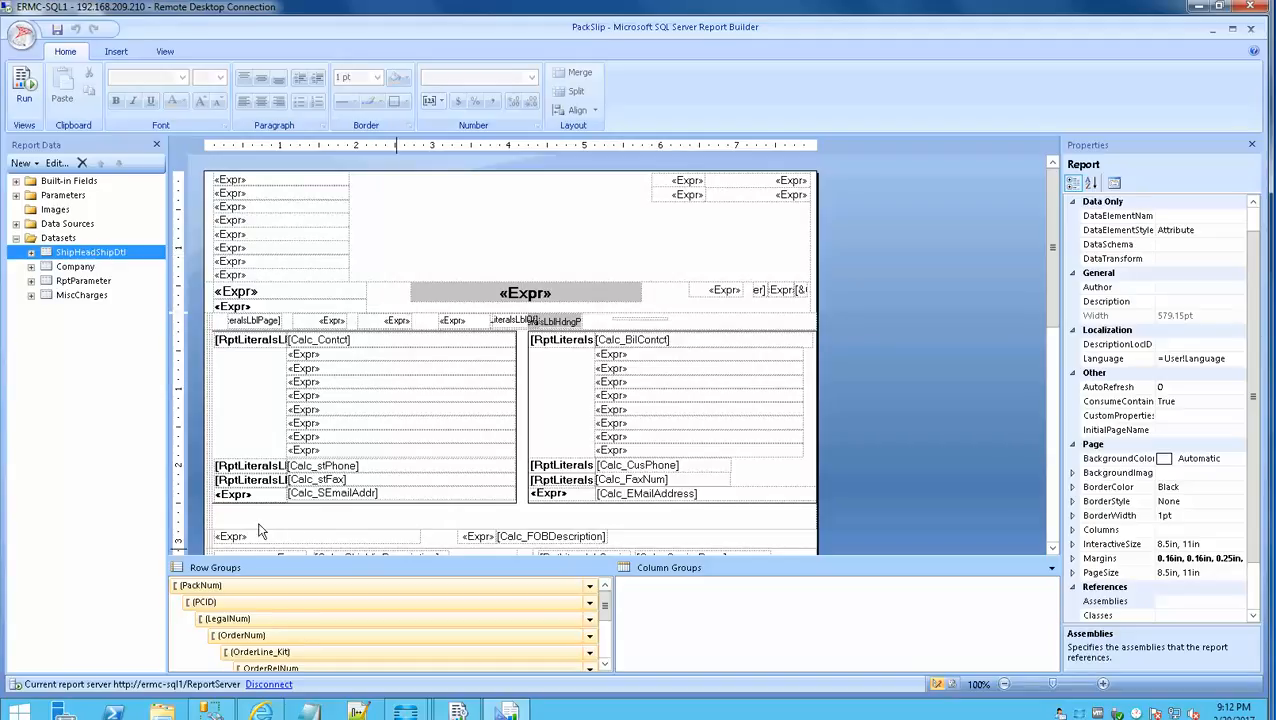
# - Expand ShipHeadShipDtl to list fields like Calc_POLine, PartNum and PackNum, widening the Report Data pane
pyautogui.click(31, 254)
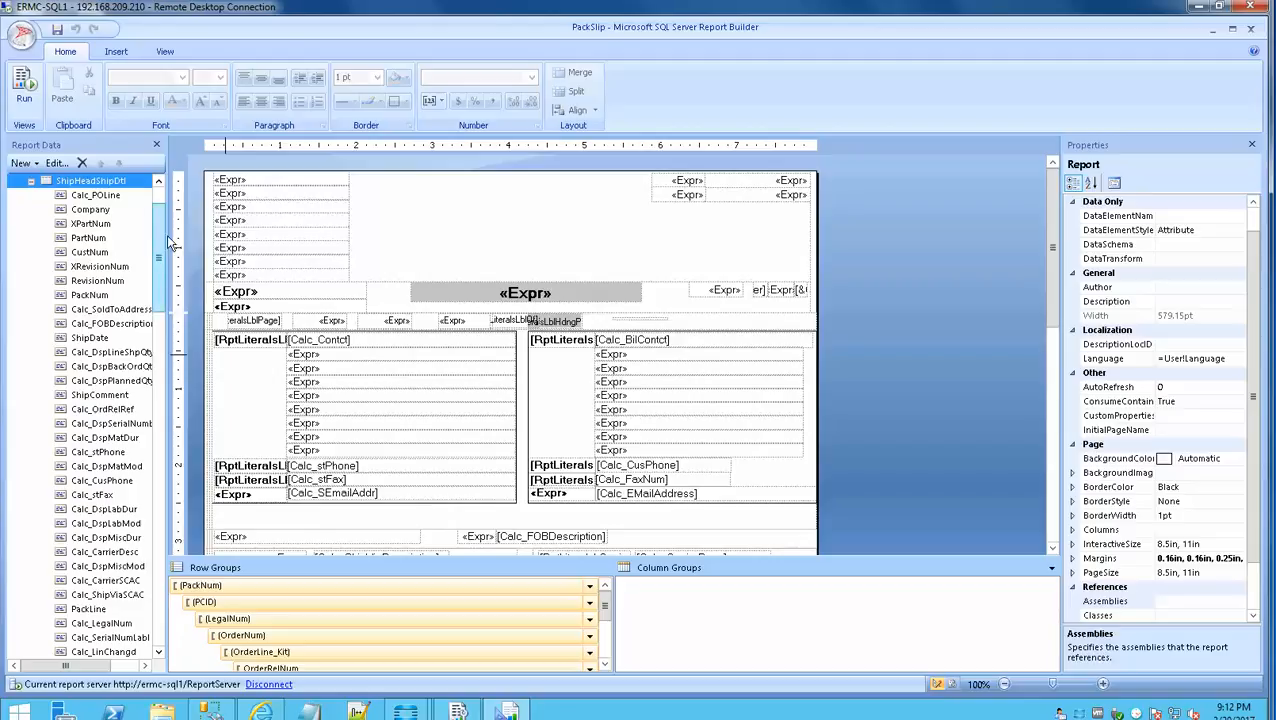
pyautogui.moveTo(164, 237); pyautogui.dragTo(208, 179)
pyautogui.scroll(2, 206, 244)
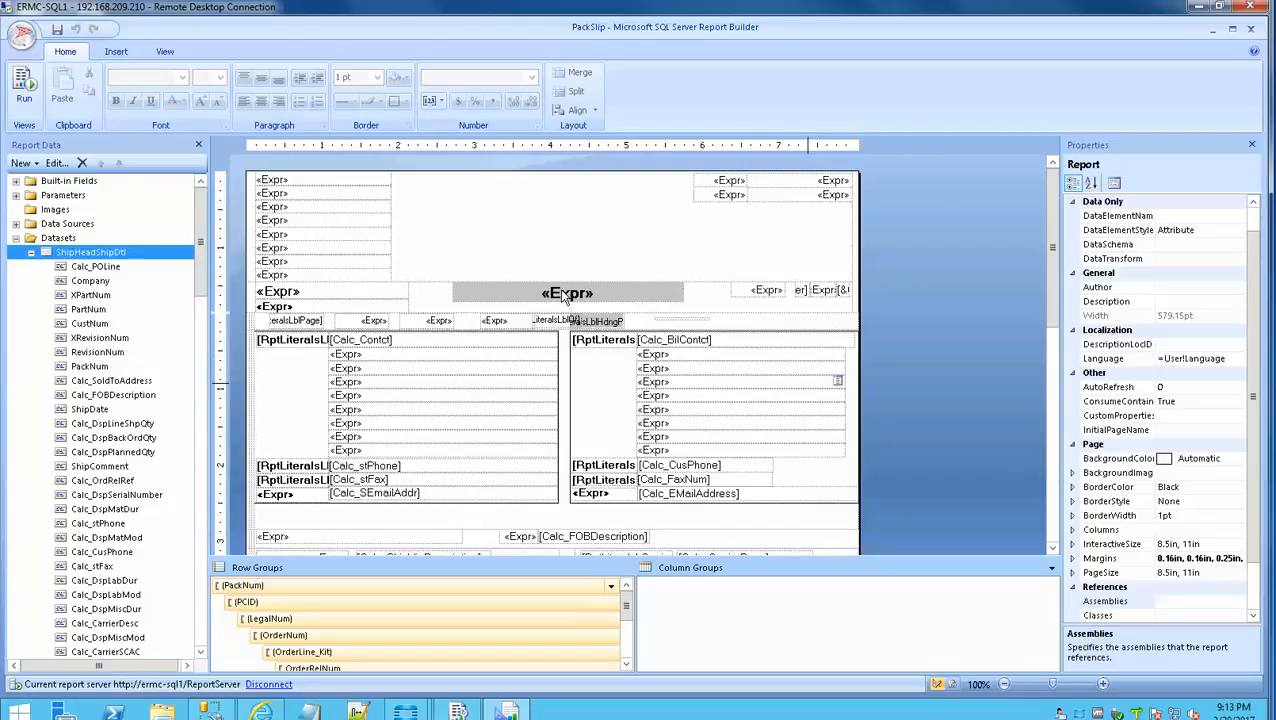
pyautogui.click(935, 204)
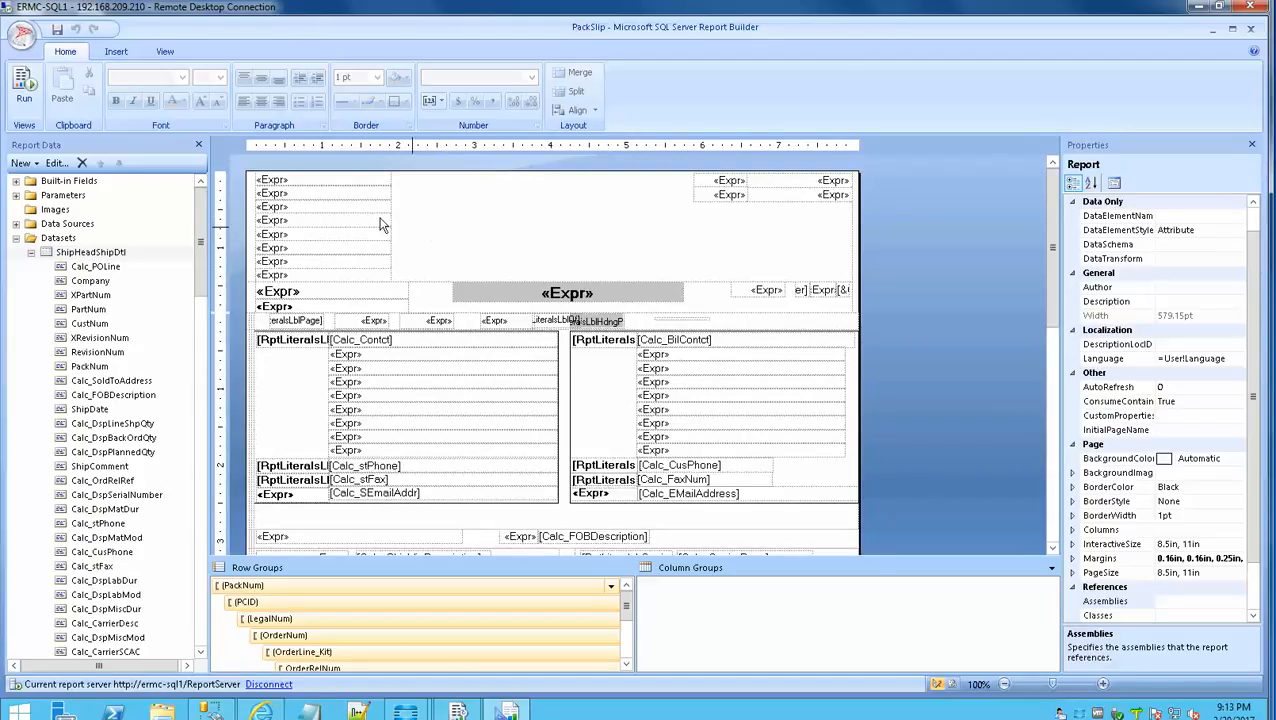
# - Run the PackSlip report with the pasted table GUID as the TableGuid parameter
pyautogui.click(26, 97)
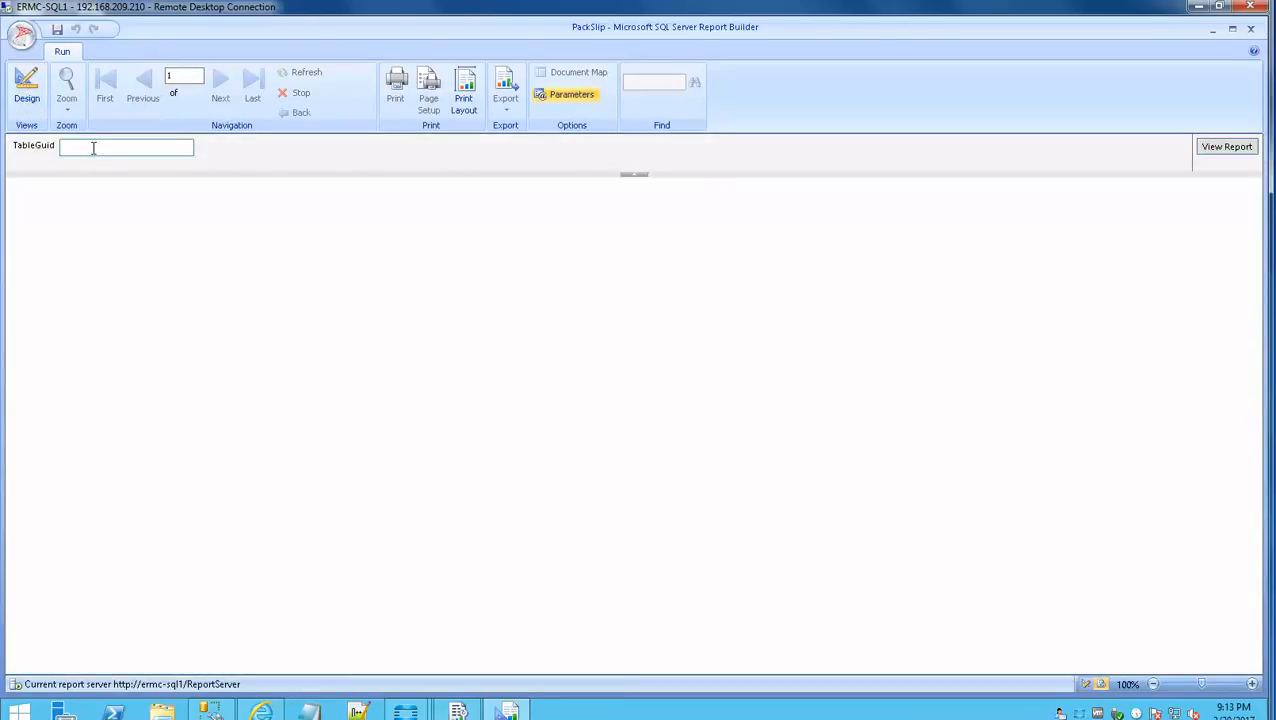
pyautogui.click(93, 148)
pyautogui.hotkey('ctrl', 'v')
pyautogui.click(1234, 148)
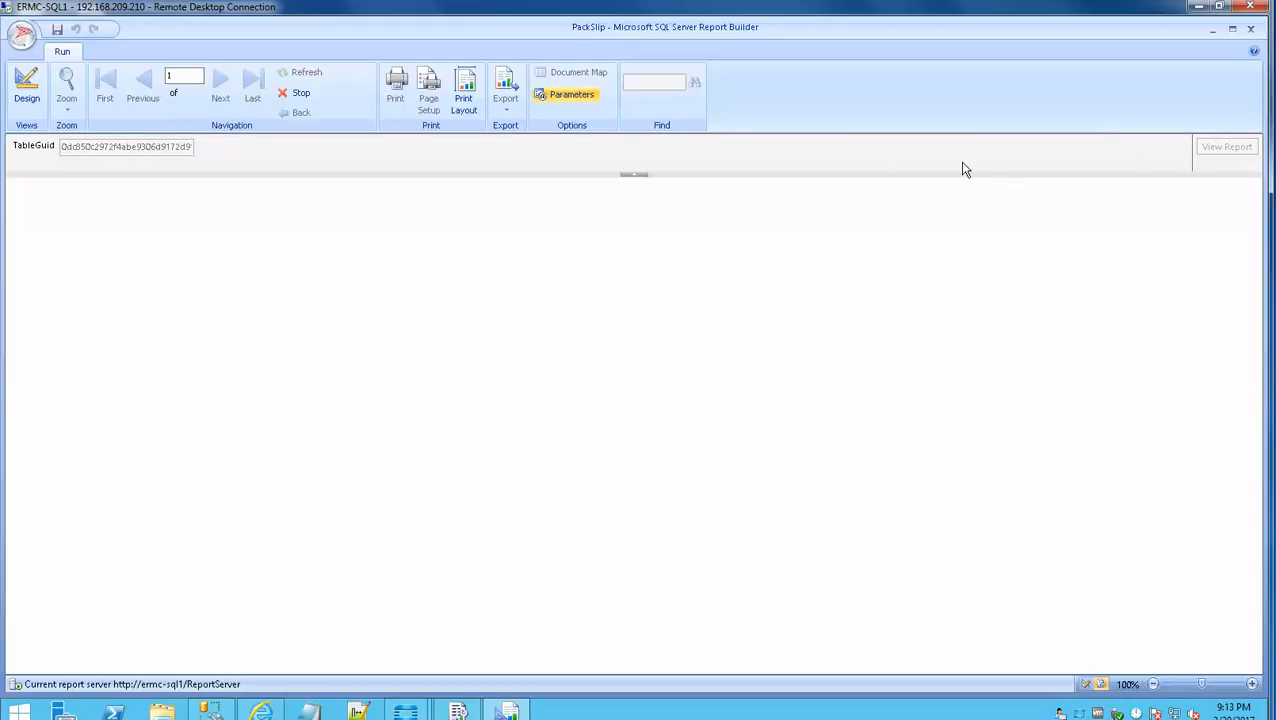
# - View the one-page packing slip in print layout at 125%, then return to design view
pyautogui.click(465, 97)
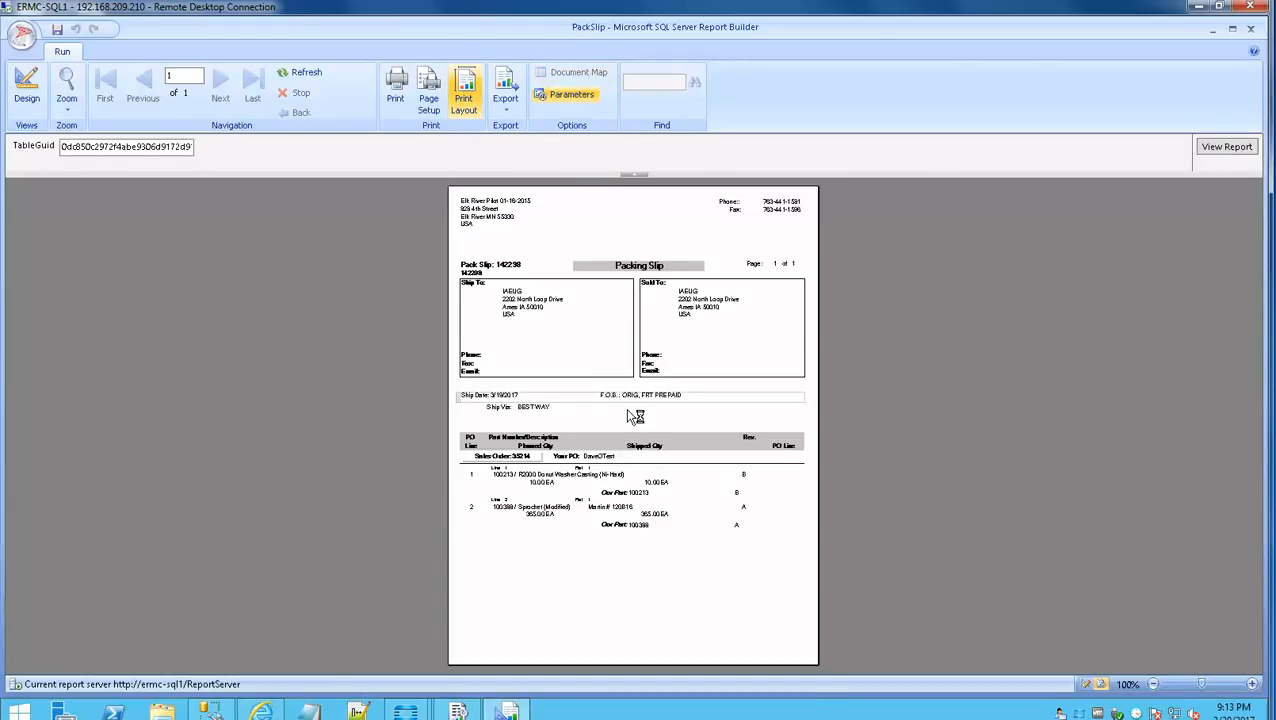
pyautogui.click(1251, 684)
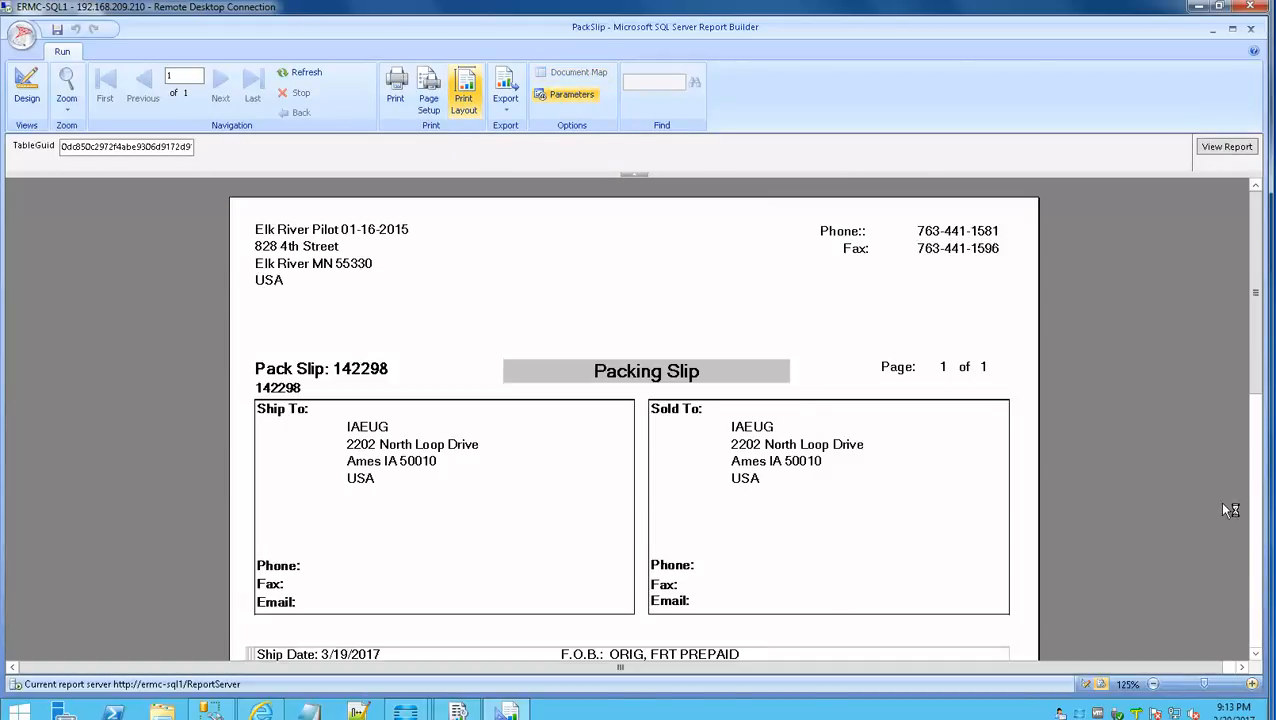
pyautogui.scroll(-3, 1265, 441)
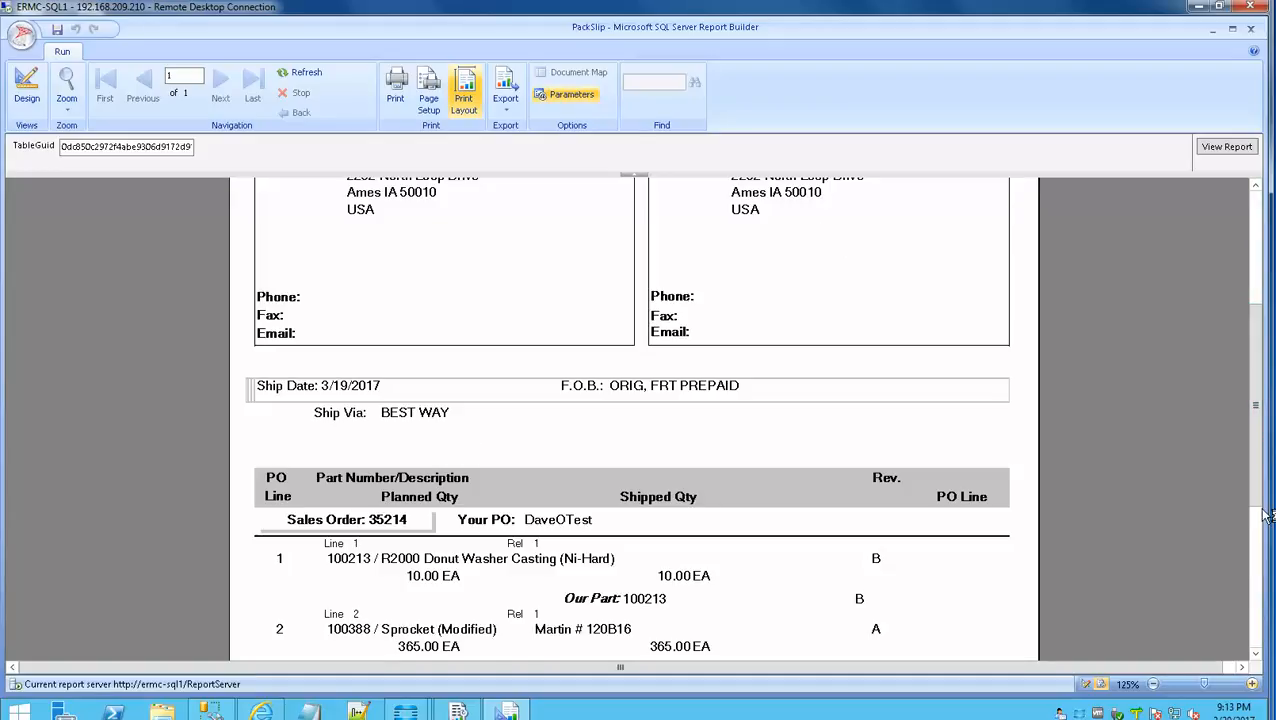
pyautogui.scroll(-3, 1262, 615)
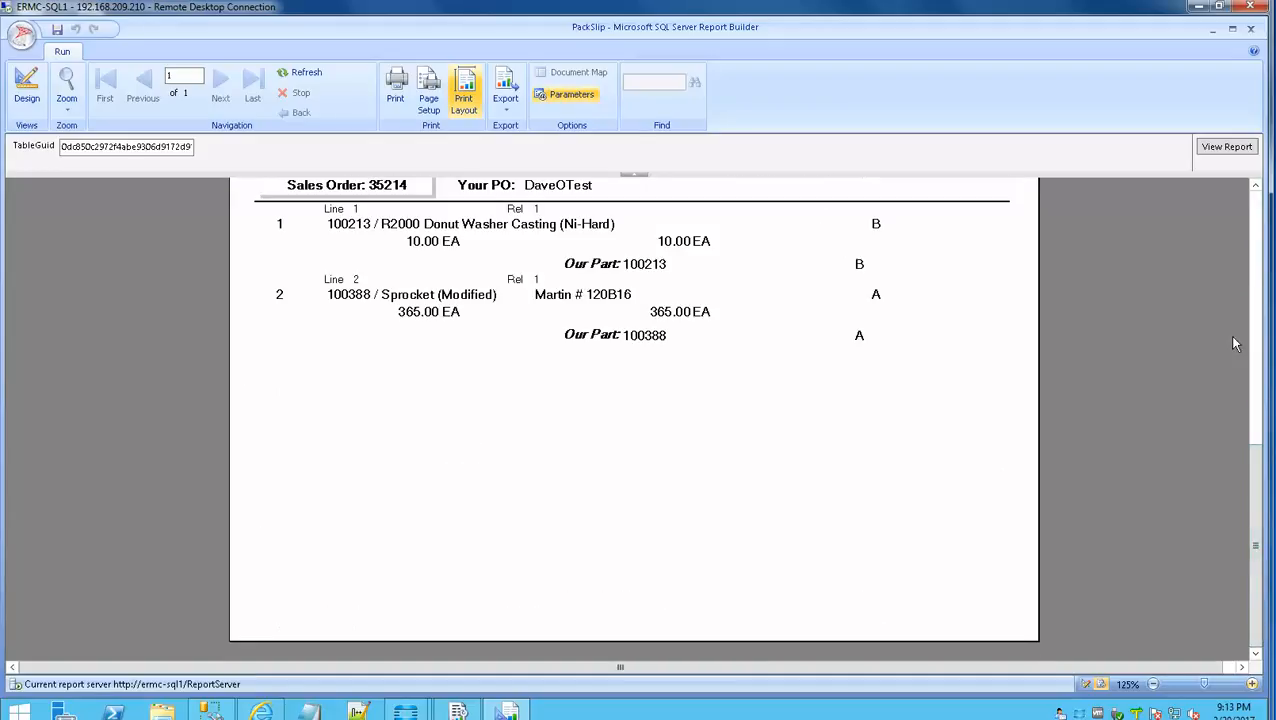
pyautogui.moveTo(1256, 467); pyautogui.dragTo(1262, 430)
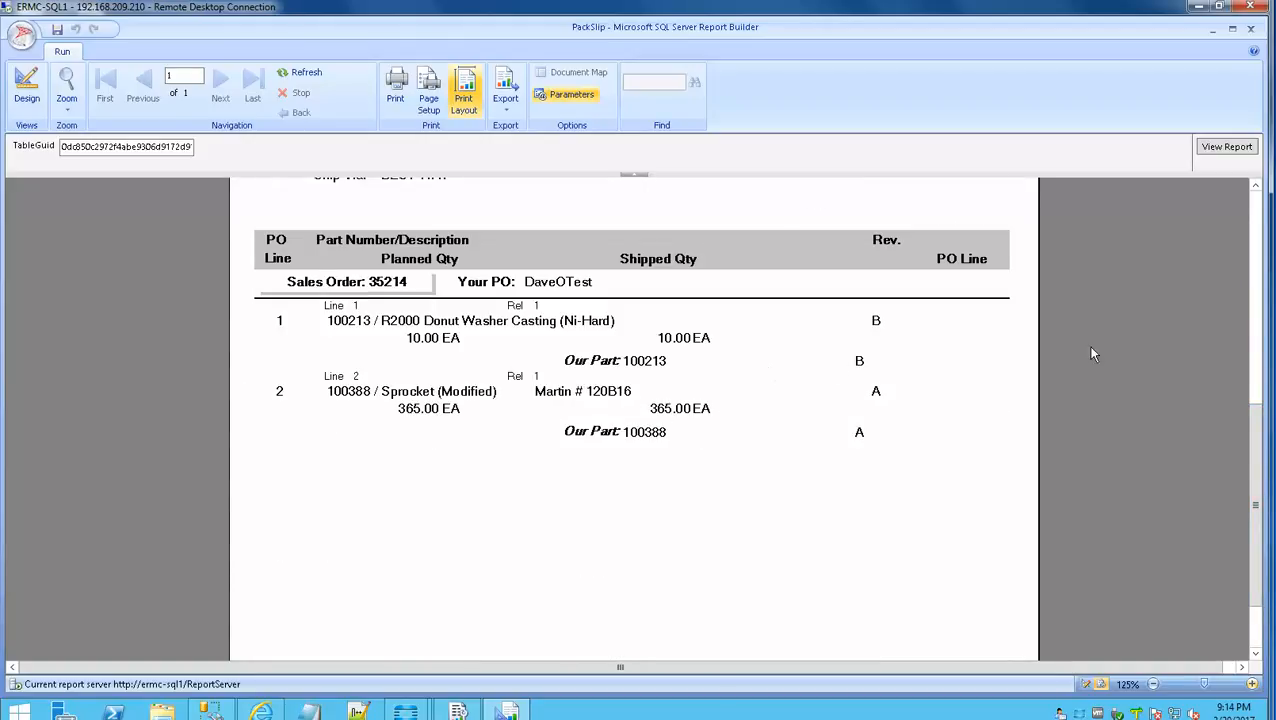
pyautogui.click(1256, 202)
pyautogui.click(1256, 202)
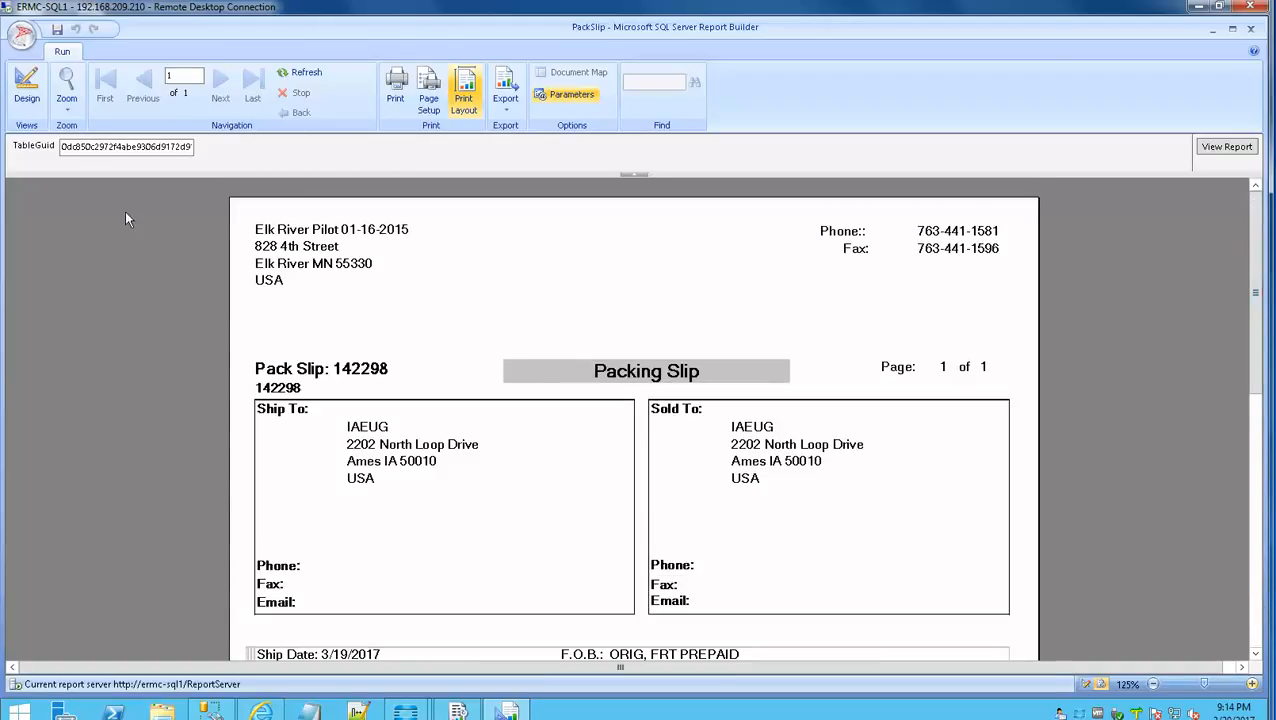
pyautogui.click(27, 92)
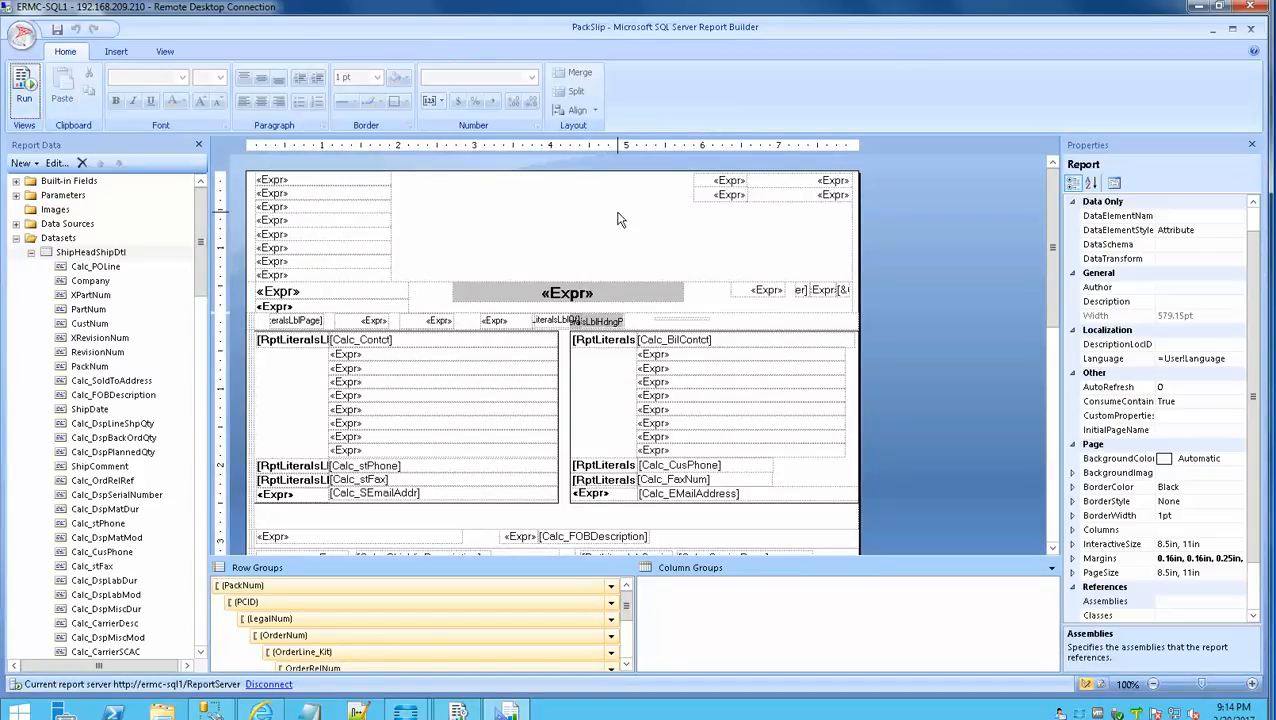
# - Open ShipHeadShipDtl's Dataset Properties and browse its Fields, Options, Filters and Parameters pages
pyautogui.click(31, 253)
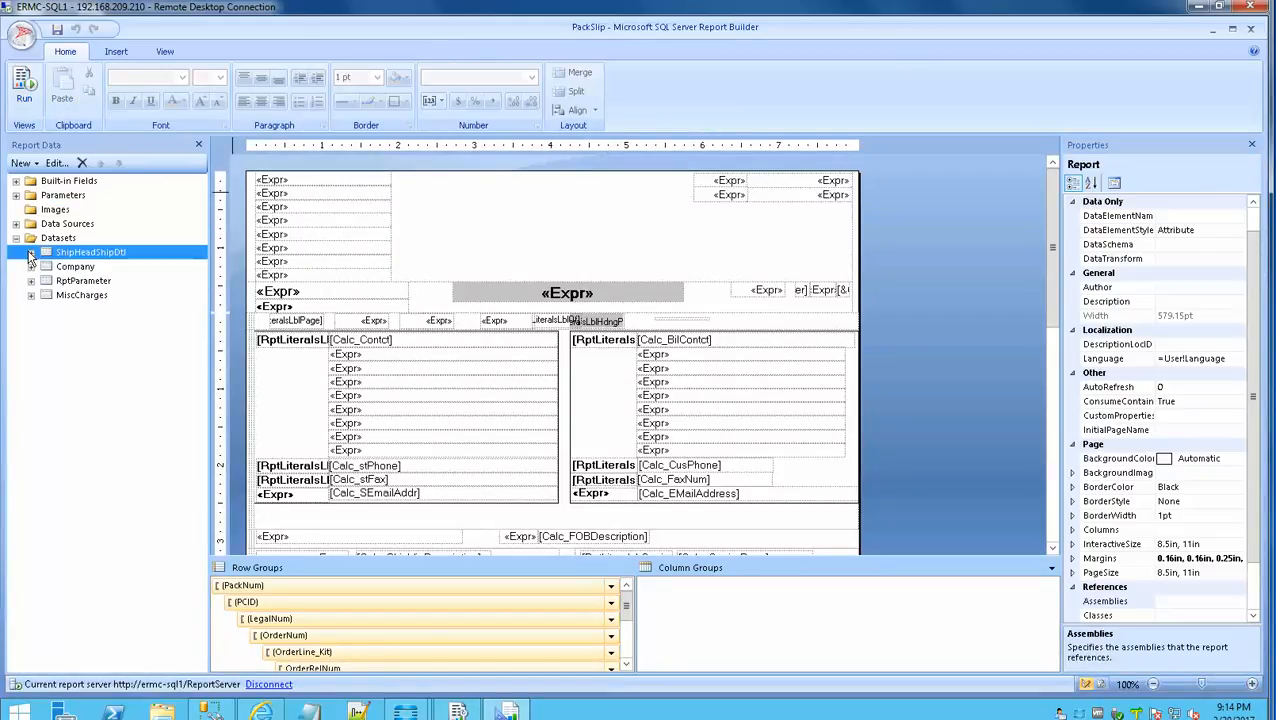
pyautogui.click(31, 253)
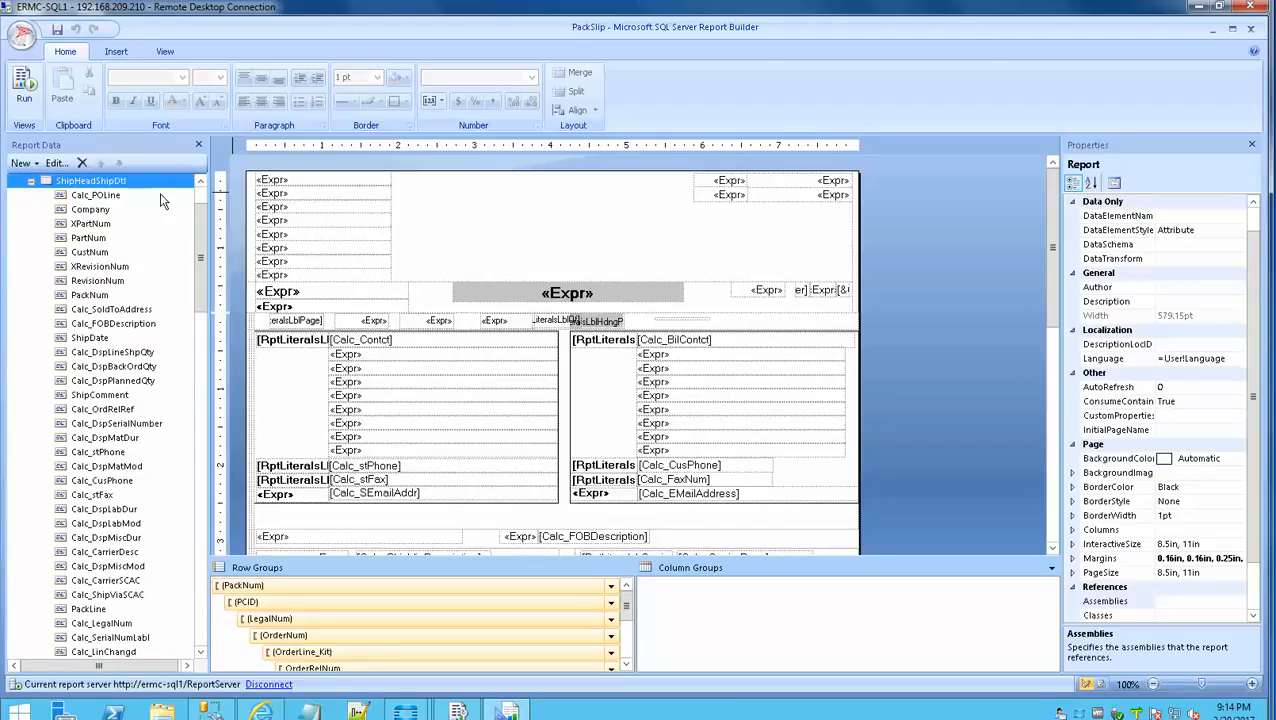
pyautogui.moveTo(200, 245); pyautogui.dragTo(210, 180)
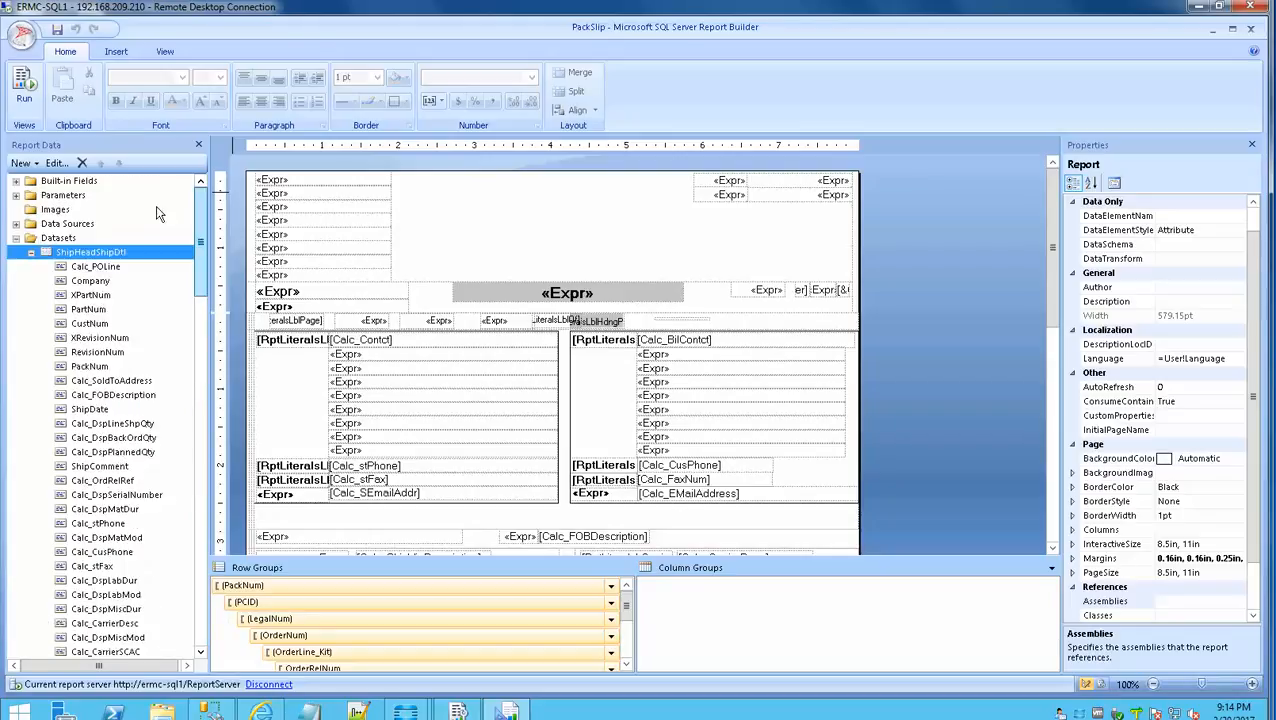
pyautogui.rightClick(105, 252)
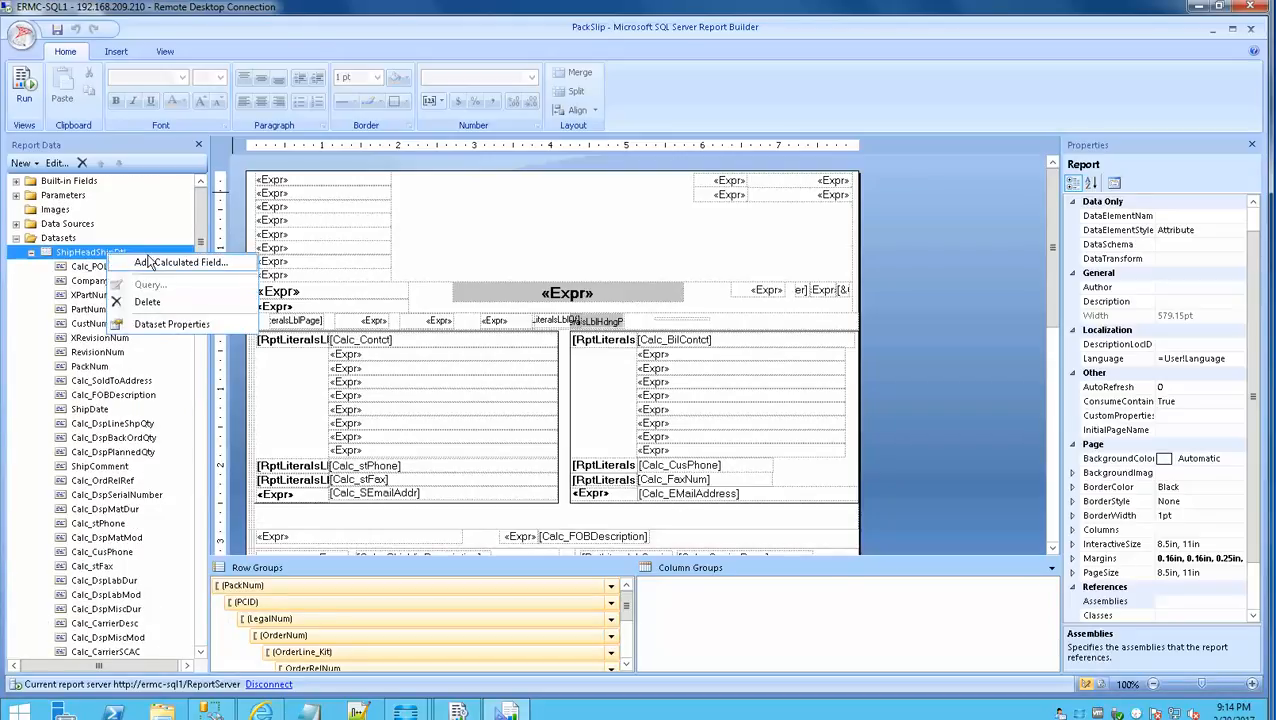
pyautogui.click(172, 324)
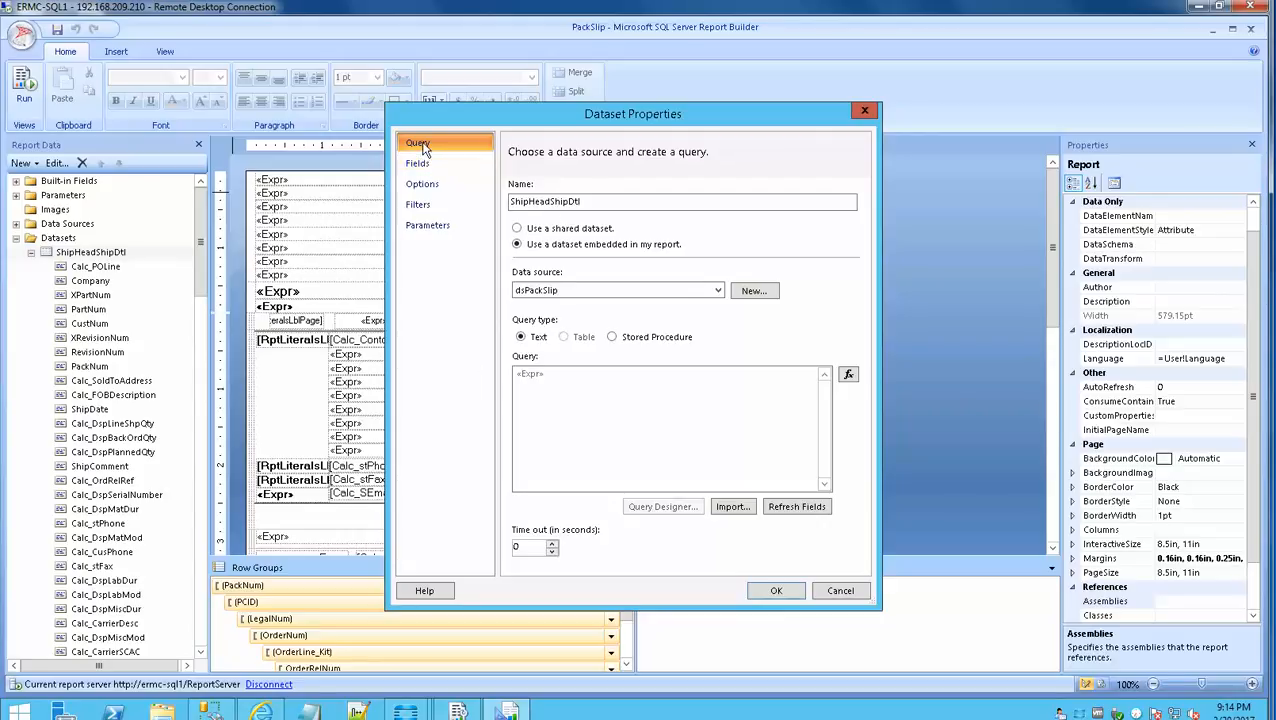
pyautogui.click(427, 166)
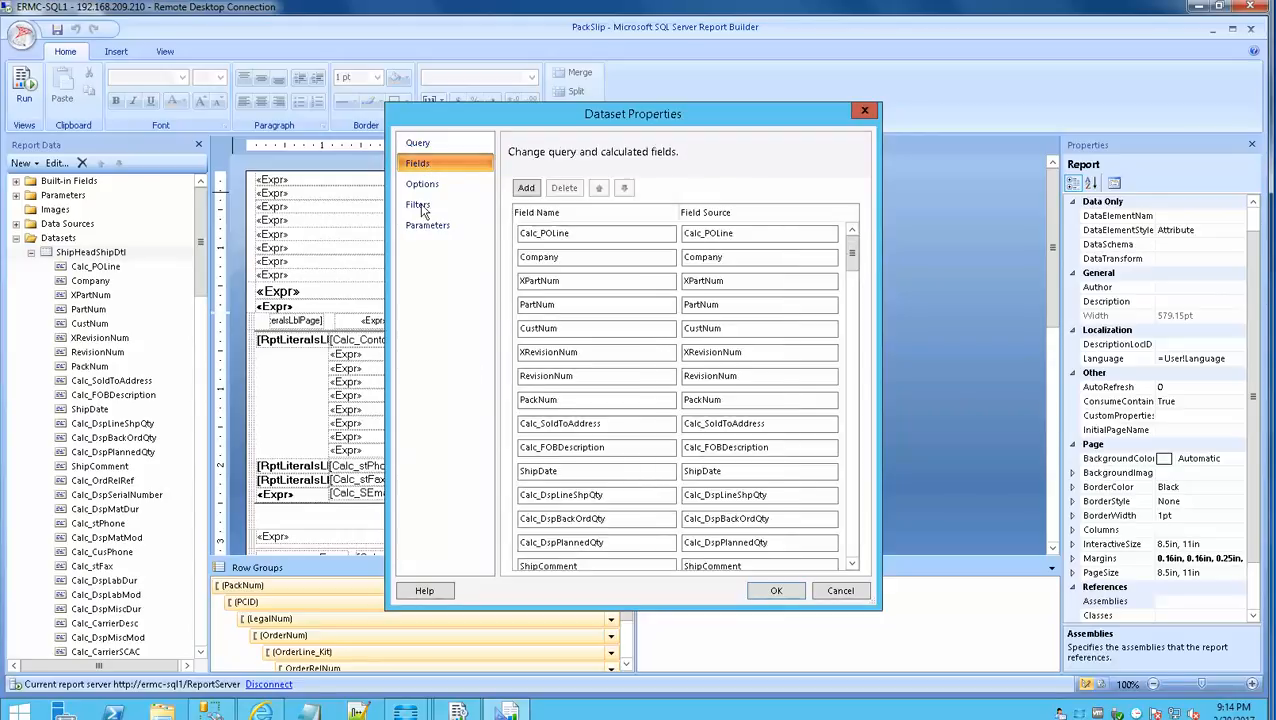
pyautogui.click(428, 186)
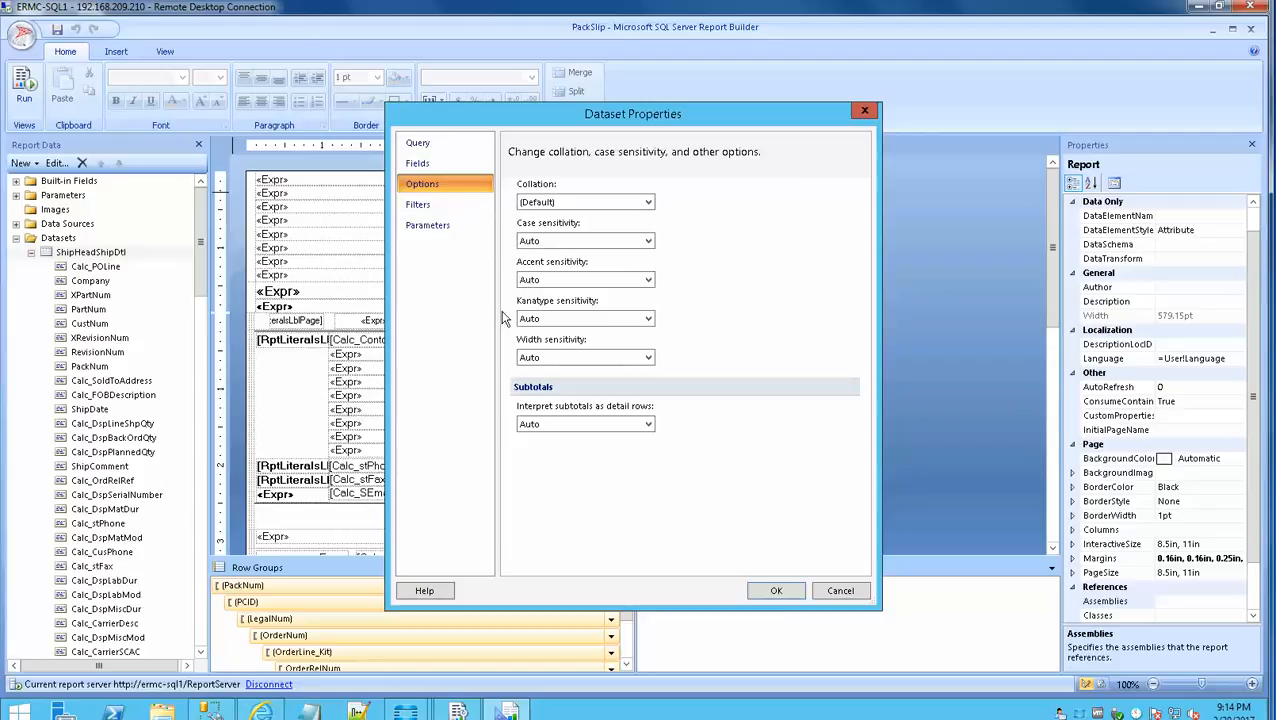
pyautogui.click(432, 208)
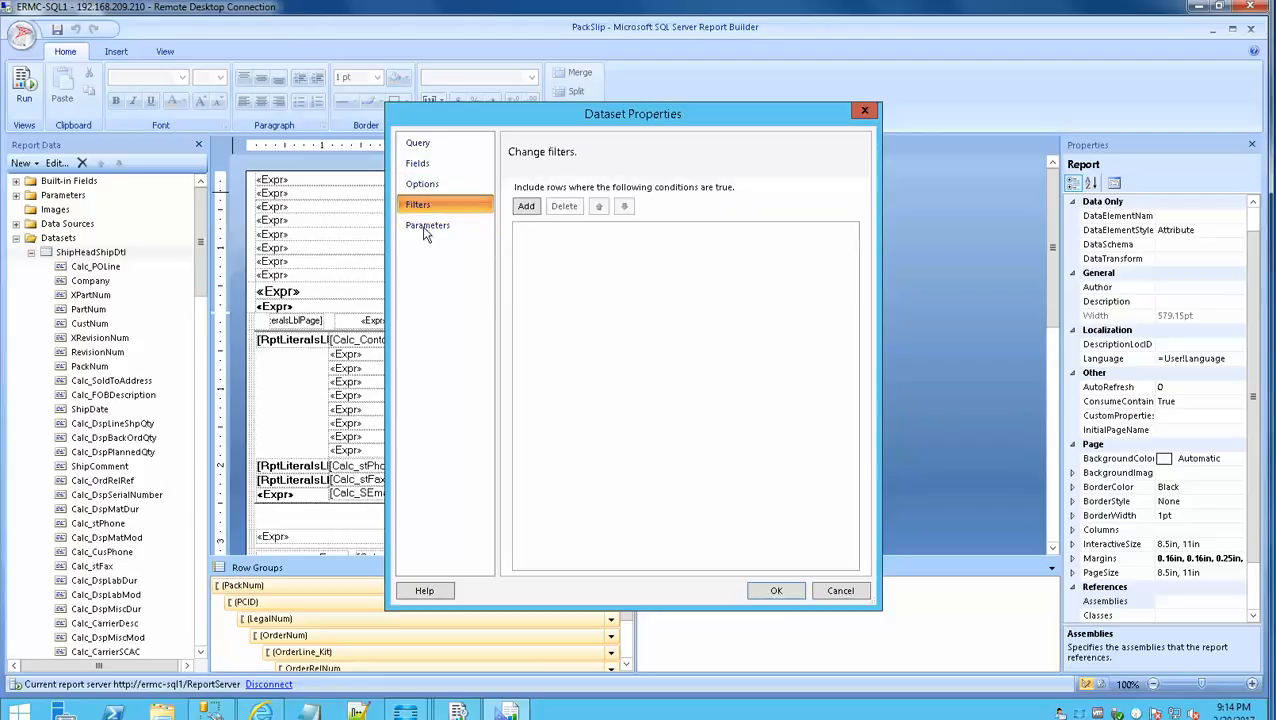
pyautogui.click(426, 228)
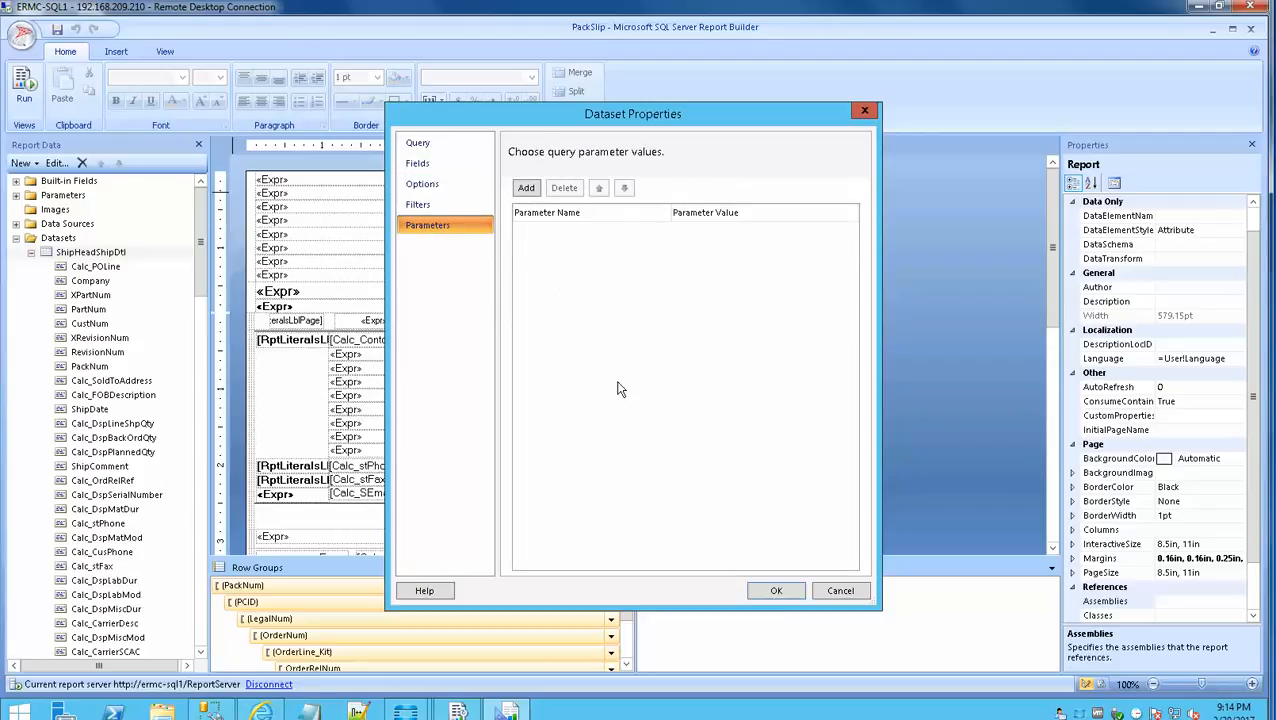
pyautogui.click(417, 145)
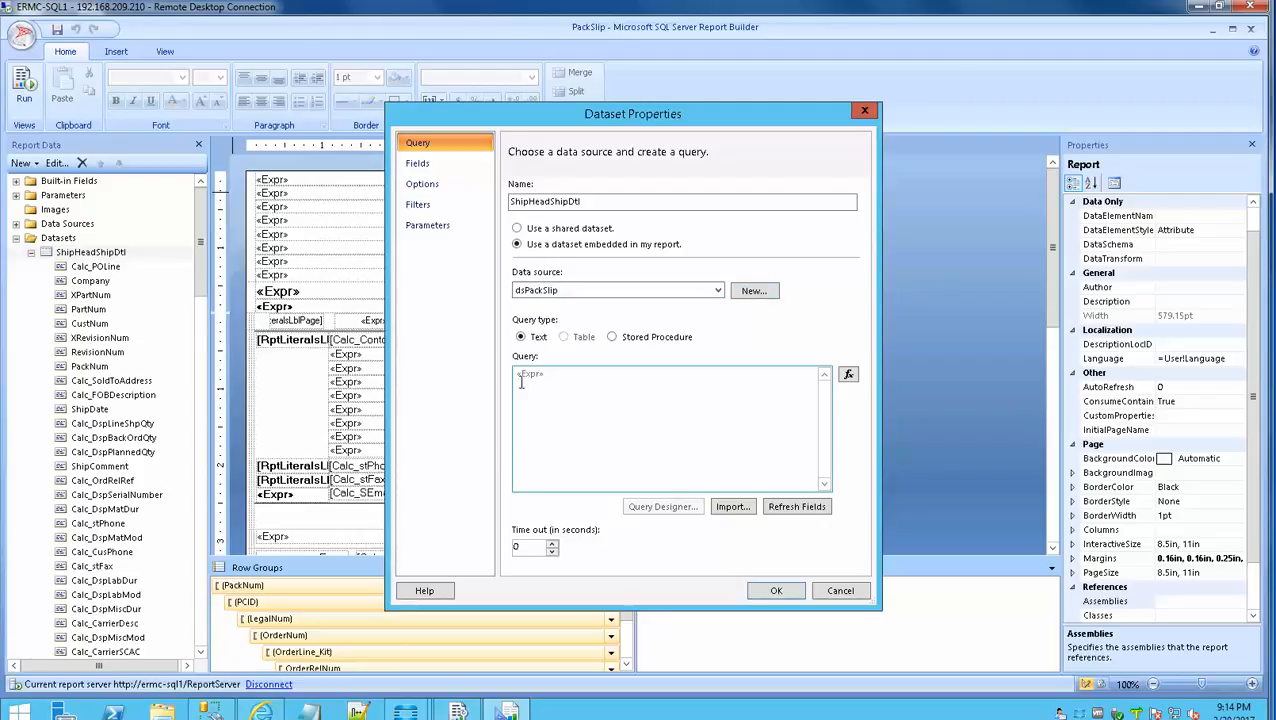
# - Open the query's full expression editor, enlarge it, and select the whole SQL query
pyautogui.click(848, 374)
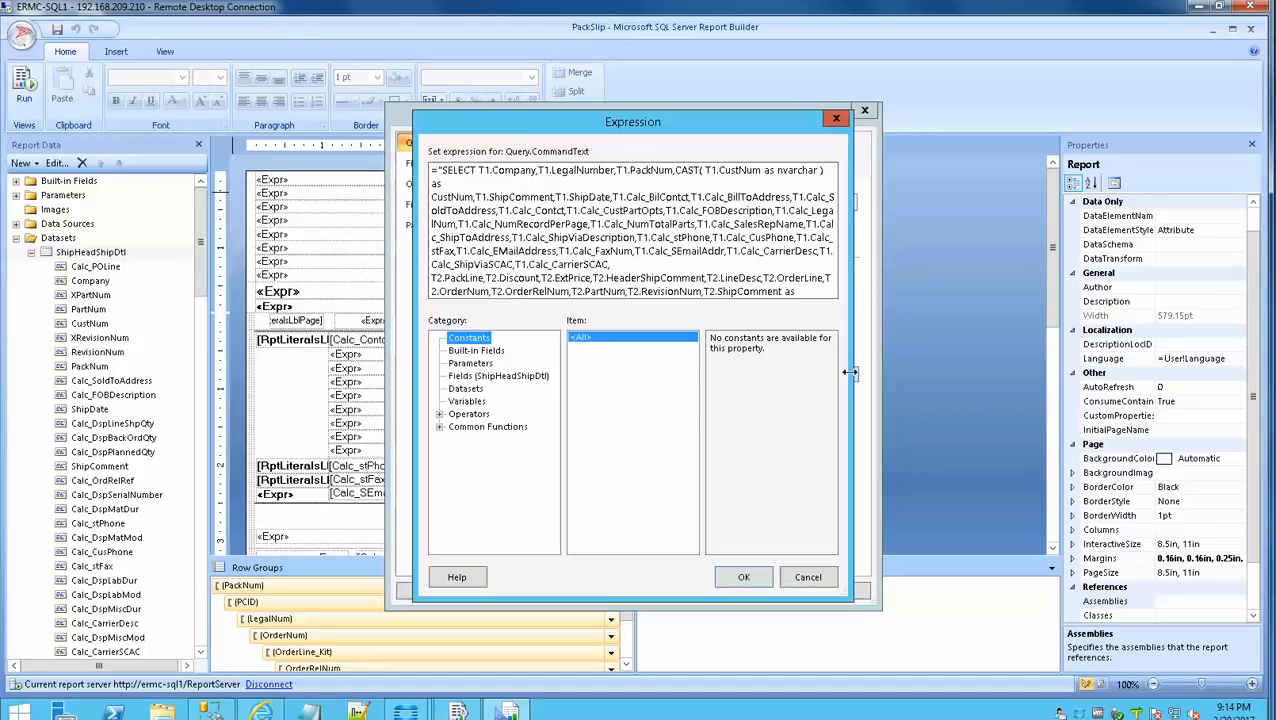
pyautogui.moveTo(601, 127); pyautogui.dragTo(364, 37)
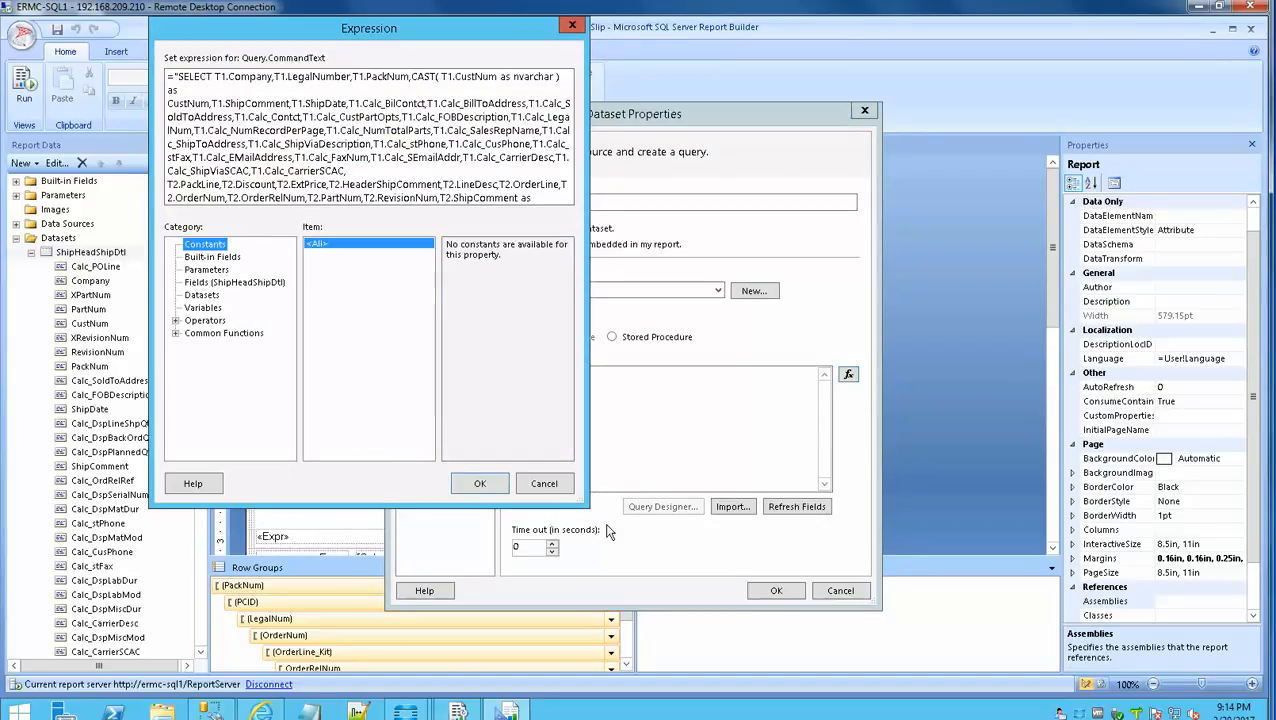
pyautogui.moveTo(693, 513); pyautogui.dragTo(1158, 654)
pyautogui.click(448, 145)
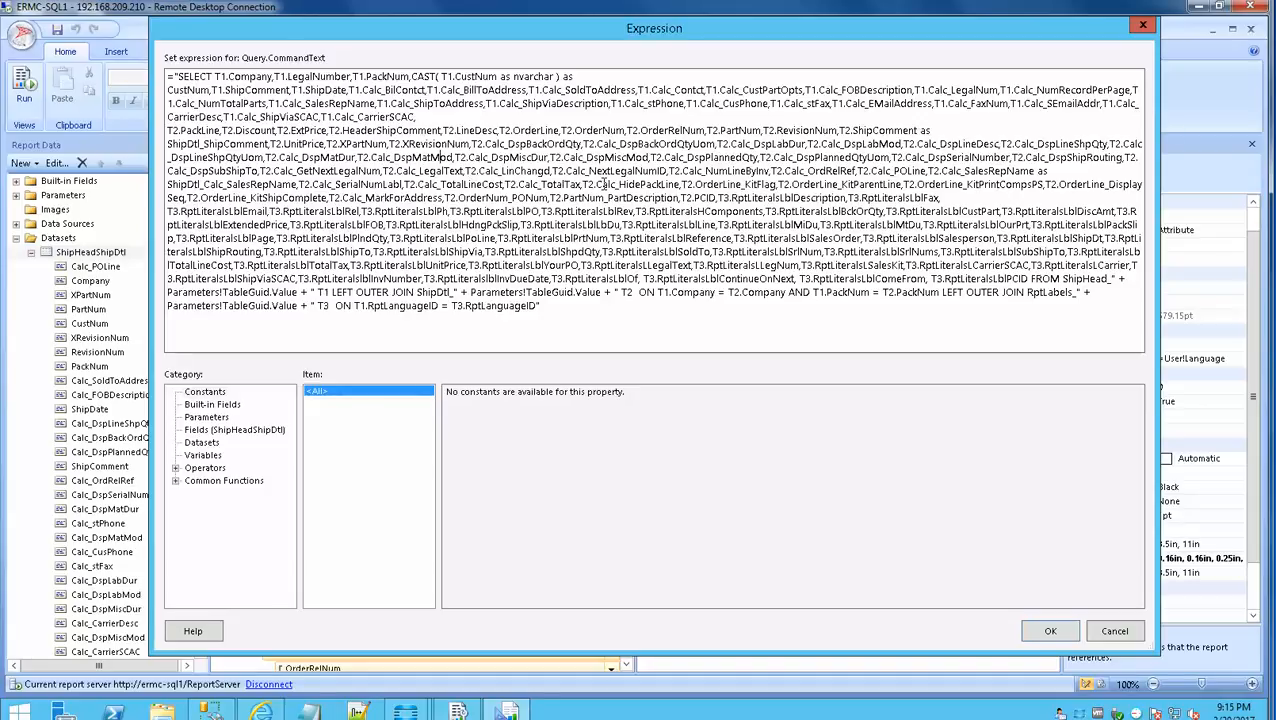
pyautogui.hotkey('ctrl', 'a')
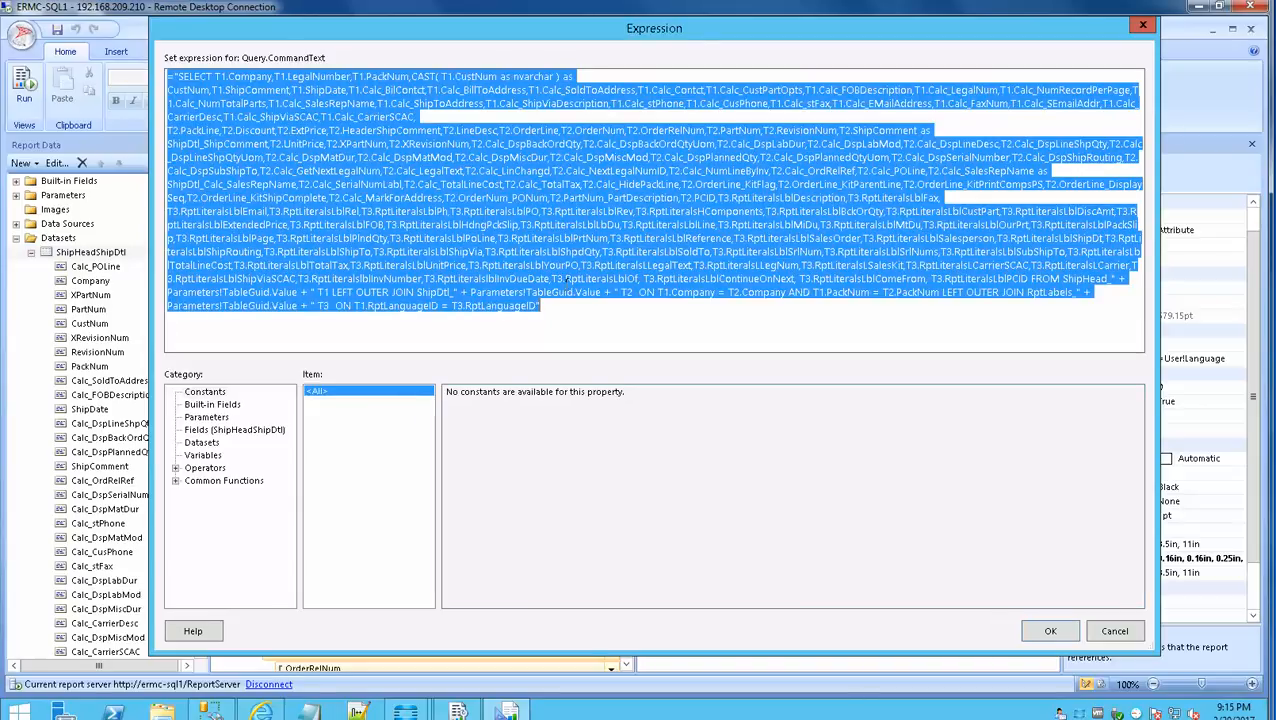
pyautogui.click(358, 710)
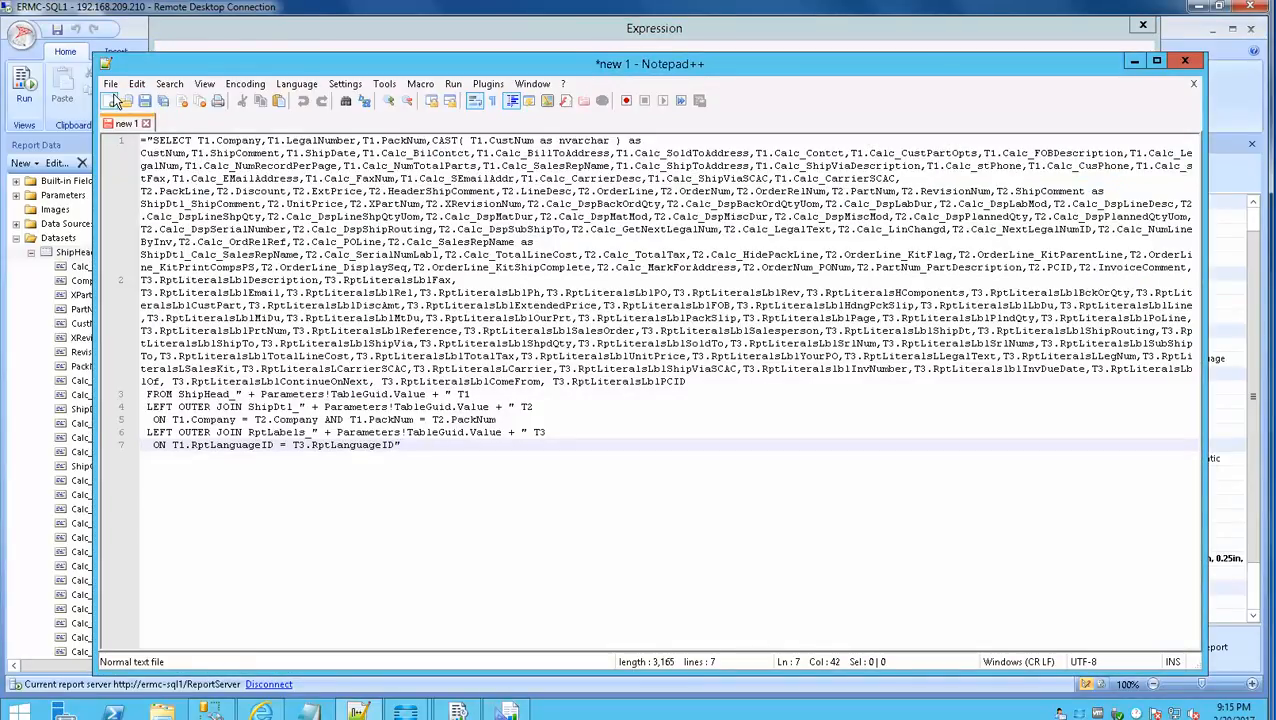
# - Paste the copied SQL query into a new Notepad++ tab and widen the window
pyautogui.click(110, 101)
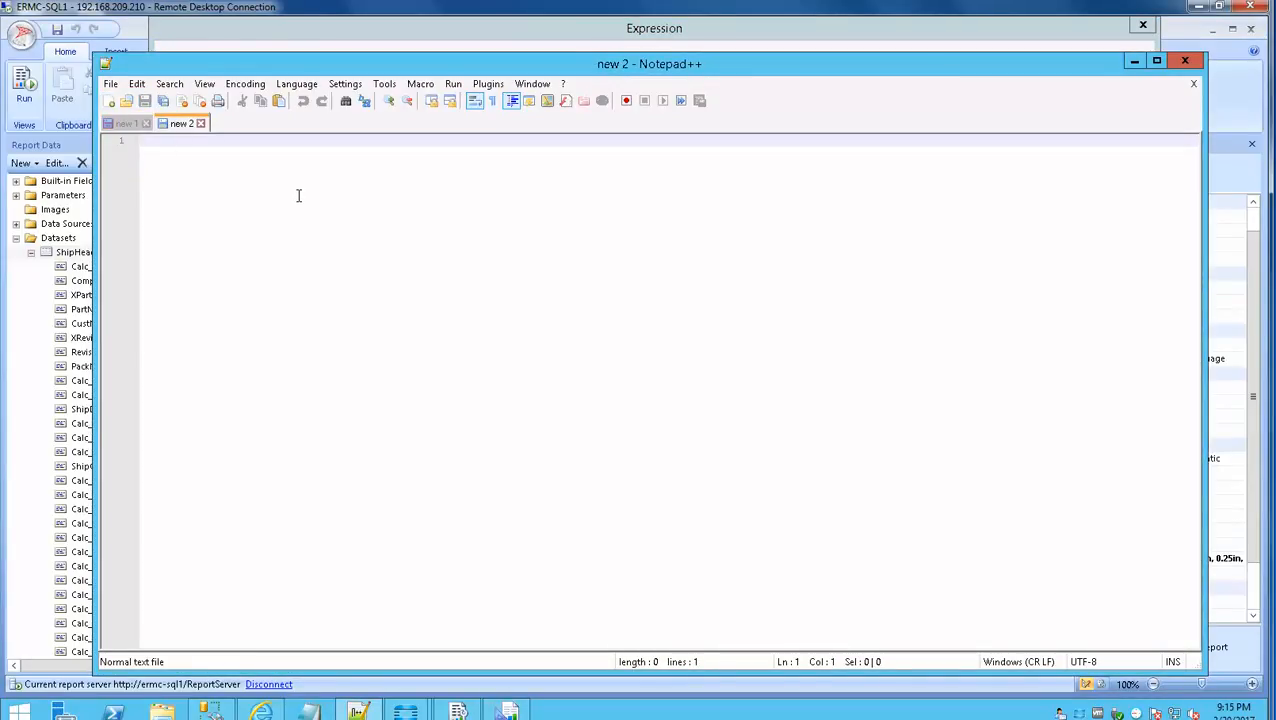
pyautogui.hotkey('ctrl', 'v')
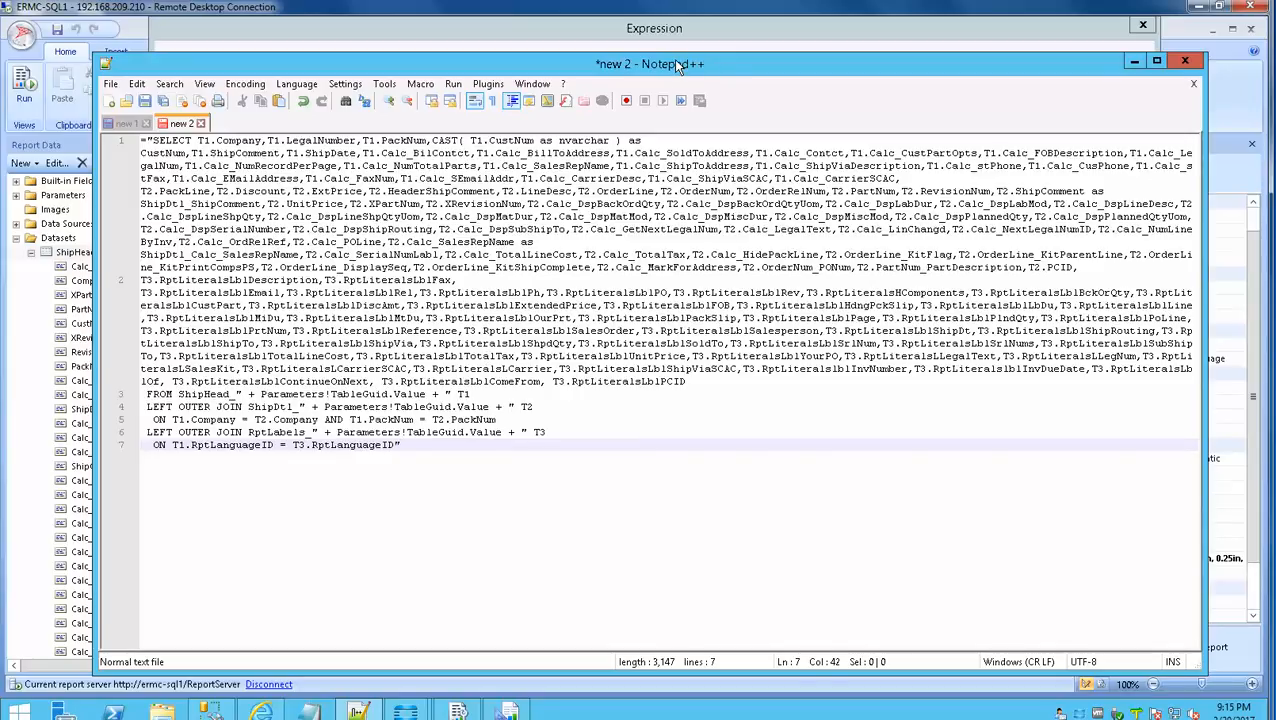
pyautogui.moveTo(673, 59); pyautogui.dragTo(662, 38)
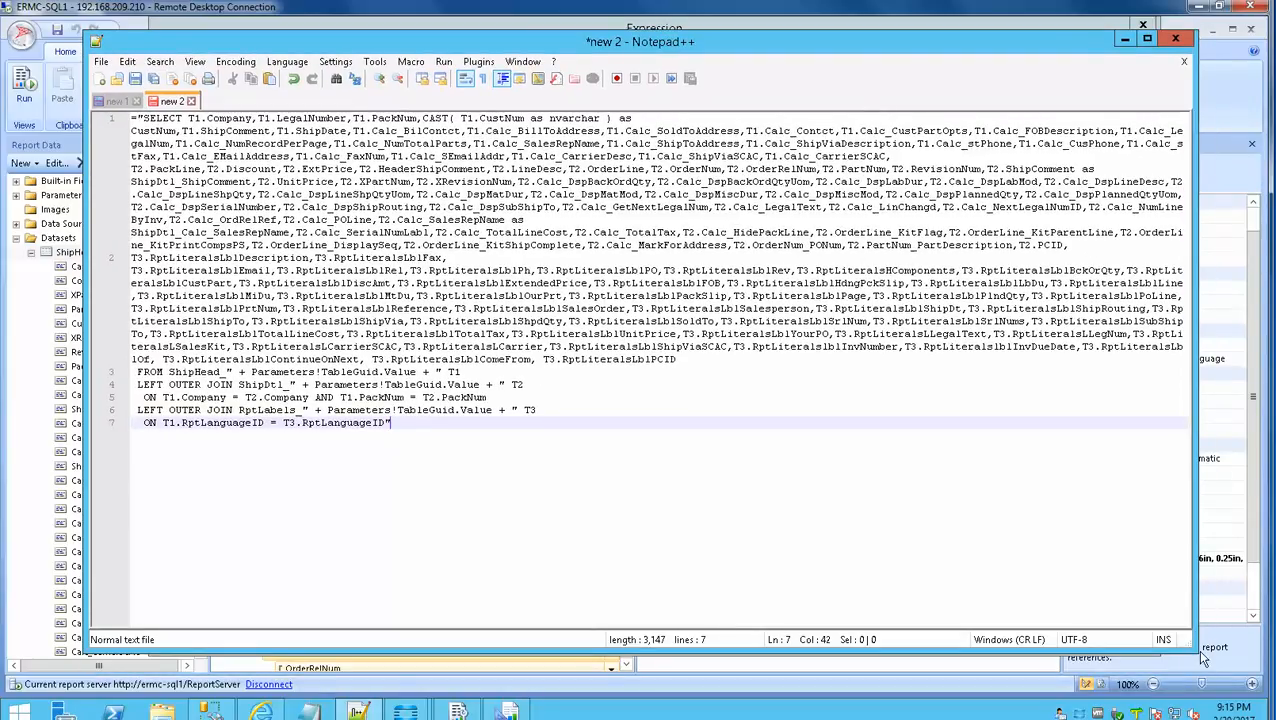
pyautogui.moveTo(1190, 648); pyautogui.dragTo(1236, 650)
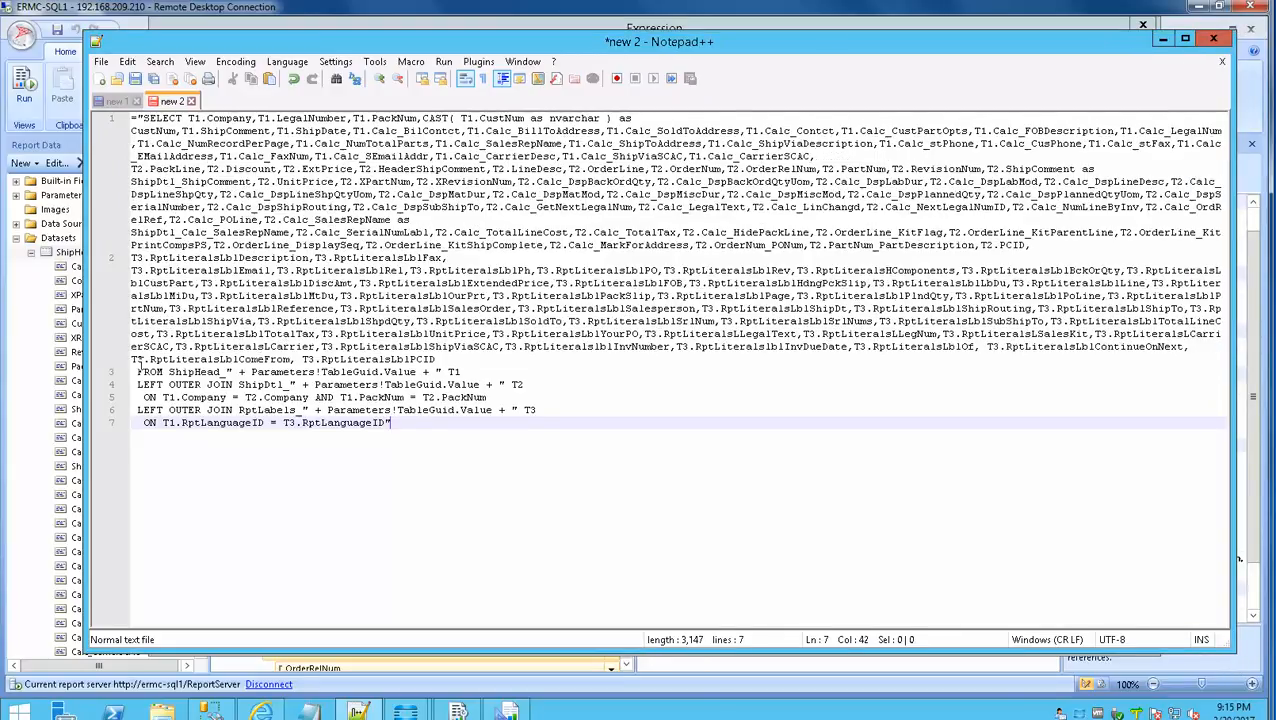
# - Review the query's SELECT field list and its FROM/JOIN clauses on ShipHead_, ShipDtl_ and RptLabels_
pyautogui.moveTo(138, 372); pyautogui.dragTo(151, 372)
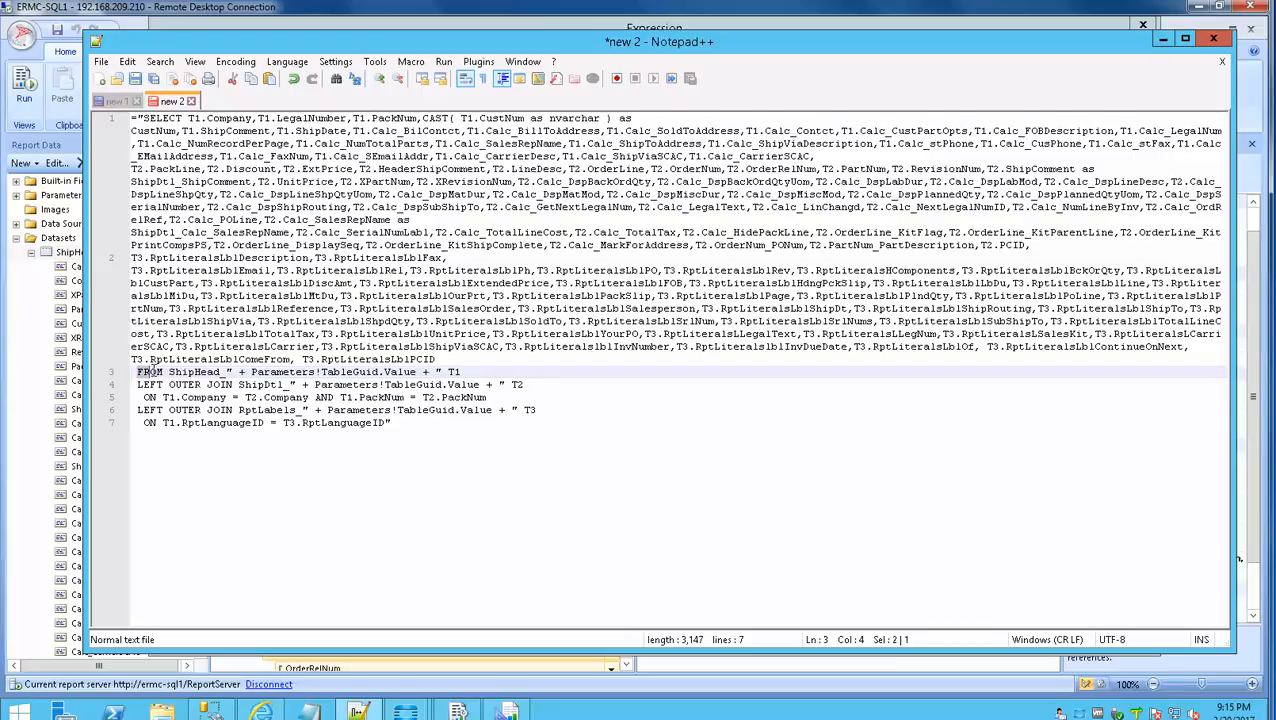
pyautogui.moveTo(138, 118); pyautogui.dragTo(182, 119)
pyautogui.click(233, 170)
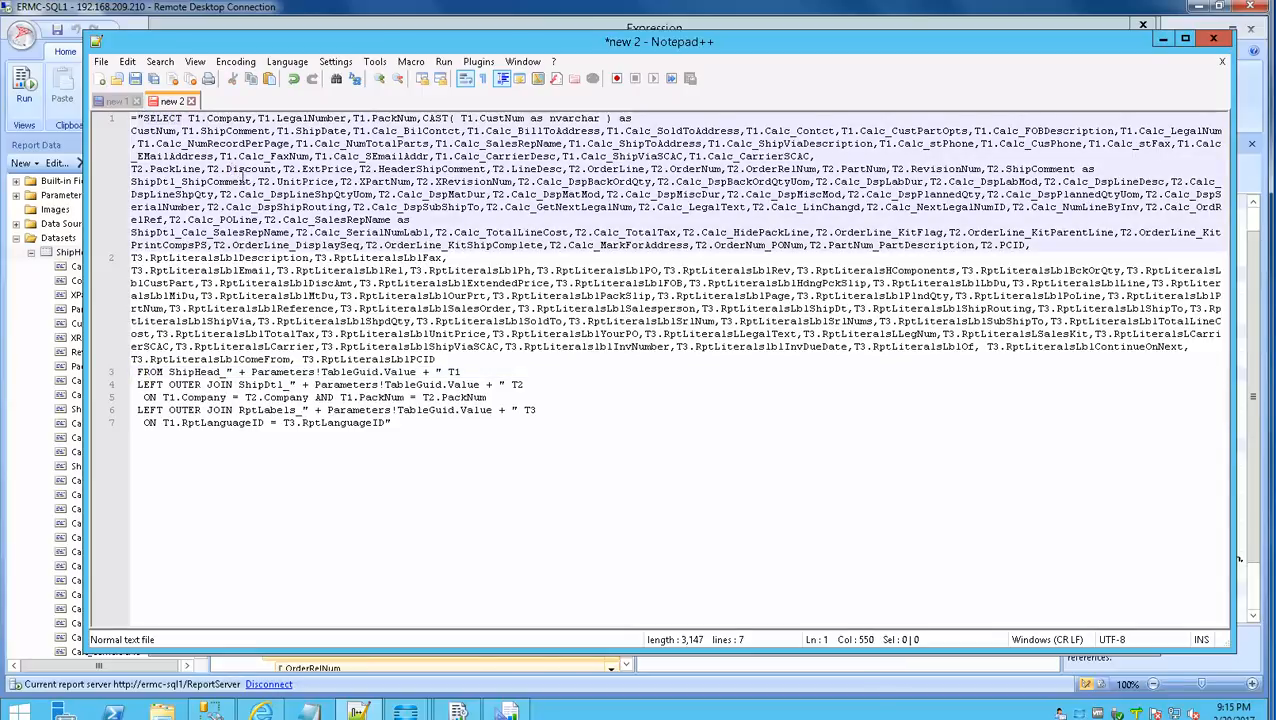
pyautogui.click(138, 118)
pyautogui.moveTo(137, 118); pyautogui.dragTo(450, 359)
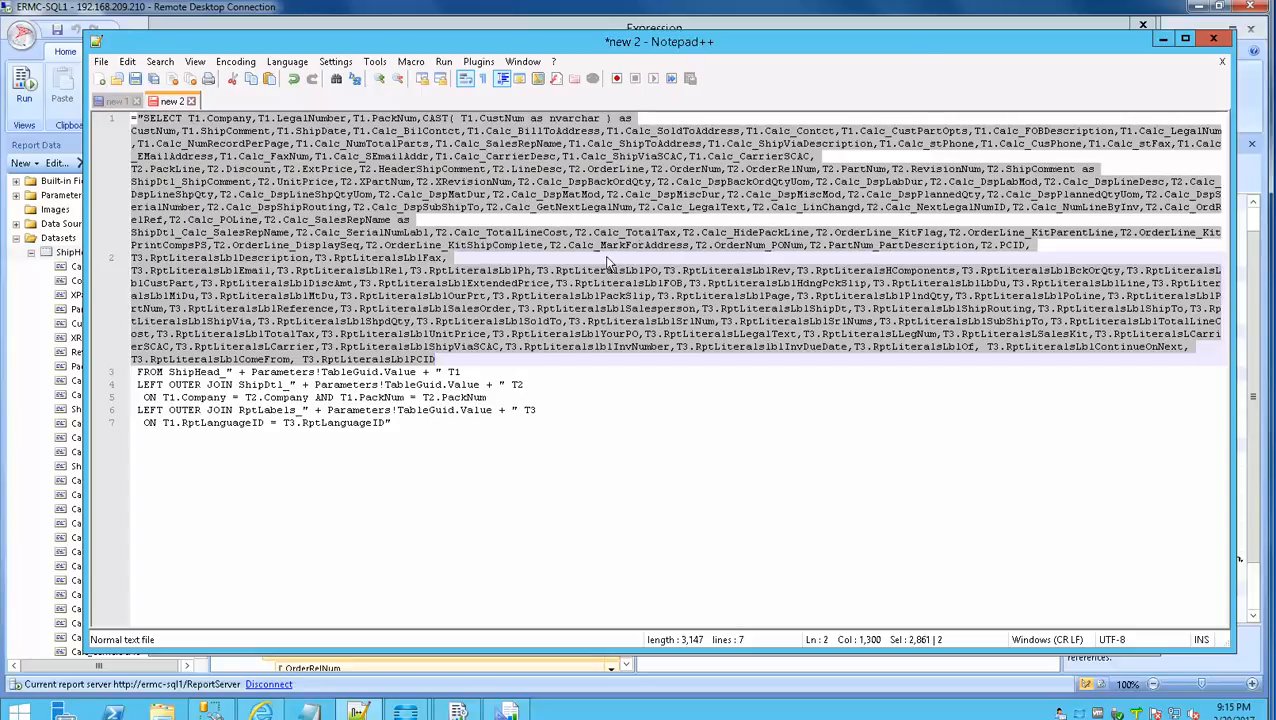
pyautogui.click(441, 157)
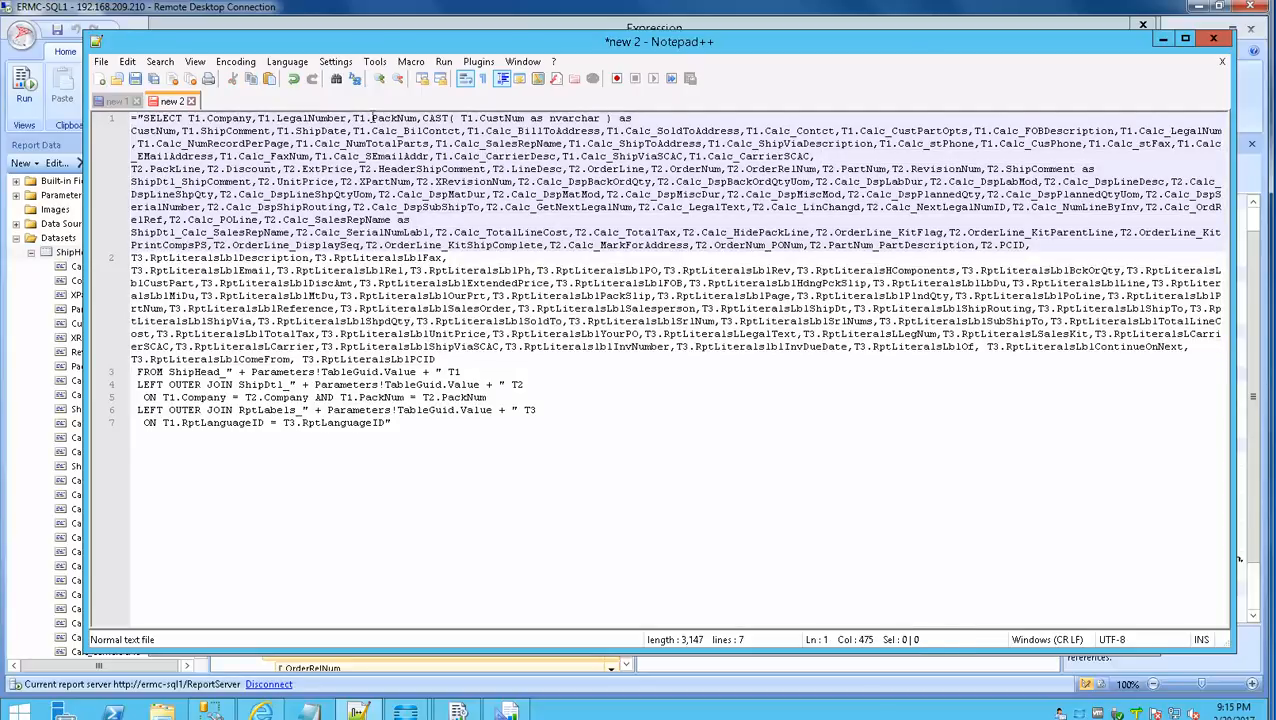
pyautogui.click(353, 118)
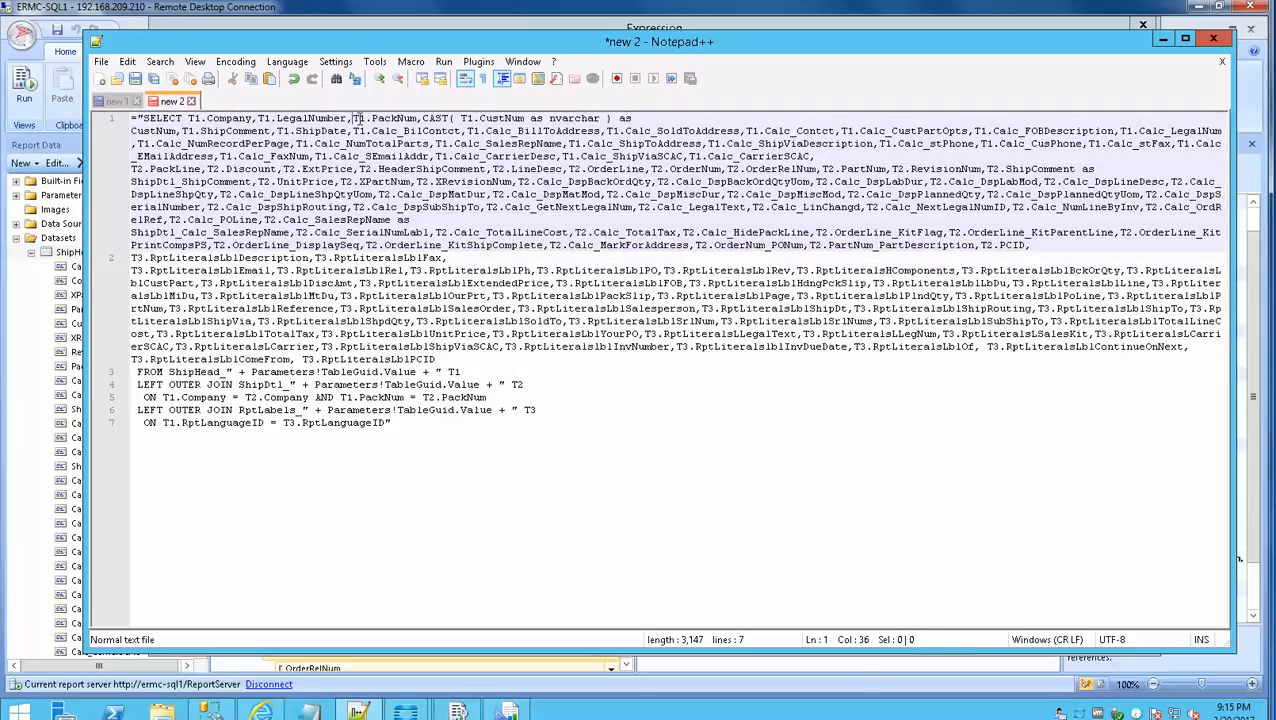
pyautogui.click(467, 118)
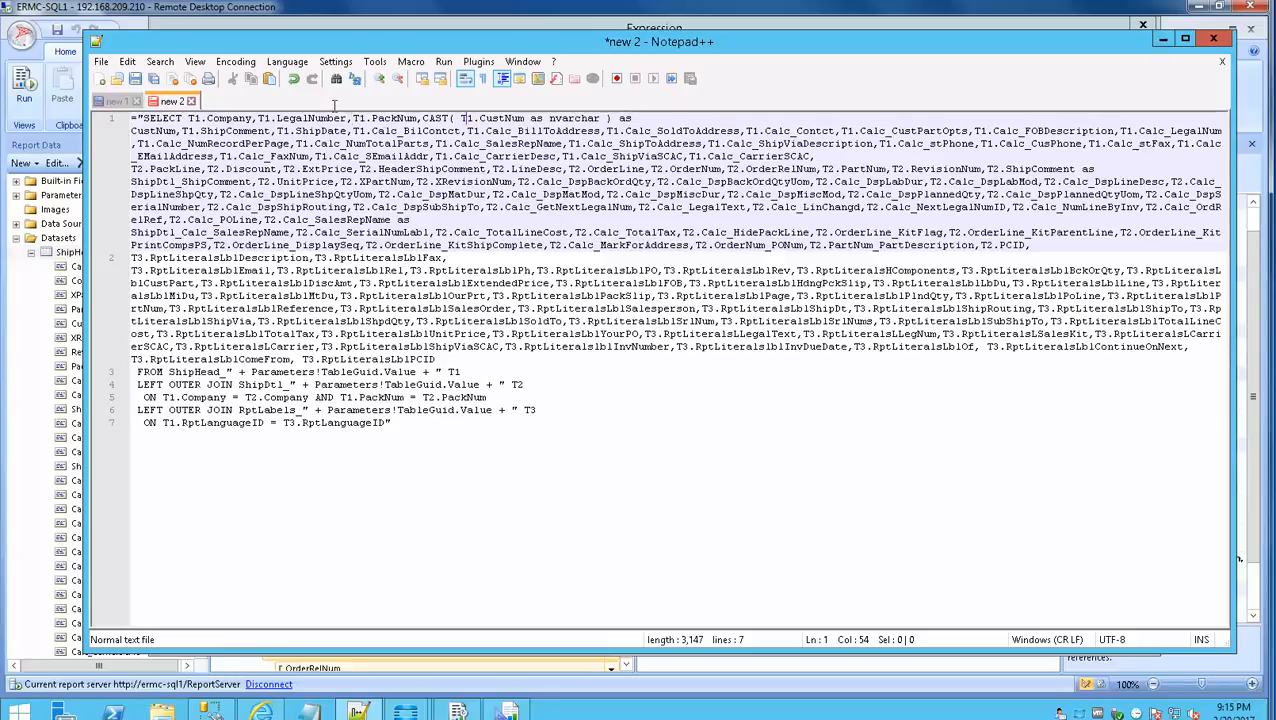
pyautogui.click(259, 118)
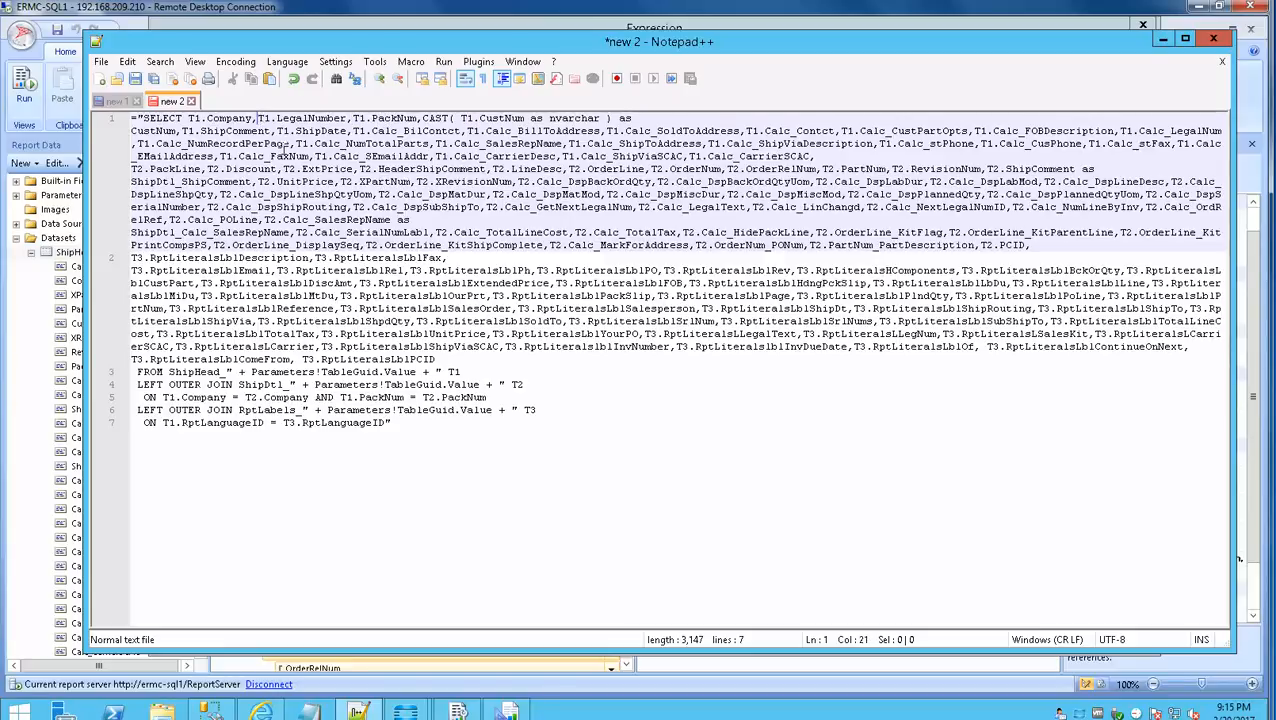
pyautogui.click(417, 182)
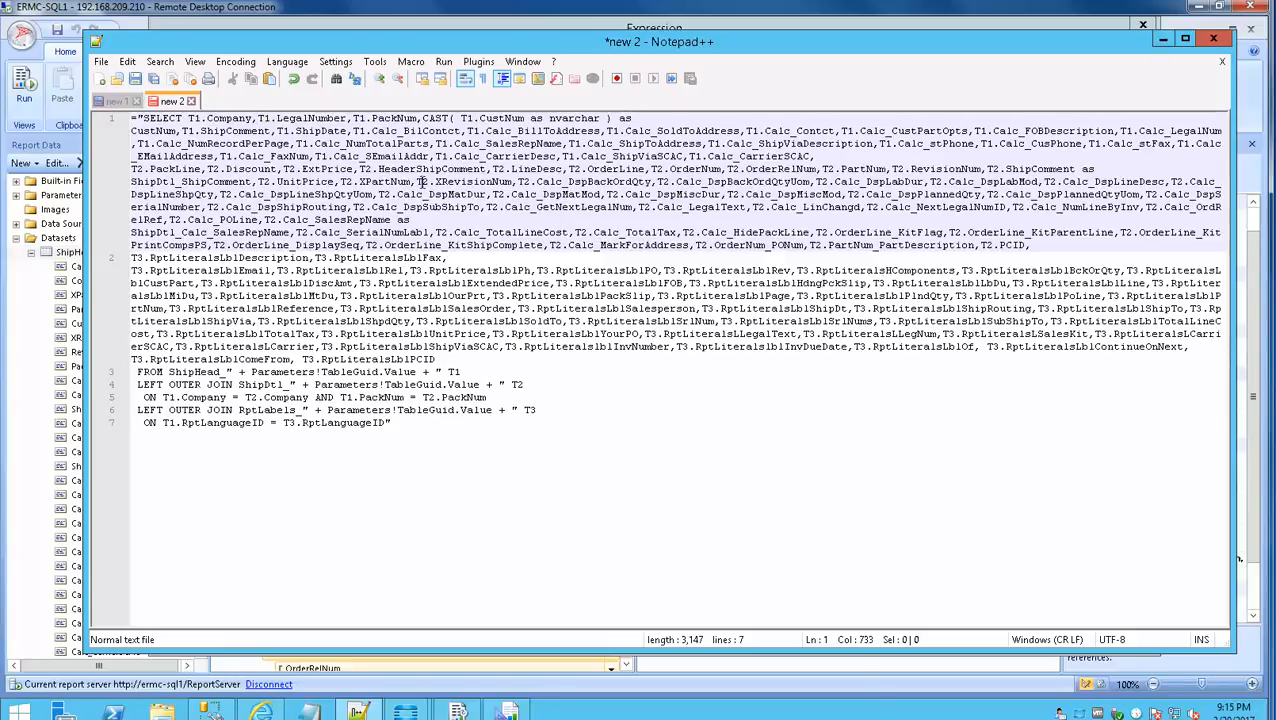
pyautogui.click(405, 270)
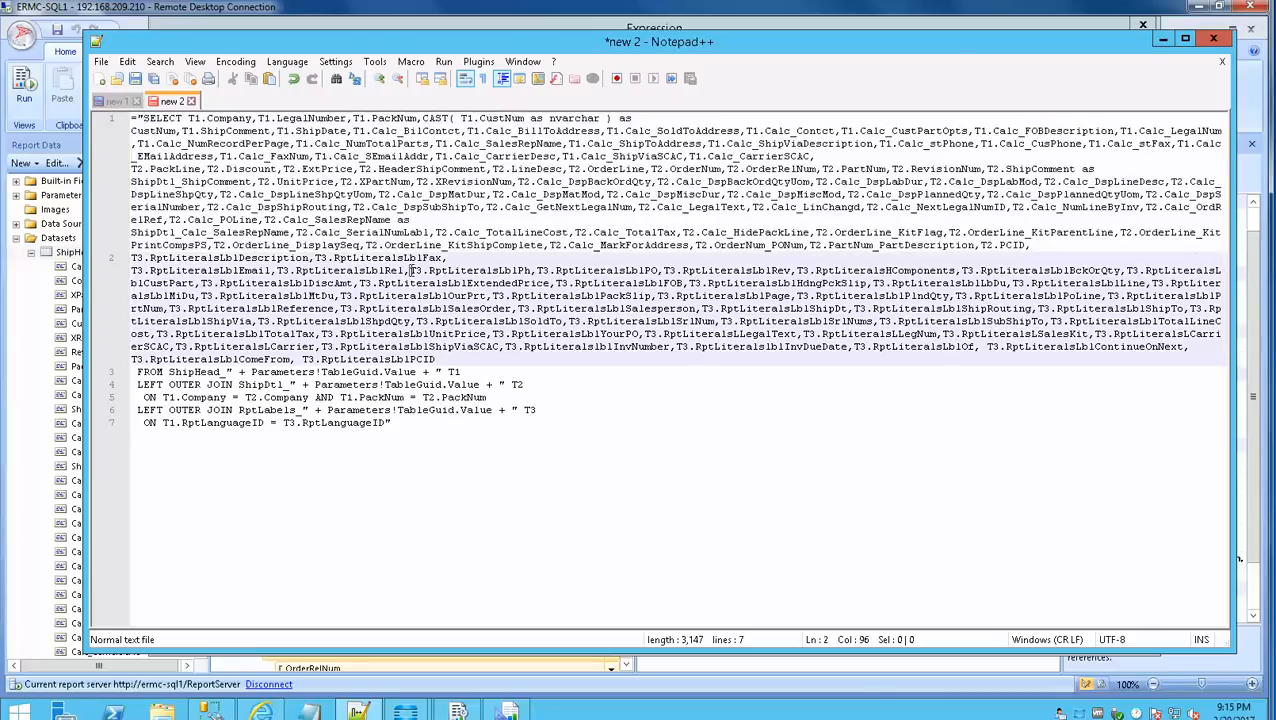
pyautogui.click(138, 371)
pyautogui.moveTo(138, 371); pyautogui.dragTo(442, 436)
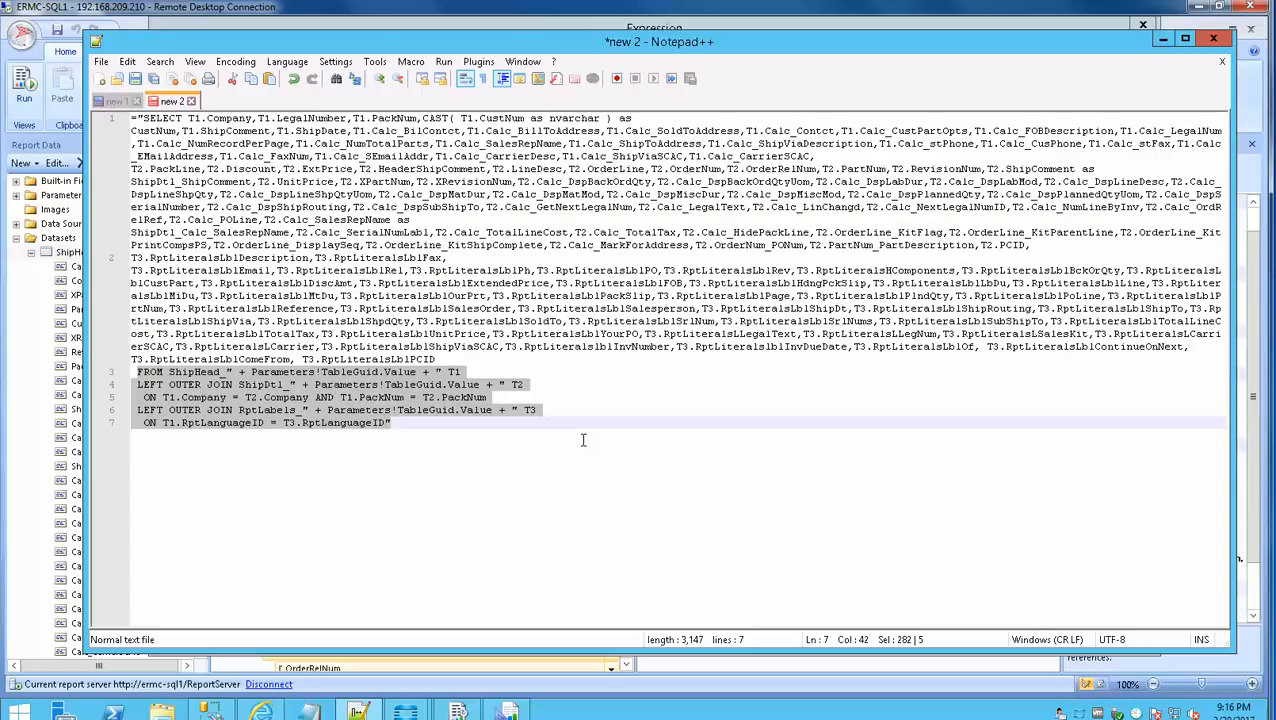
pyautogui.click(592, 376)
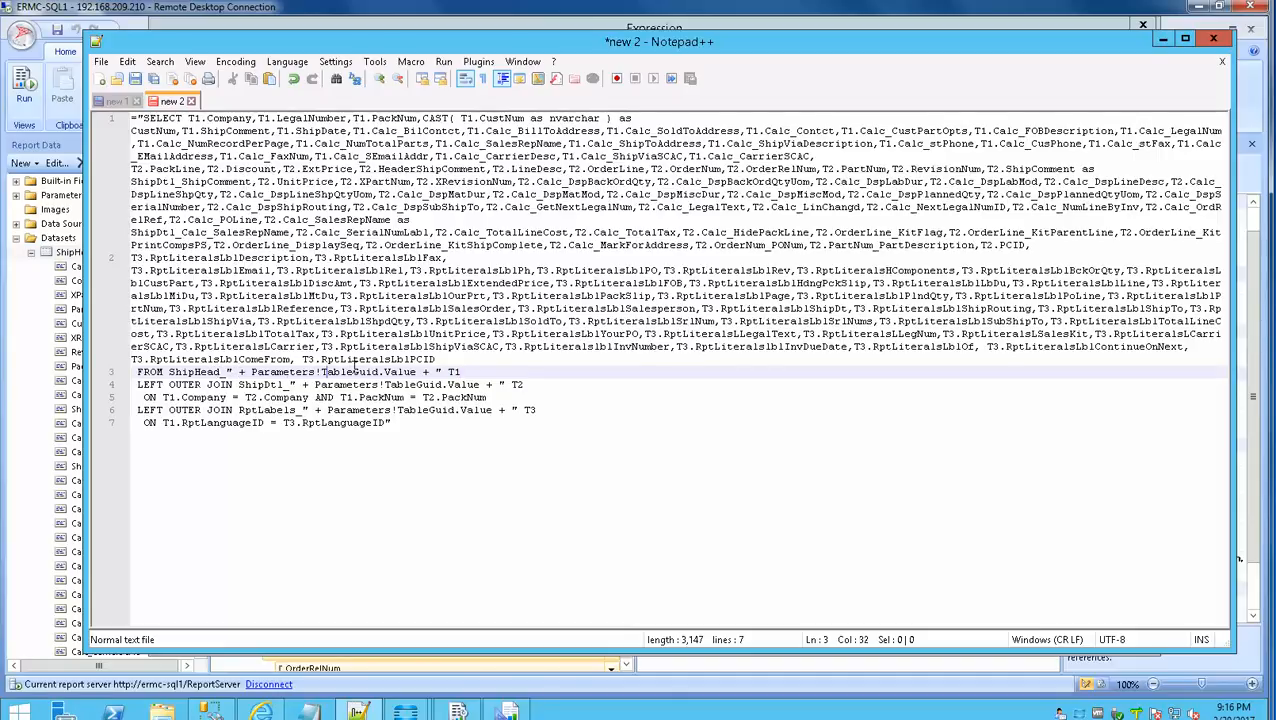
pyautogui.moveTo(322, 371); pyautogui.dragTo(415, 372)
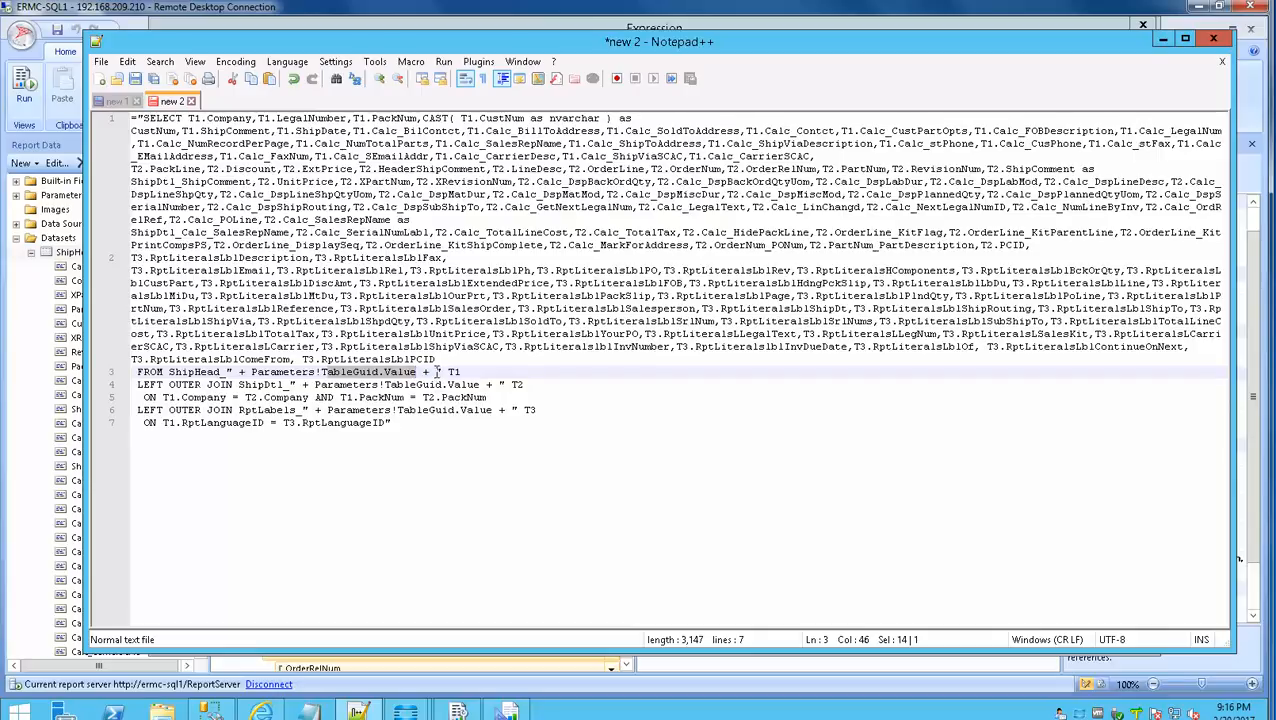
pyautogui.doubleClick(452, 372)
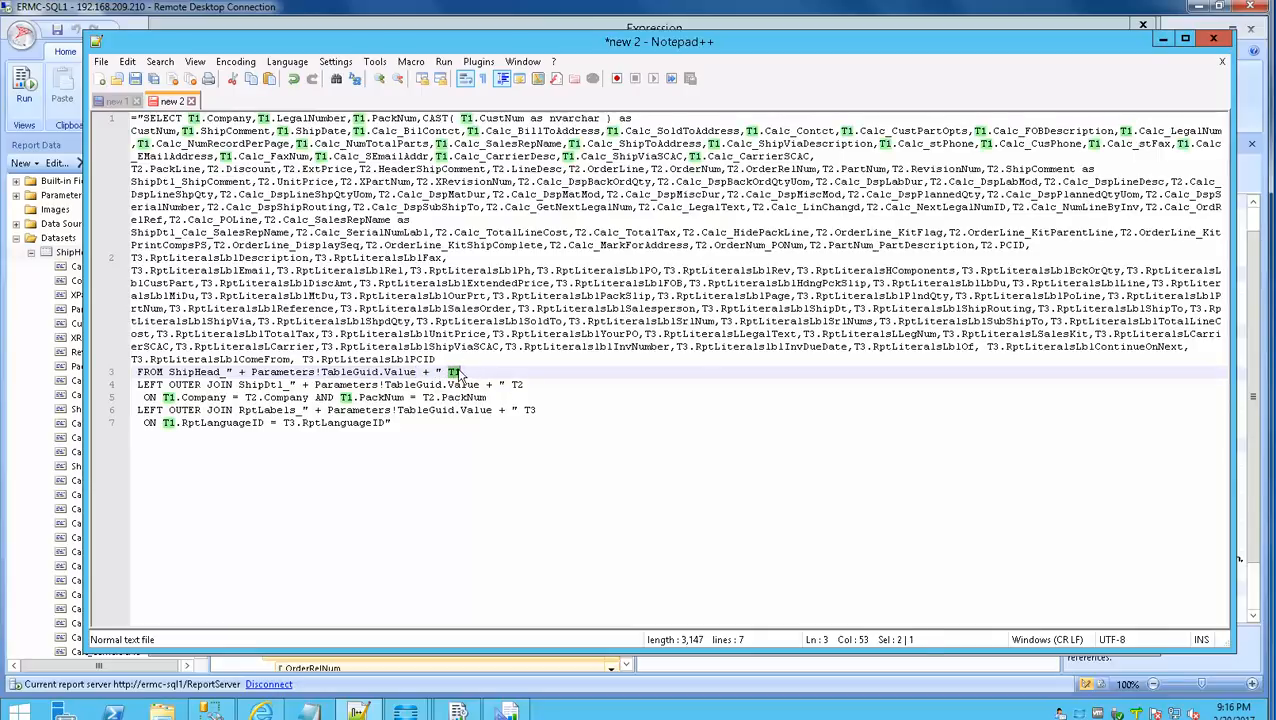
pyautogui.click(561, 383)
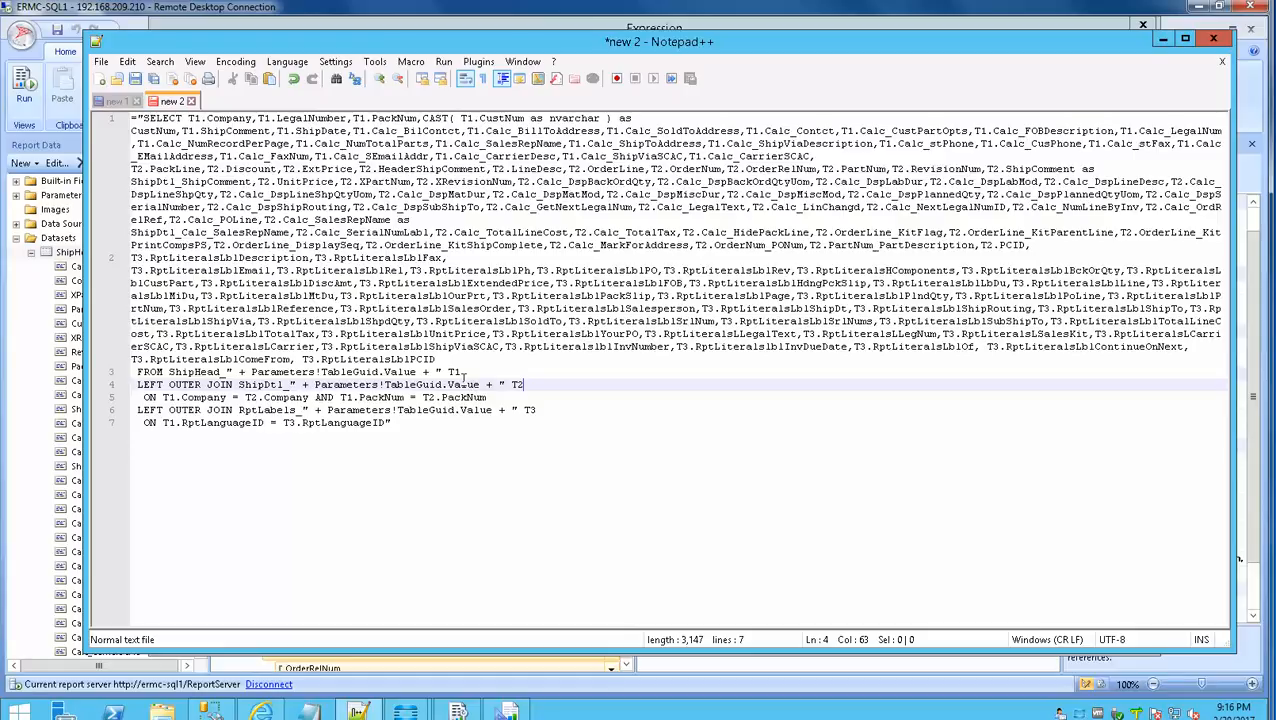
pyautogui.click(449, 372)
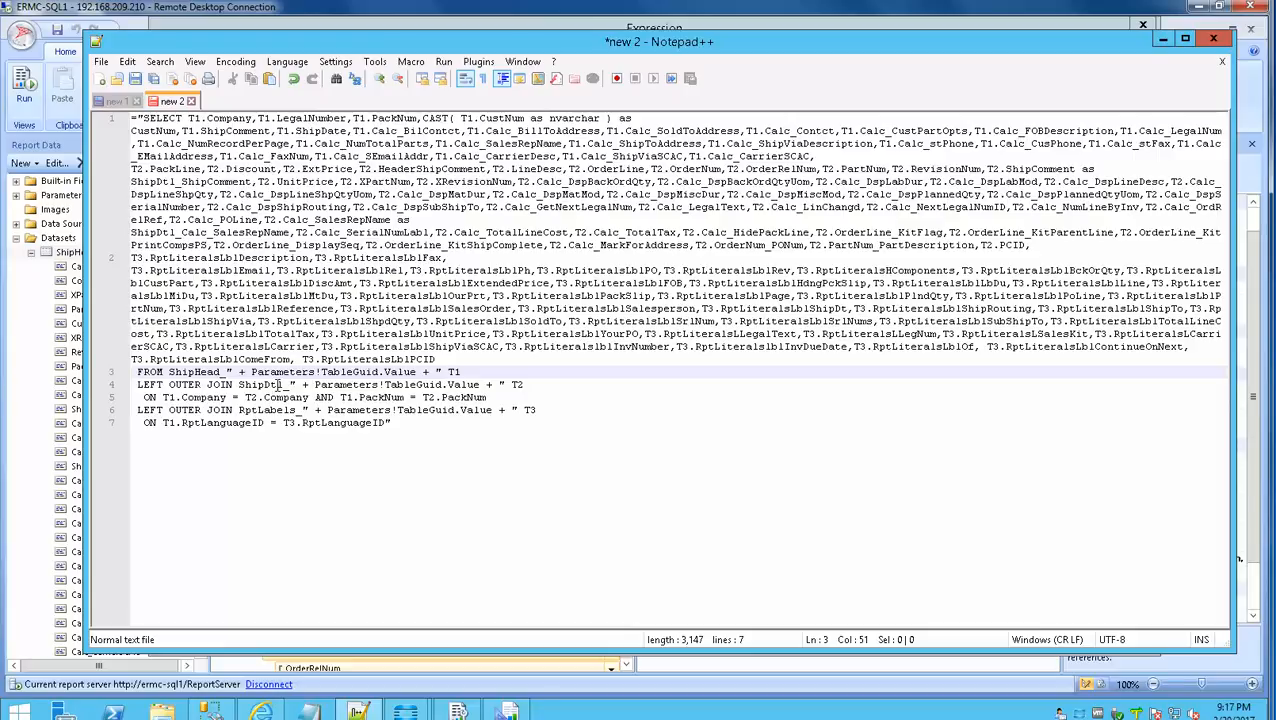
pyautogui.click(237, 384)
pyautogui.moveTo(237, 384); pyautogui.dragTo(290, 390)
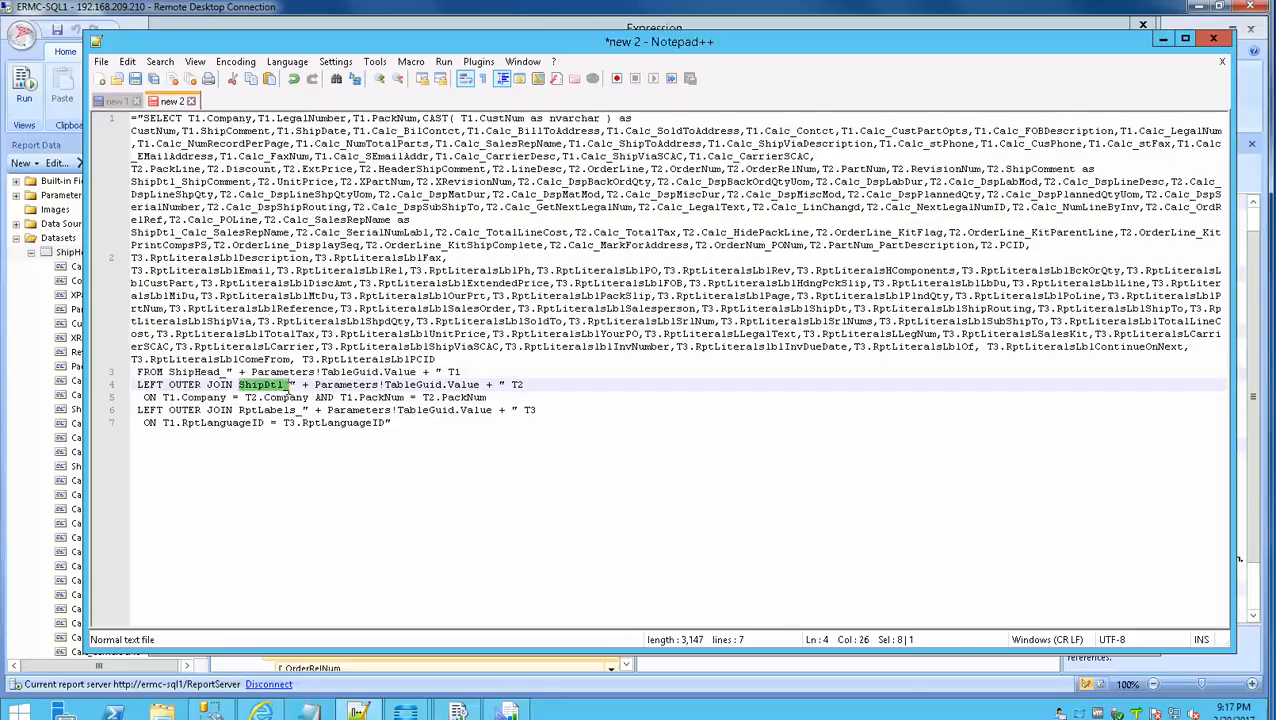
pyautogui.click(516, 384)
pyautogui.doubleClick(516, 384)
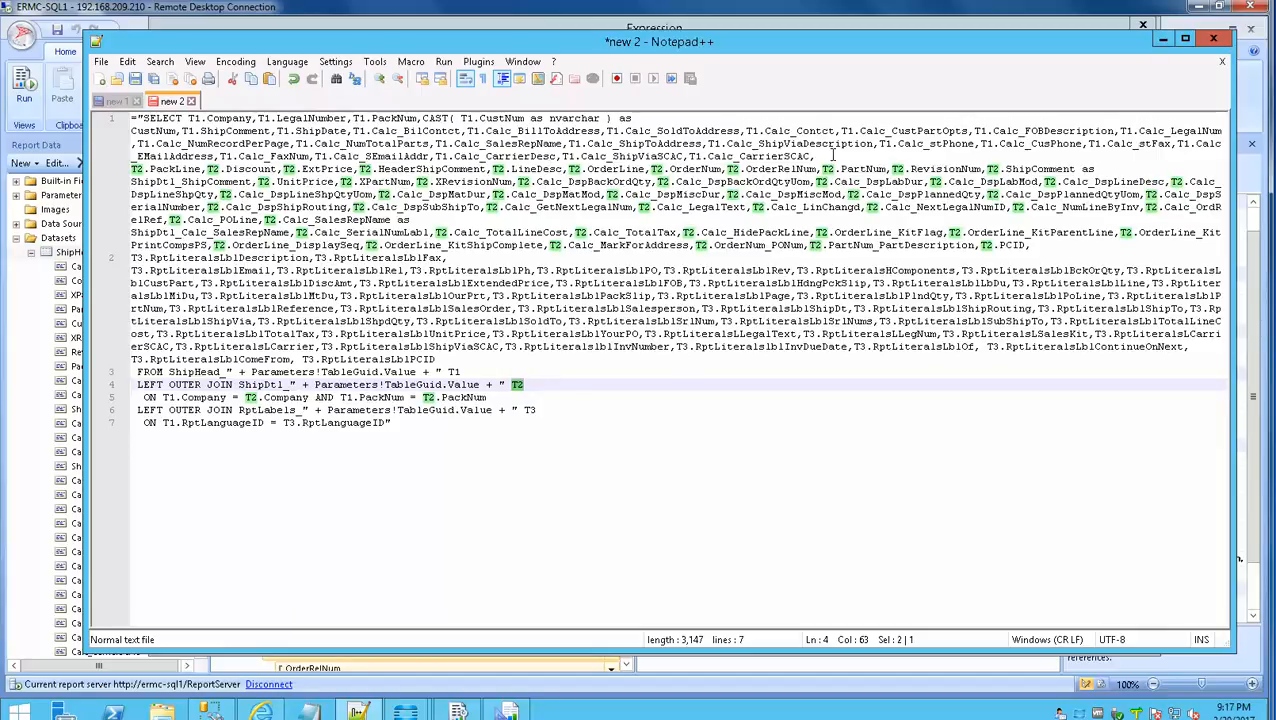
pyautogui.click(1033, 246)
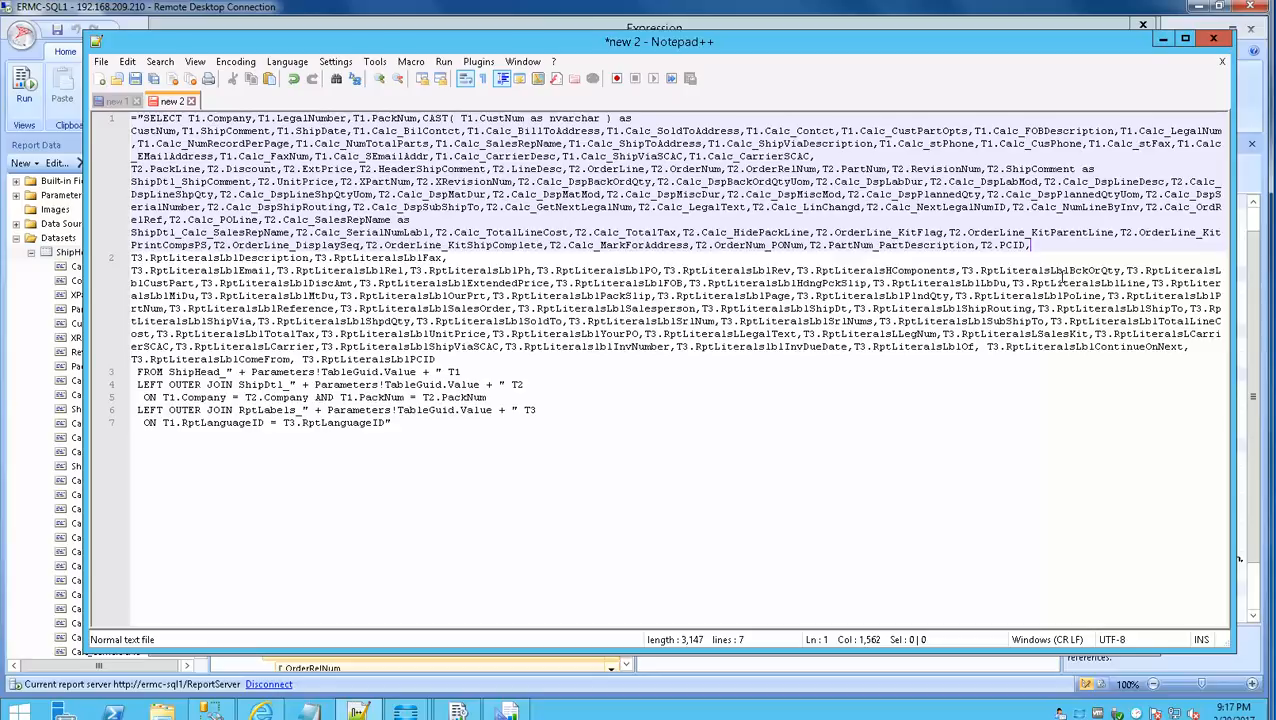
# - Add 'T2.InvoiceComment,' after T2.PCID in the query and select the whole query text
pyautogui.write('T')
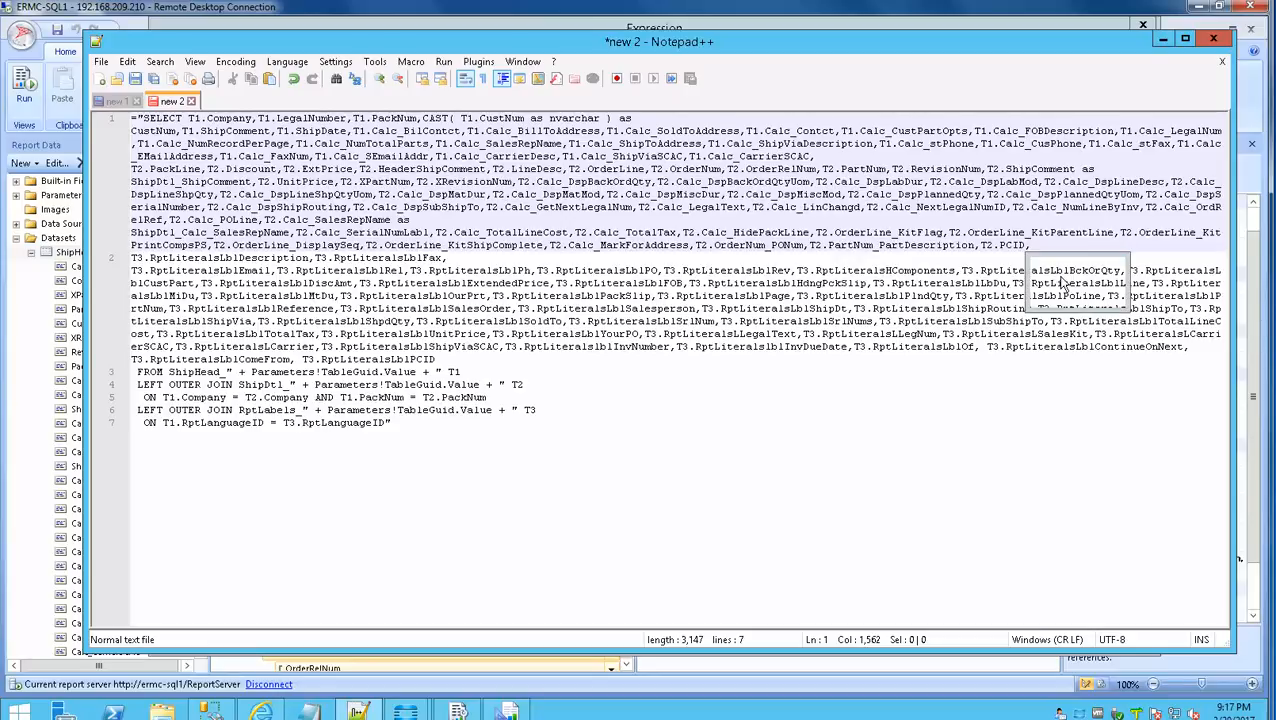
pyautogui.write('2.')
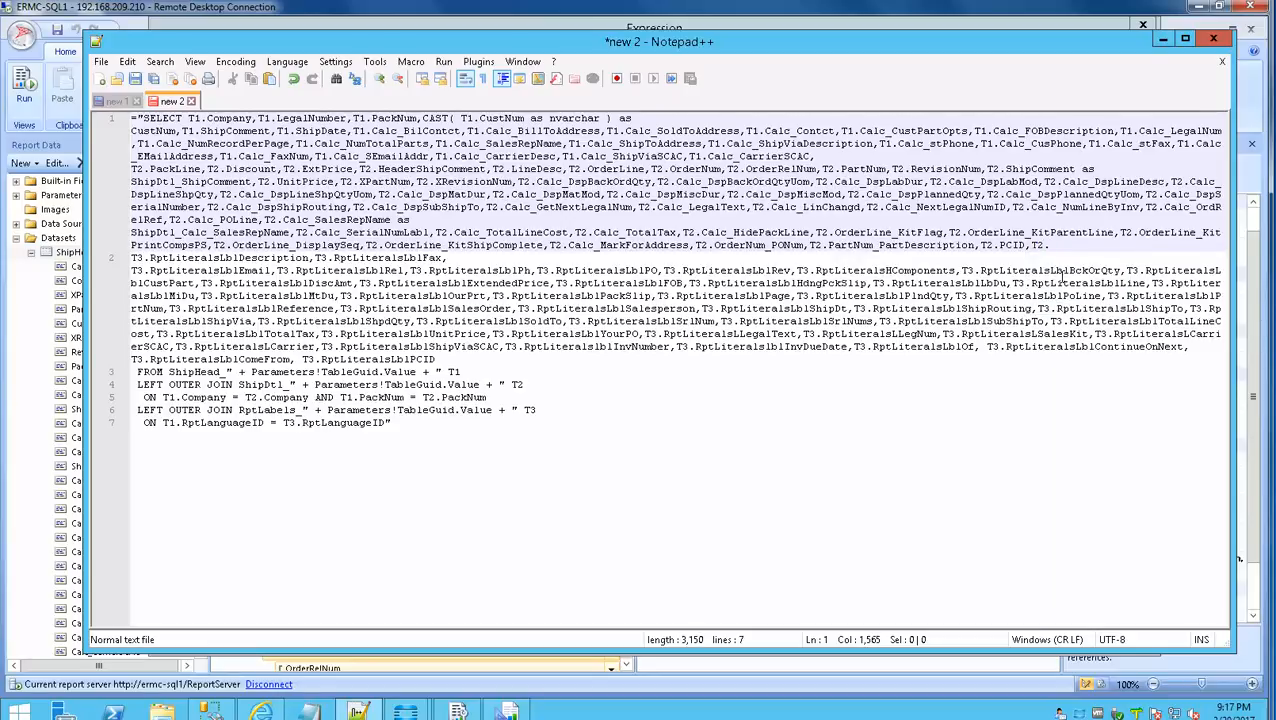
pyautogui.write('Invoiuce')
pyautogui.press('BackSpace')
pyautogui.press('BackSpace')
pyautogui.write('ceComment,')
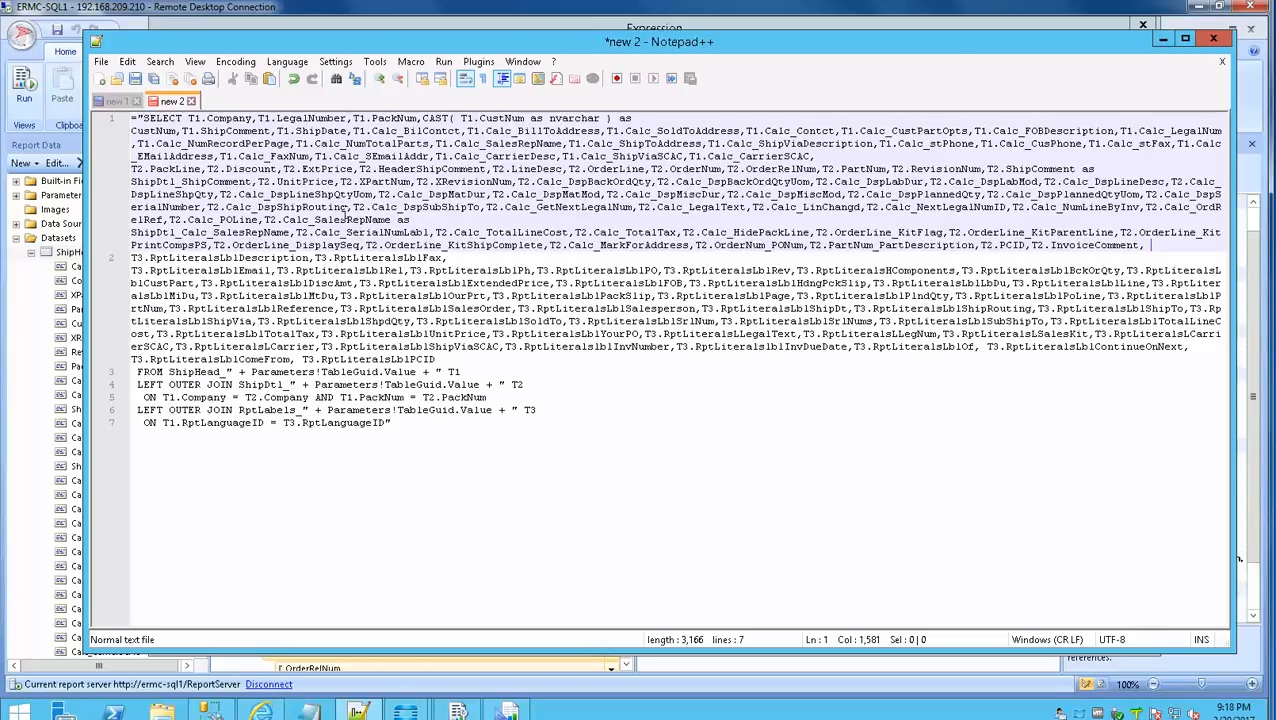
pyautogui.click(347, 208)
pyautogui.hotkey('ctrl', 'a')
pyautogui.hotkey('ctrl', 'c')
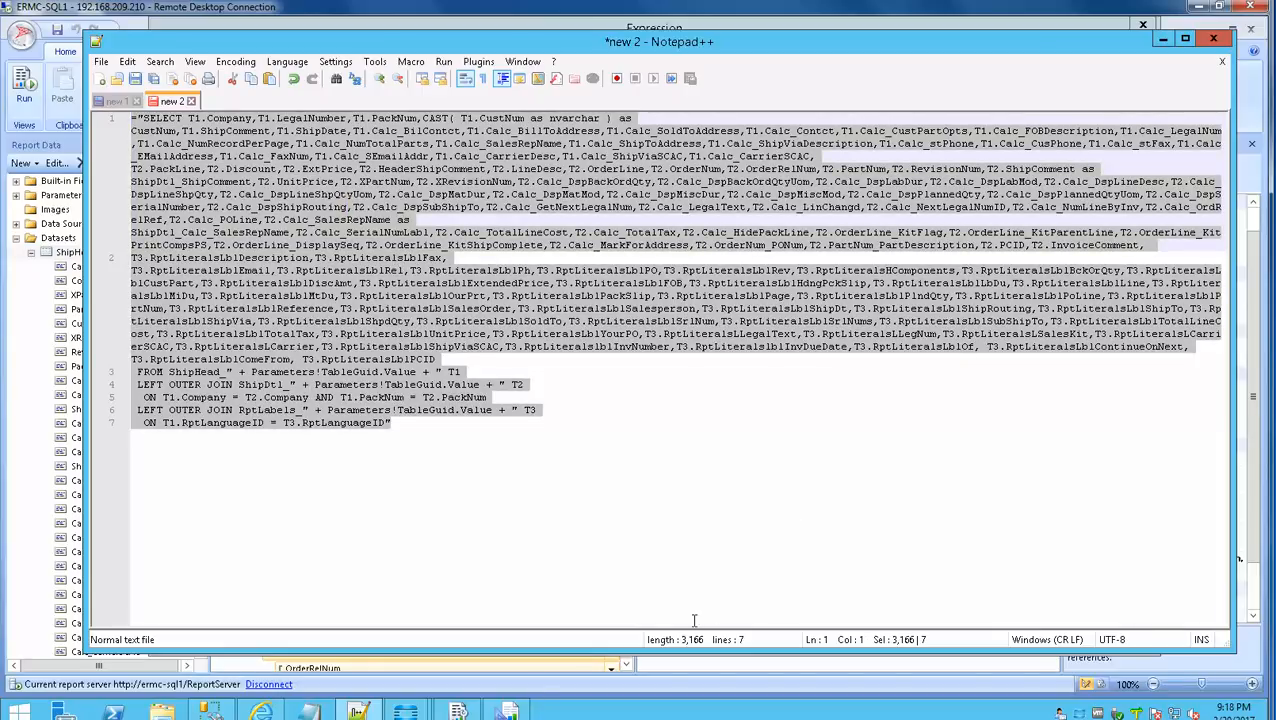
pyautogui.click(490, 711)
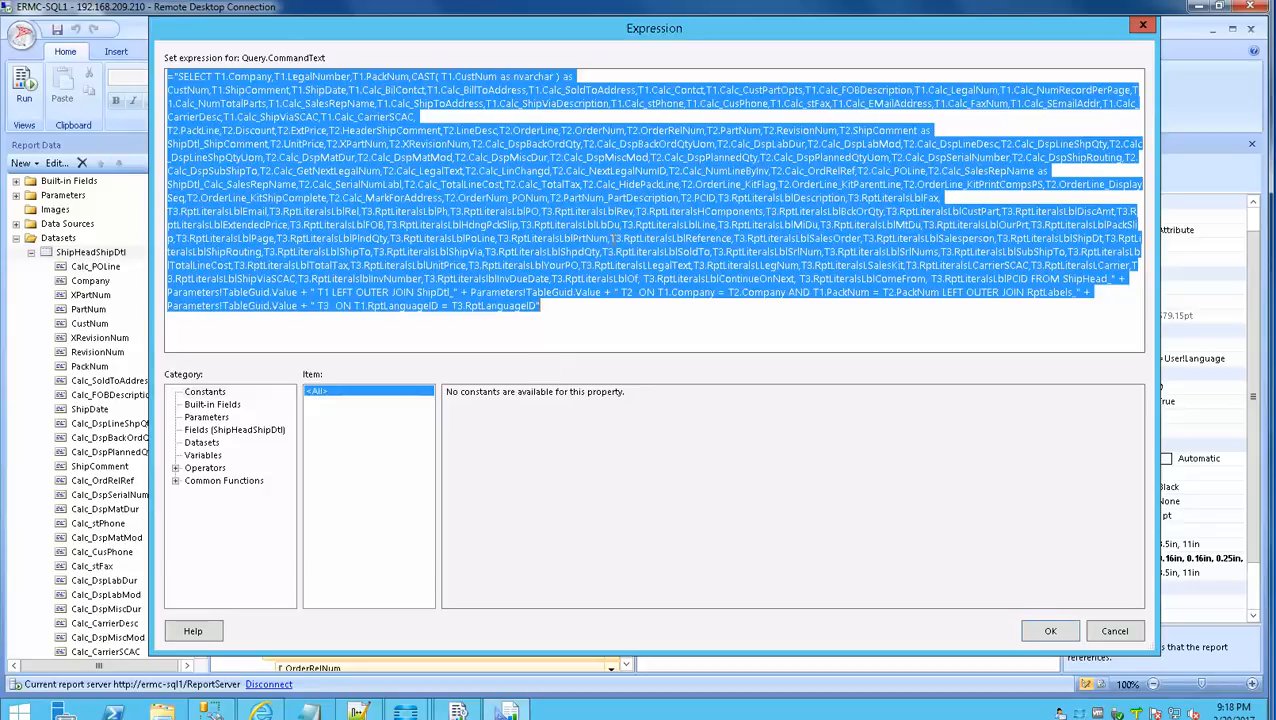
# - Replace the Report Builder query expression with the edited SQL containing T2.InvoiceComment and accept it
pyautogui.press('Delete')
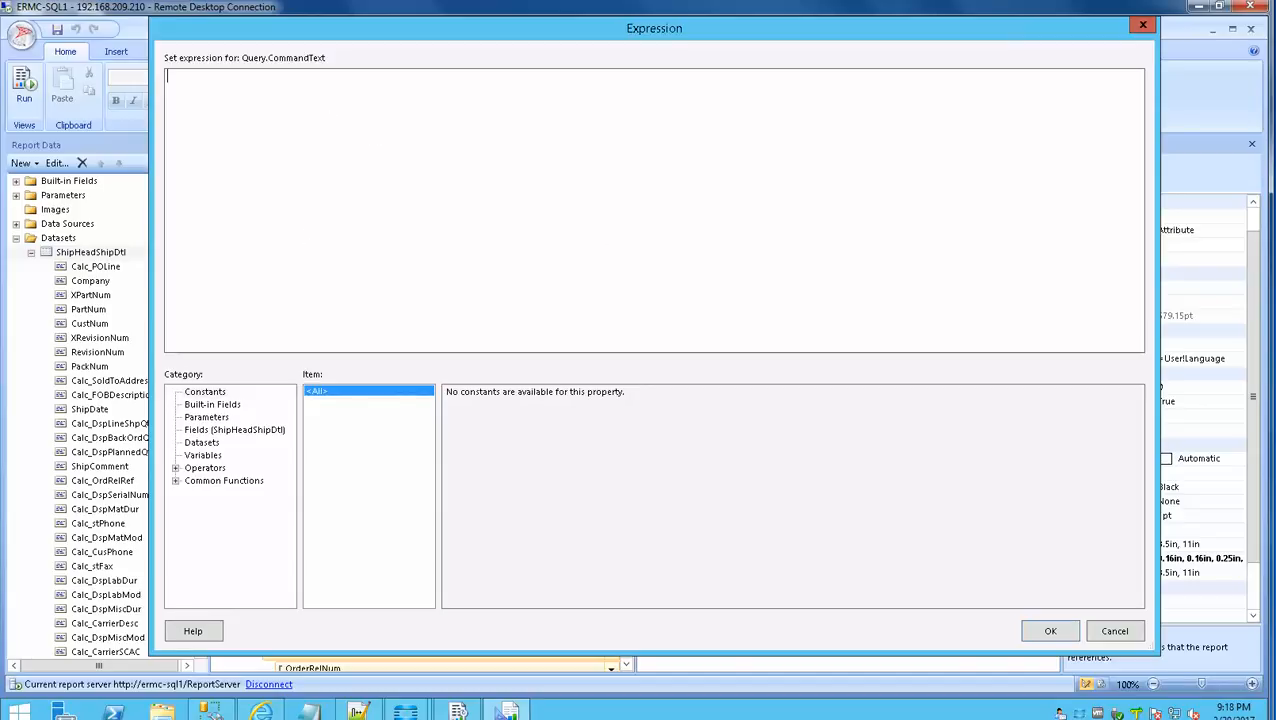
pyautogui.click(359, 711)
pyautogui.click(368, 144)
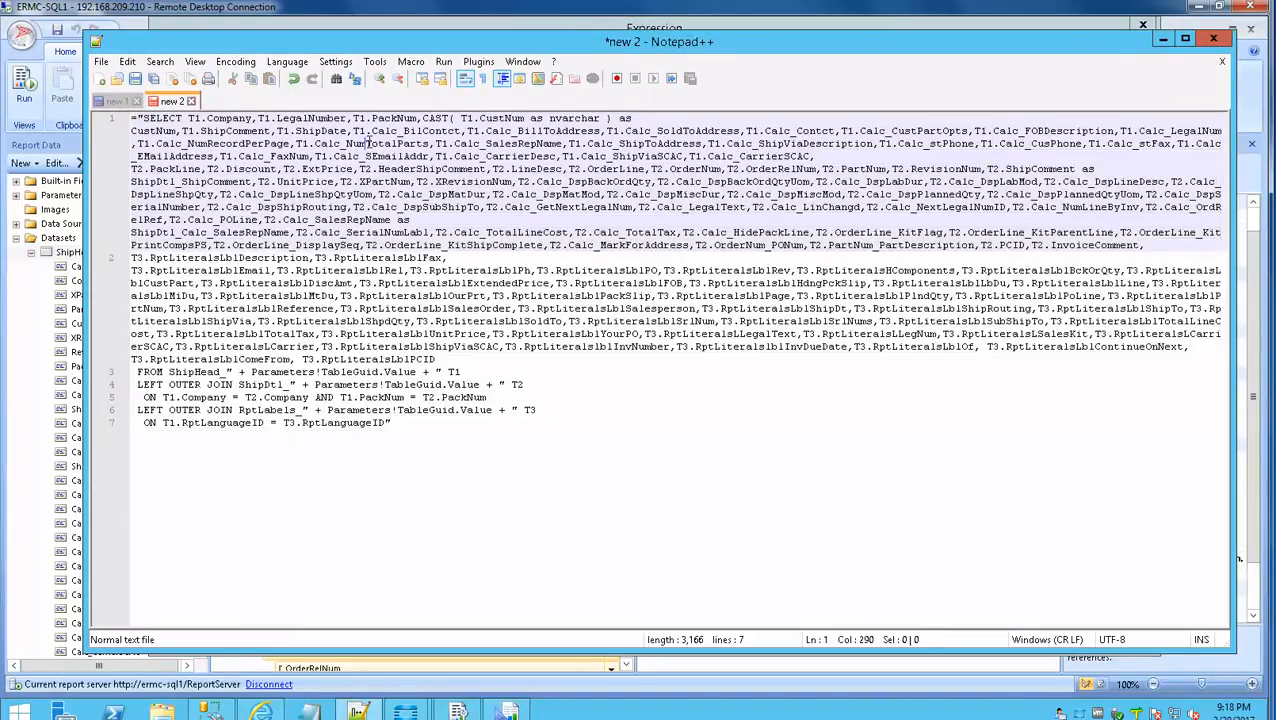
pyautogui.hotkey('ctrl', 'a')
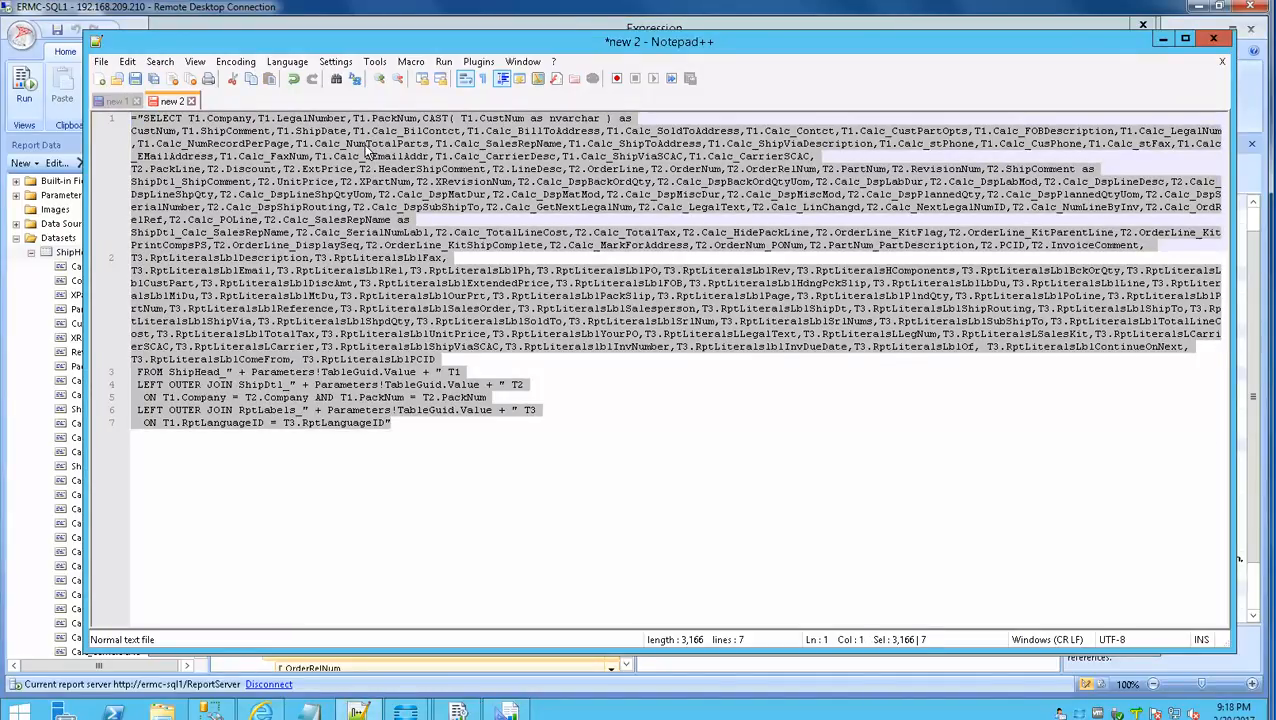
pyautogui.click(1163, 40)
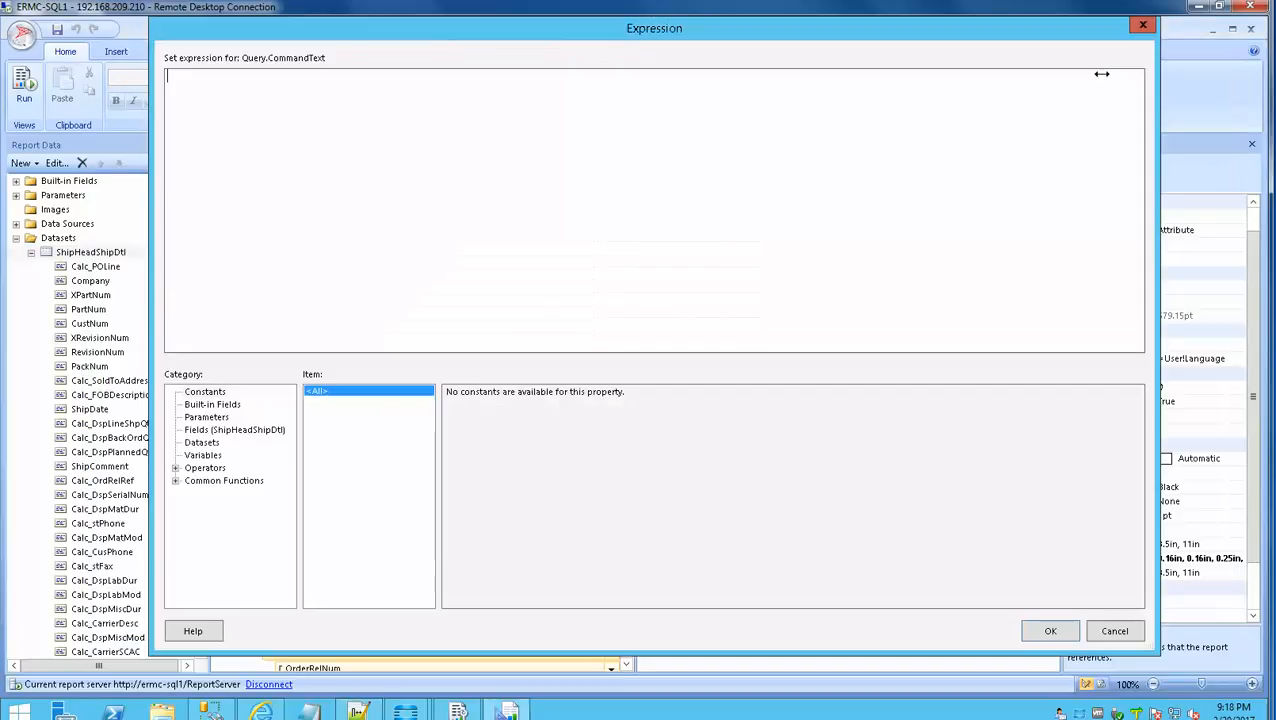
pyautogui.hotkey('ctrl', 'v')
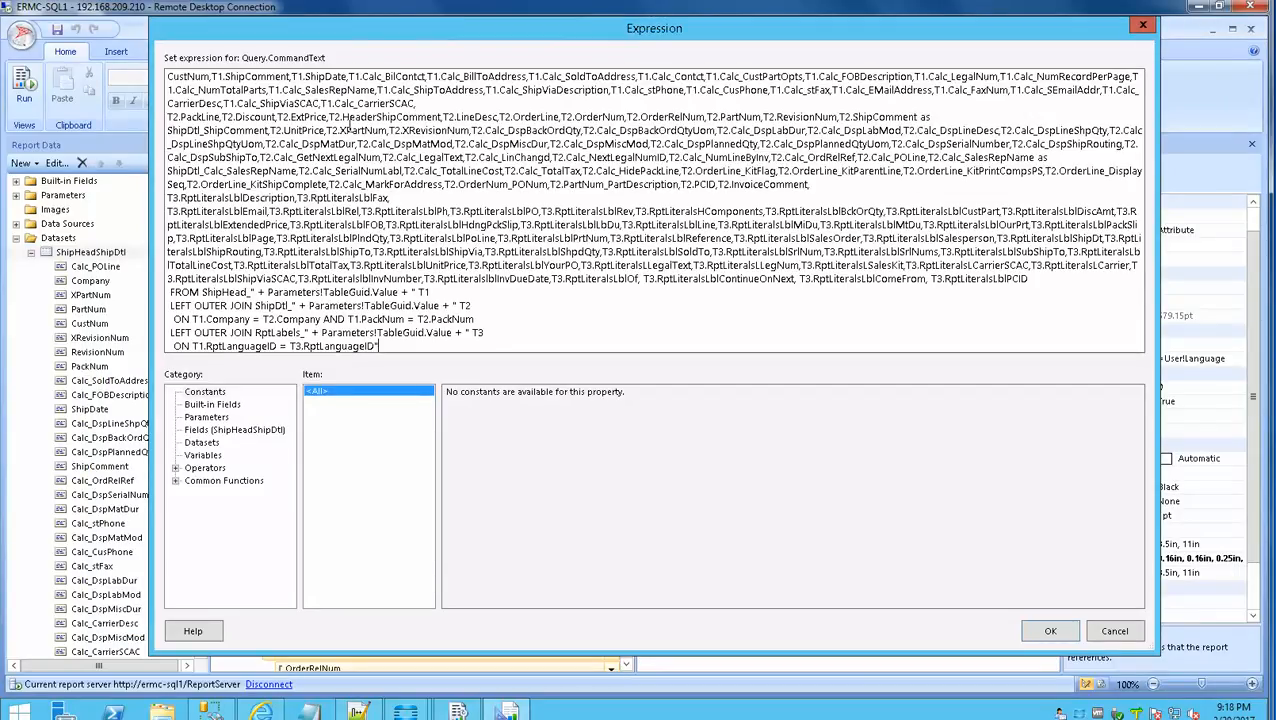
pyautogui.click(320, 117)
pyautogui.press('Up')
pyautogui.press('Up')
pyautogui.press('Up')
pyautogui.press('Up')
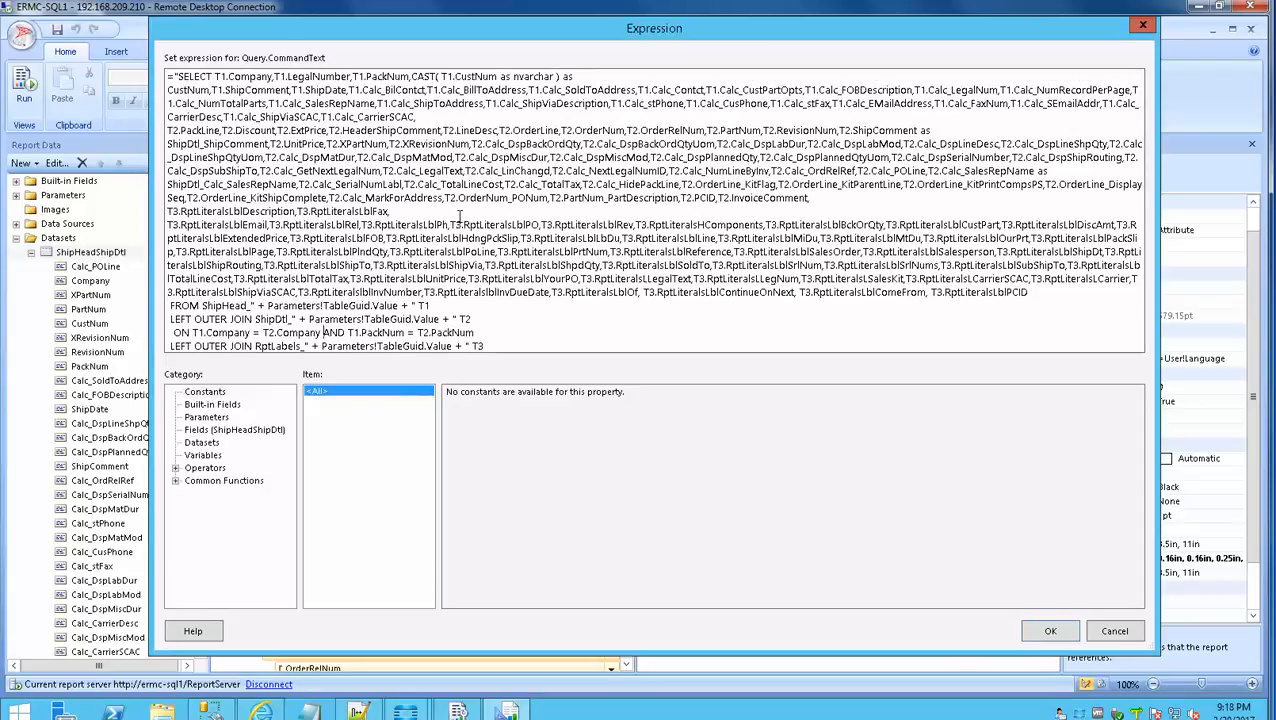
pyautogui.press('Down')
pyautogui.press('Down')
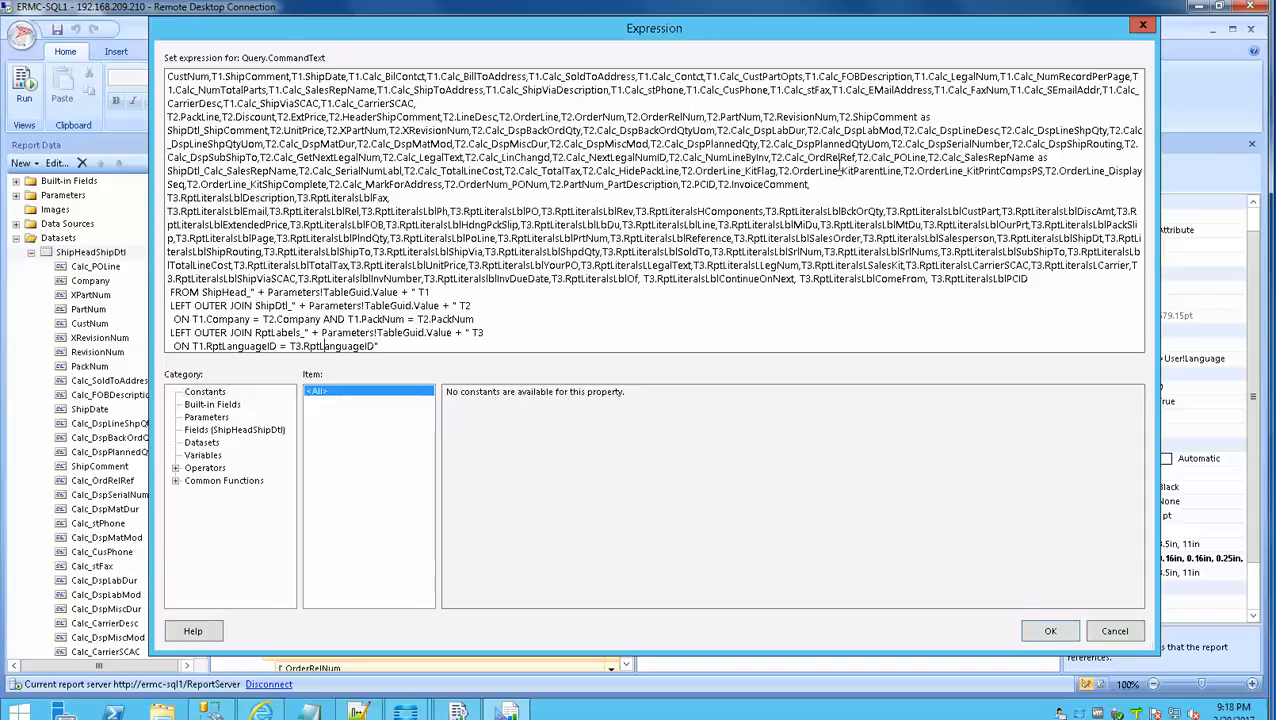
pyautogui.click(1053, 630)
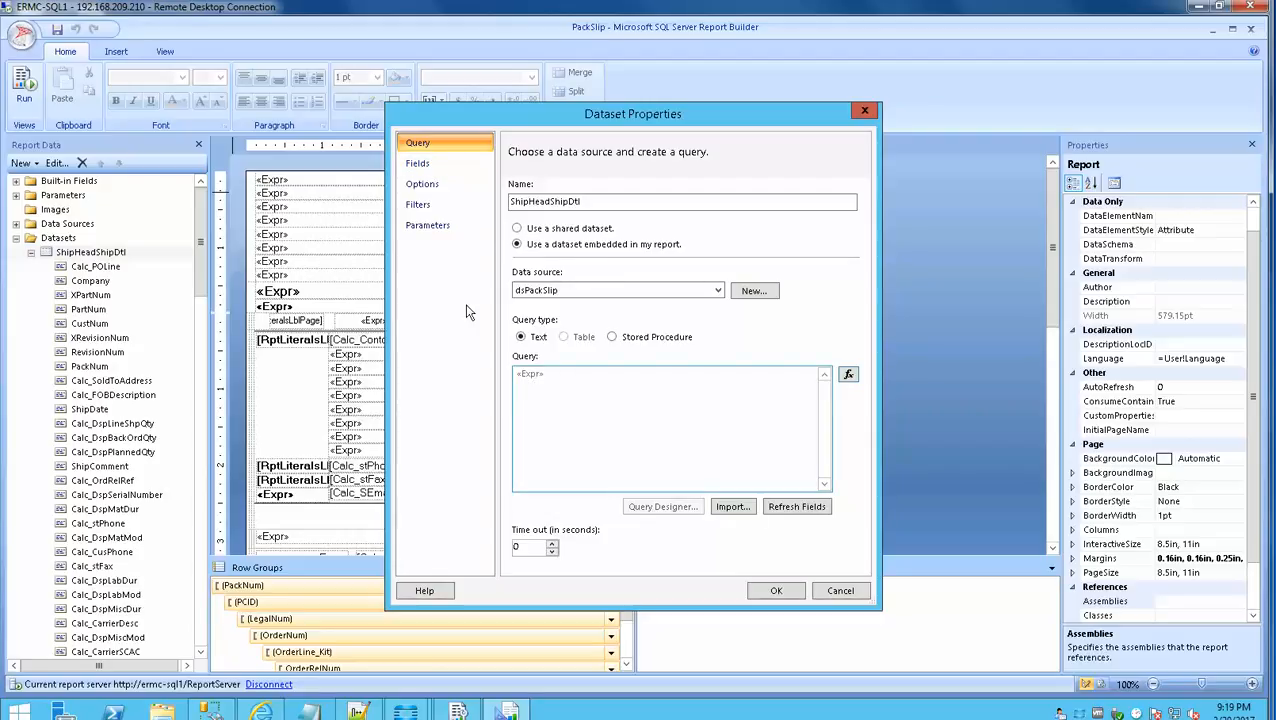
# - Add a query field named InvoiceComment with source InvoiceComment on the dataset's Fields page
pyautogui.click(427, 167)
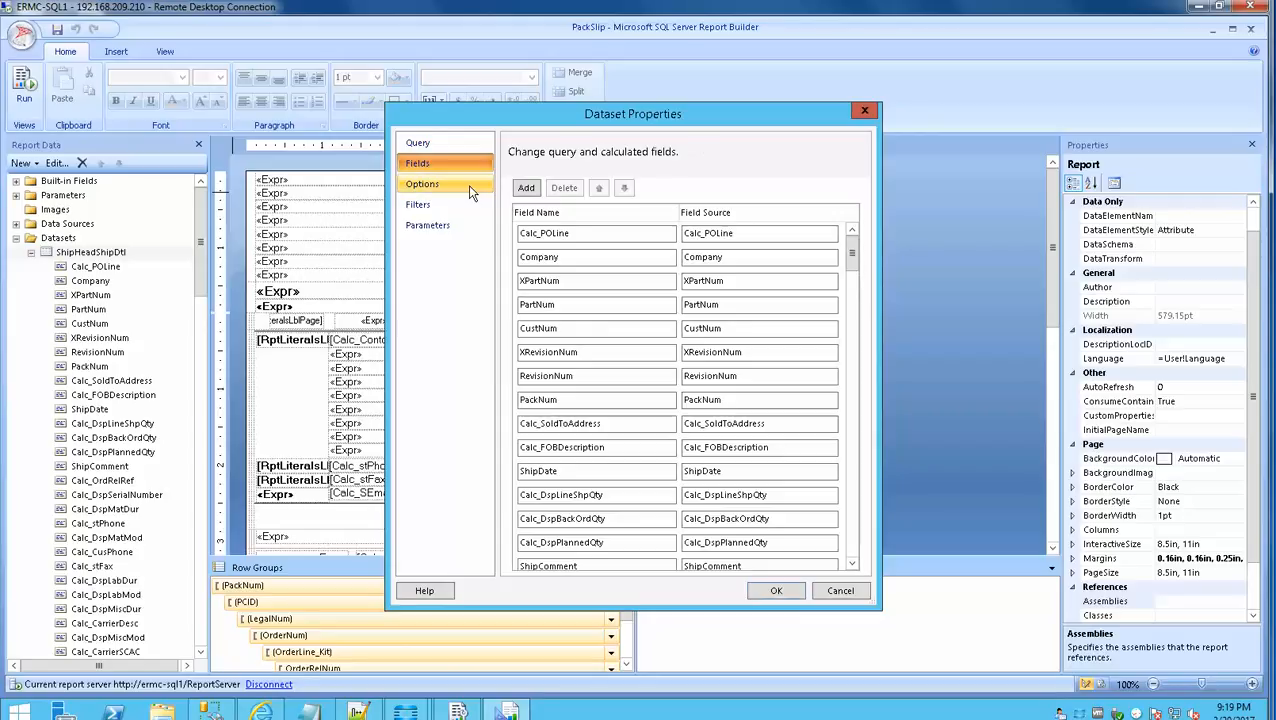
pyautogui.click(525, 188)
pyautogui.click(548, 226)
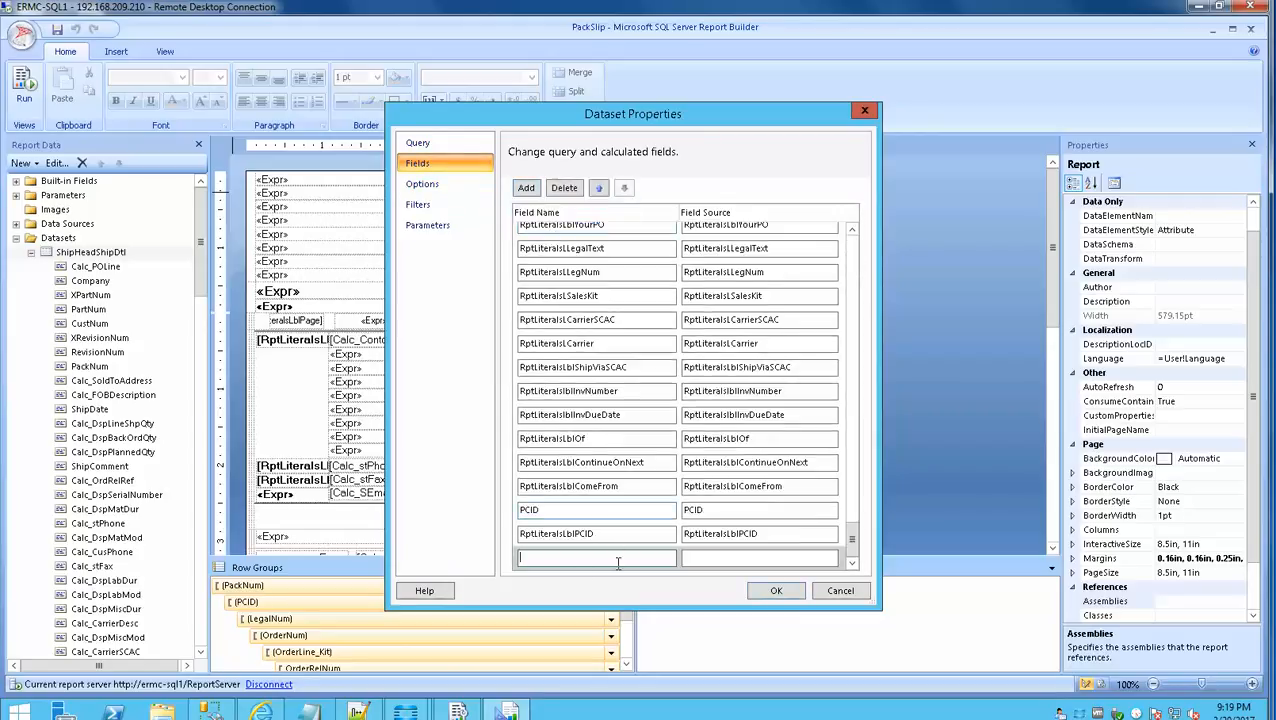
pyautogui.write('InvoiceCommentINvoice')
pyautogui.press('BackSpace')
pyautogui.press('BackSpace')
pyautogui.press('BackSpace')
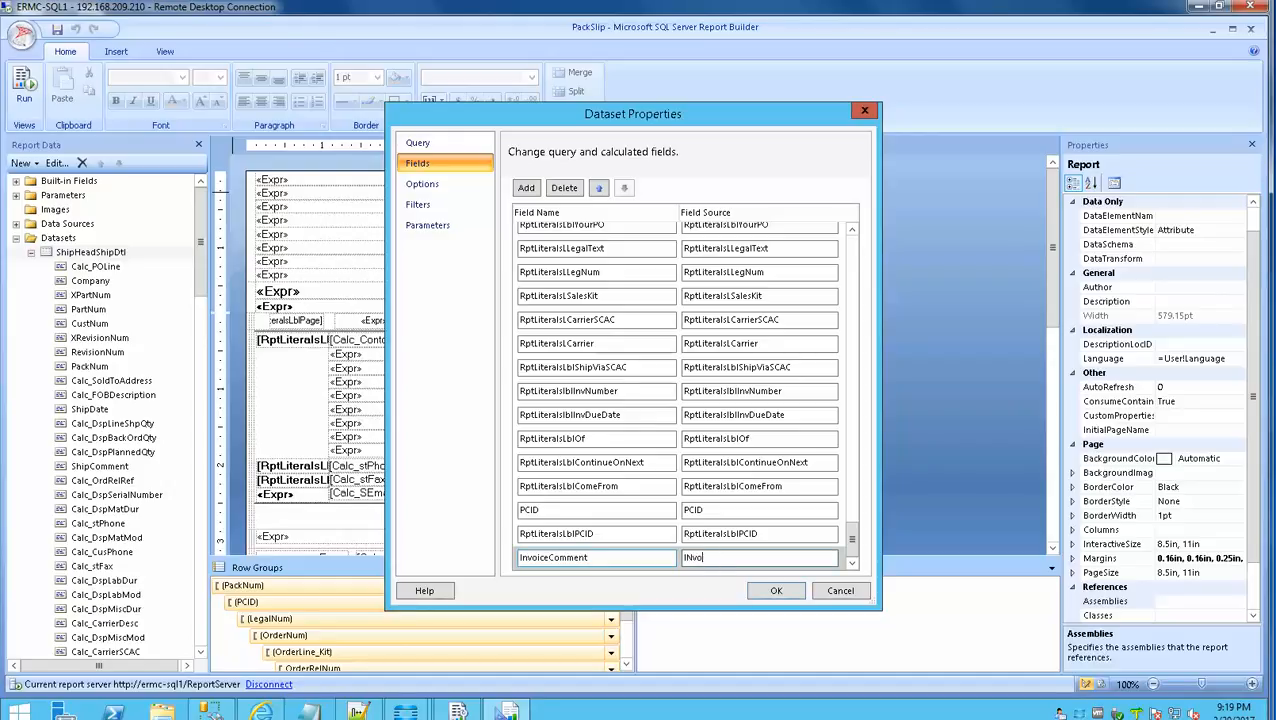
pyautogui.press('BackSpace')
pyautogui.press('BackSpace')
pyautogui.write('InvoiceComme')
# - Confirm the dataset changes, check the new InvoiceComment field, and save the report
pyautogui.click(772, 591)
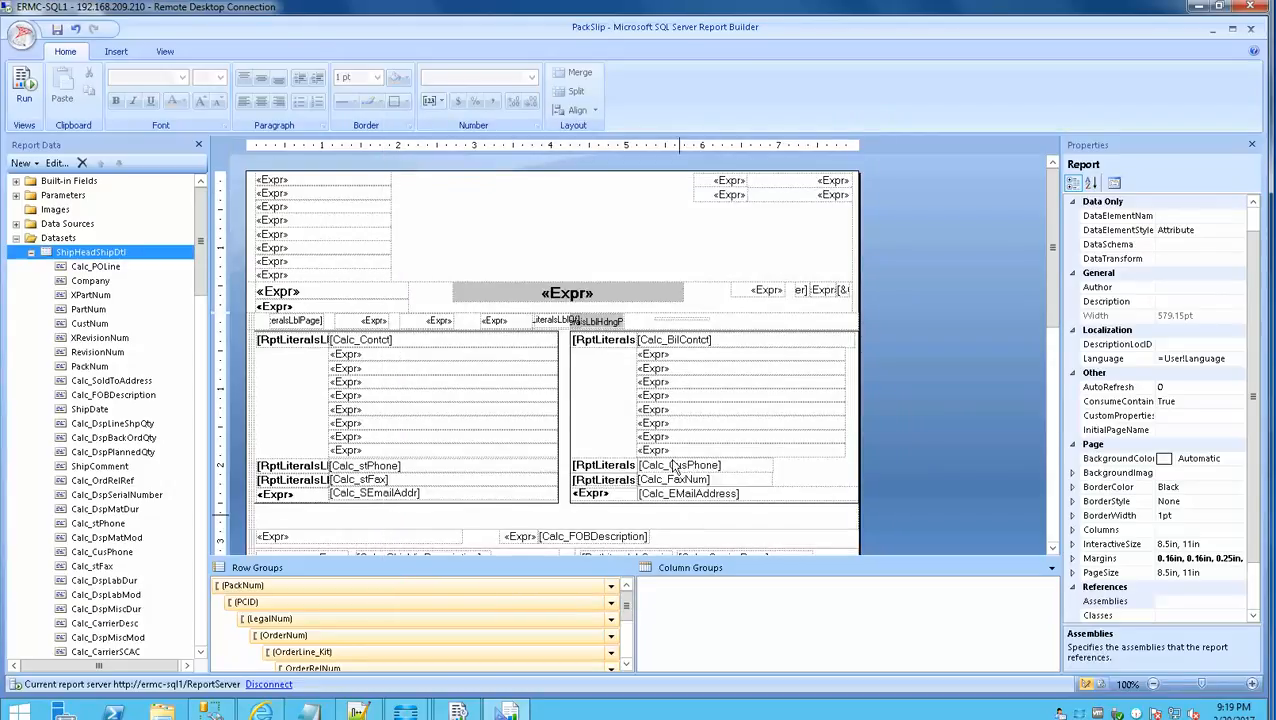
pyautogui.moveTo(204, 273); pyautogui.dragTo(220, 638)
pyautogui.click(100, 609)
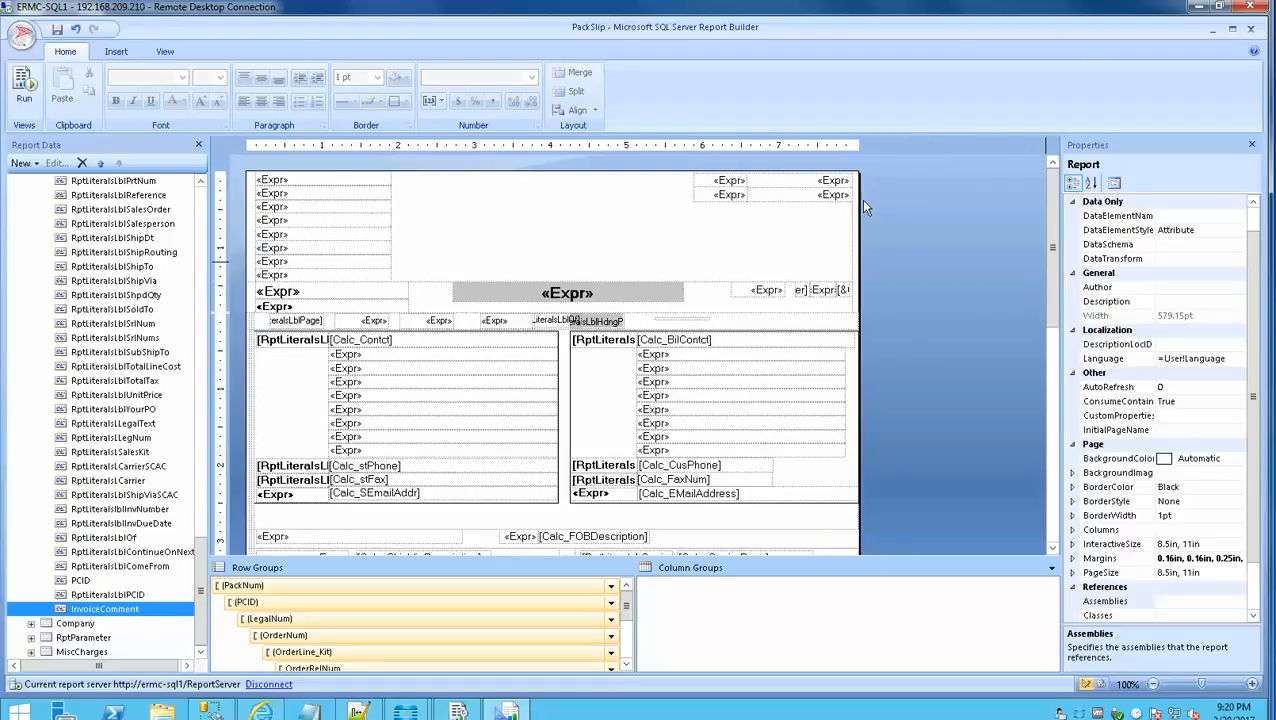
pyautogui.click(57, 34)
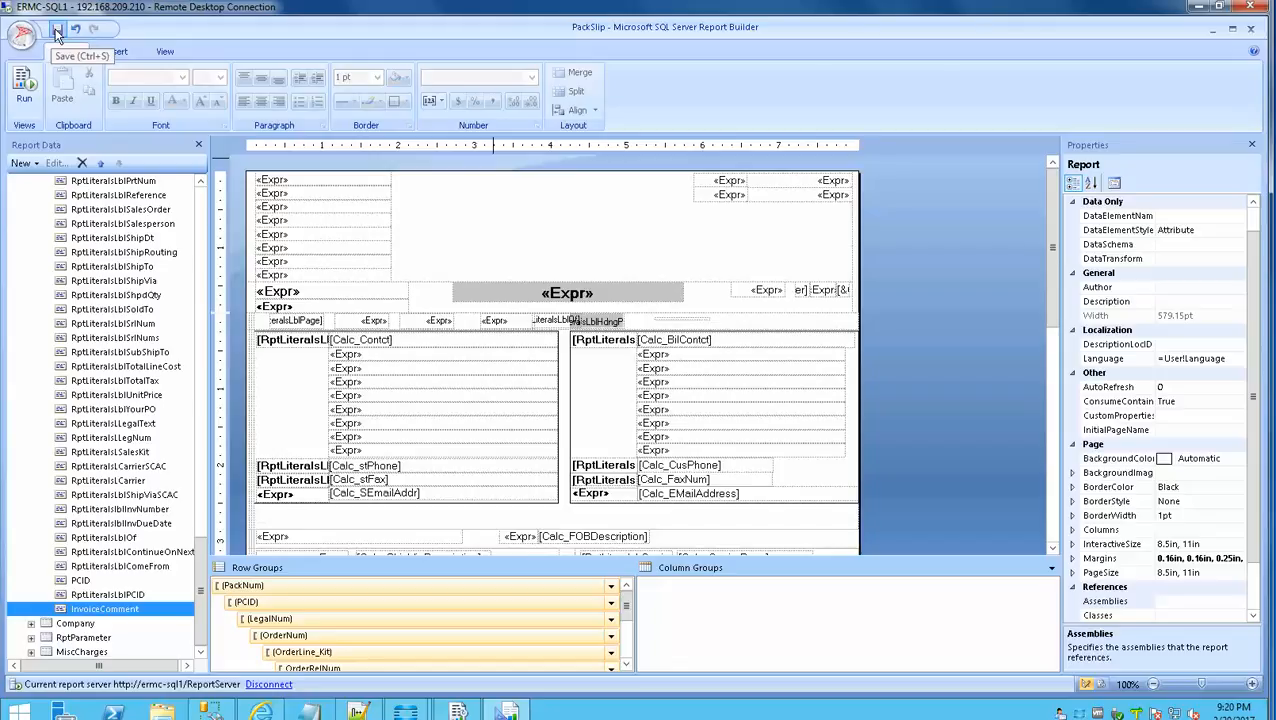
pyautogui.click(24, 34)
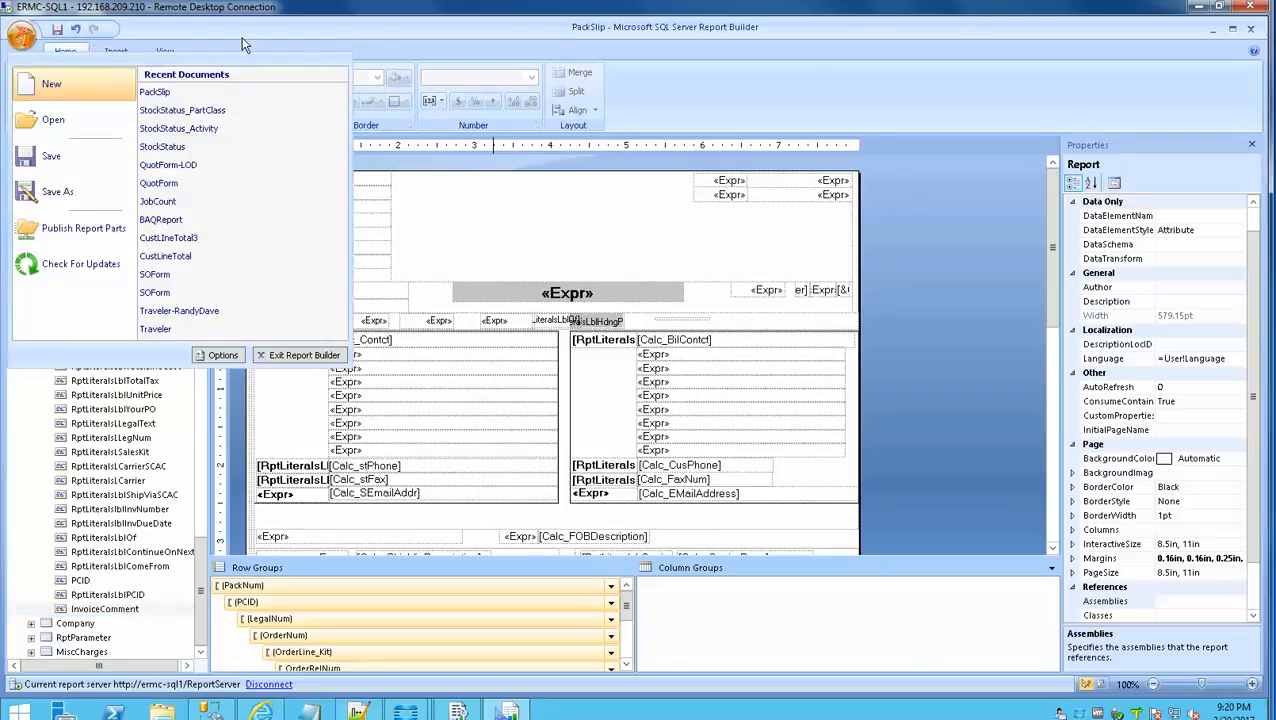
pyautogui.click(445, 43)
# - Start a report run and clear the wrongly pasted TableGuid value
pyautogui.click(25, 90)
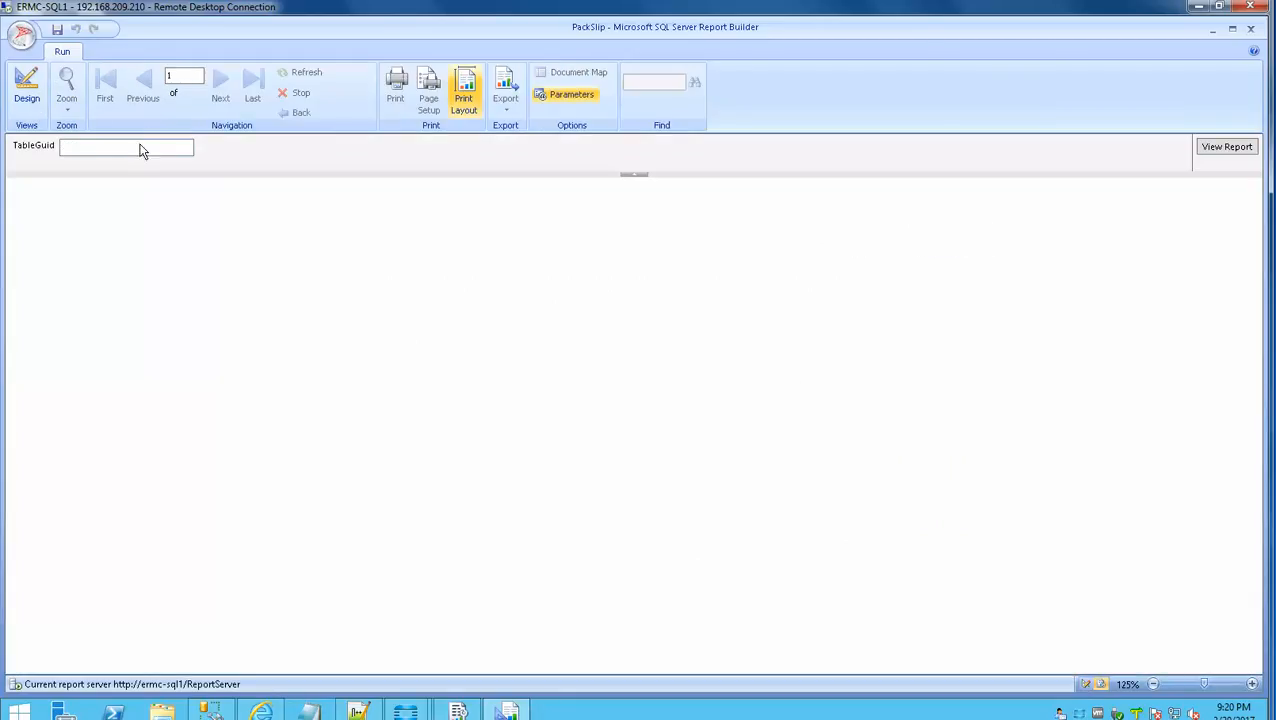
pyautogui.click(131, 148)
pyautogui.hotkey('ctrl', 'v')
pyautogui.hotkey('ctrl', 'a')
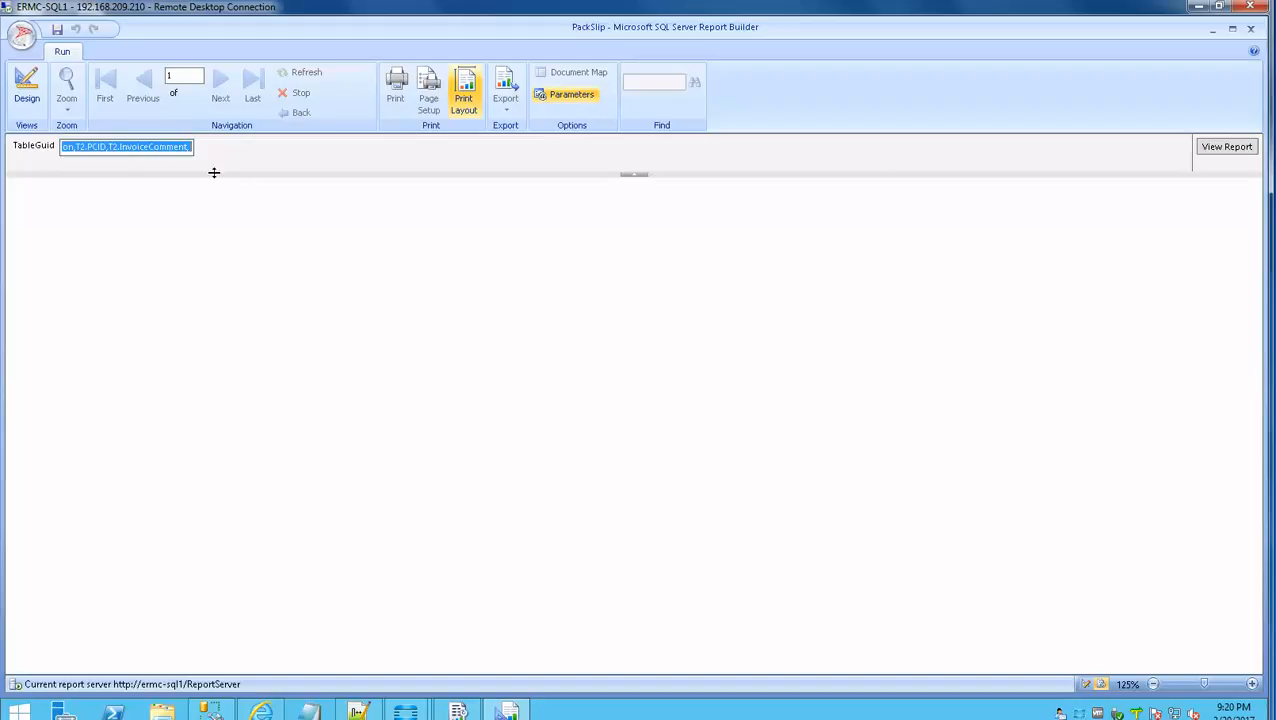
pyautogui.press('BackSpace')
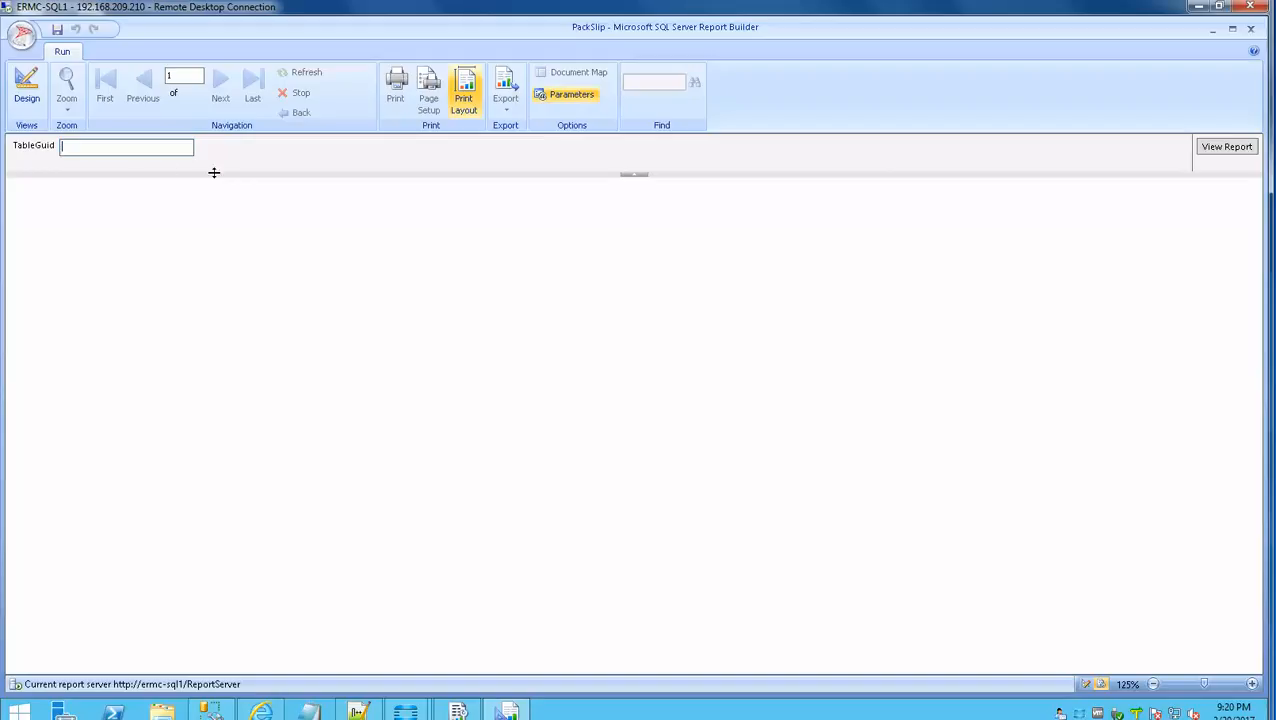
# - Paste the System Monitor report GUID into TableGuid, render Pack Slip 142298, and return to design
pyautogui.click(1088, 714)
pyautogui.click(692, 179)
pyautogui.doubleClick(692, 179)
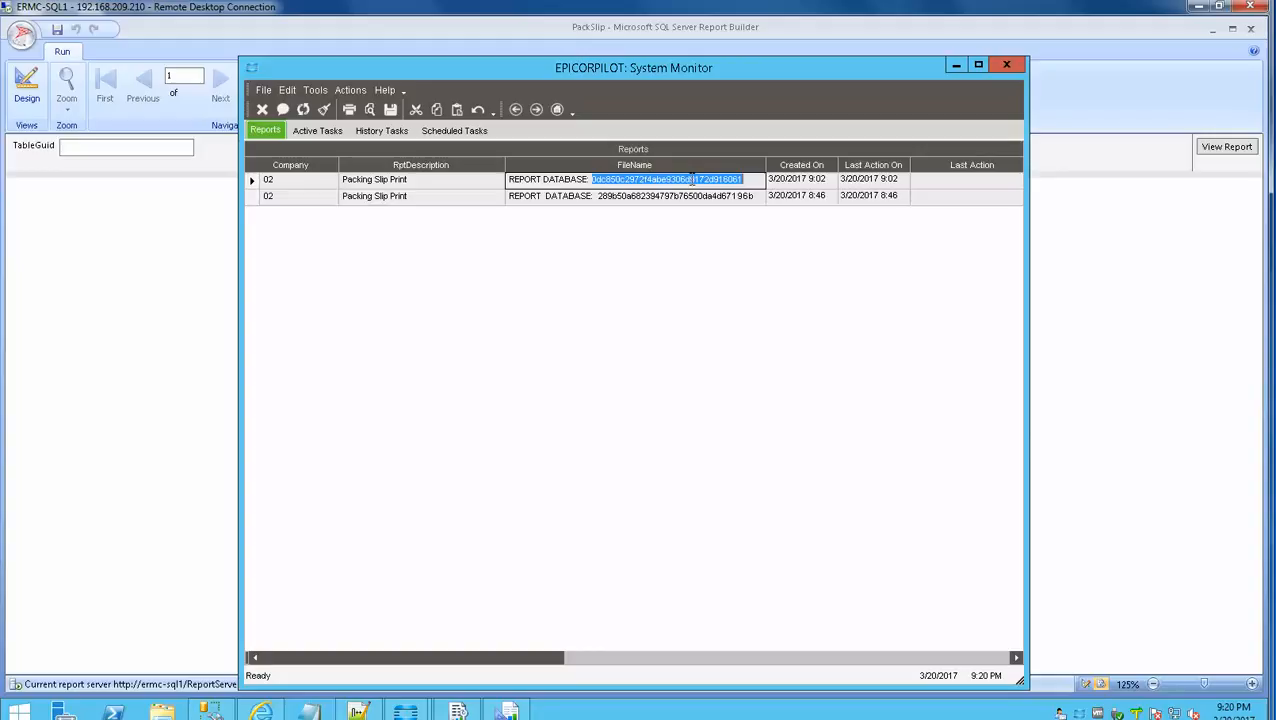
pyautogui.click(119, 149)
pyautogui.hotkey('ctrl', 'v')
pyautogui.click(1222, 148)
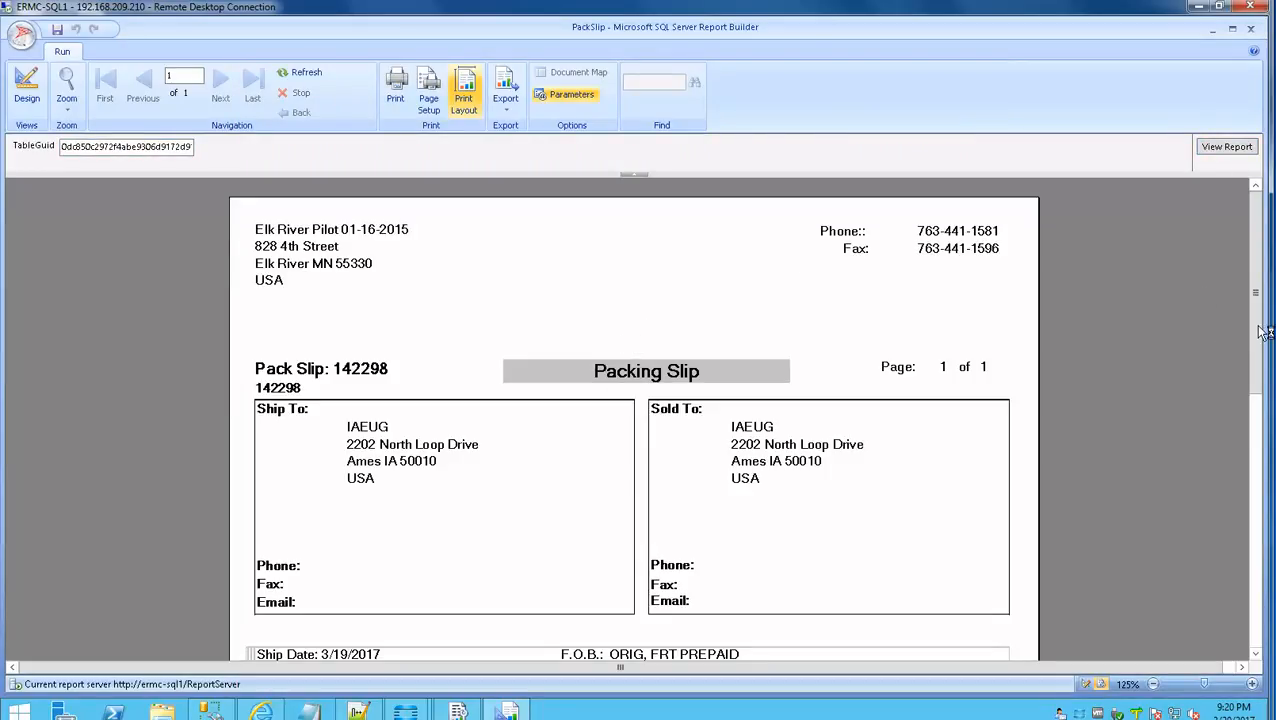
pyautogui.scroll(-5, 1240, 524)
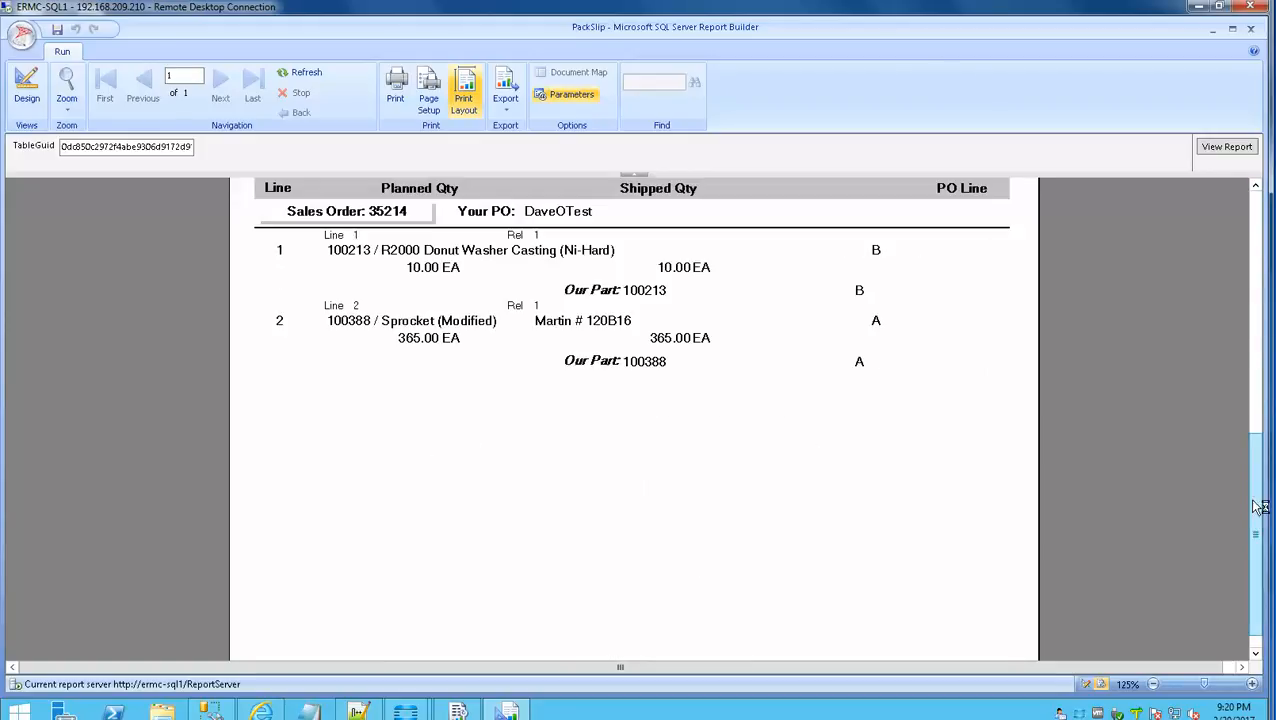
pyautogui.scroll(5, 1266, 392)
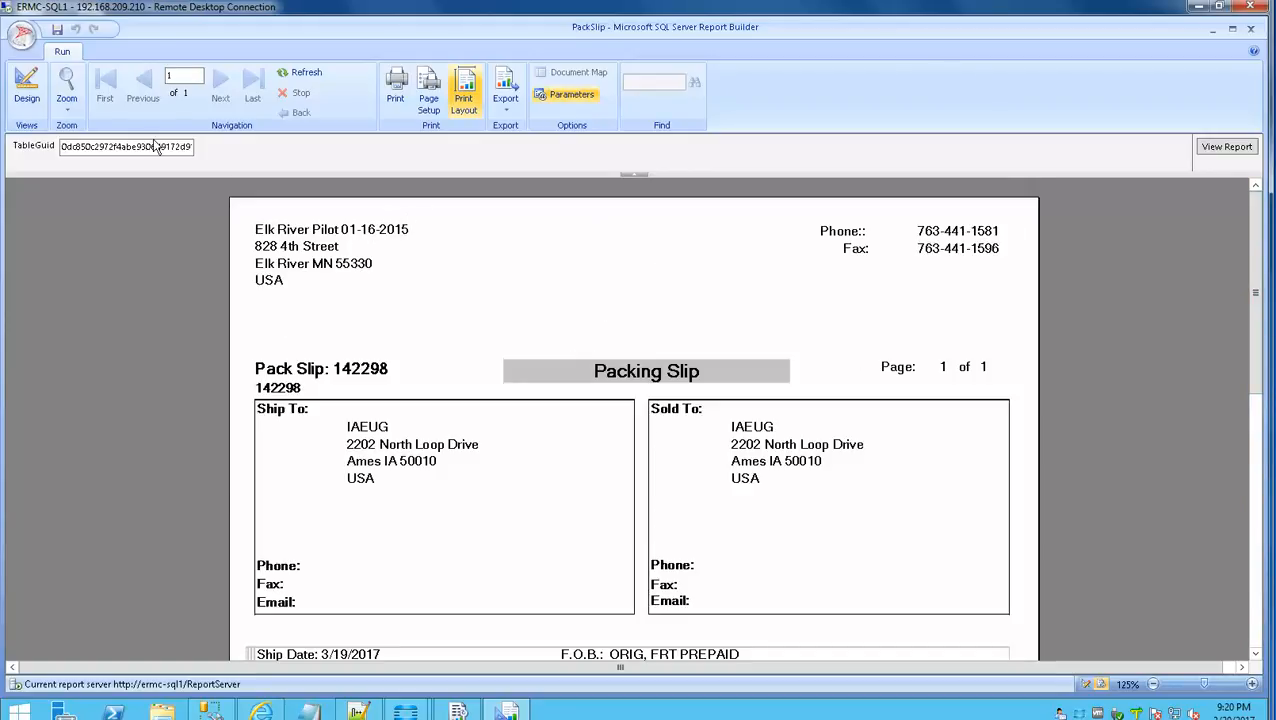
pyautogui.click(27, 90)
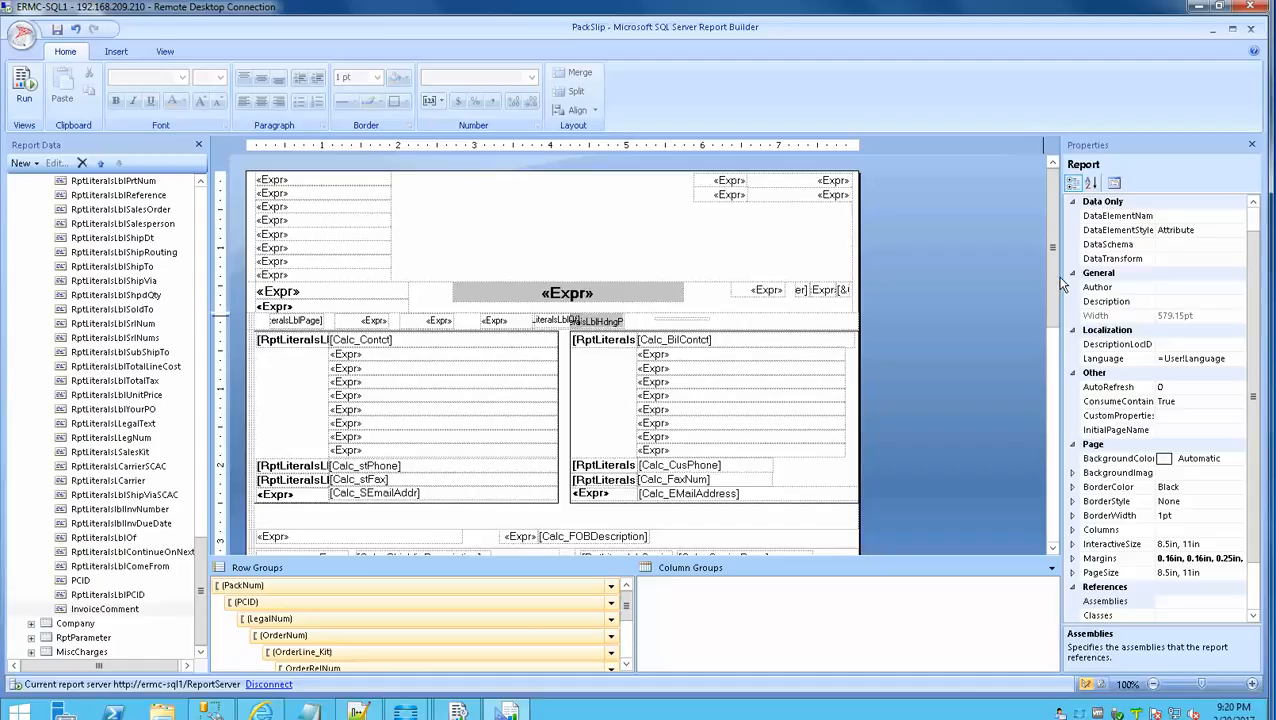
pyautogui.moveTo(1056, 278); pyautogui.dragTo(1090, 450)
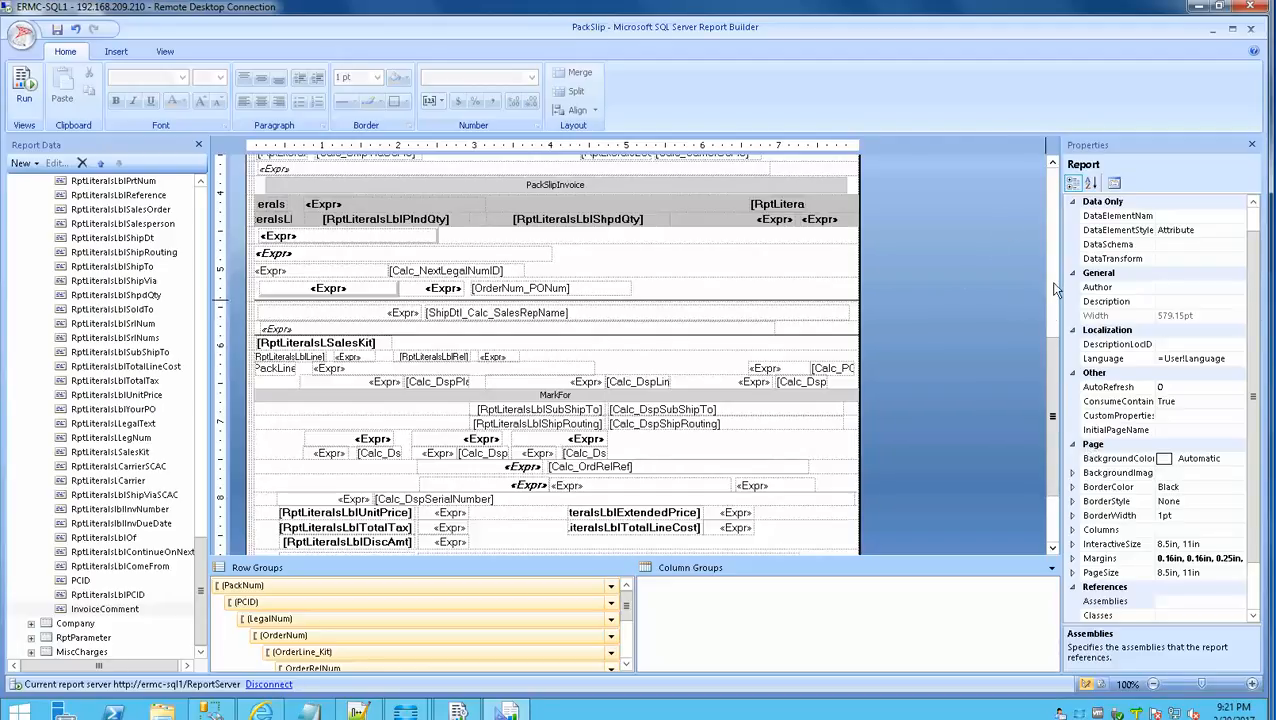
# - Select the Rectangle13 container around the PackLine row
pyautogui.scroll(-5, 1059, 372)
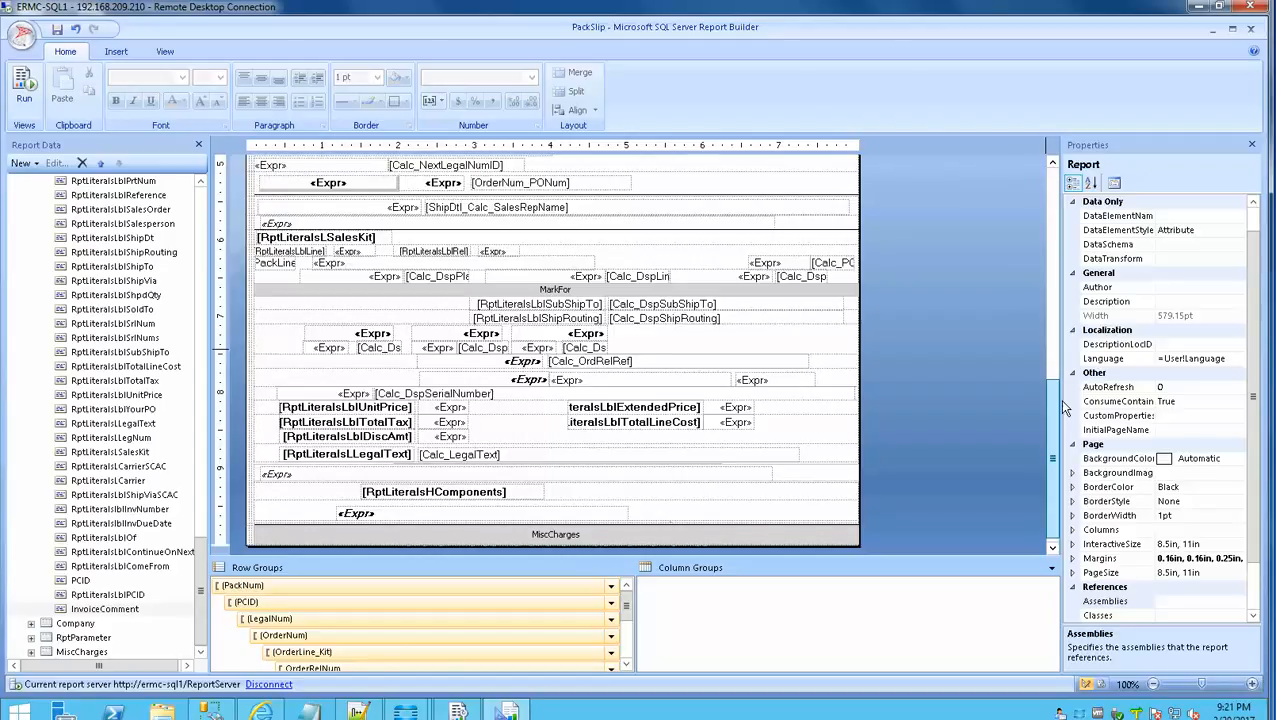
pyautogui.moveTo(1062, 401); pyautogui.dragTo(1072, 360)
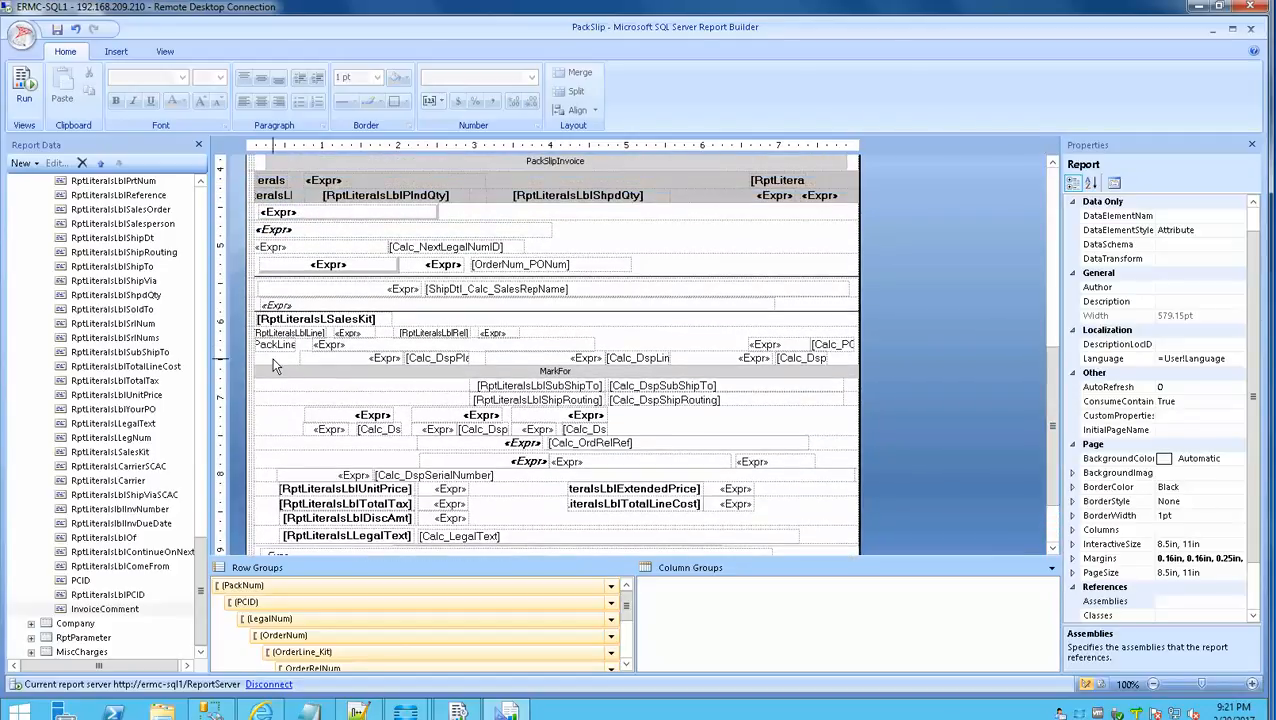
pyautogui.click(309, 374)
pyautogui.click(243, 356)
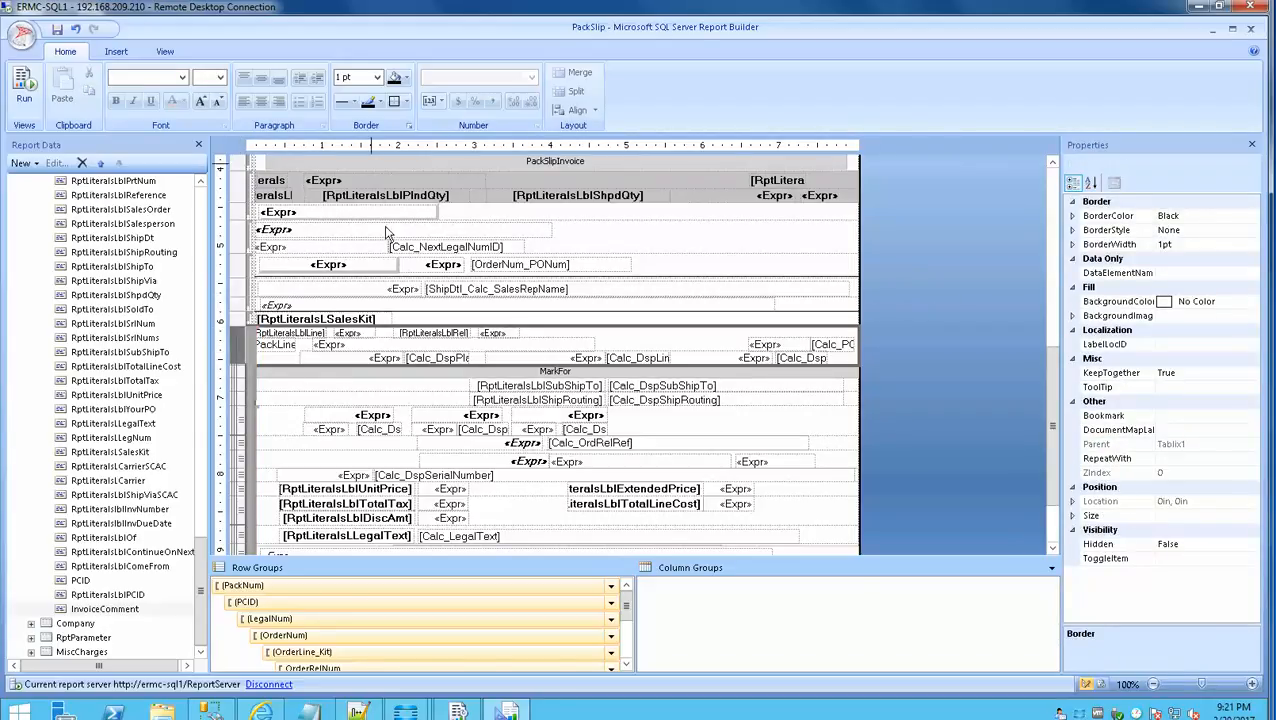
pyautogui.click(266, 360)
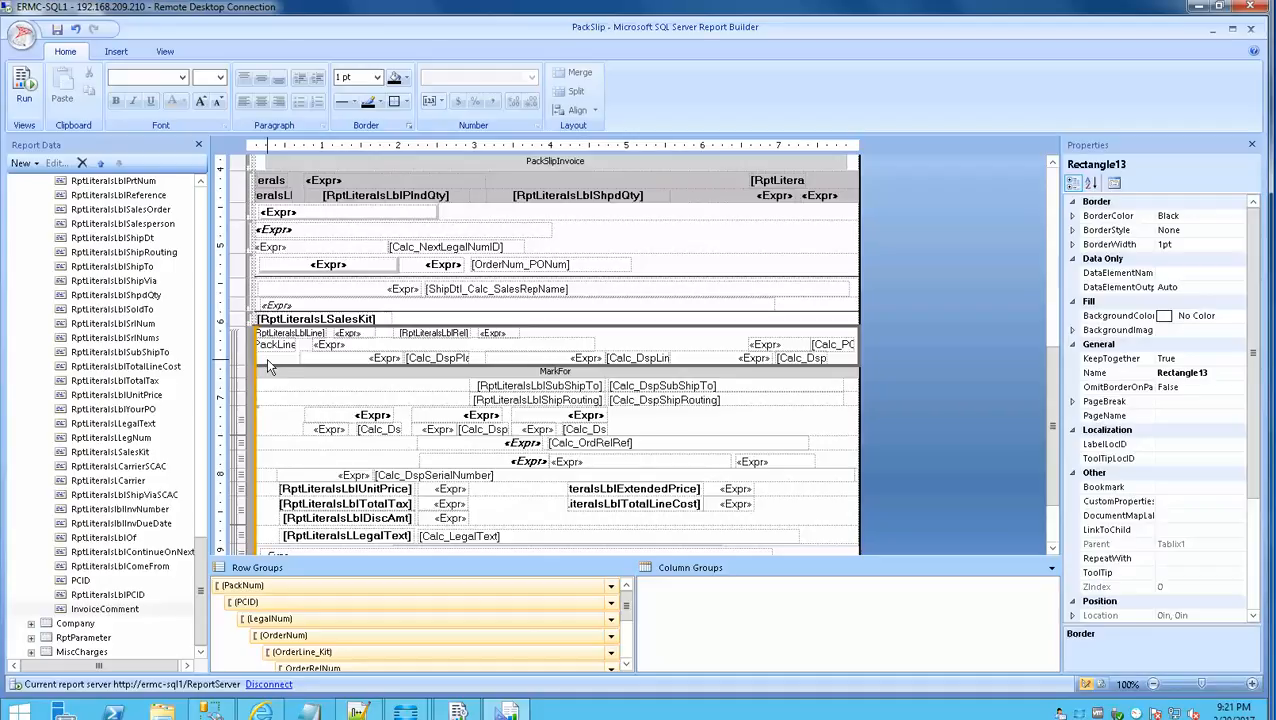
pyautogui.click(241, 357)
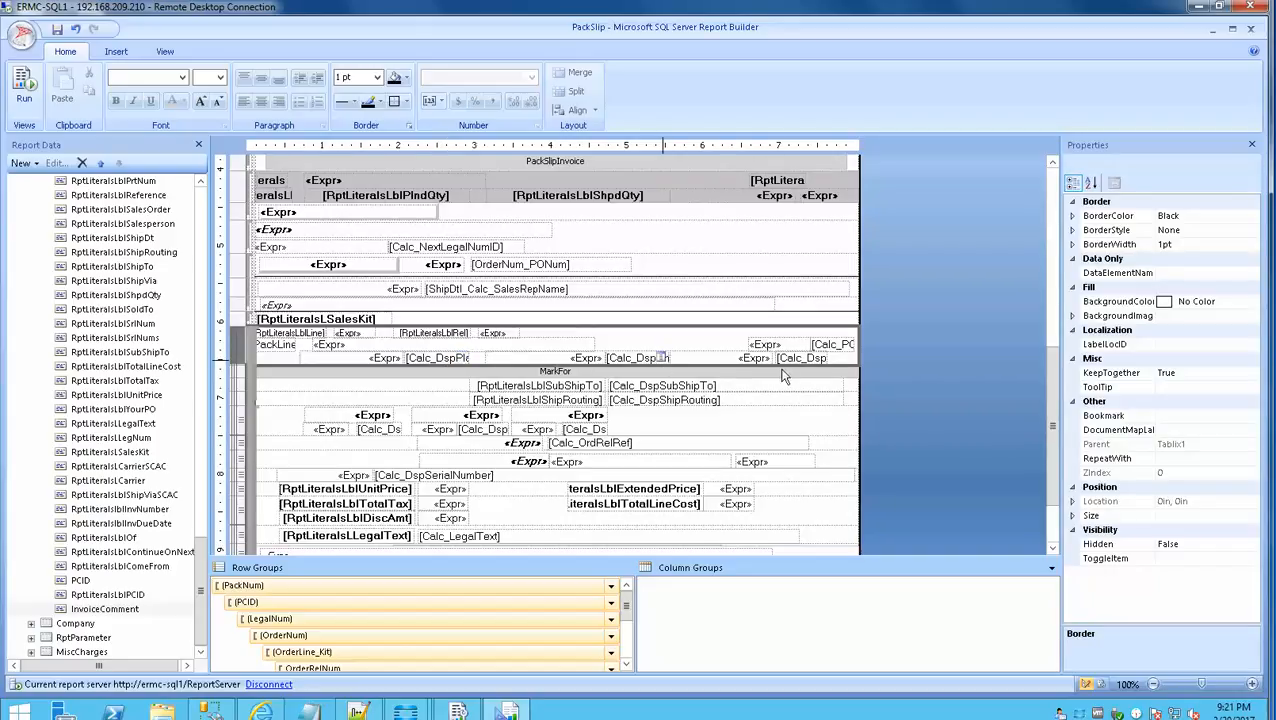
pyautogui.click(388, 348)
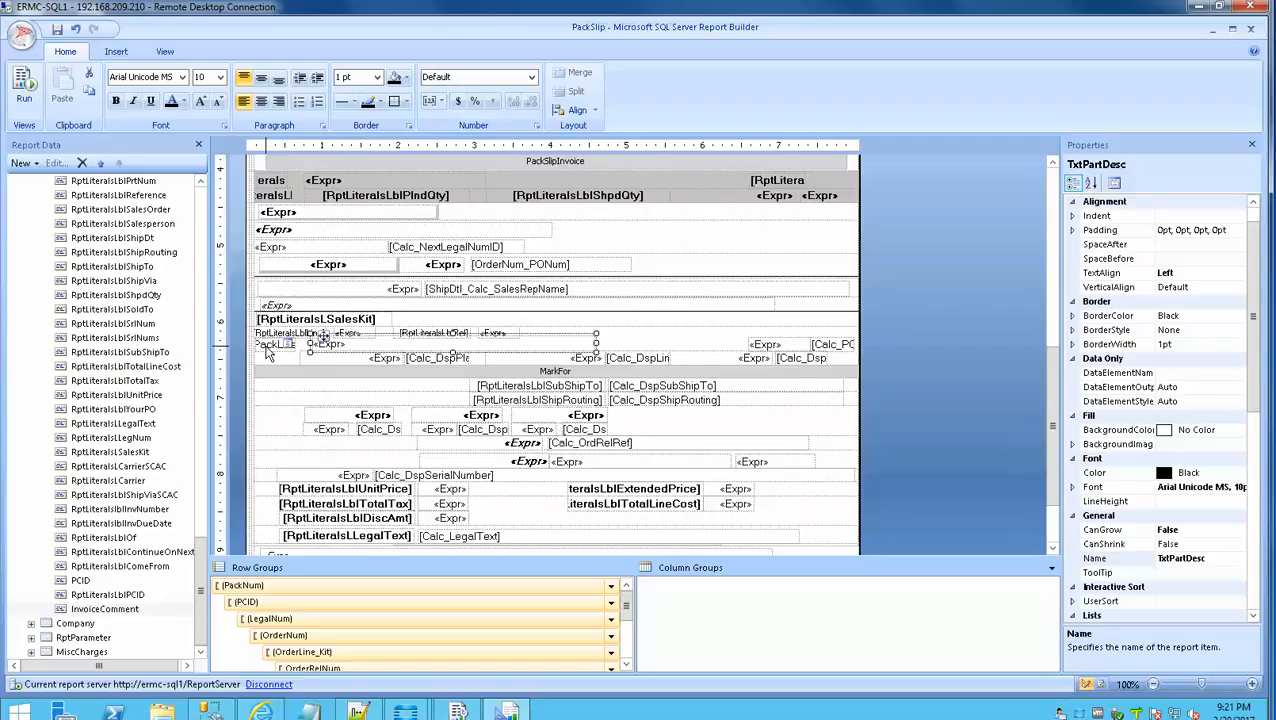
pyautogui.click(312, 363)
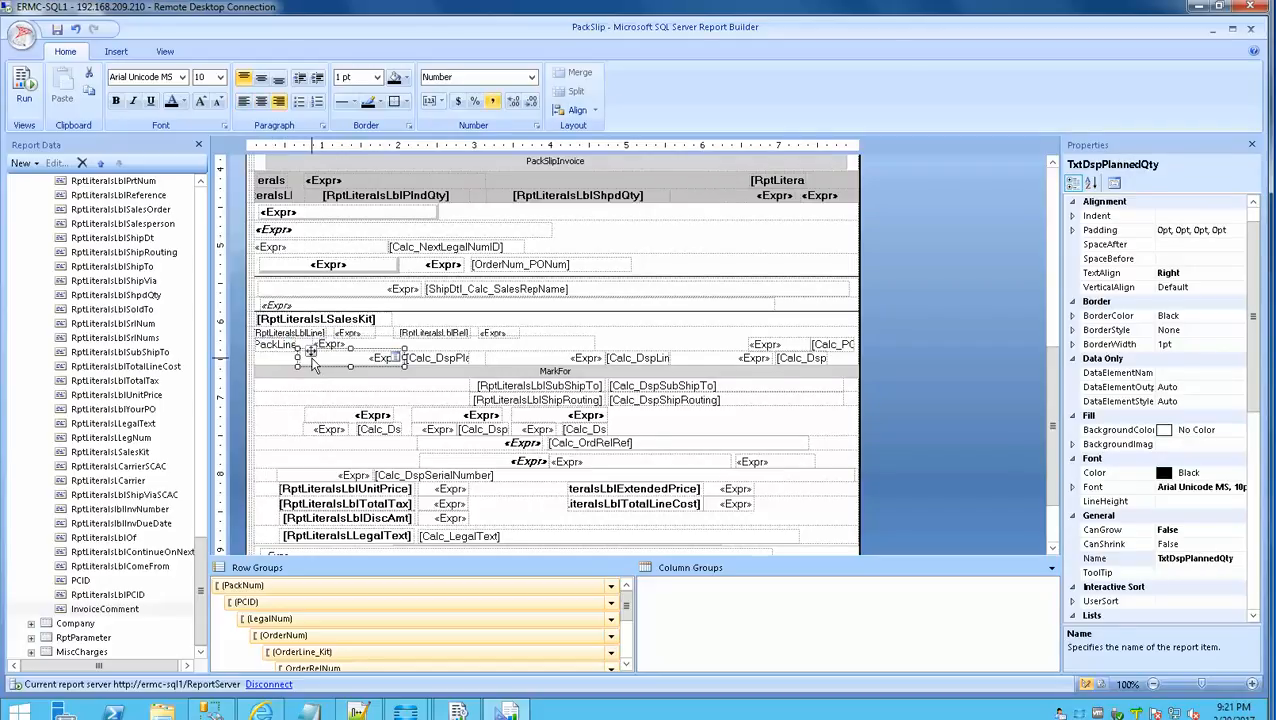
pyautogui.click(285, 363)
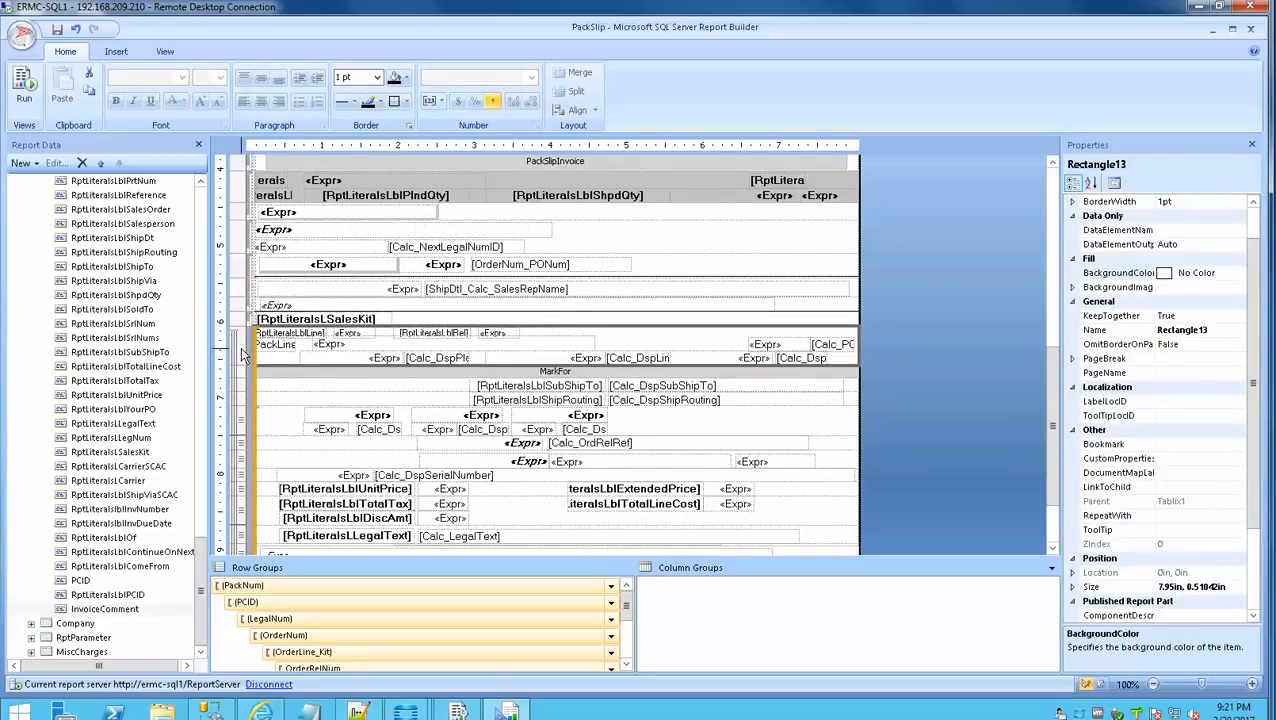
pyautogui.click(243, 355)
pyautogui.click(278, 358)
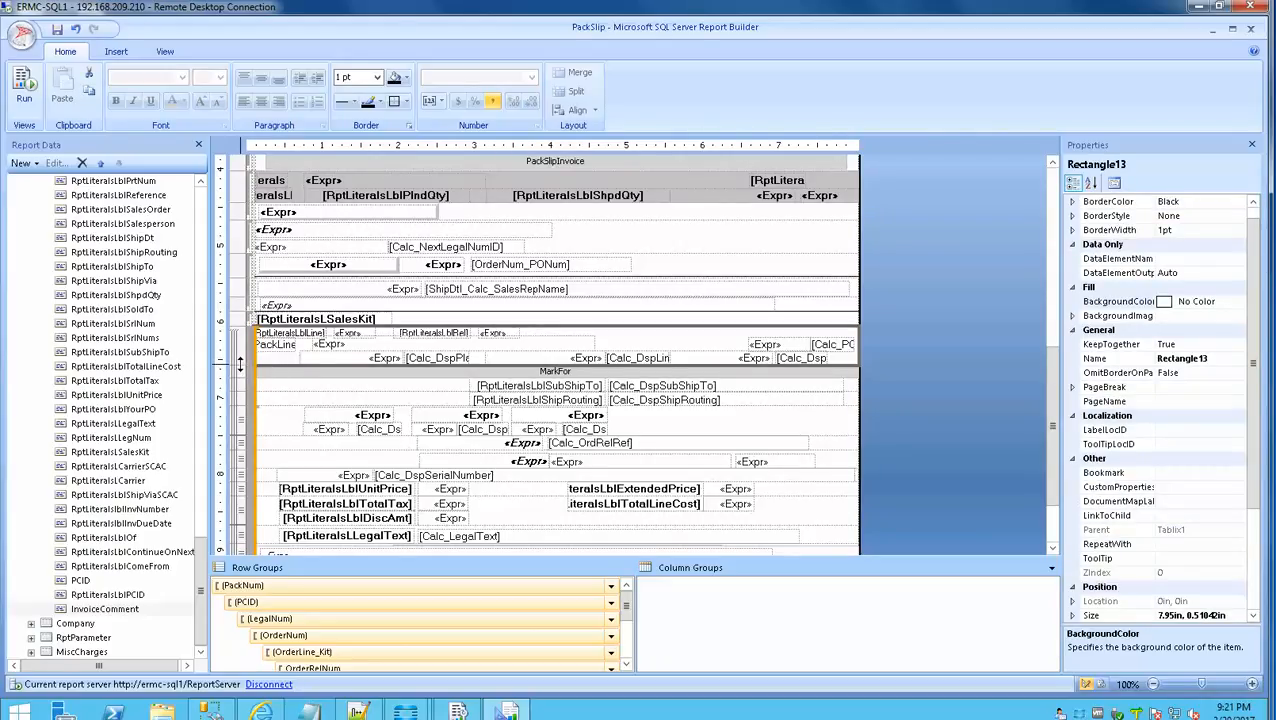
# - Drag the PackLine row's bottom down so Rectangle13 is about 1.11 in tall
pyautogui.moveTo(240, 365); pyautogui.dragTo(240, 410)
pyautogui.click(321, 396)
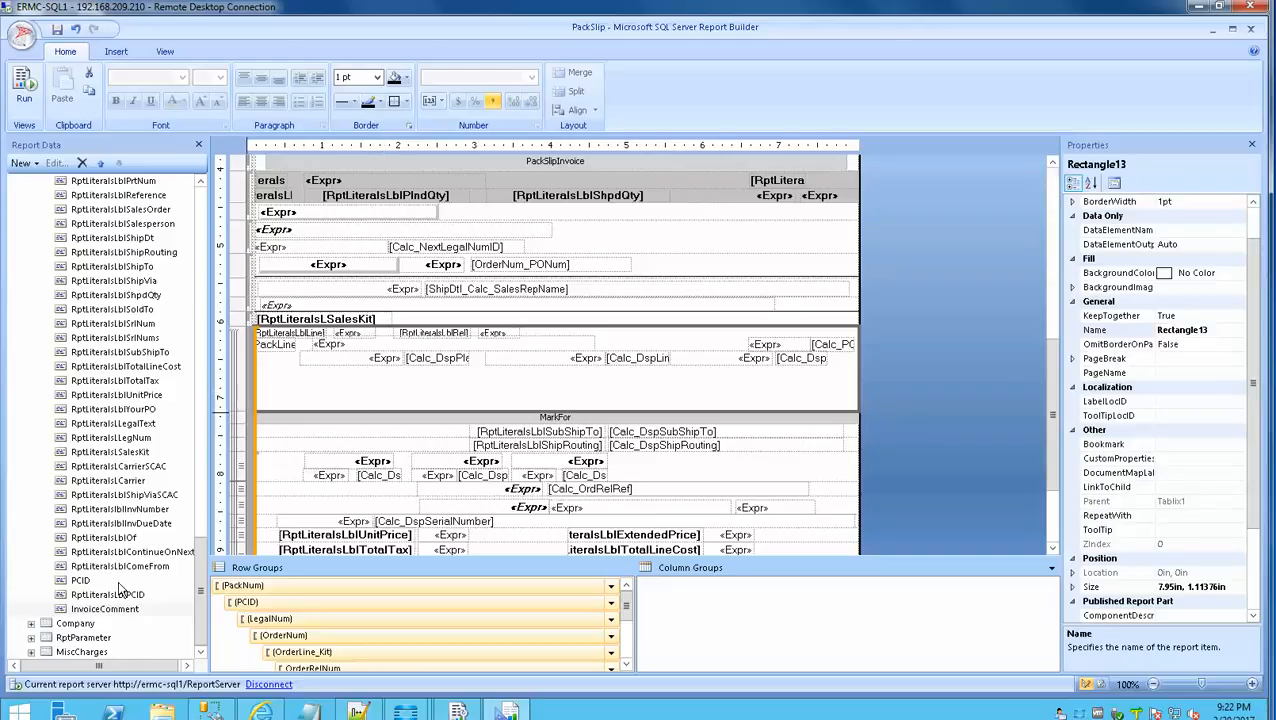
pyautogui.click(99, 610)
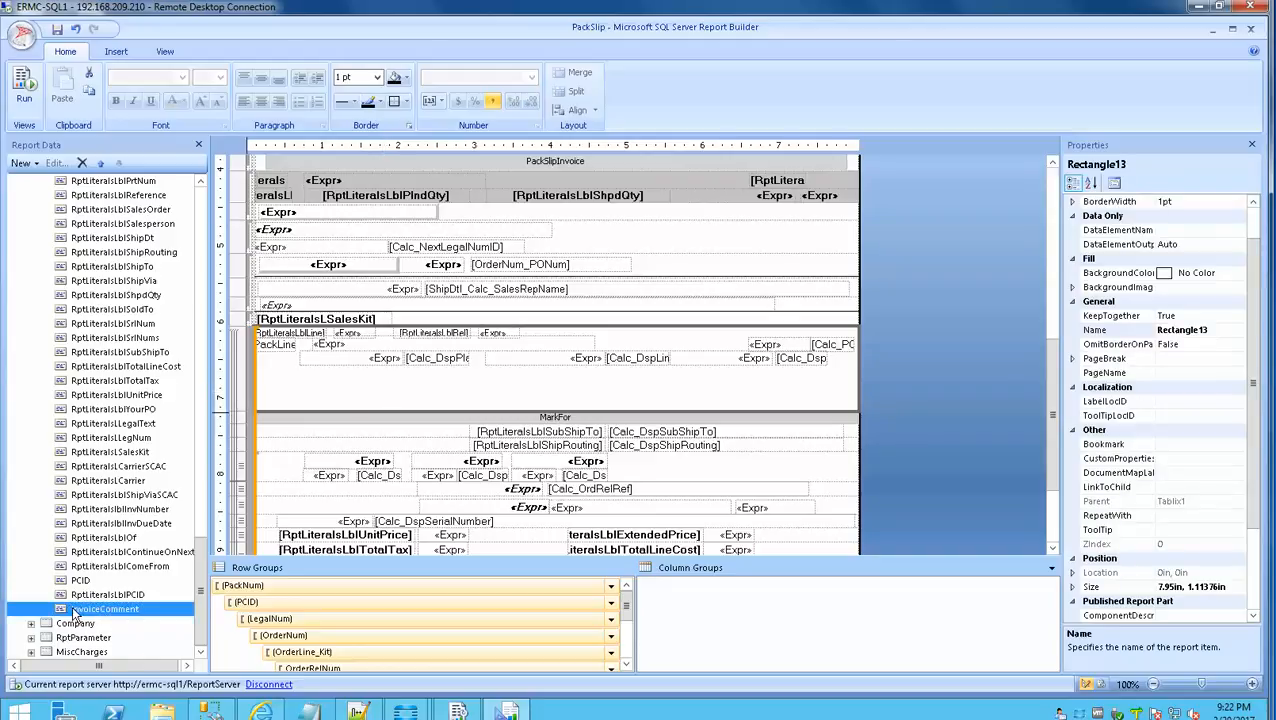
# - Drop the InvoiceComment field into Rectangle13 and widen its text box across the row
pyautogui.moveTo(72, 605); pyautogui.dragTo(312, 381)
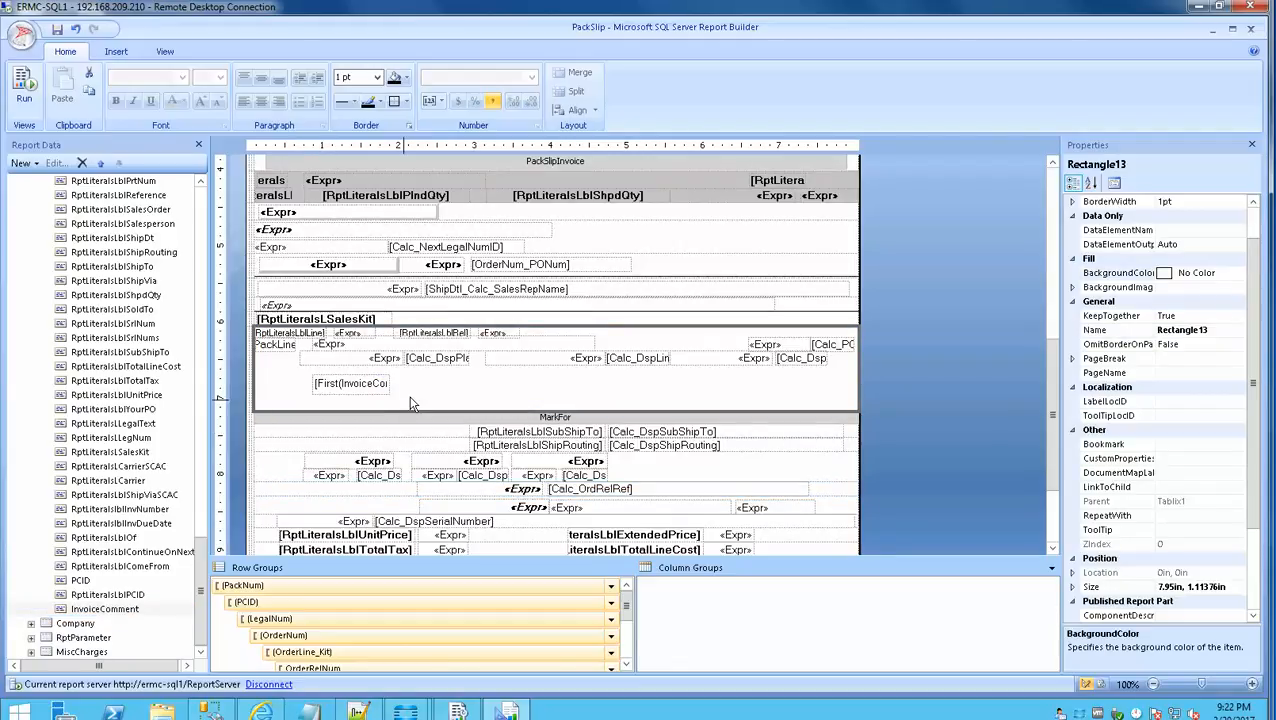
pyautogui.click(372, 393)
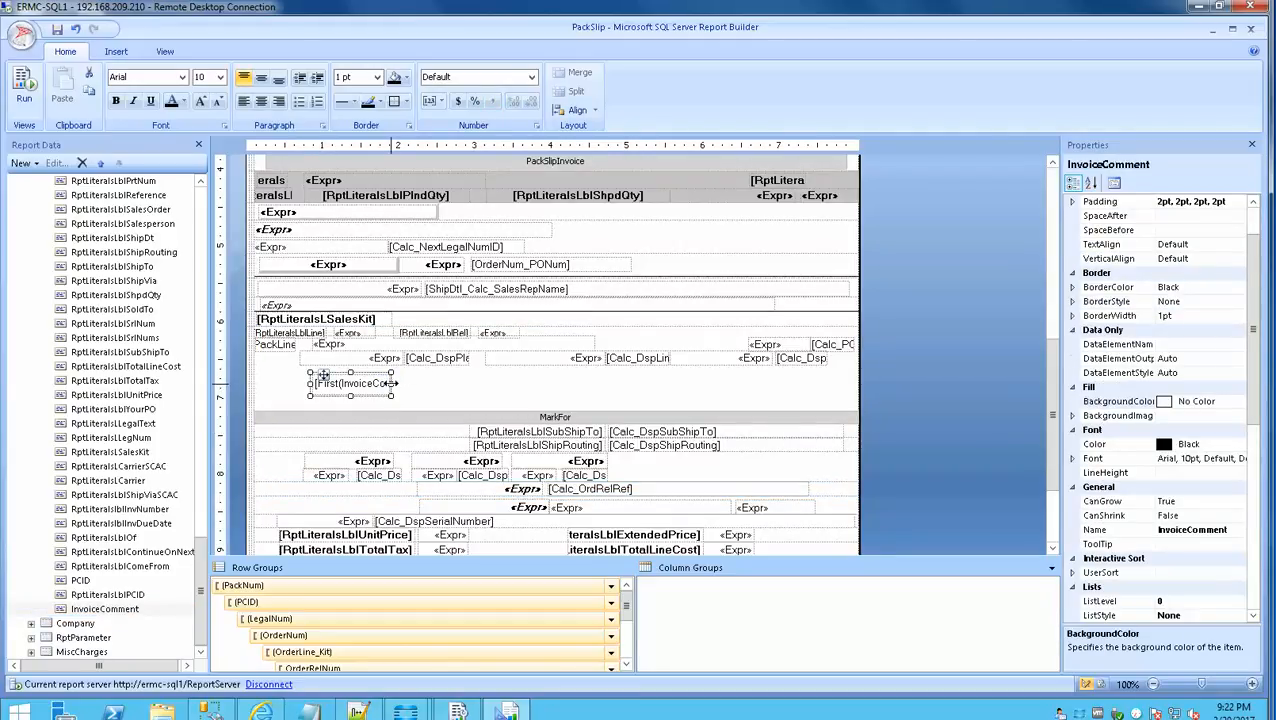
pyautogui.moveTo(391, 393); pyautogui.dragTo(838, 396)
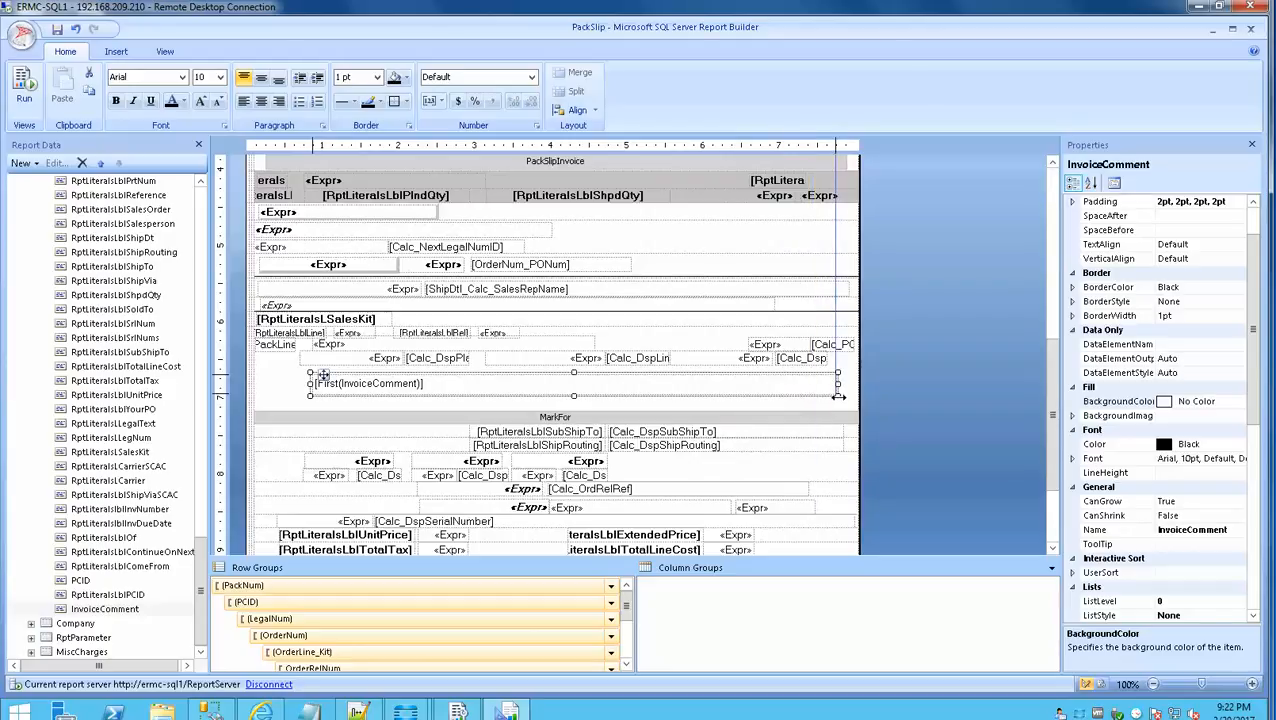
# - Open the Expression for the InvoiceComment text box, showing =First(Fields!InvoiceComment.Value)
pyautogui.click(284, 385)
pyautogui.click(330, 387)
pyautogui.click(314, 397)
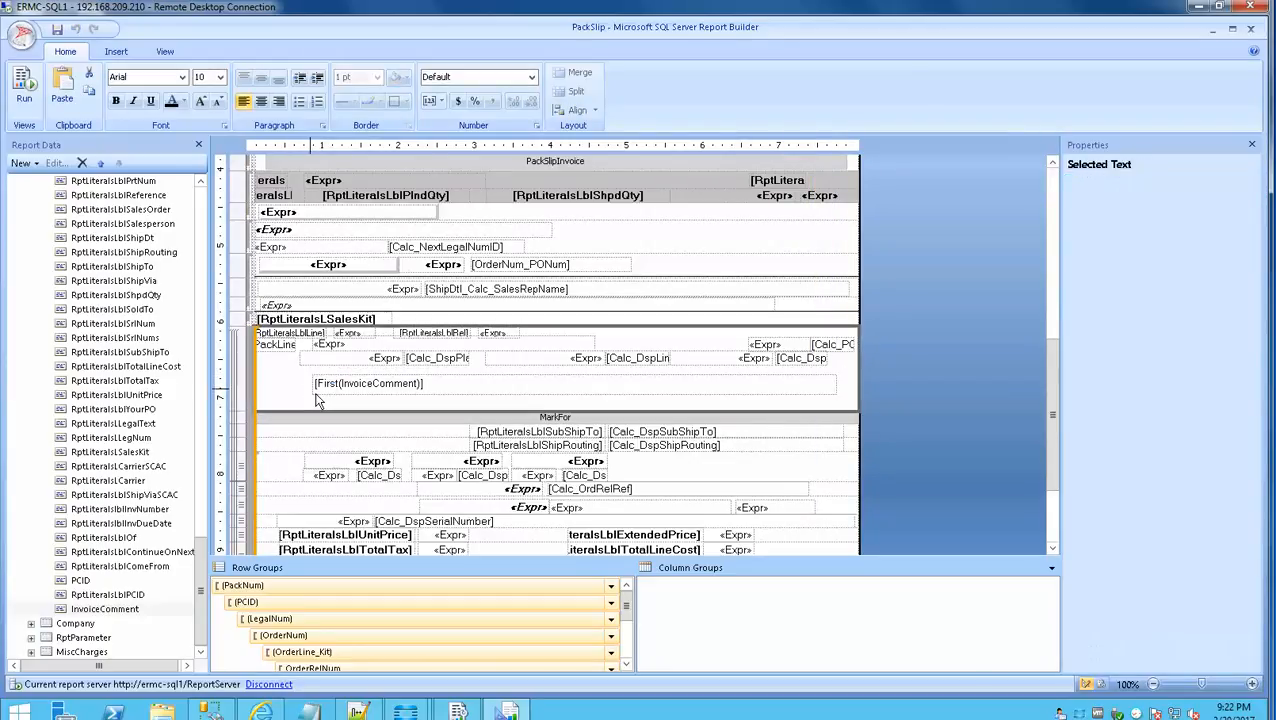
pyautogui.click(318, 394)
pyautogui.rightClick(318, 394)
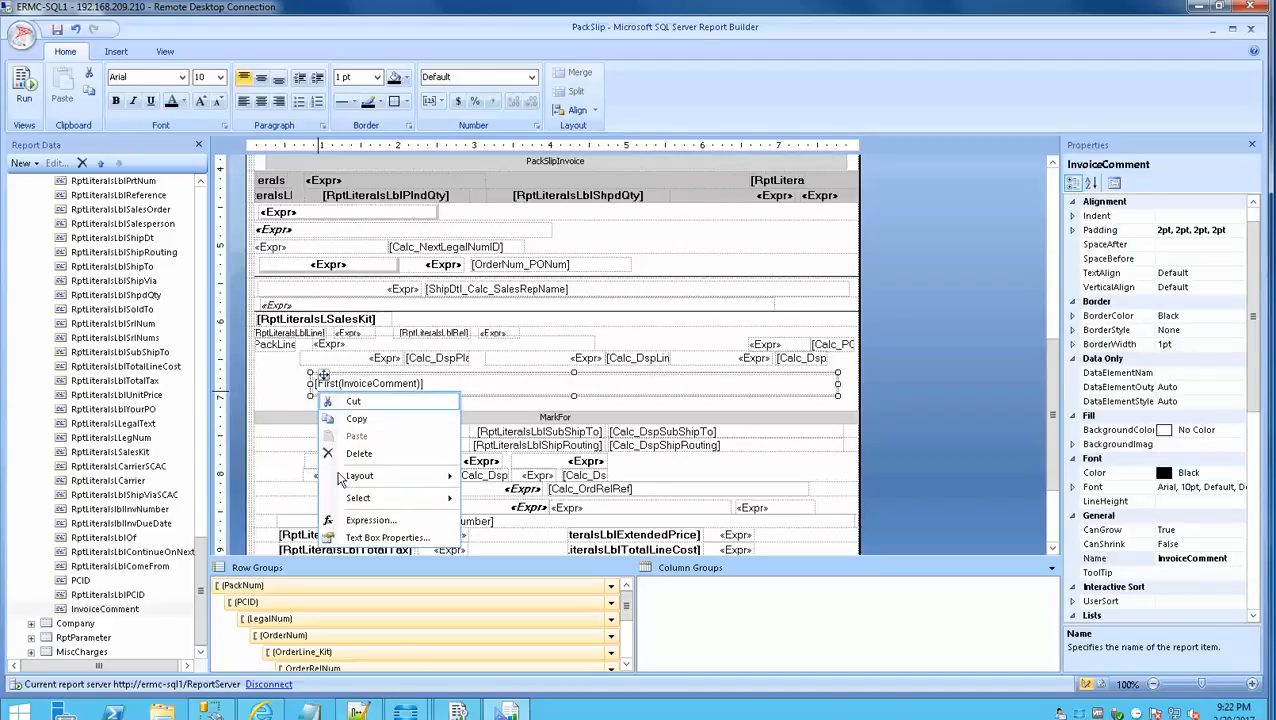
pyautogui.click(372, 520)
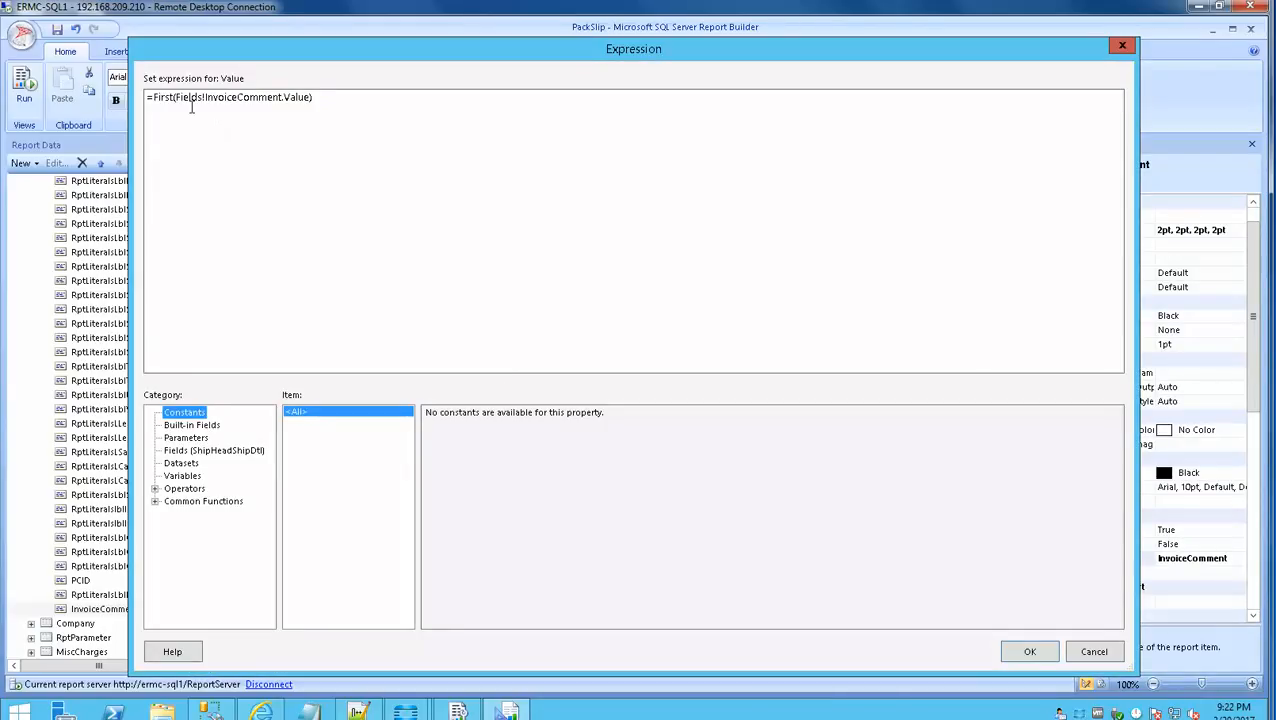
# - Change the expression to =Fields!InvoiceComment.Value, removing the First aggregate
pyautogui.click(175, 97)
pyautogui.press('BackSpace')
pyautogui.press('BackSpace')
pyautogui.press('BackSpace')
pyautogui.press('BackSpace')
pyautogui.press('BackSpace')
pyautogui.press('BackSpace')
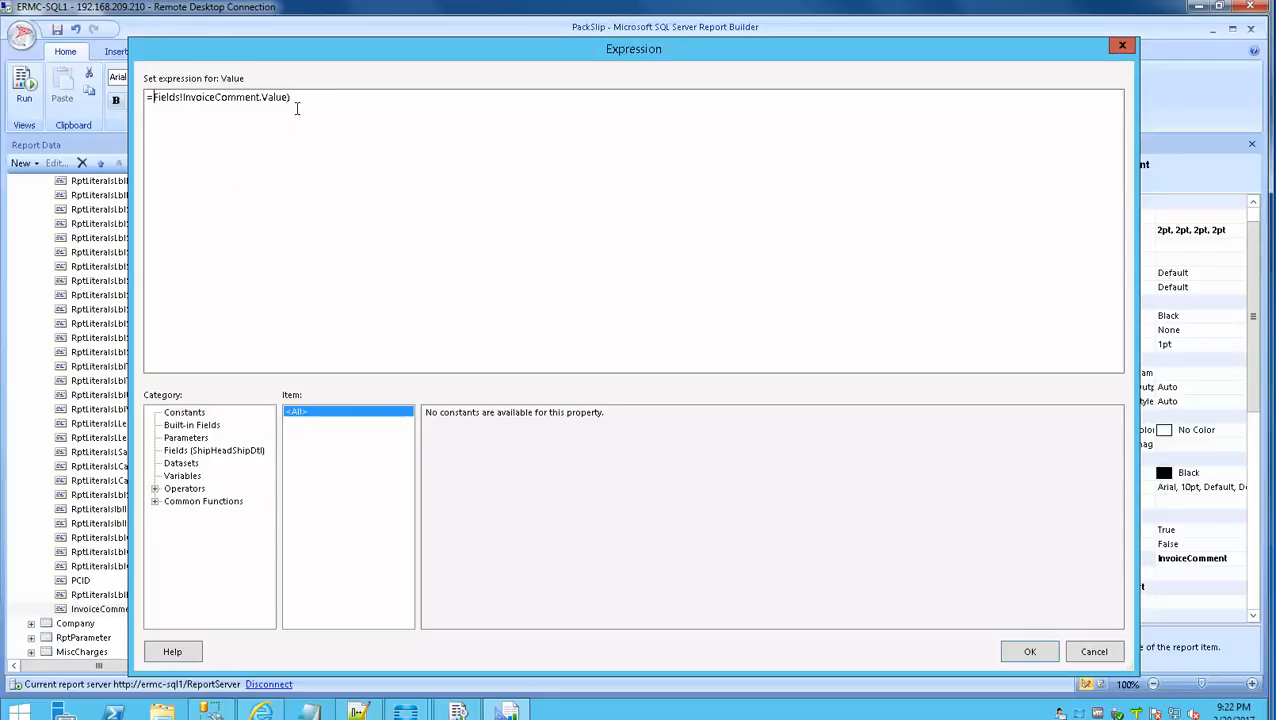
pyautogui.click(1017, 652)
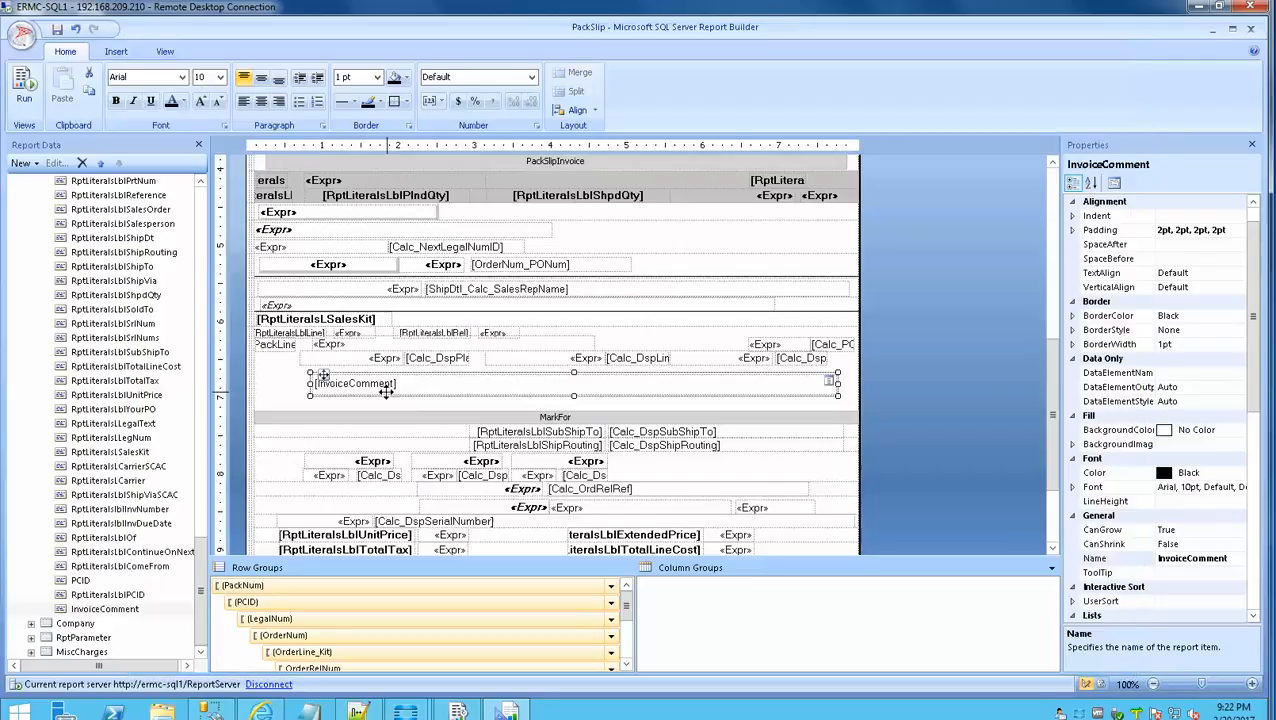
# - Give the InvoiceComment text box a solid black Outline border in Text Box Properties
pyautogui.click(277, 379)
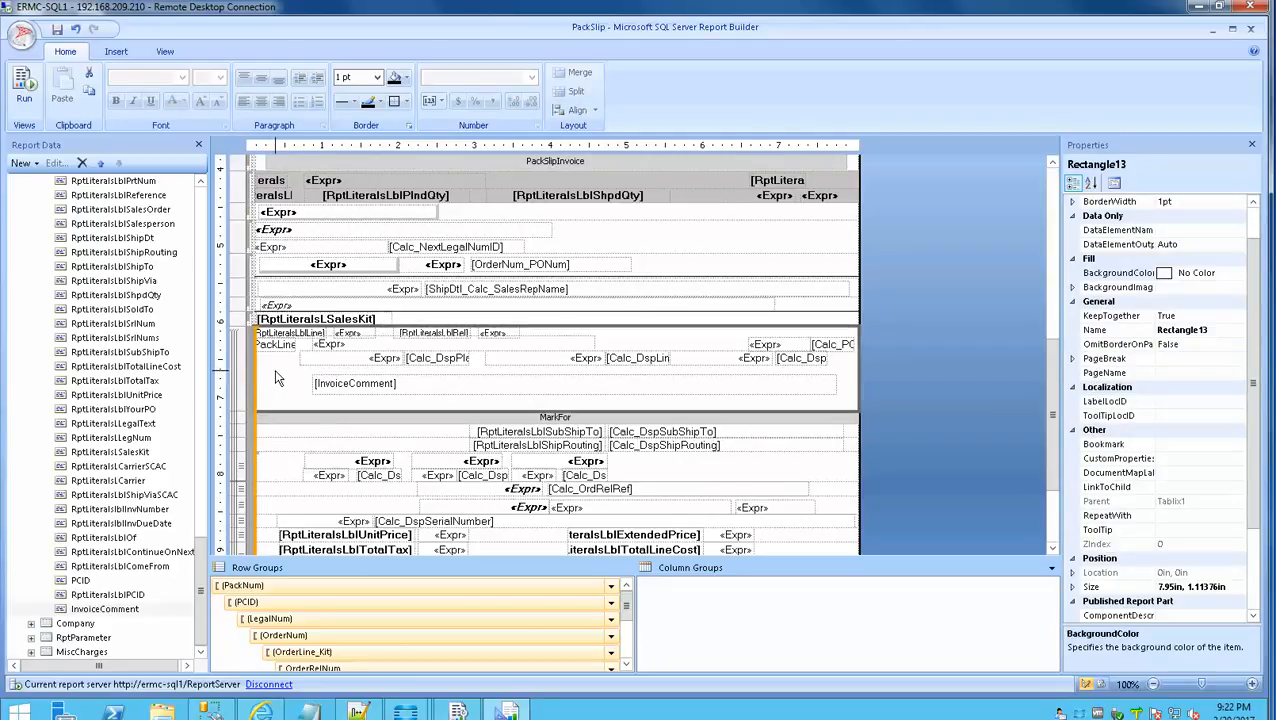
pyautogui.click(411, 395)
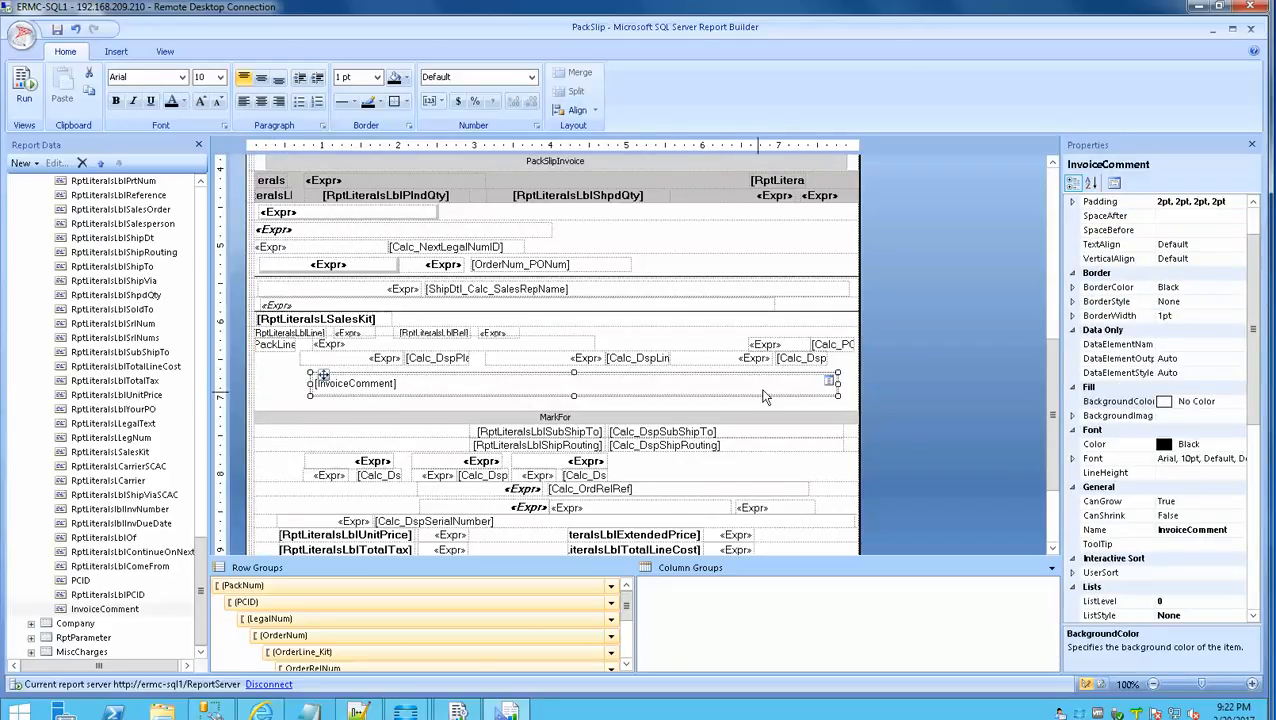
pyautogui.rightClick(415, 383)
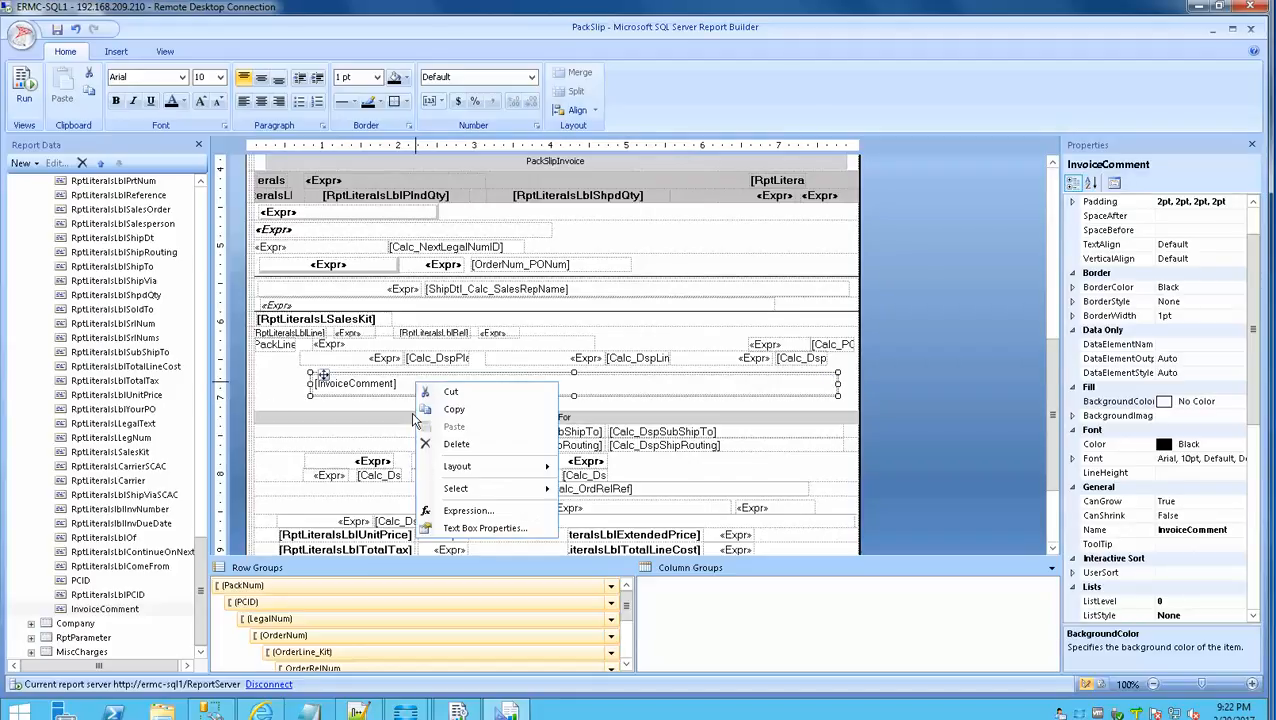
pyautogui.click(458, 531)
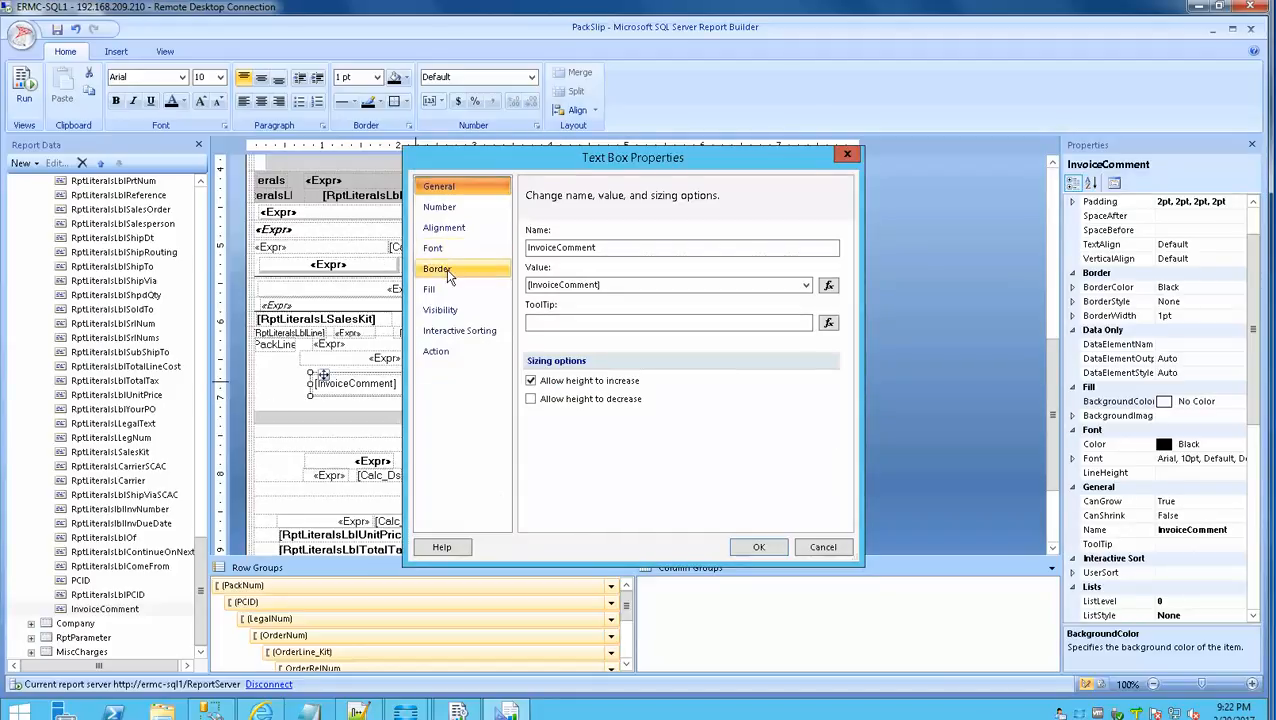
pyautogui.click(440, 270)
pyautogui.click(782, 256)
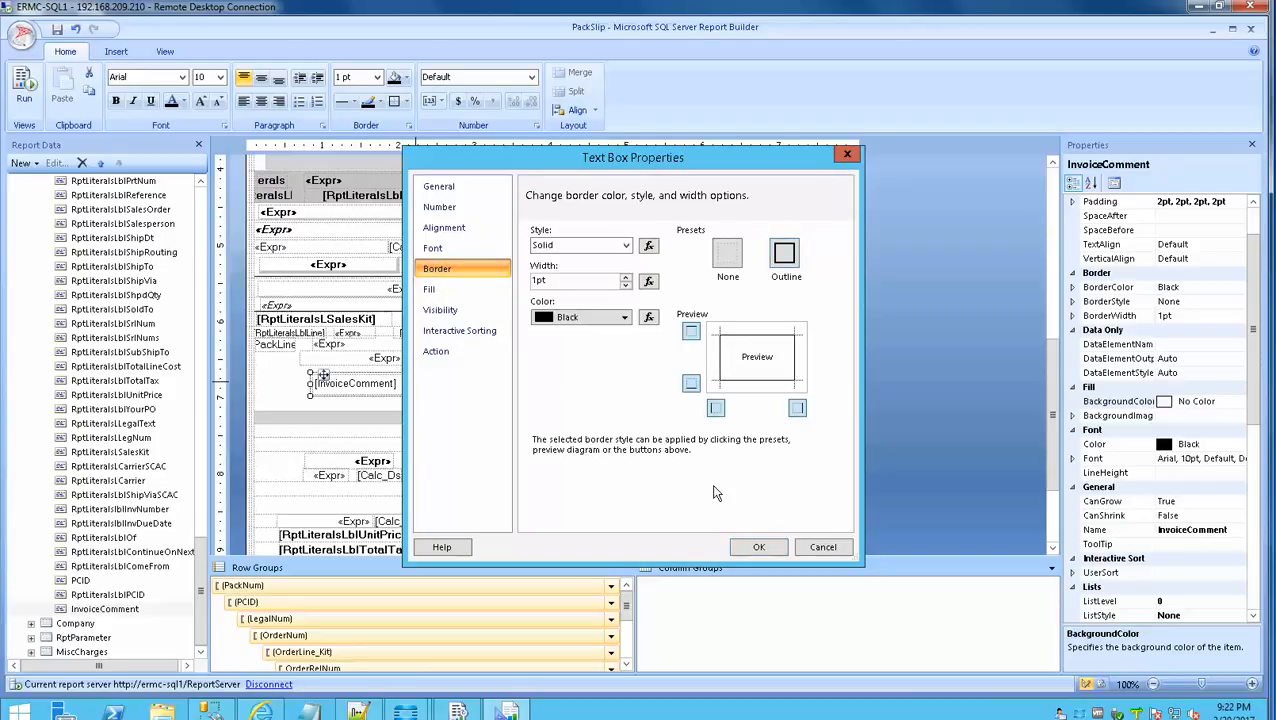
pyautogui.click(759, 547)
pyautogui.click(289, 387)
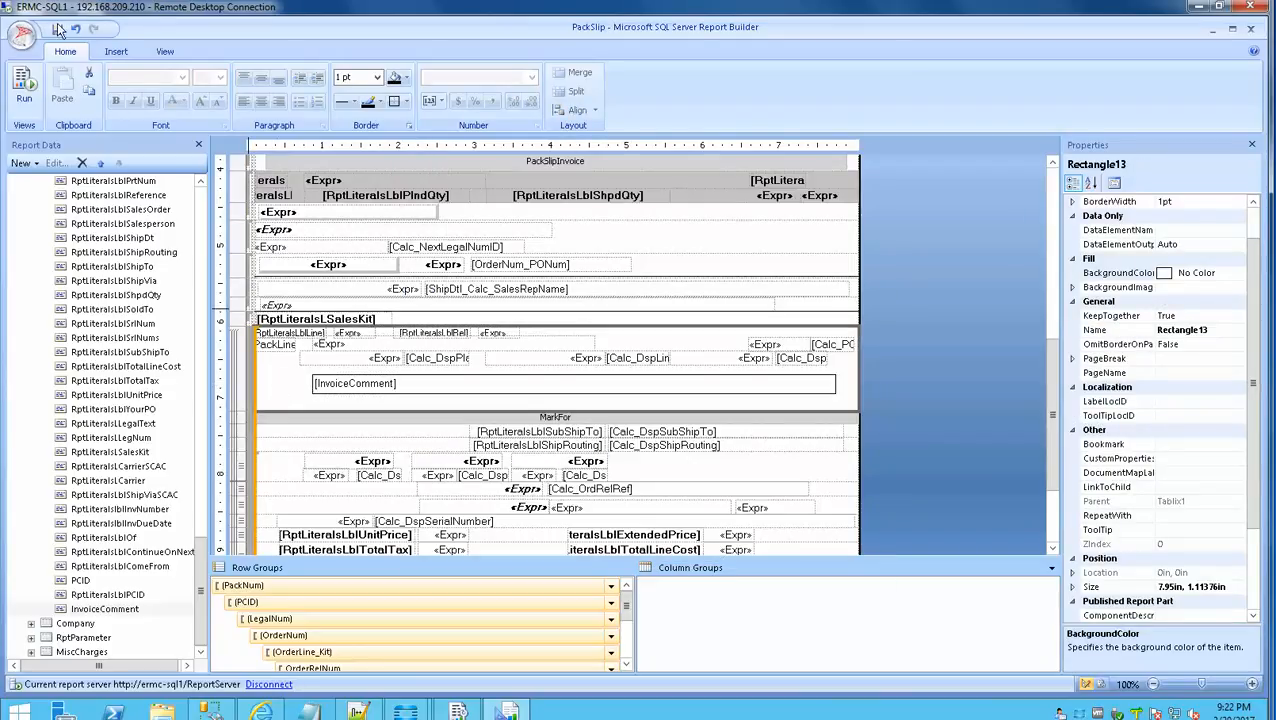
pyautogui.click(24, 85)
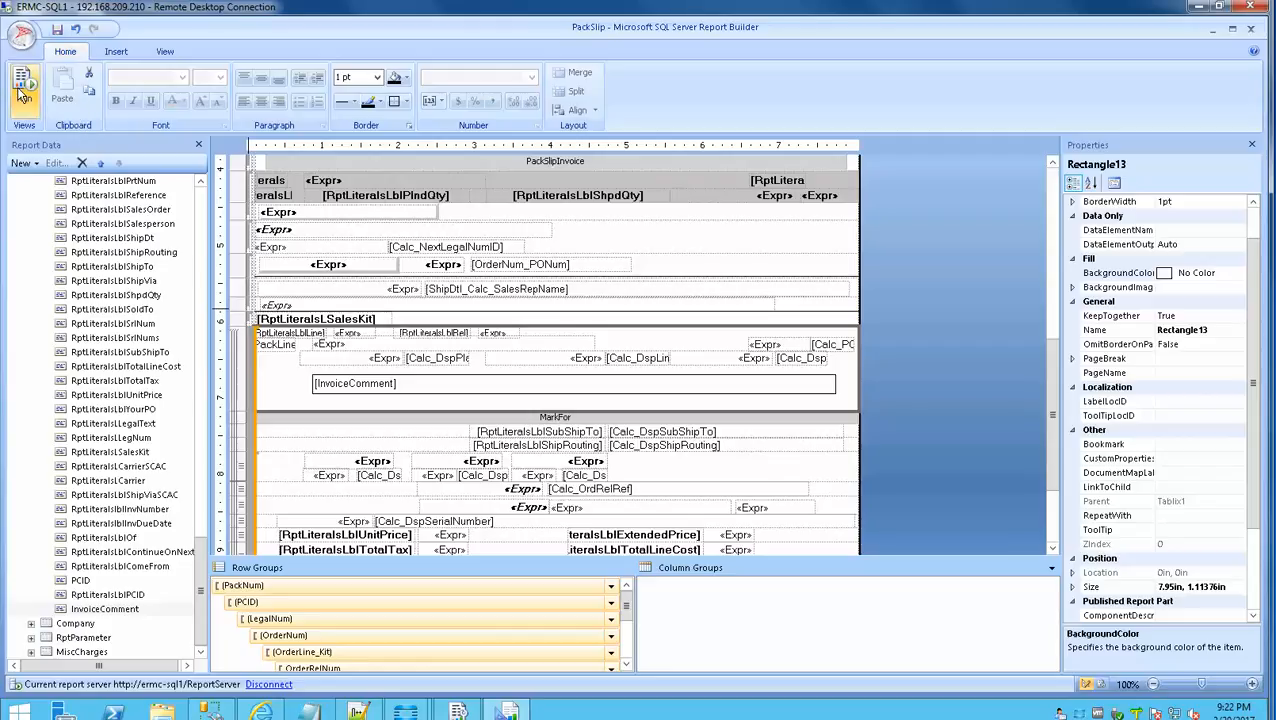
# - Render the Packing Slip preview with the pasted TableGuid after dismissing the data cache error
pyautogui.click(105, 149)
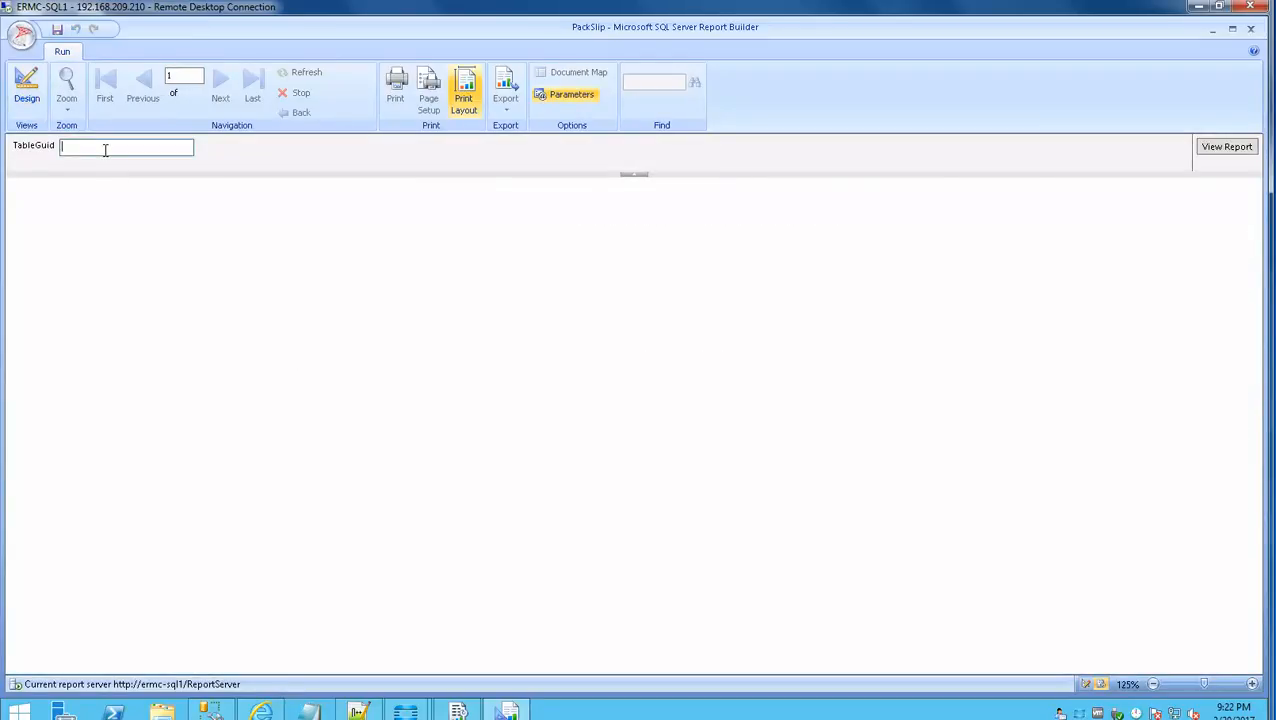
pyautogui.hotkey('ctrl', 'v')
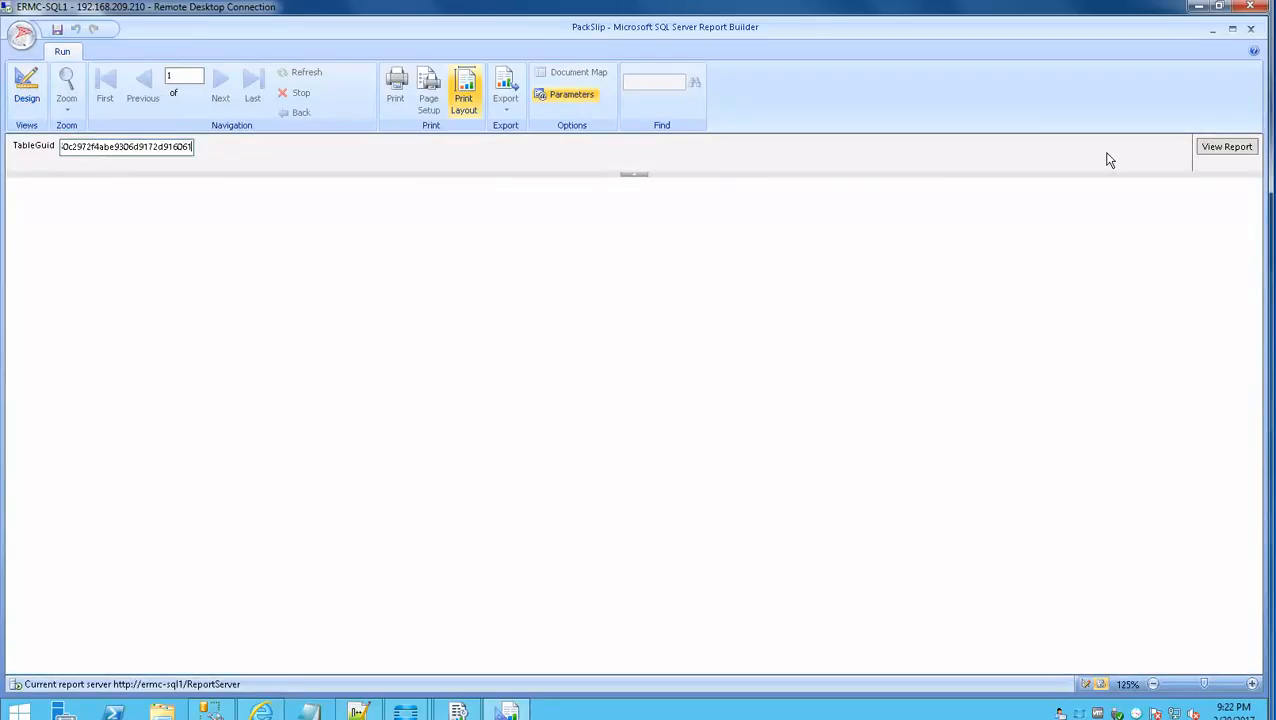
pyautogui.click(1216, 150)
pyautogui.click(772, 348)
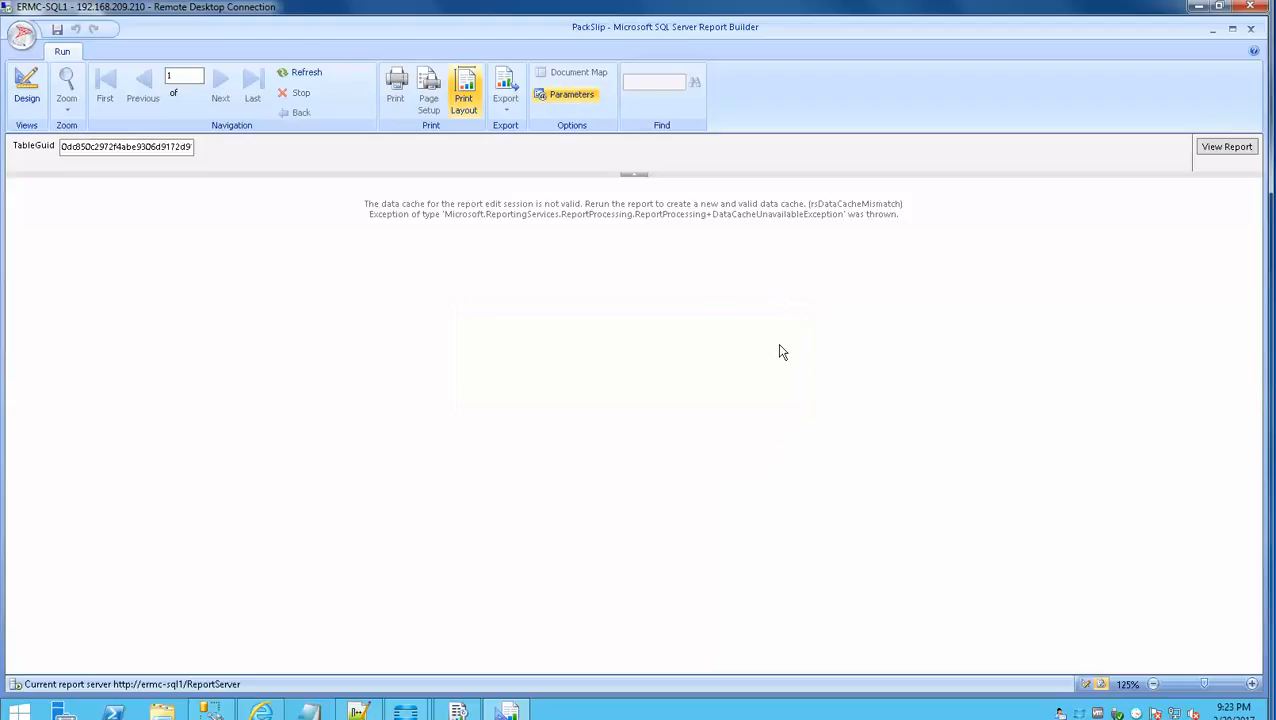
pyautogui.click(306, 74)
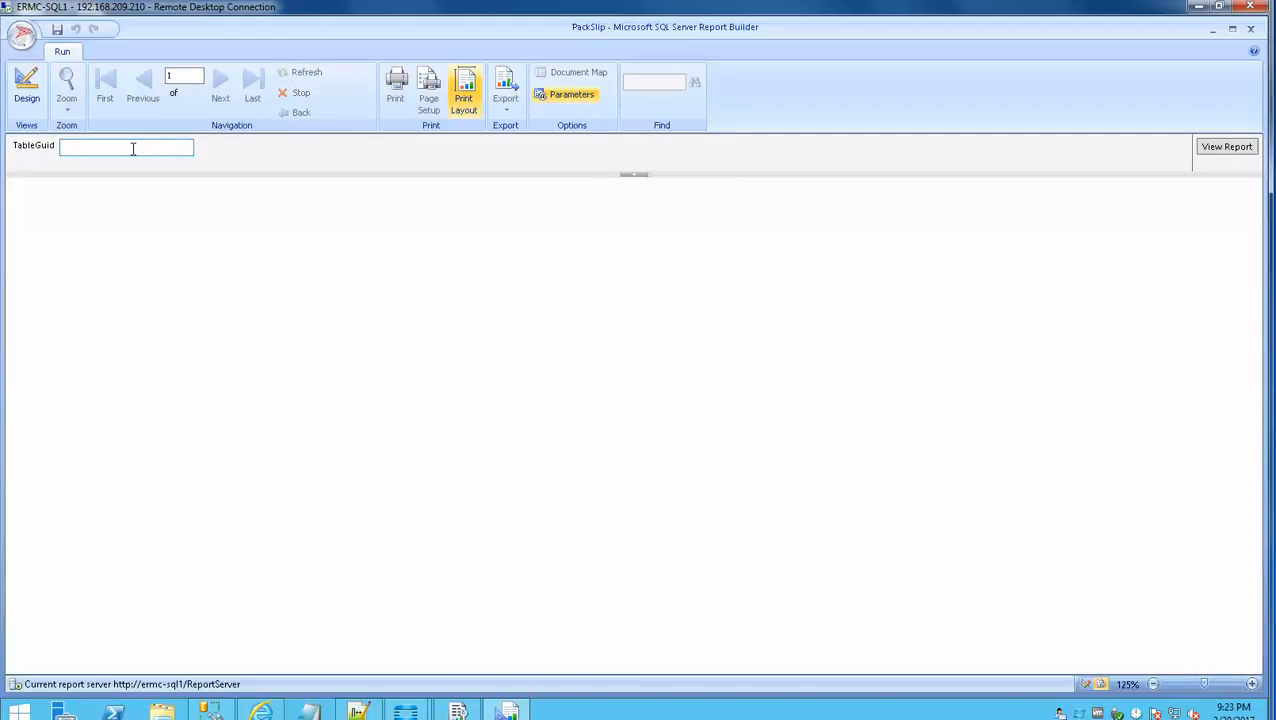
pyautogui.hotkey('ctrl', 'v')
pyautogui.click(1238, 148)
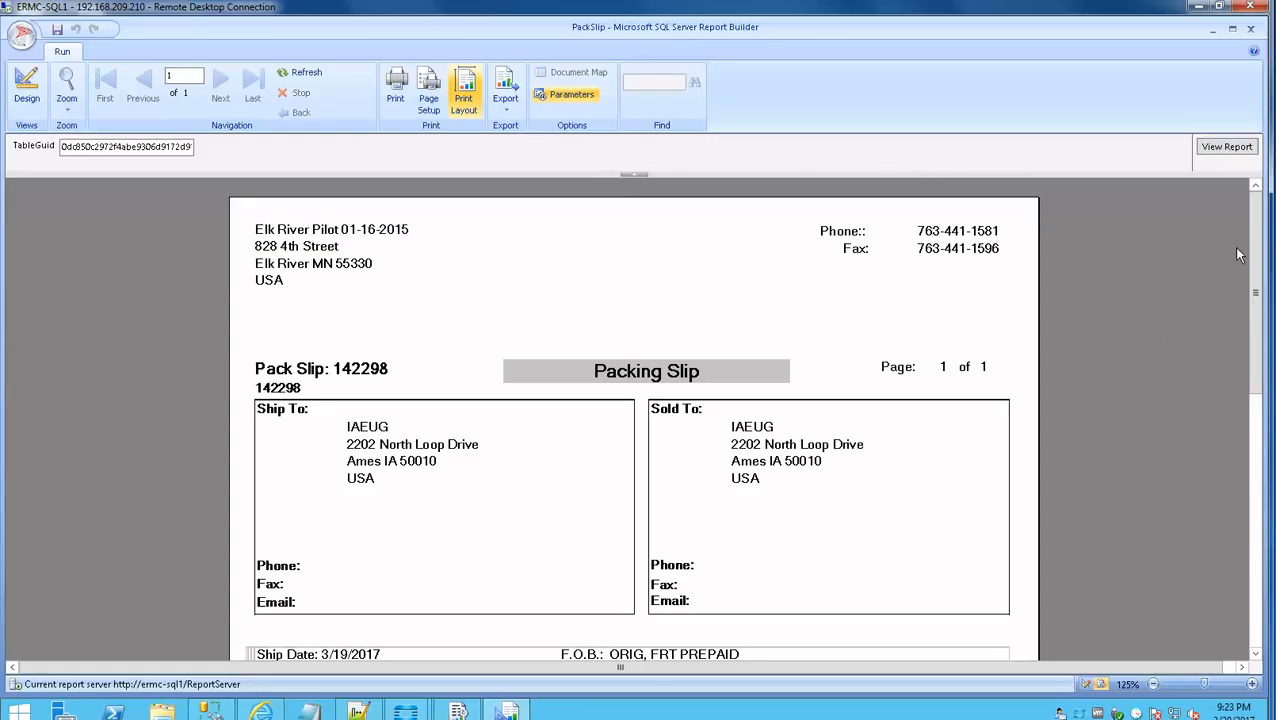
# - Zoom the preview to 75%, return to design view, and minimize Report Builder
pyautogui.moveTo(1256, 242); pyautogui.dragTo(1256, 402)
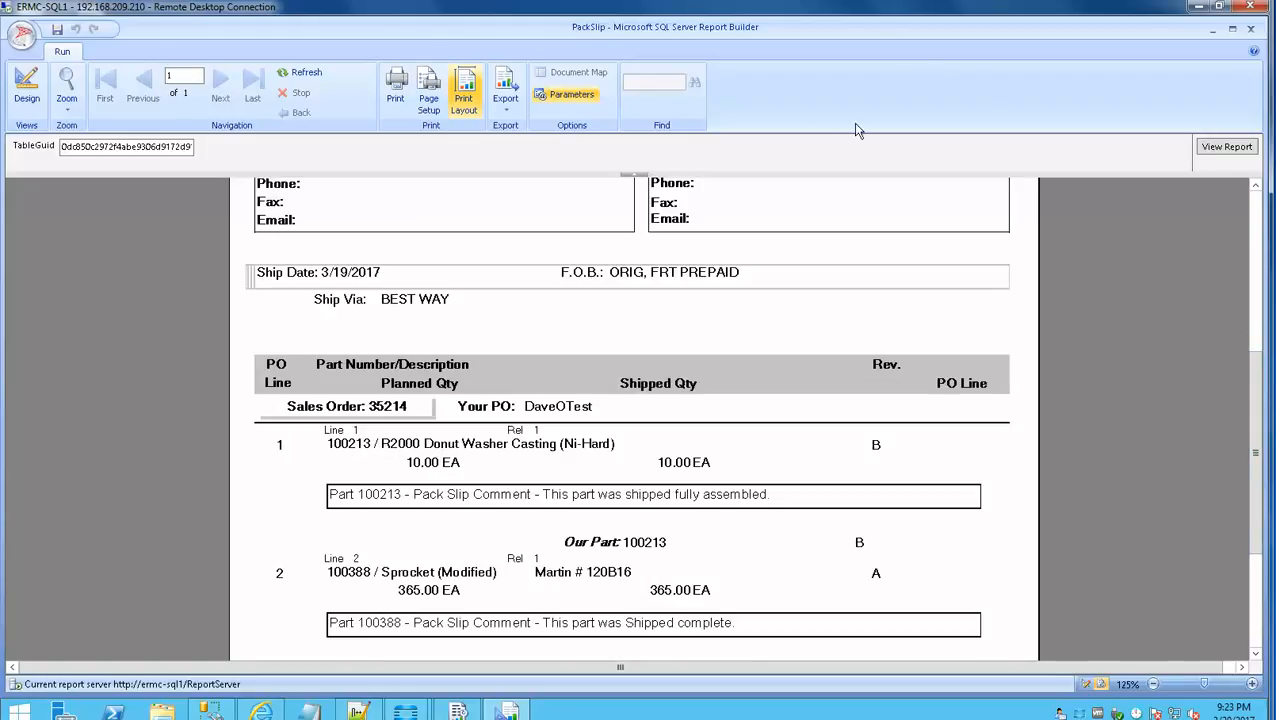
pyautogui.click(1153, 685)
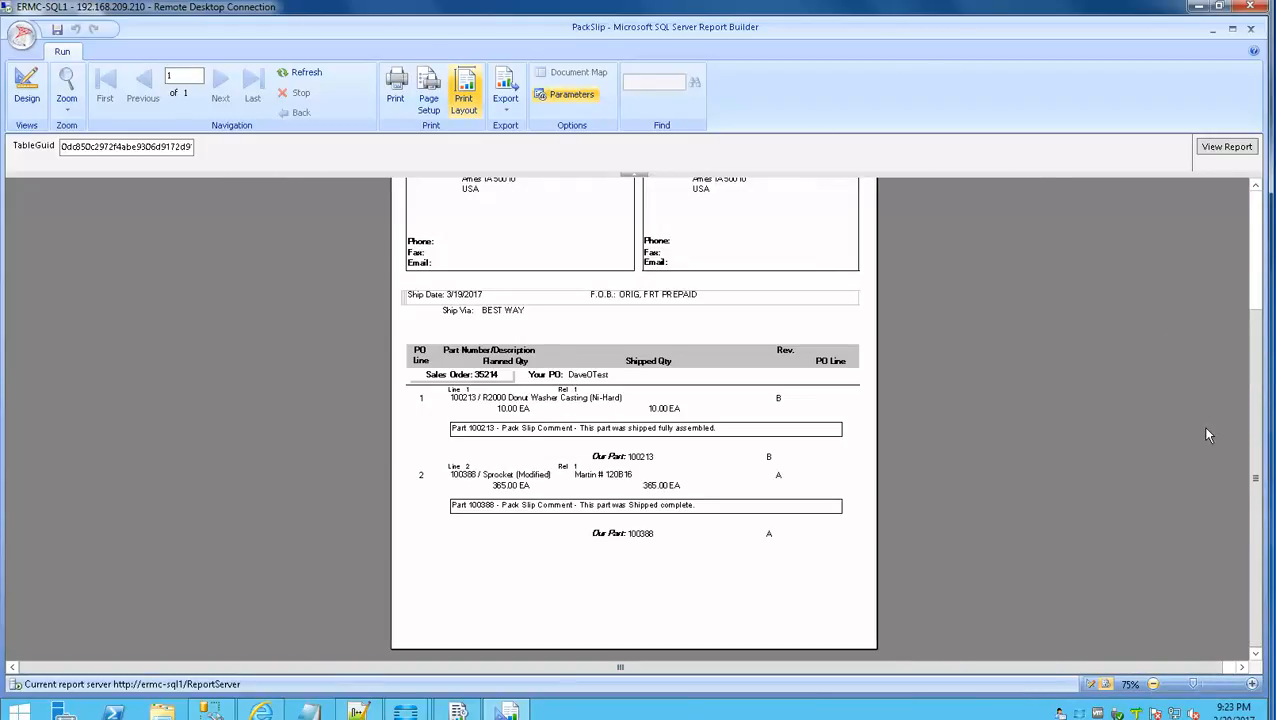
pyautogui.moveTo(1253, 437)
pyautogui.mouseDown()
pyautogui.moveTo(1254, 317)
pyautogui.moveTo(1260, 430)
pyautogui.mouseUp()
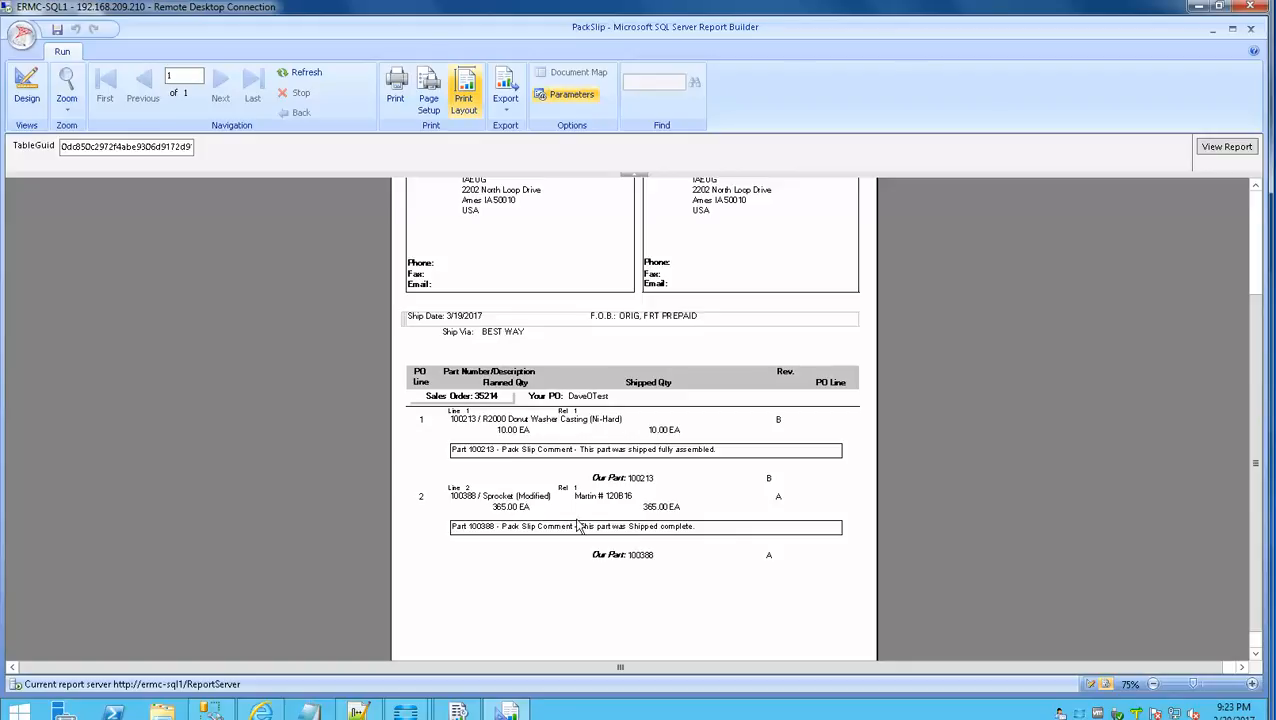
pyautogui.click(30, 96)
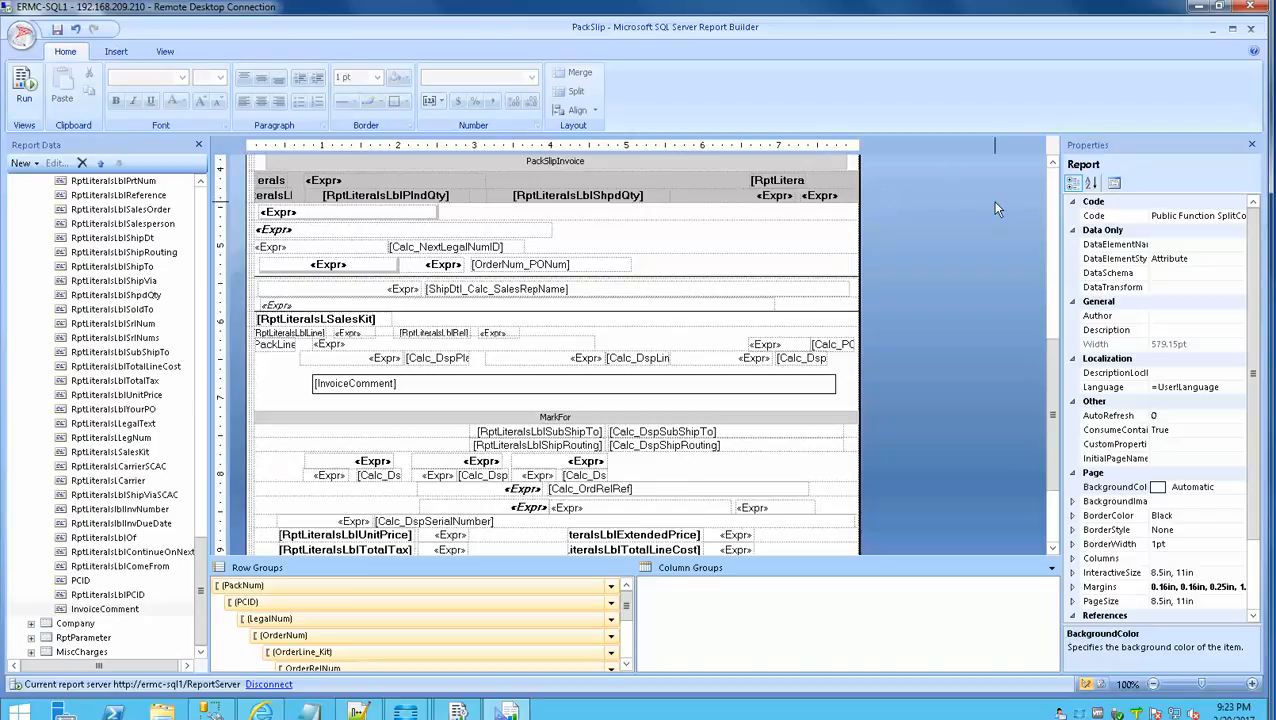
pyautogui.click(1201, 7)
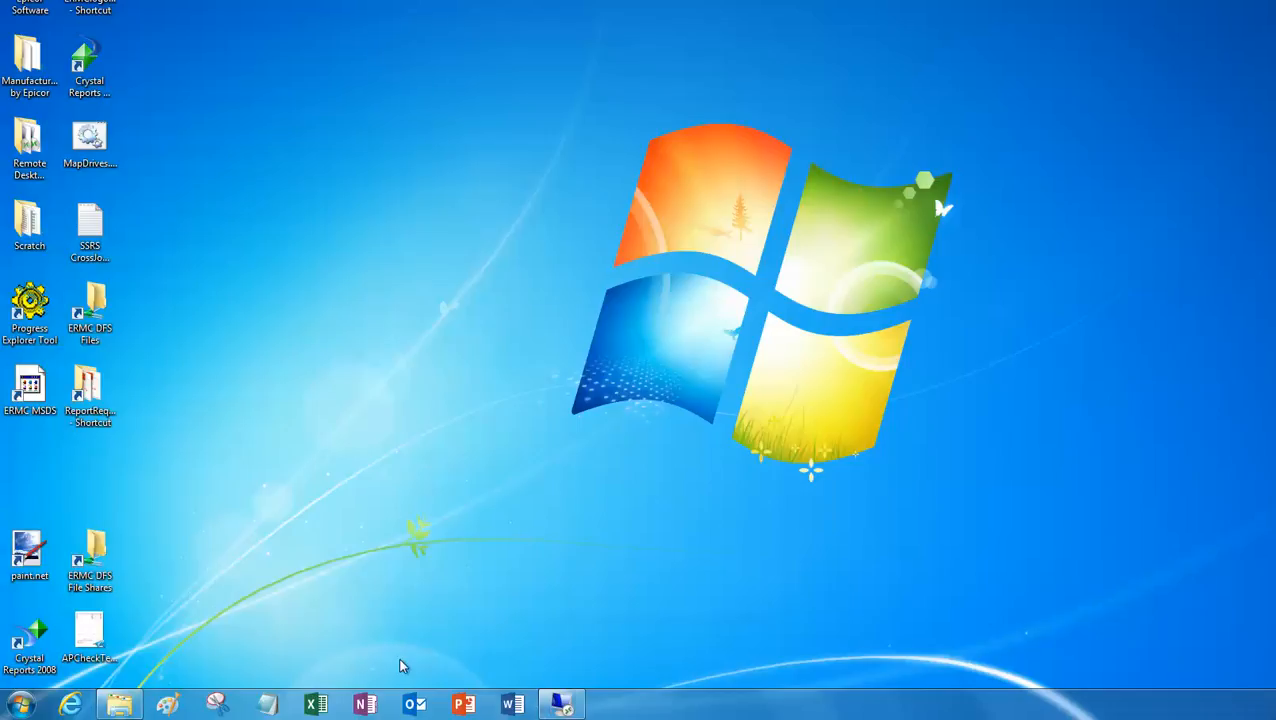
pyautogui.click(561, 704)
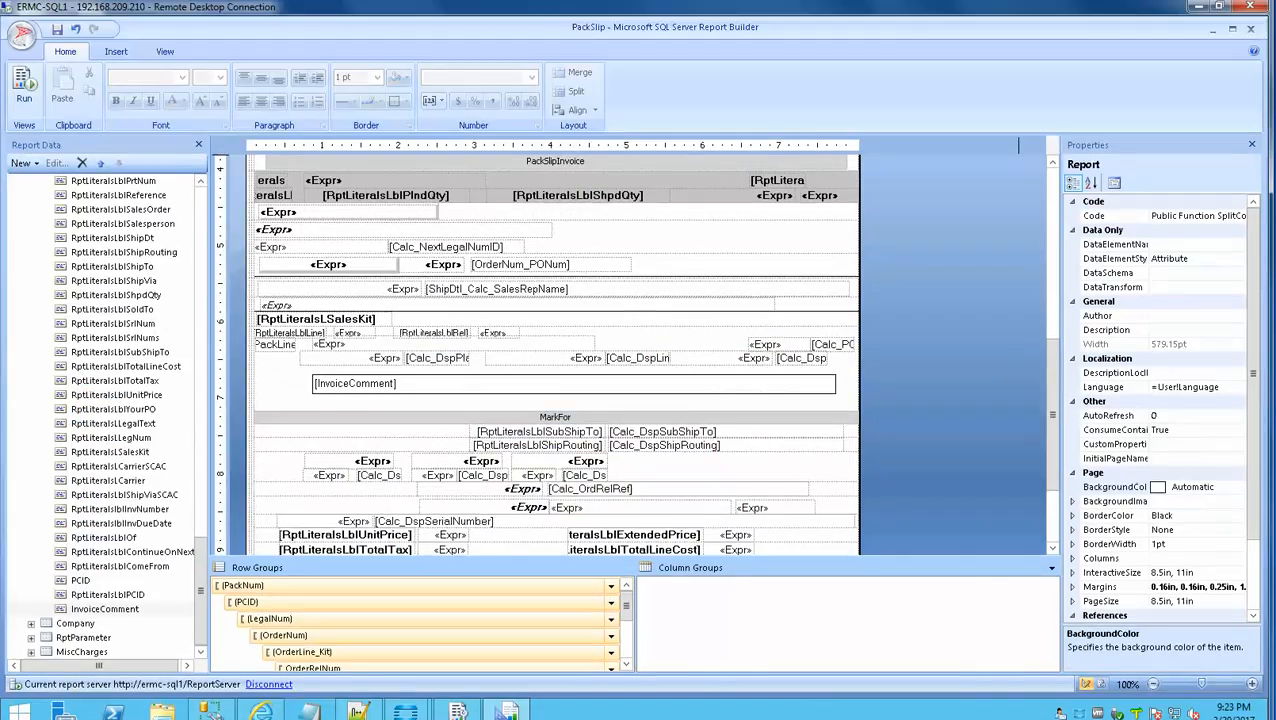
pyautogui.click(1212, 28)
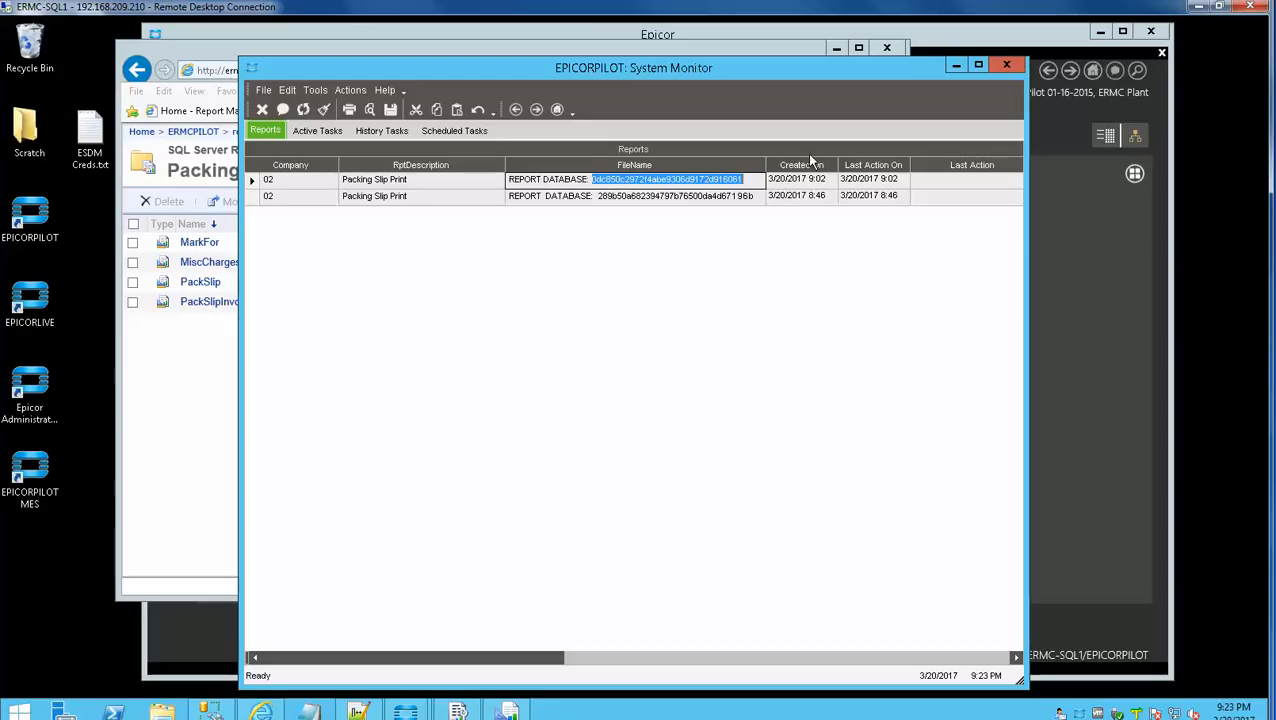
# - From Customer Shipment Entry, print-preview pack slip 142298 as PDF using the IAEUG Pack Slip style
pyautogui.click(406, 712)
pyautogui.click(502, 590)
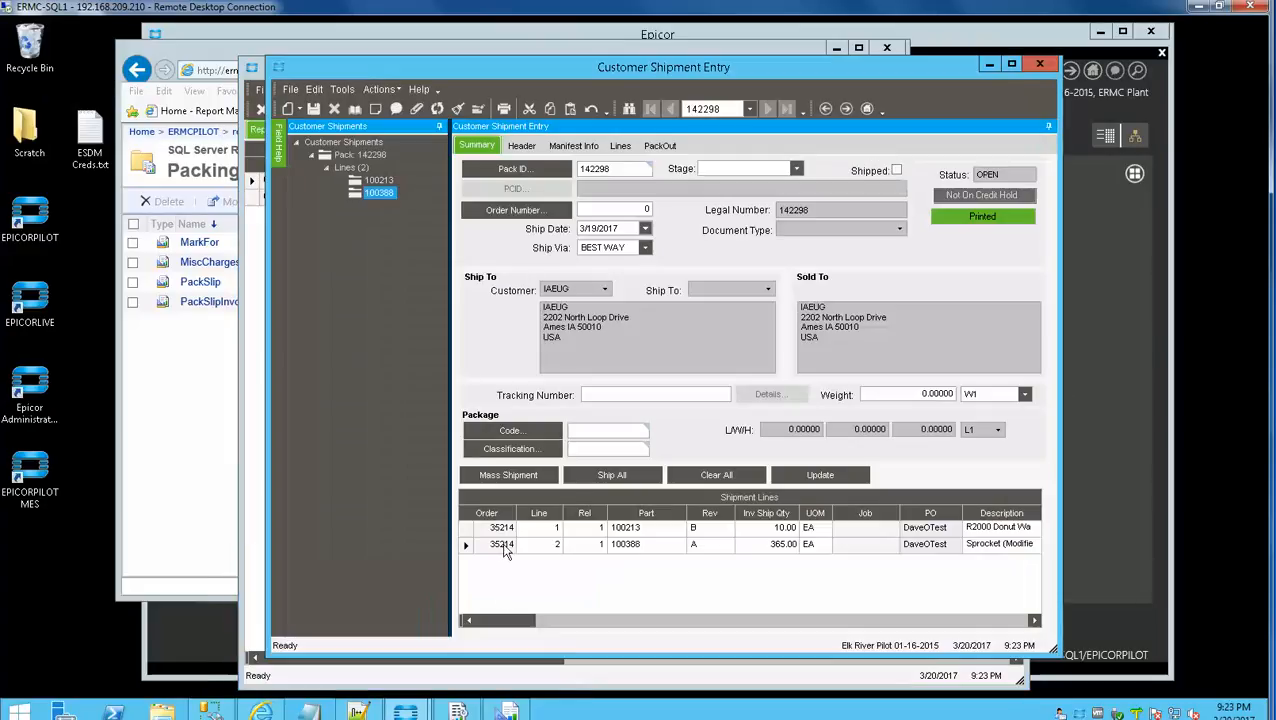
pyautogui.click(378, 89)
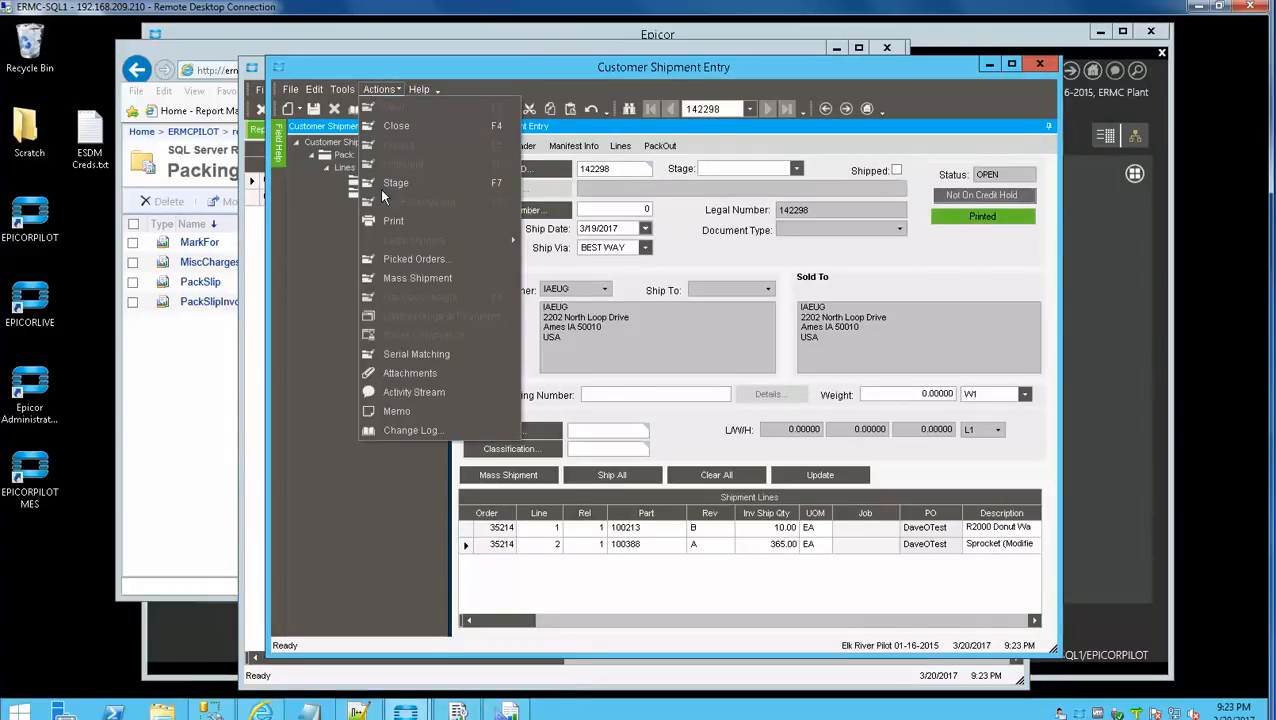
pyautogui.click(395, 221)
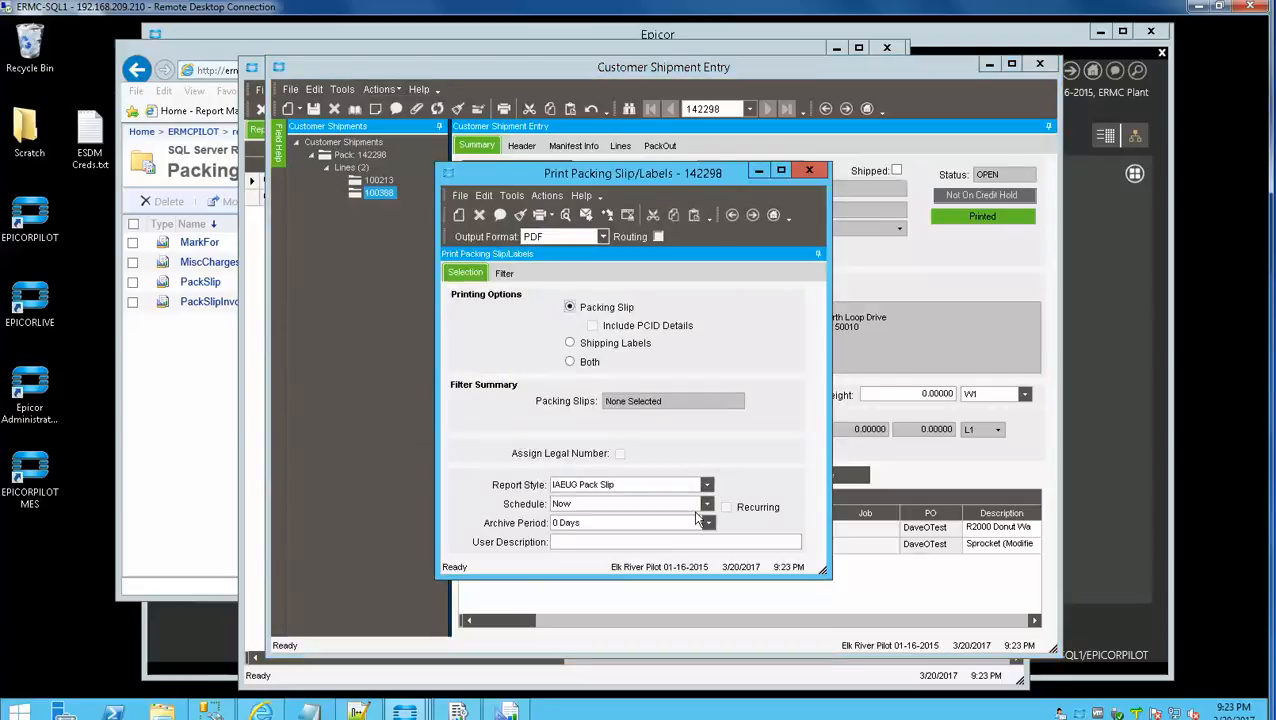
pyautogui.click(565, 215)
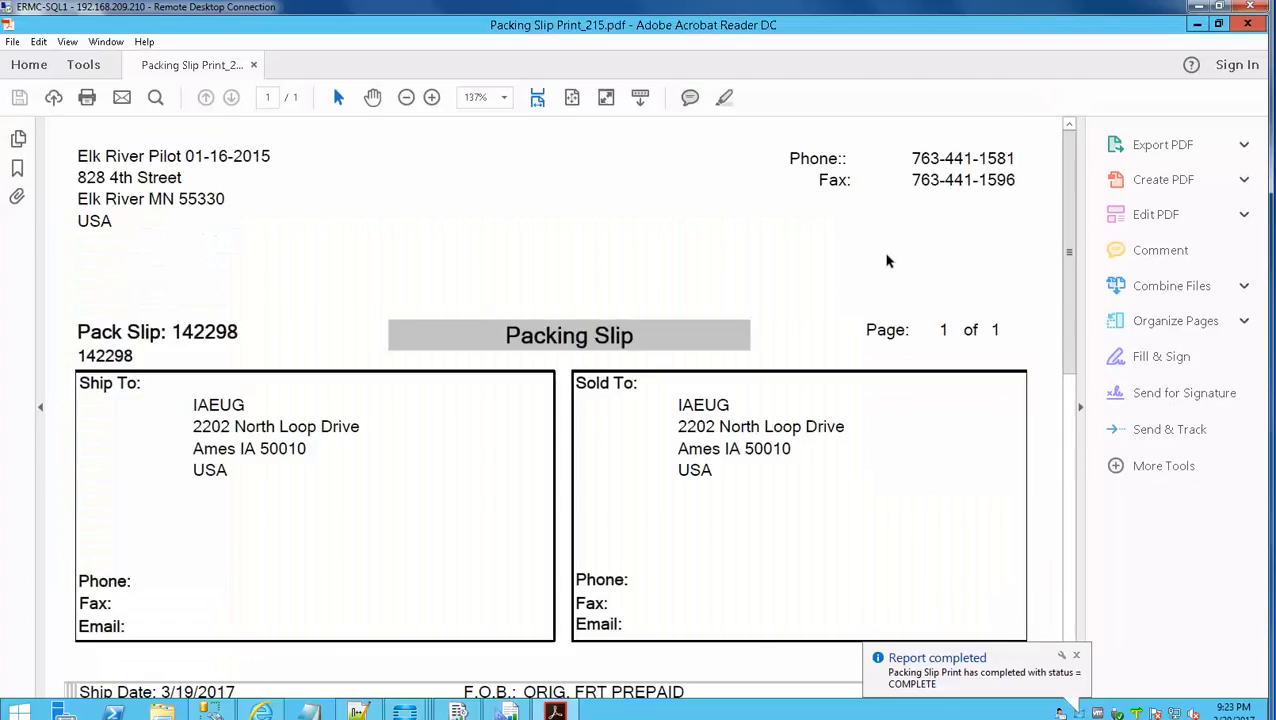
# - Fit the whole packing slip page in view, then close Acrobat Reader
pyautogui.click(576, 97)
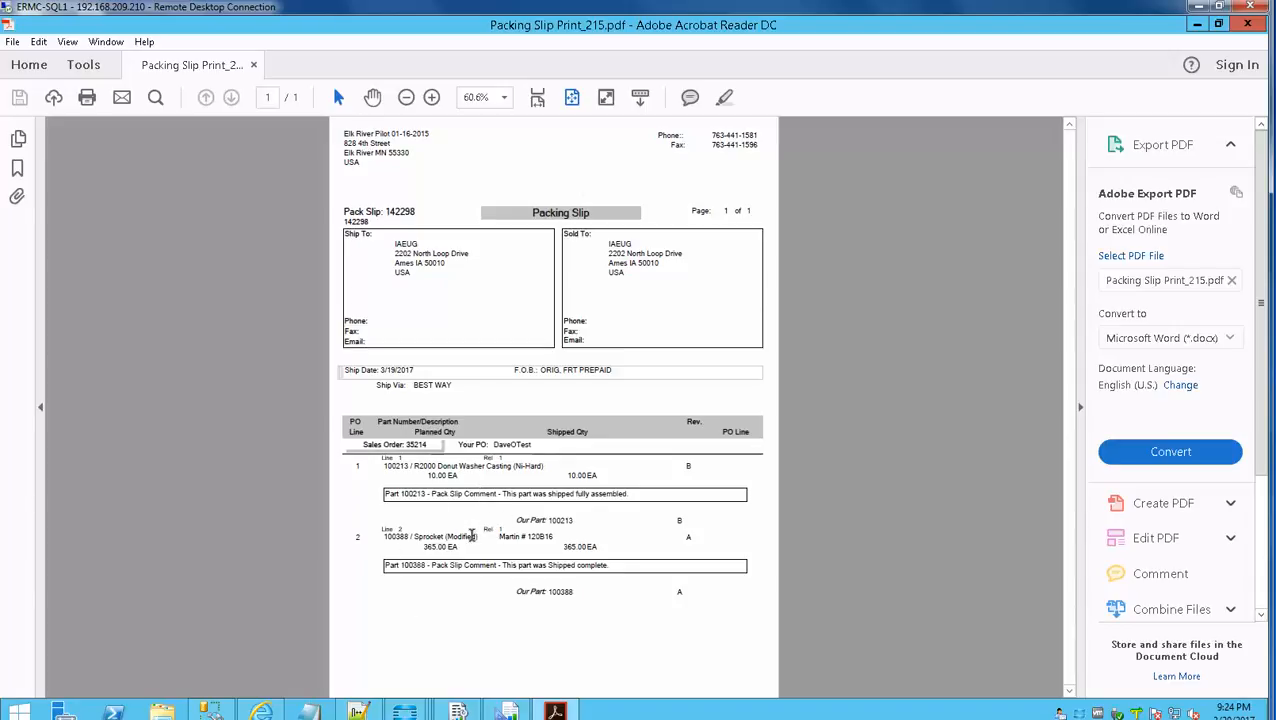
pyautogui.click(1248, 26)
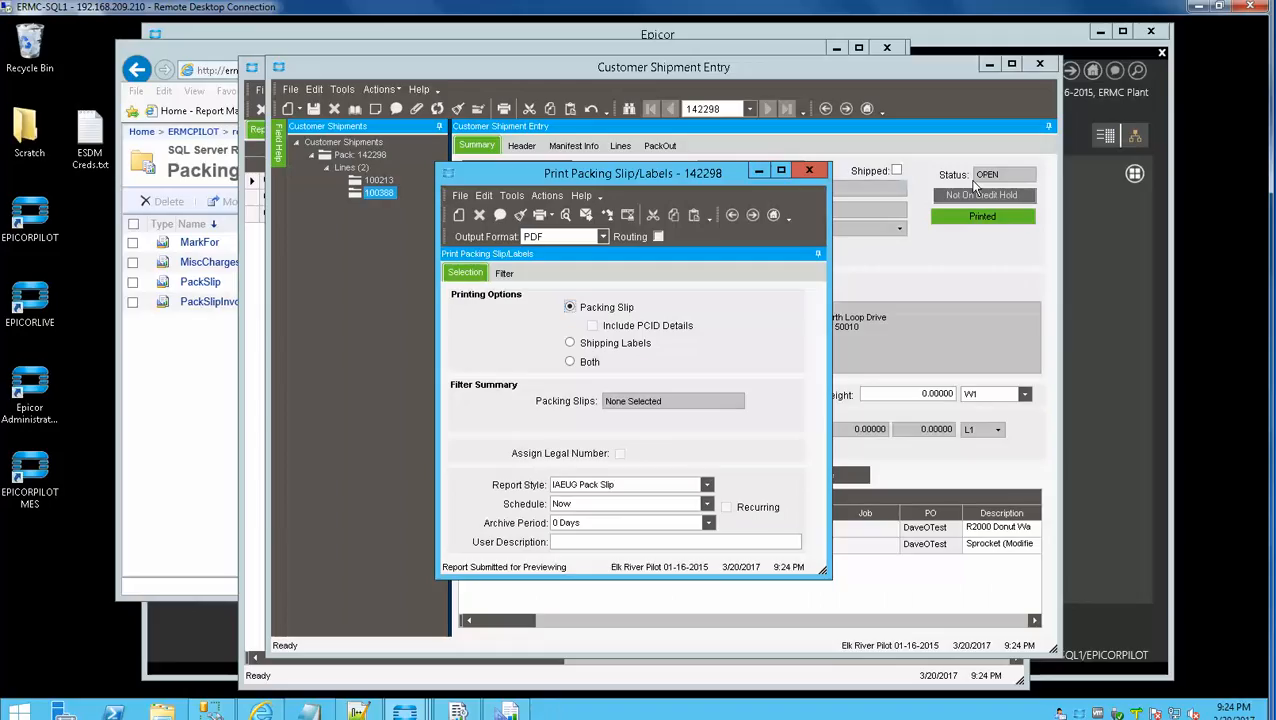
# - Close the print dialog without marking the pack ready to ship, and close System Monitor
pyautogui.click(809, 170)
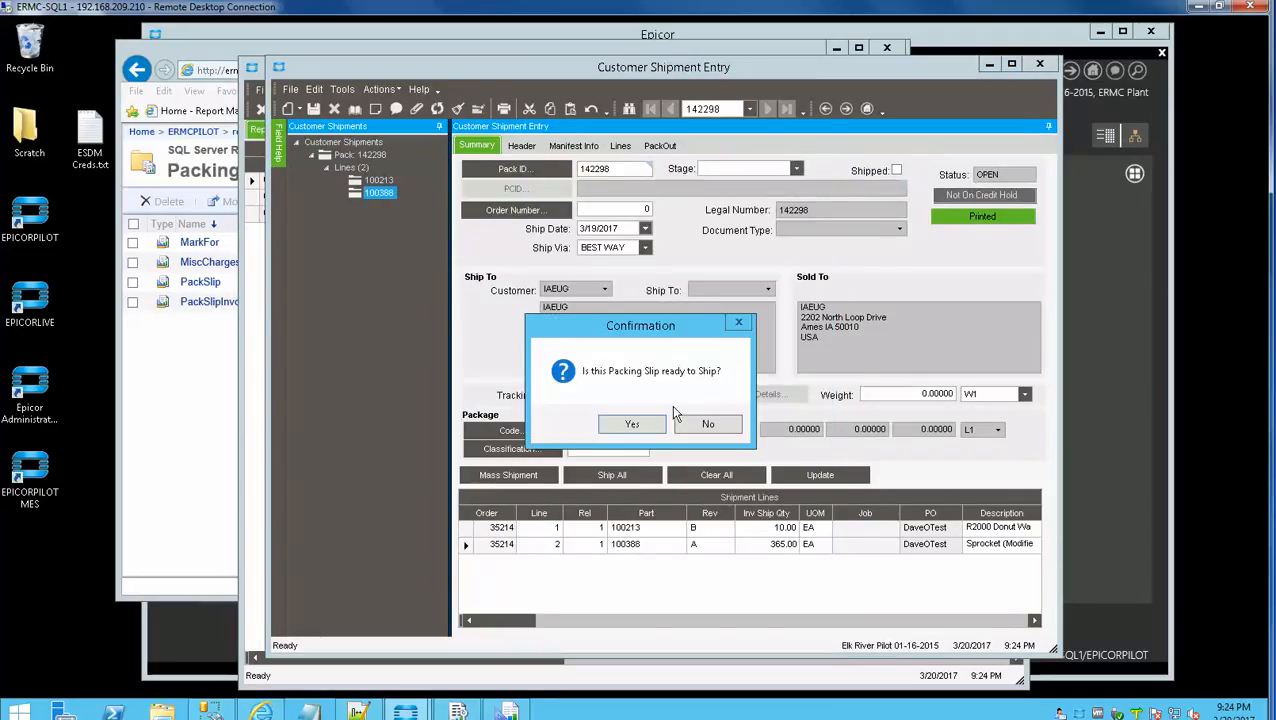
pyautogui.click(707, 428)
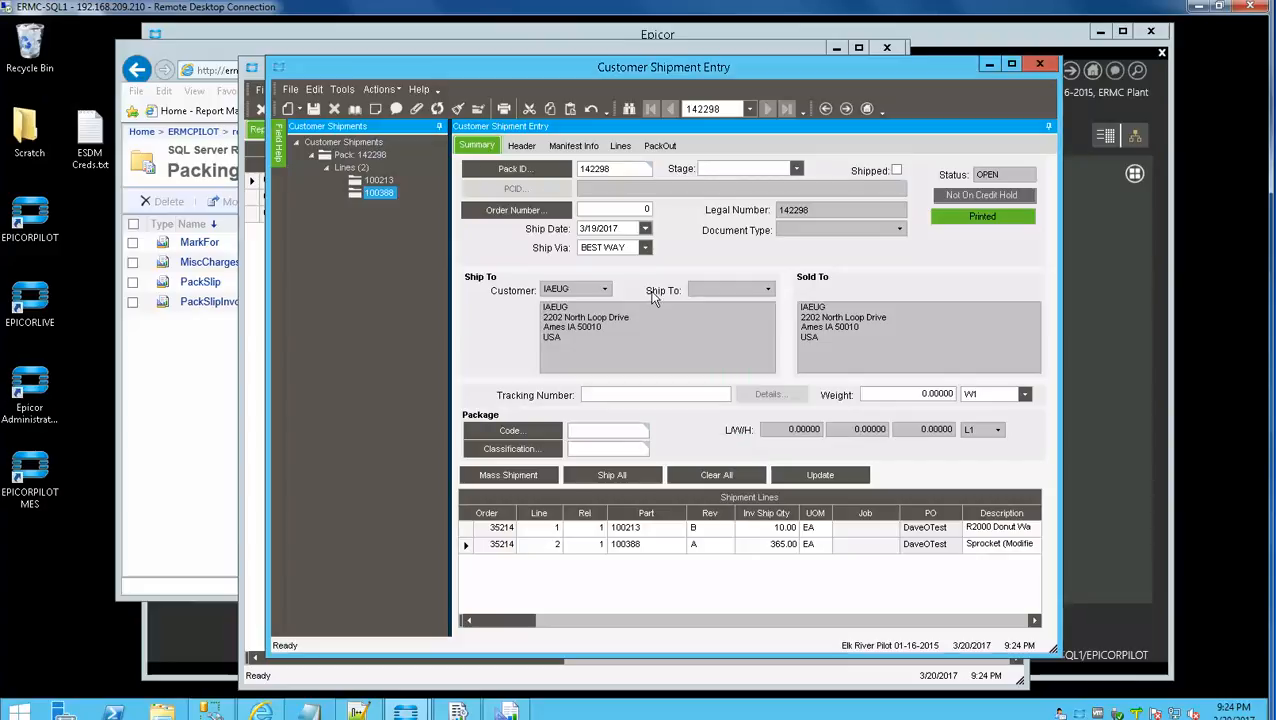
pyautogui.moveTo(560, 78); pyautogui.dragTo(621, 77)
pyautogui.click(301, 70)
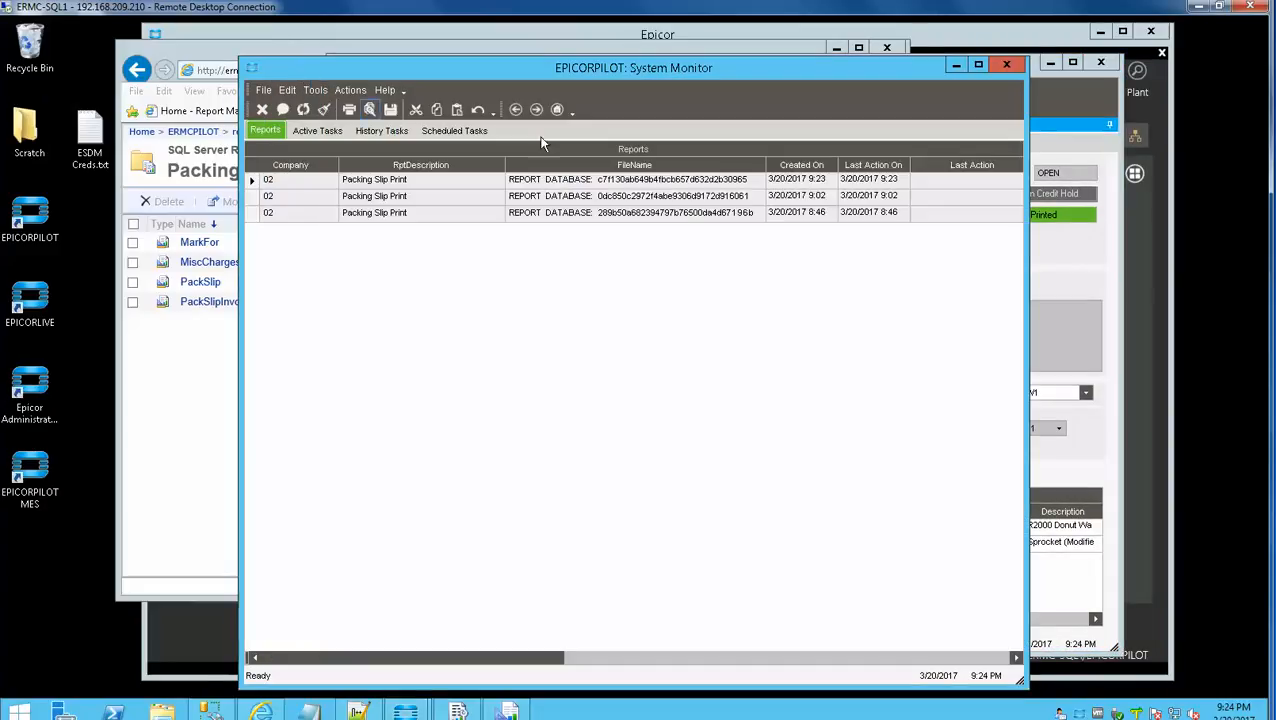
pyautogui.click(1007, 64)
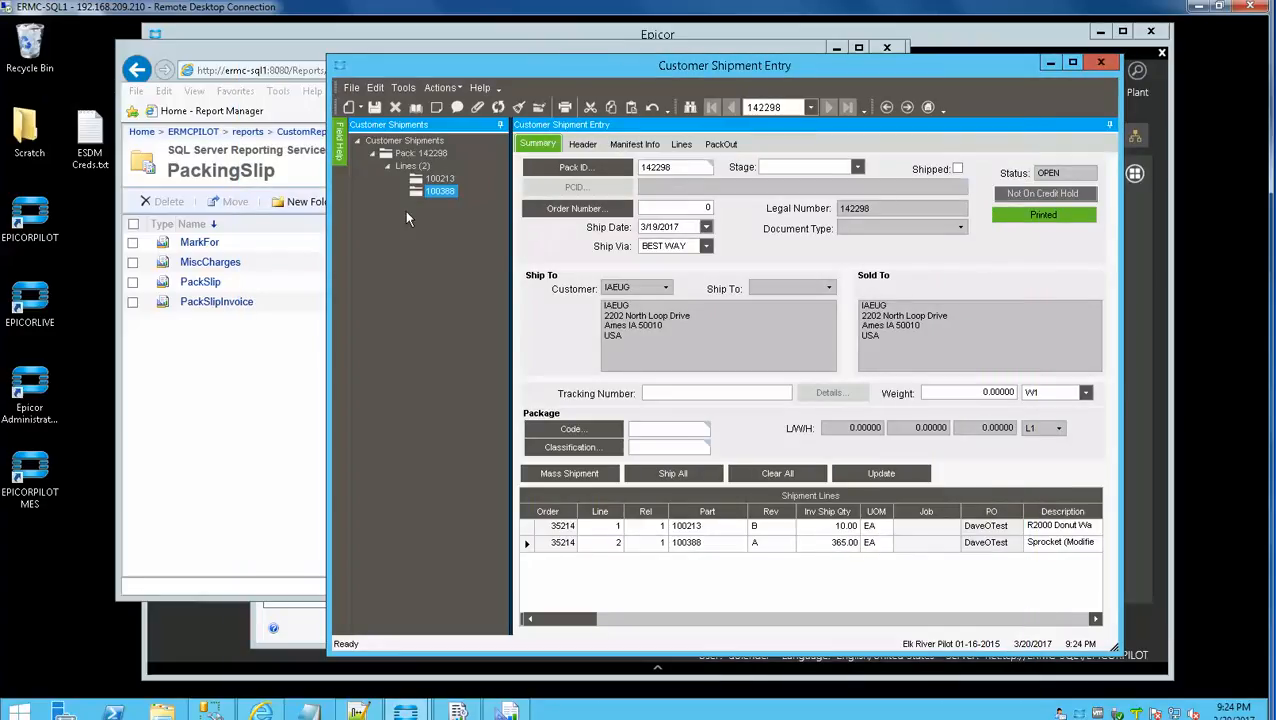
# - Clear the other windows away and open Report Style Maintenance from the Reporting menu
pyautogui.click(275, 366)
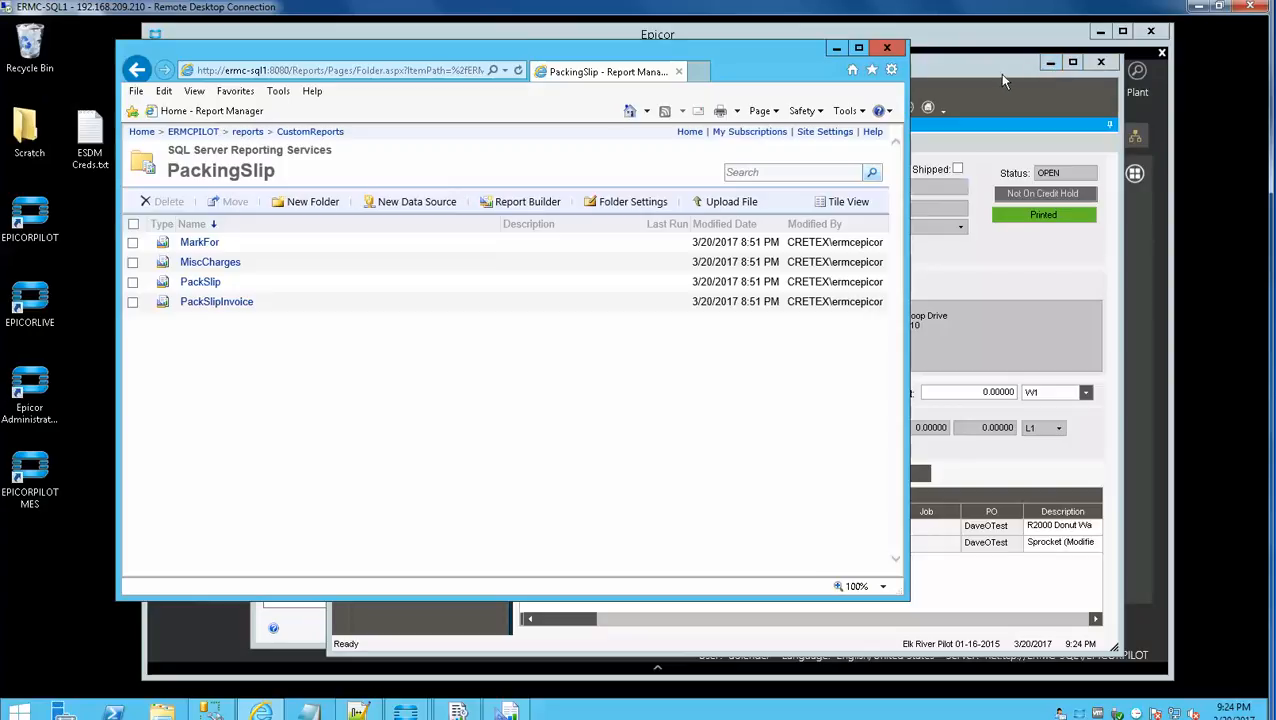
pyautogui.click(1053, 66)
pyautogui.click(1050, 64)
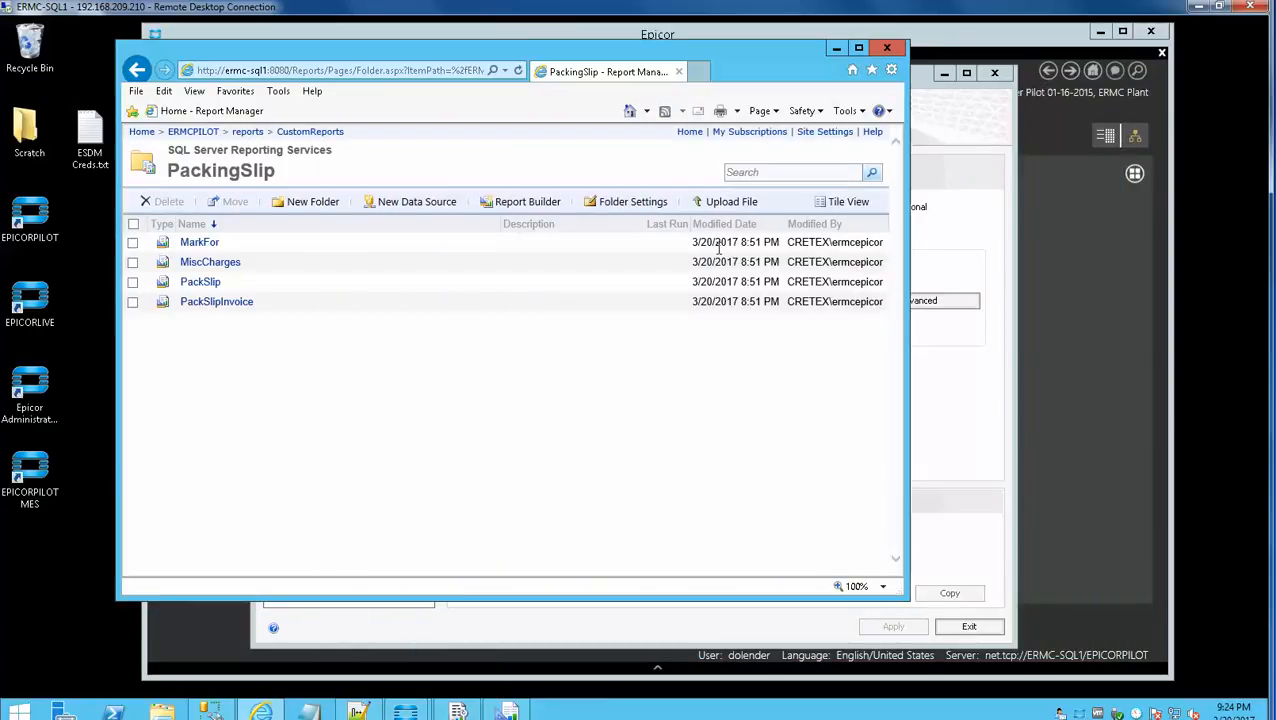
pyautogui.click(836, 47)
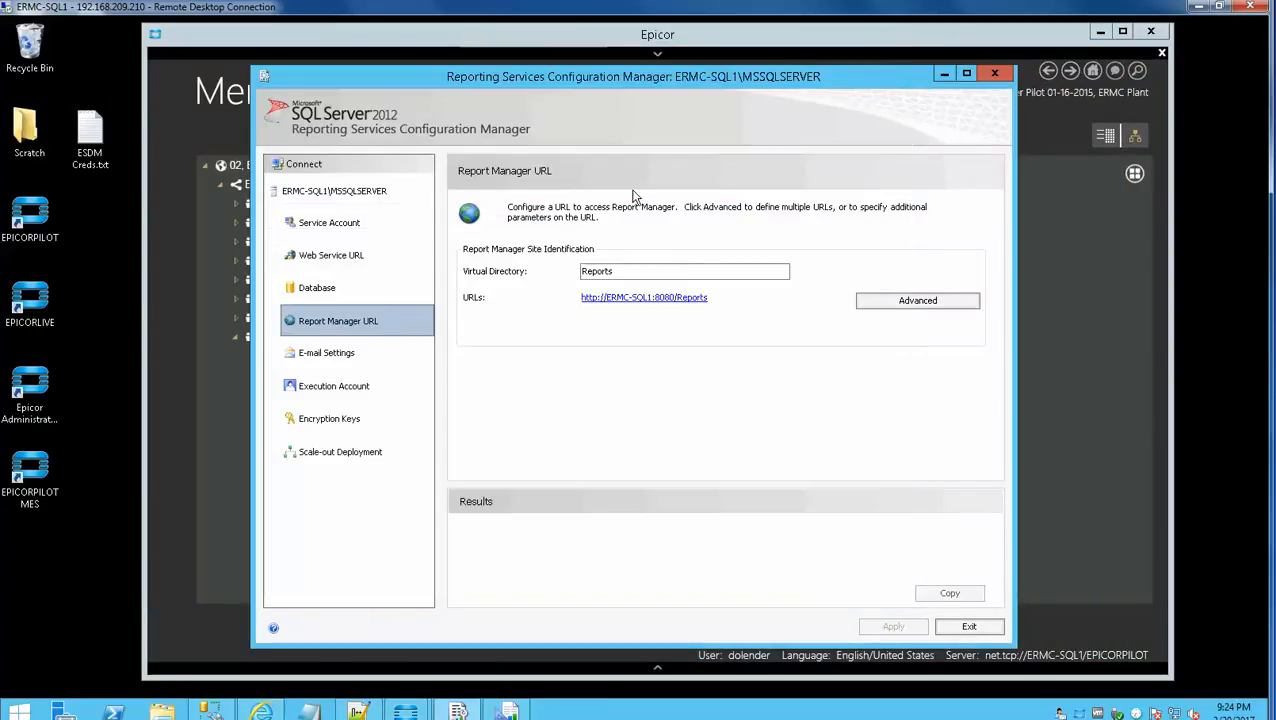
pyautogui.click(992, 70)
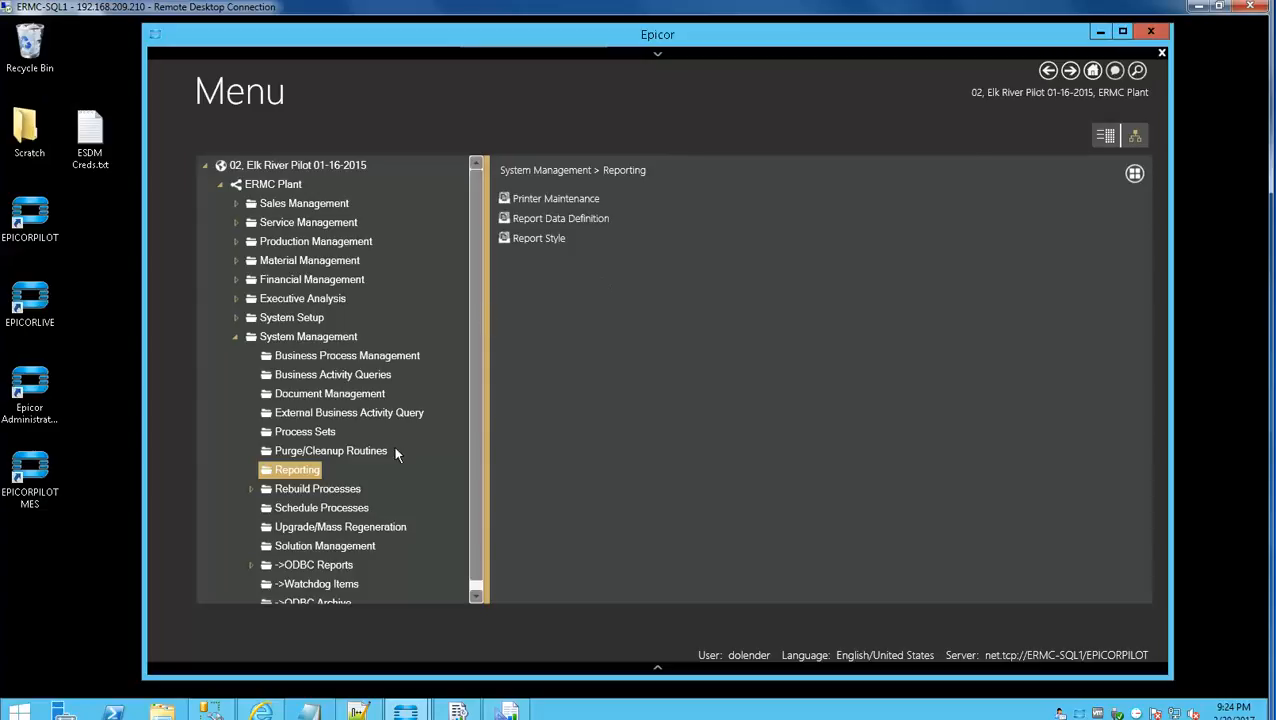
pyautogui.click(528, 240)
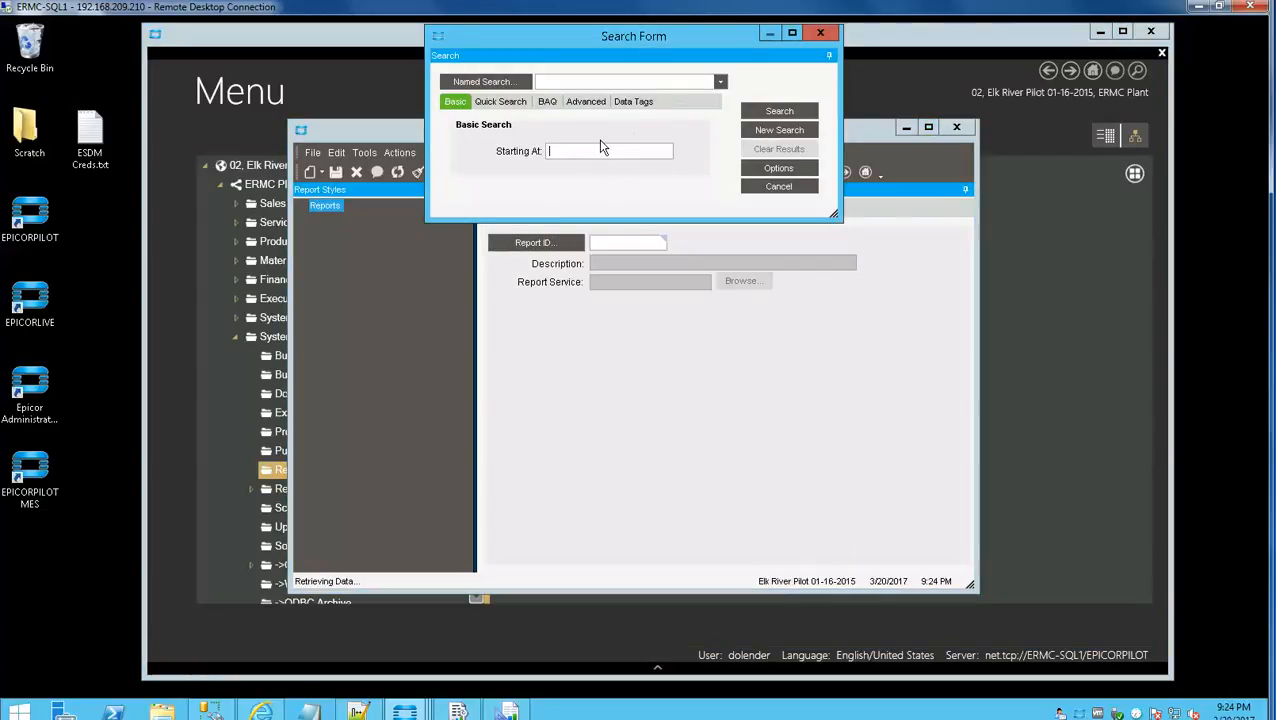
# - Search for 'pack' and load the Packing Slip report's IAEUG Pack Slip style
pyautogui.write('pack')
pyautogui.press('Return')
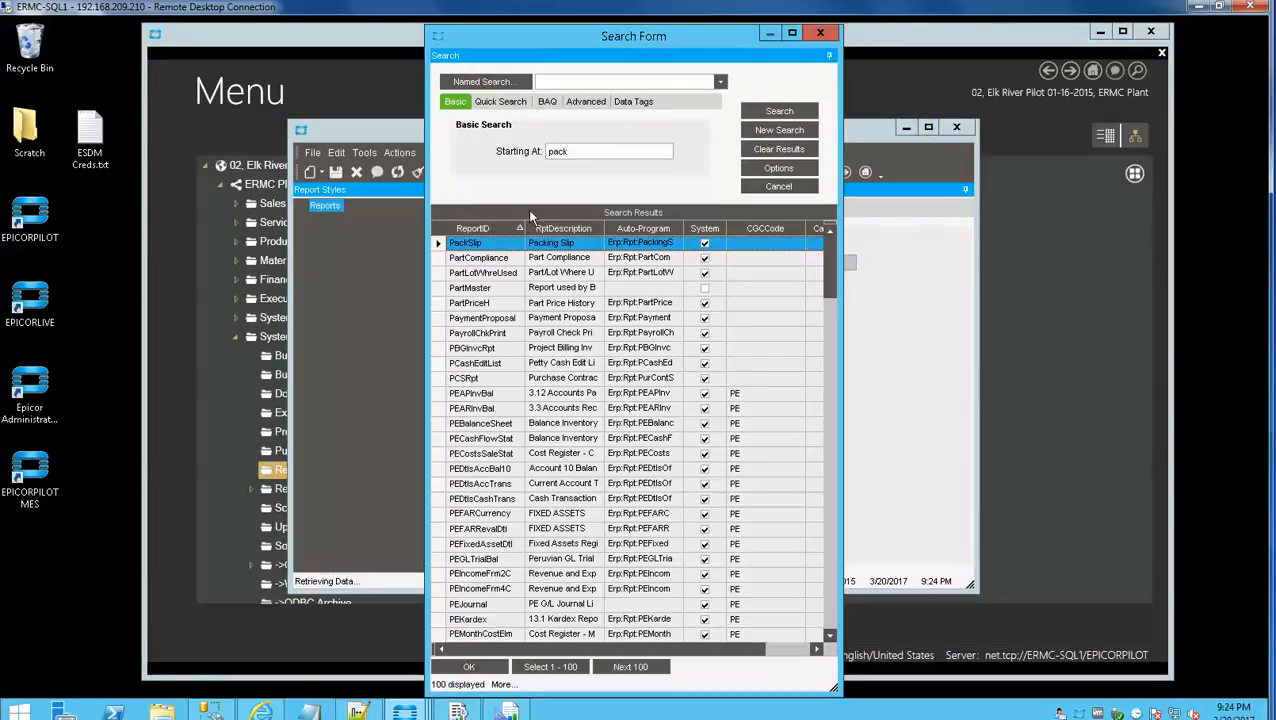
pyautogui.doubleClick(495, 246)
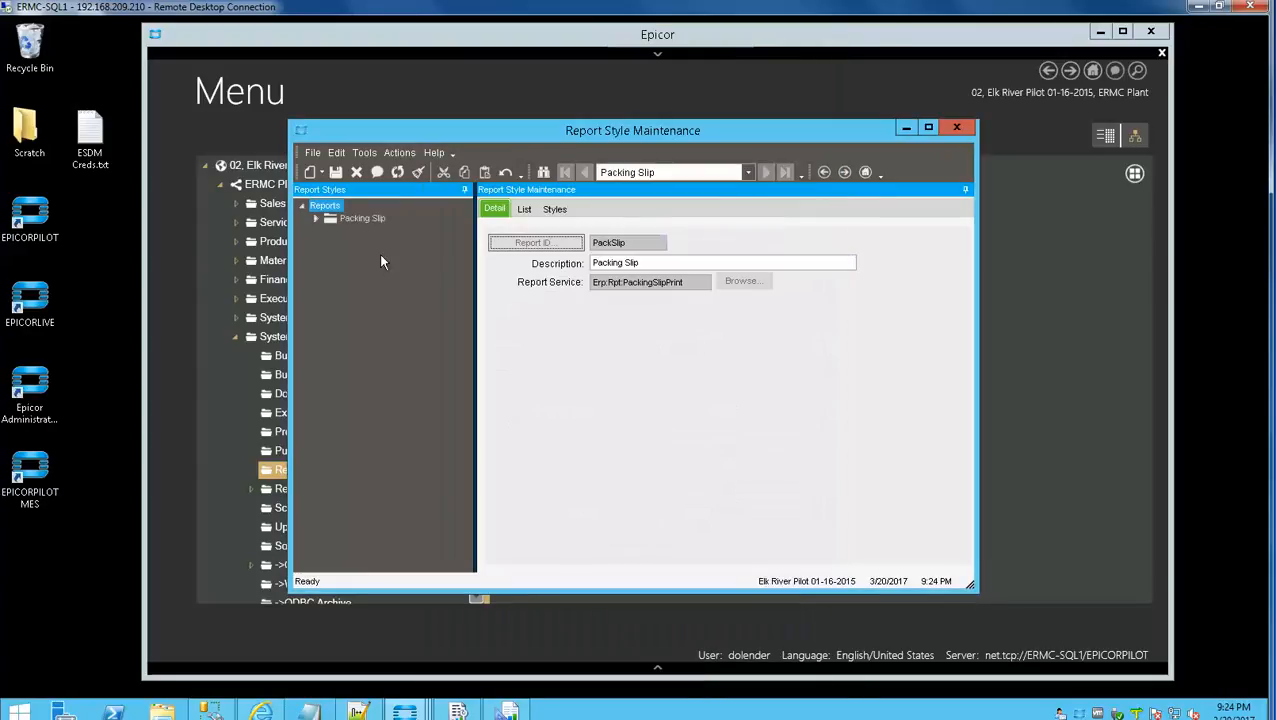
pyautogui.click(316, 217)
pyautogui.click(332, 230)
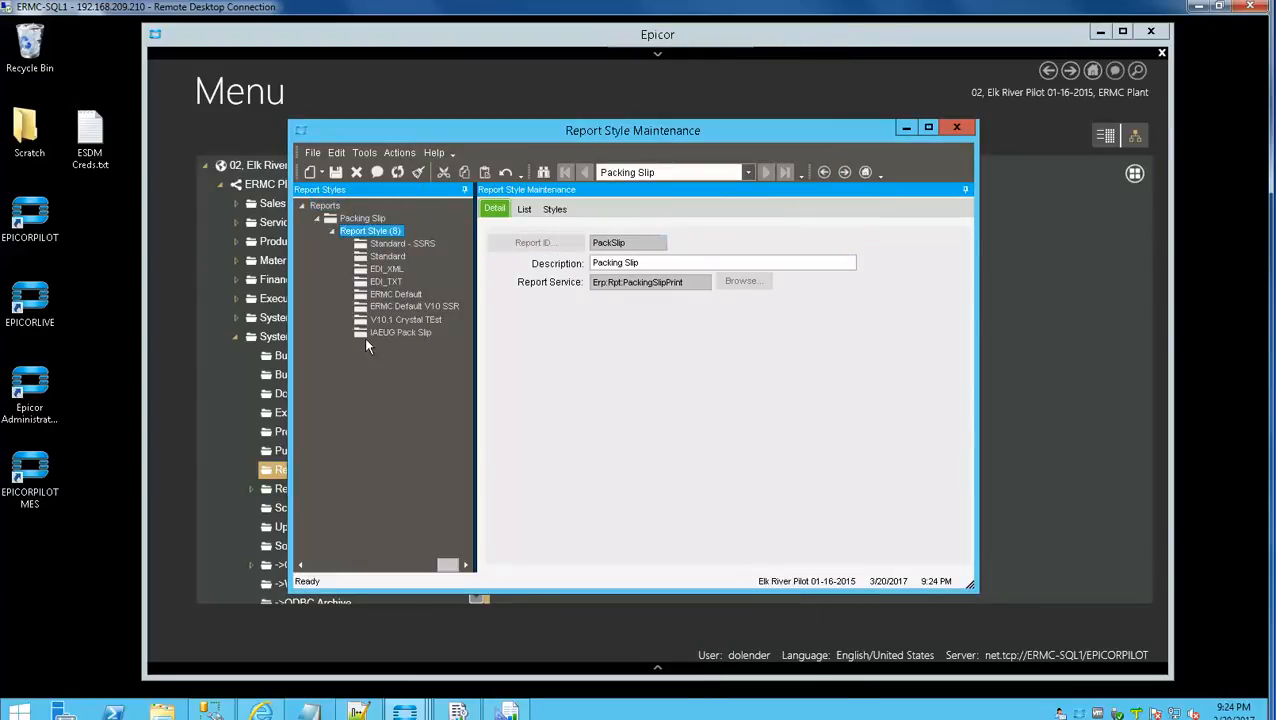
pyautogui.click(398, 333)
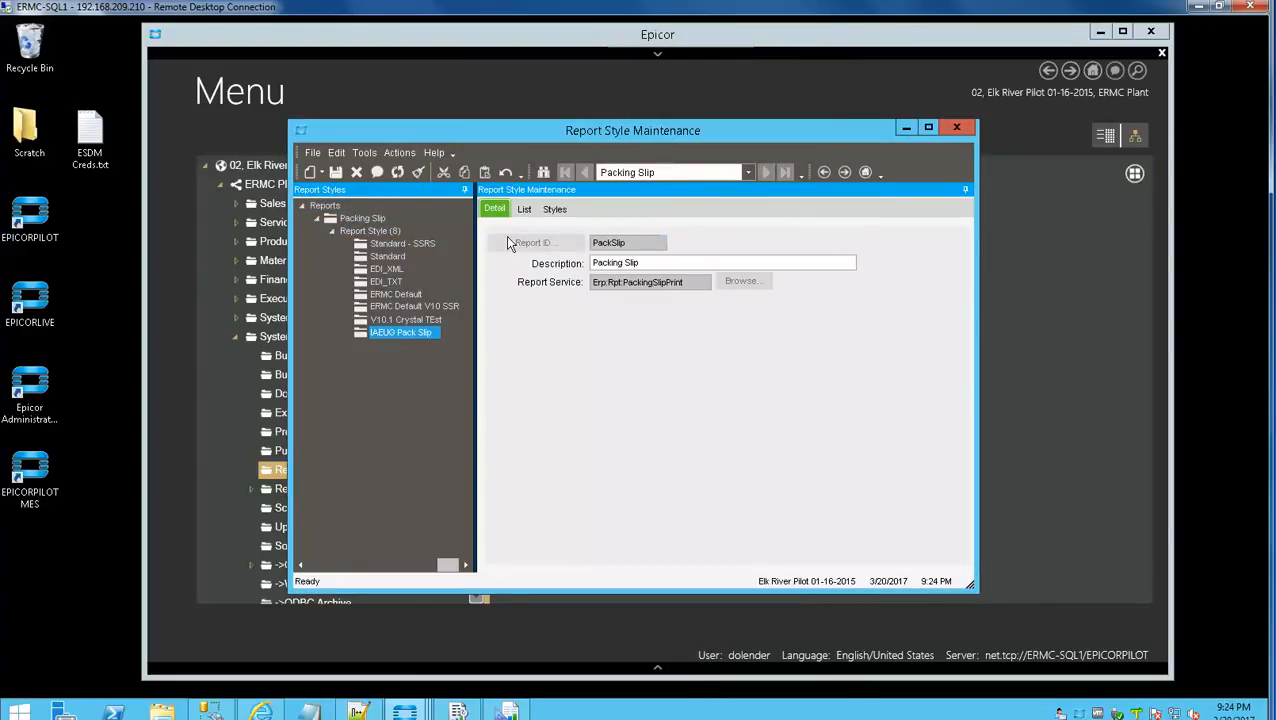
pyautogui.click(393, 331)
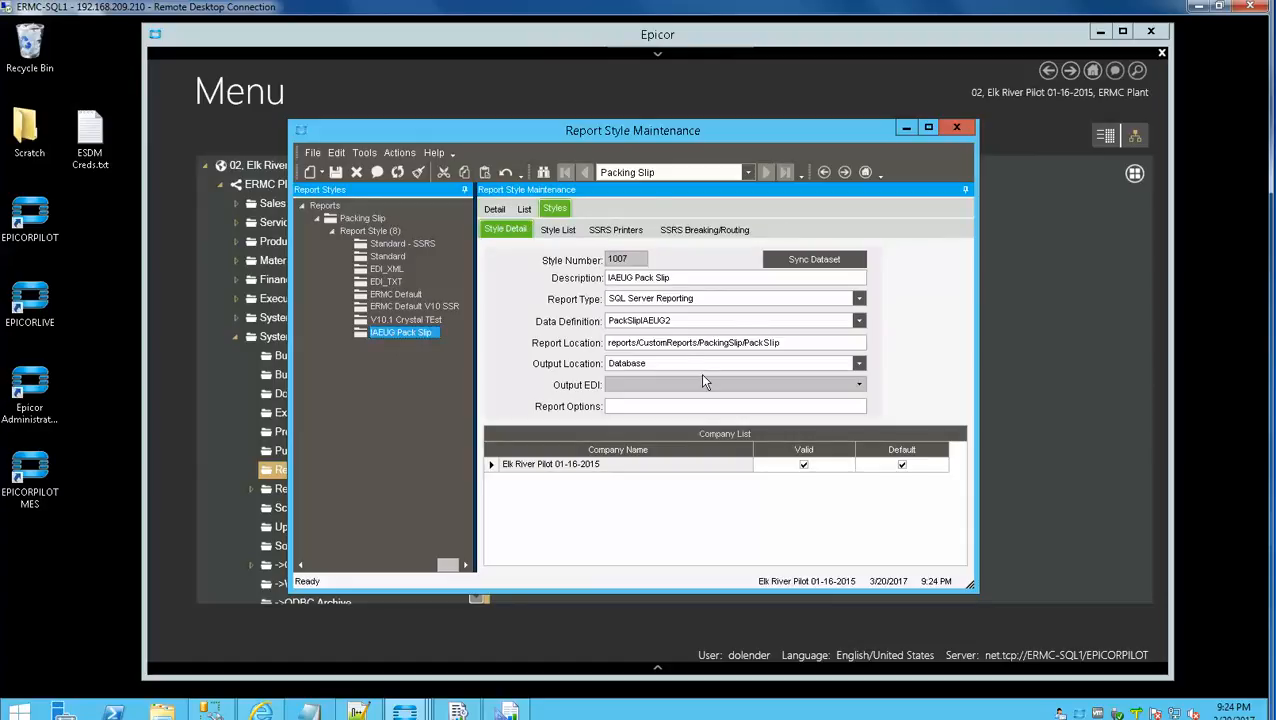
# - Start the SSRS report download and delete the old PackSlip folder under SSRS Scratch
pyautogui.click(405, 154)
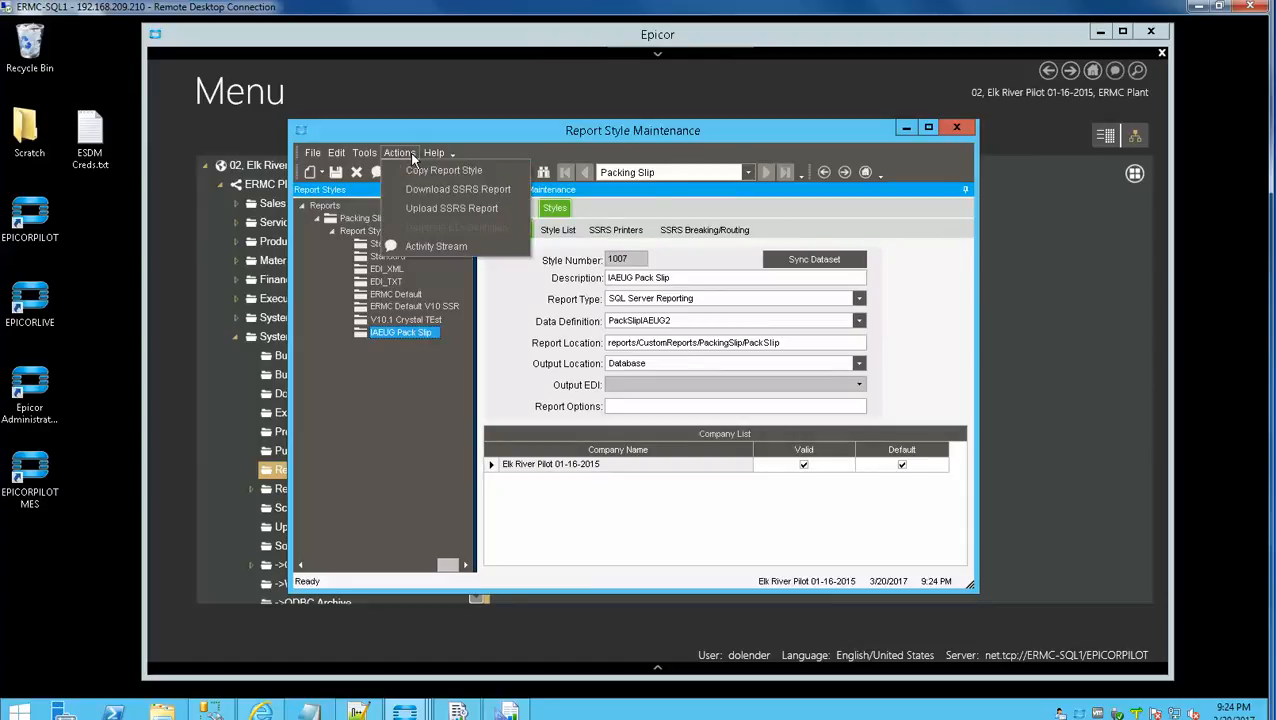
pyautogui.click(455, 187)
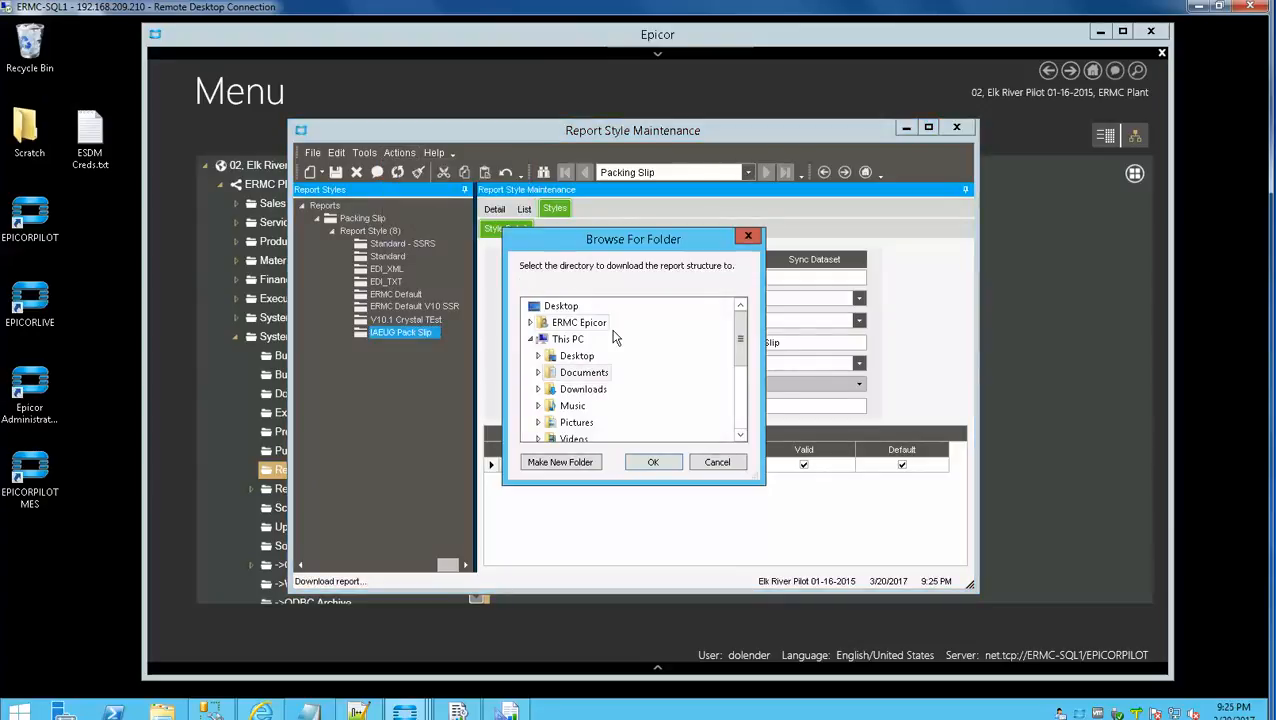
pyautogui.click(537, 389)
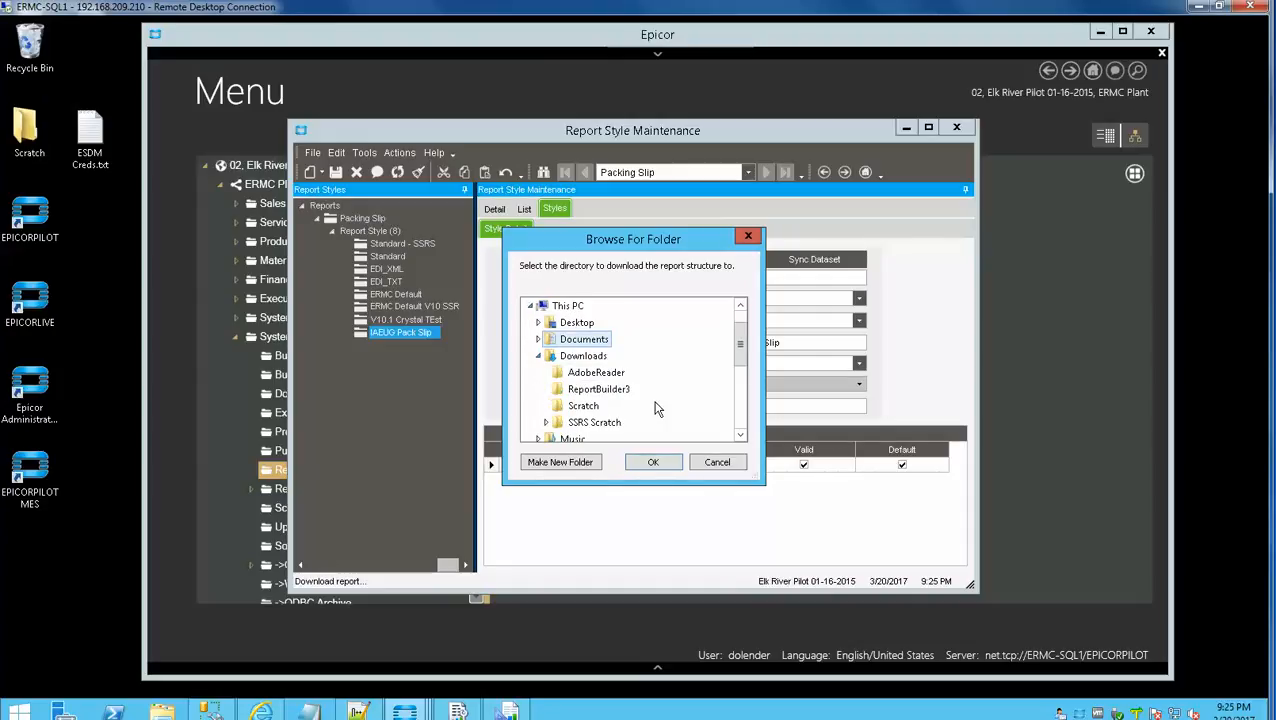
pyautogui.doubleClick(590, 422)
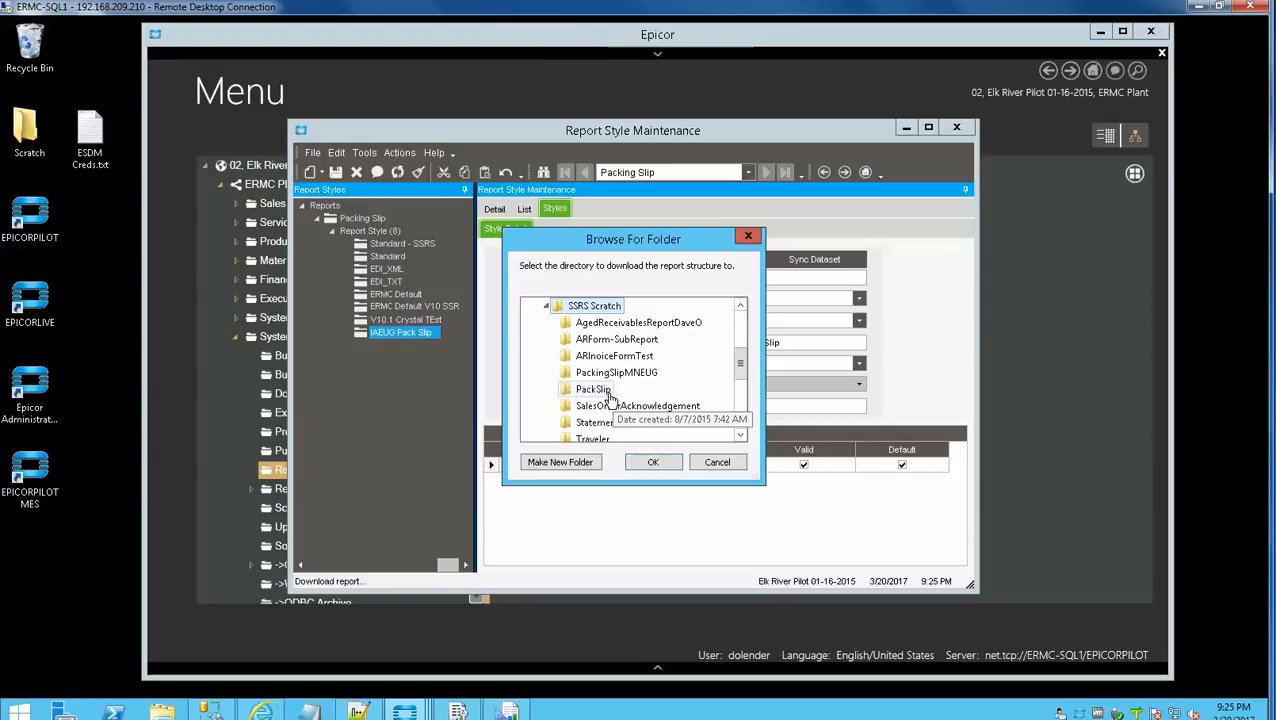
pyautogui.rightClick(592, 393)
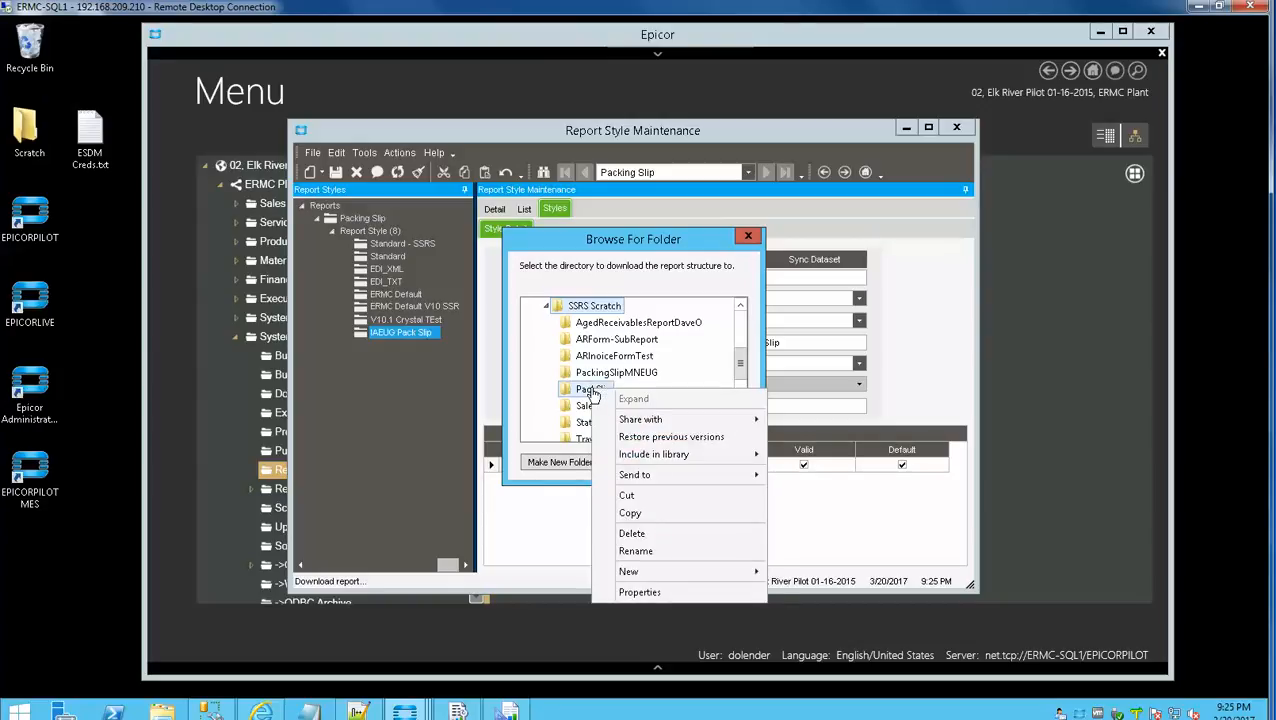
pyautogui.click(648, 533)
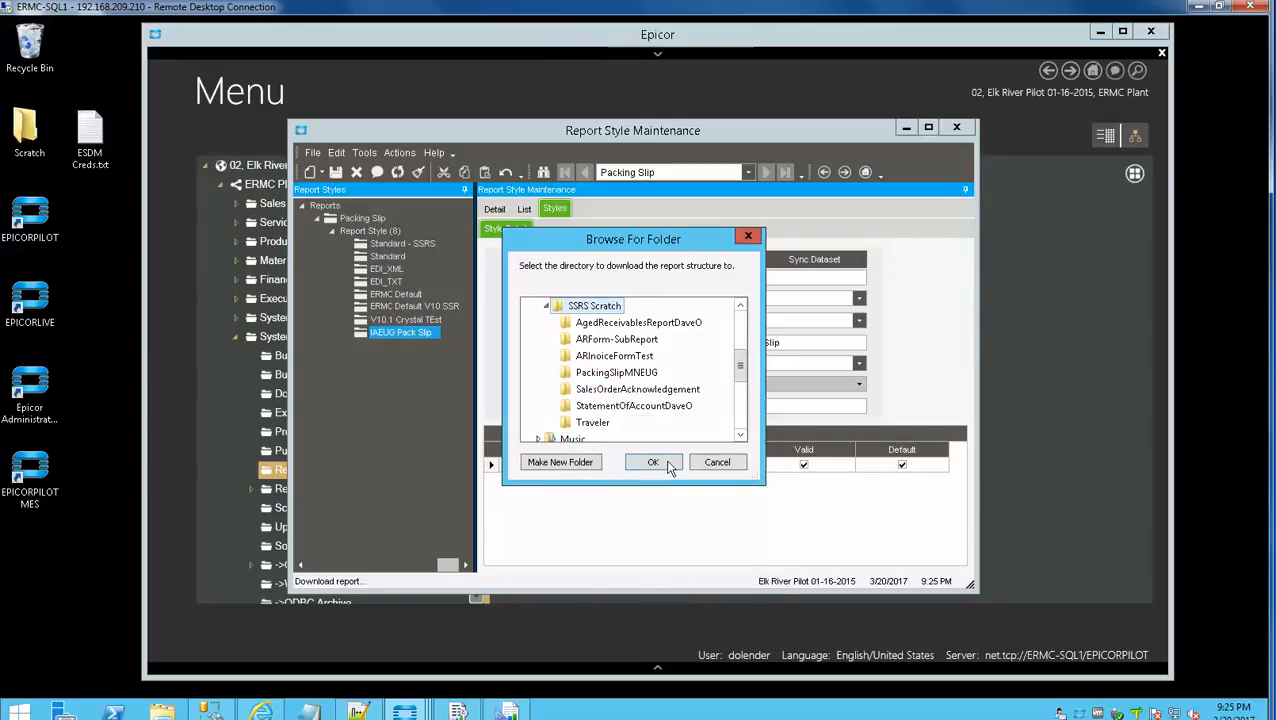
pyautogui.click(740, 435)
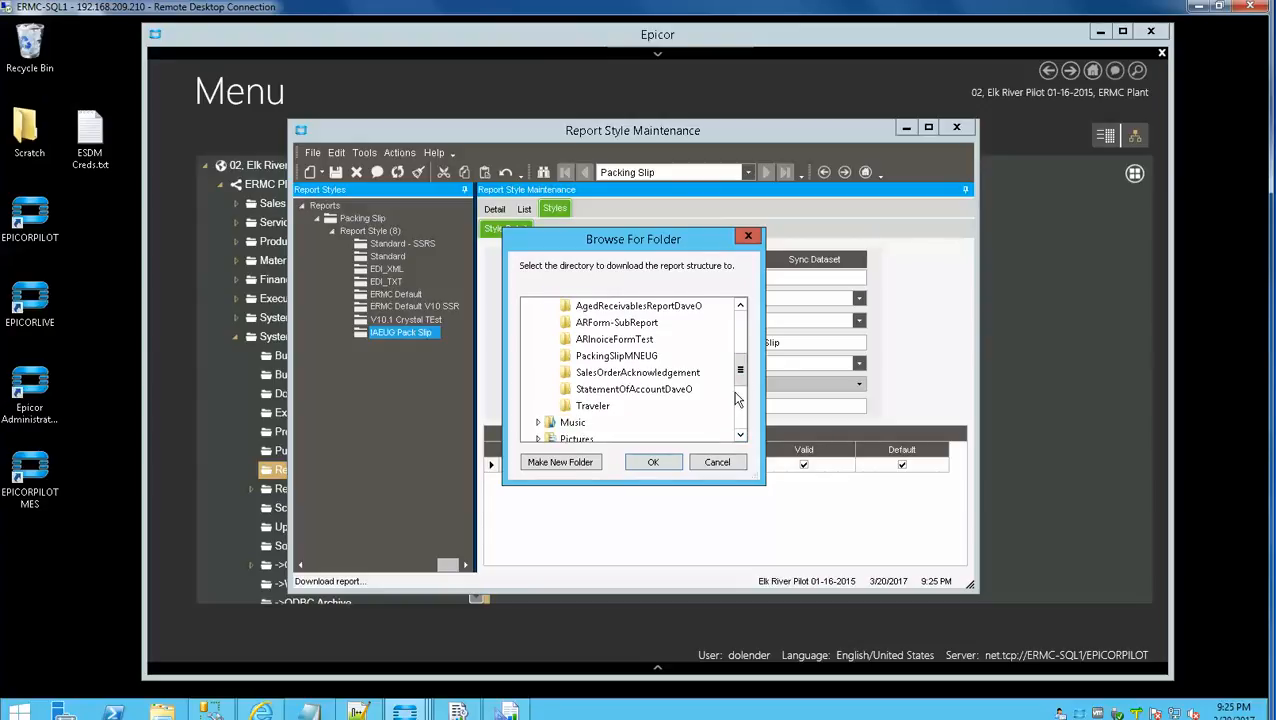
pyautogui.moveTo(740, 372)
pyautogui.mouseDown()
pyautogui.moveTo(735, 319)
pyautogui.moveTo(743, 356)
pyautogui.mouseUp()
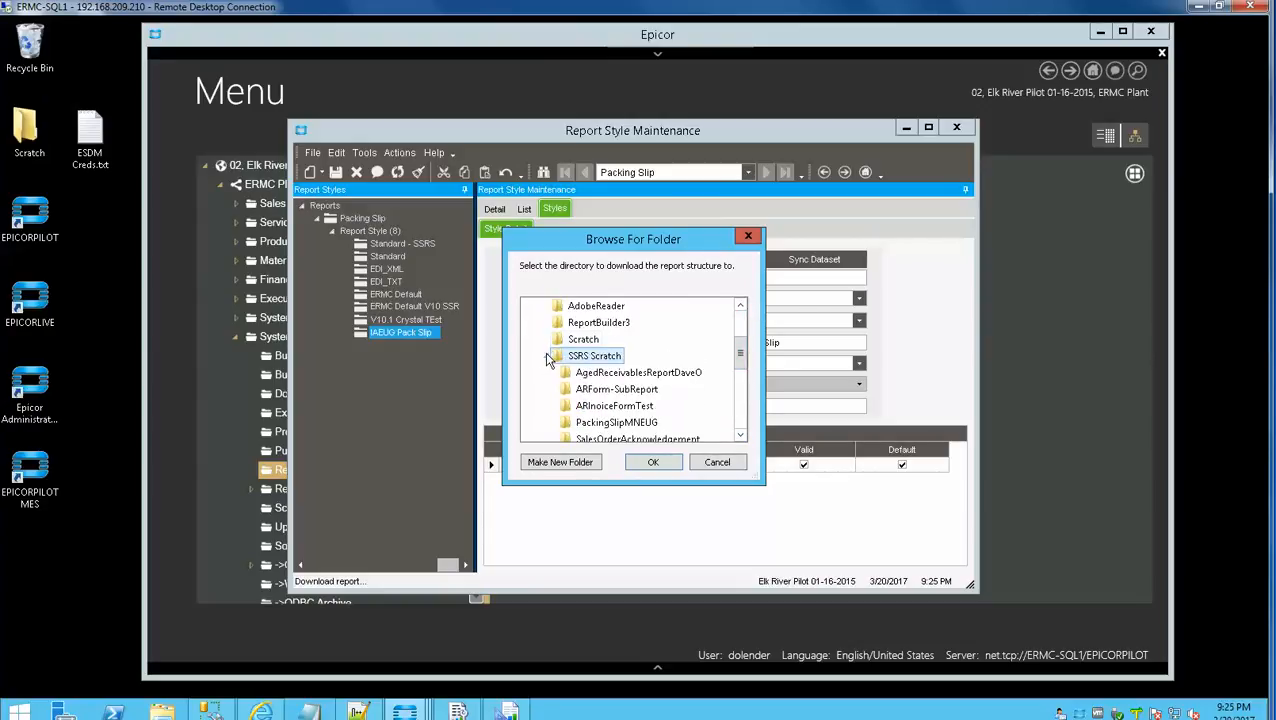
pyautogui.click(547, 357)
pyautogui.moveTo(740, 354)
pyautogui.mouseDown()
pyautogui.moveTo(743, 335)
pyautogui.moveTo(747, 351)
pyautogui.mouseUp()
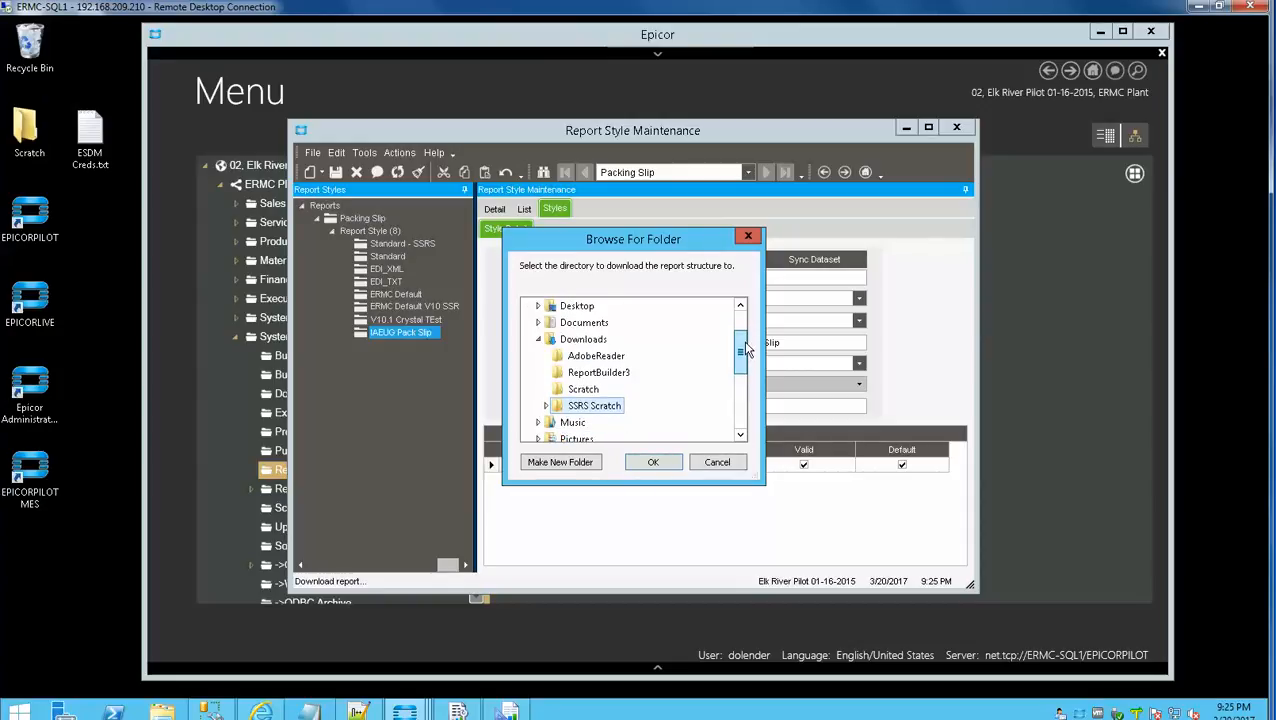
# - Create a new Reports folder under Downloads and download the report files into it
pyautogui.rightClick(596, 341)
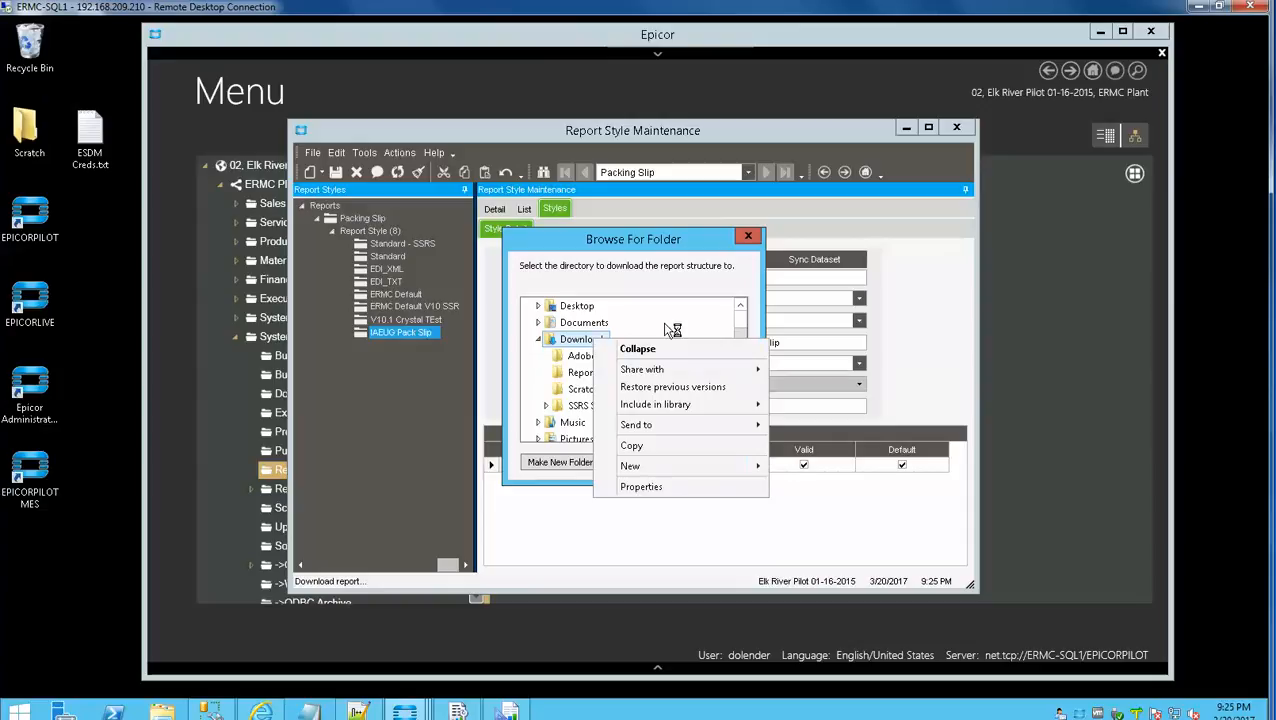
pyautogui.click(598, 322)
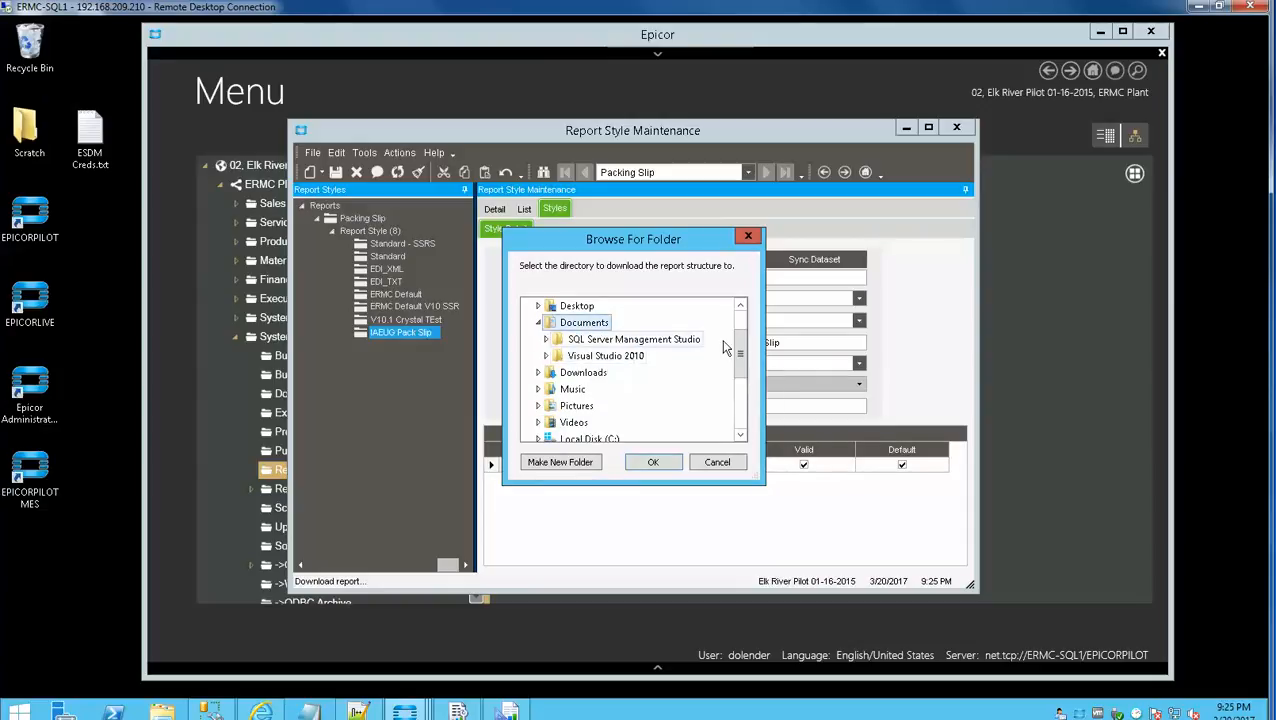
pyautogui.click(538, 322)
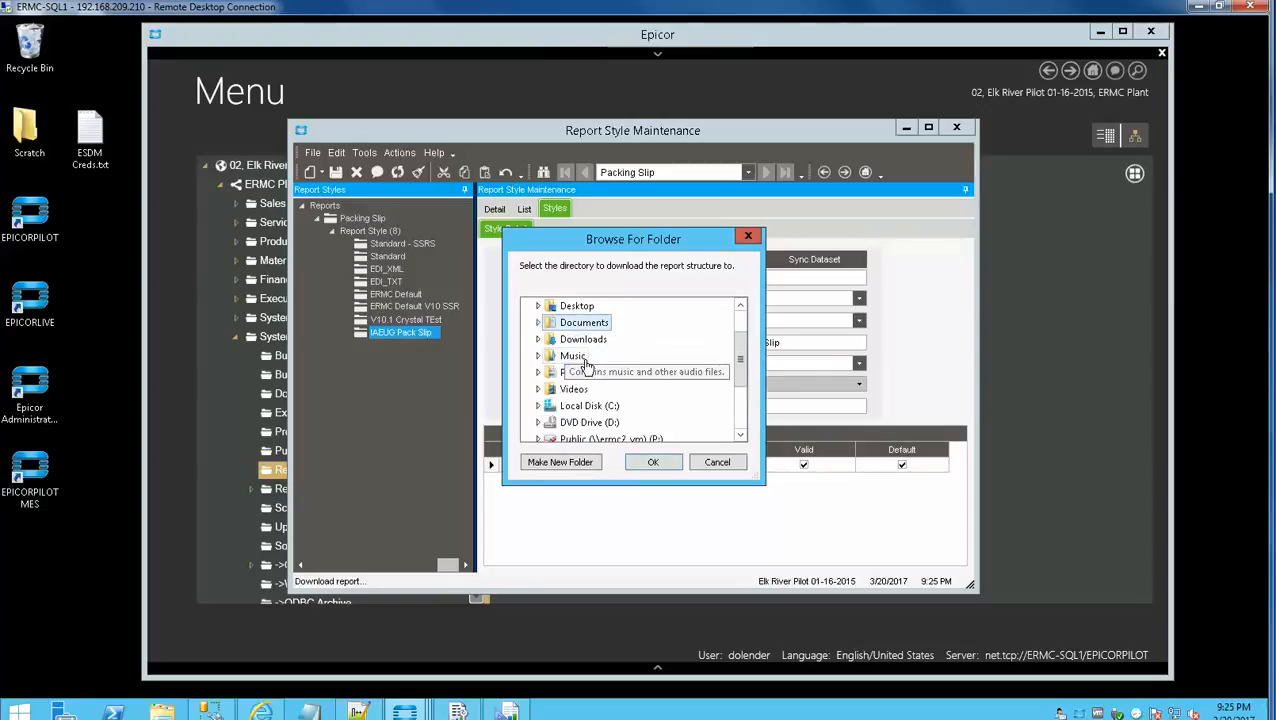
pyautogui.click(538, 322)
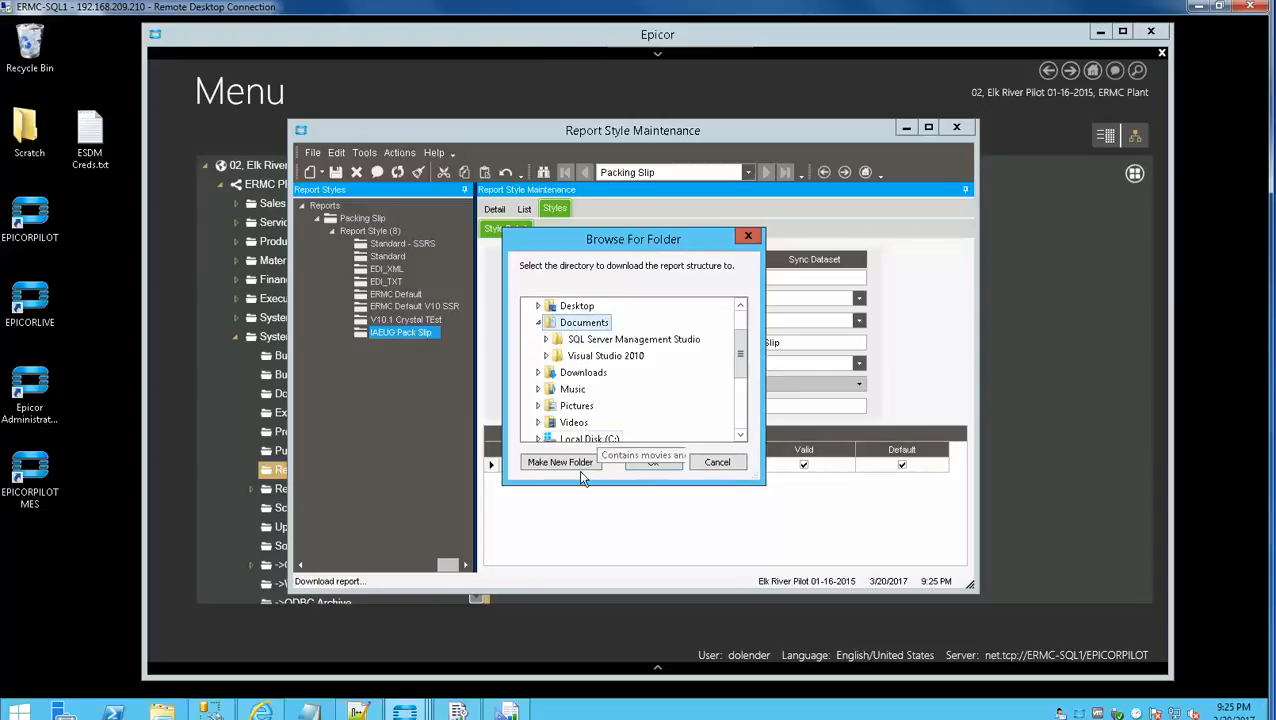
pyautogui.click(584, 371)
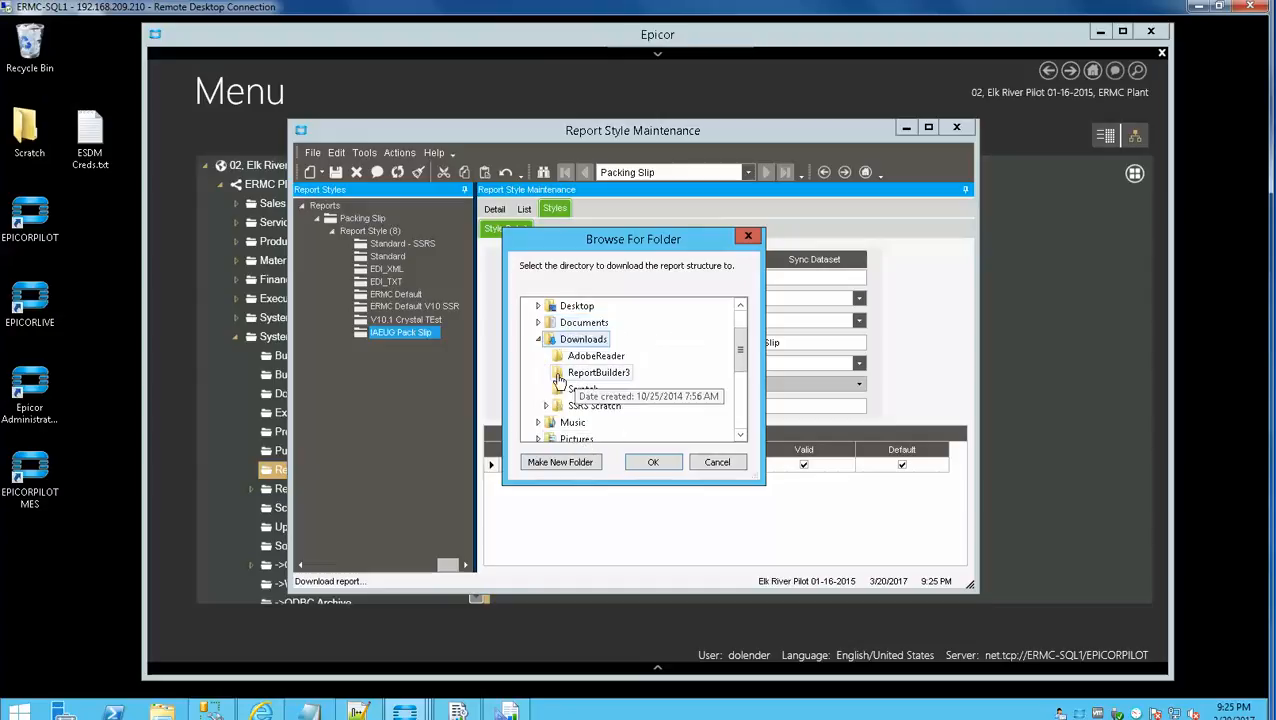
pyautogui.click(560, 464)
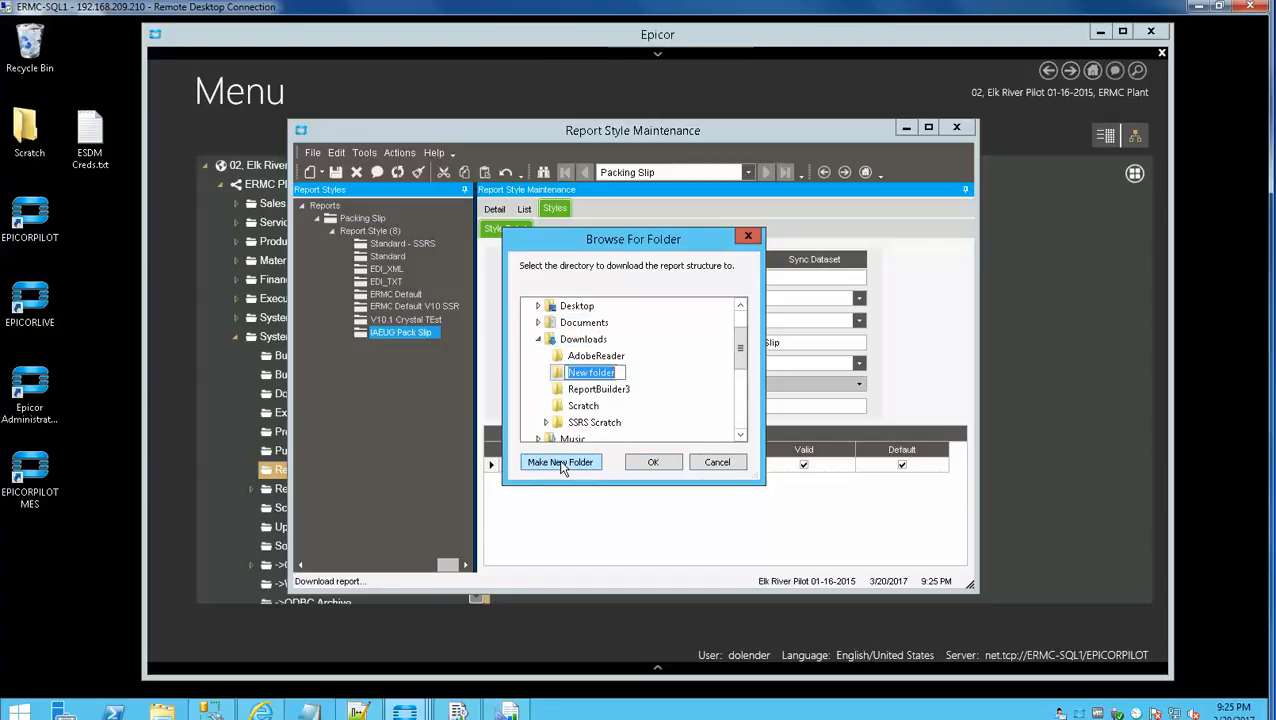
pyautogui.write('Reports')
pyautogui.press('Return')
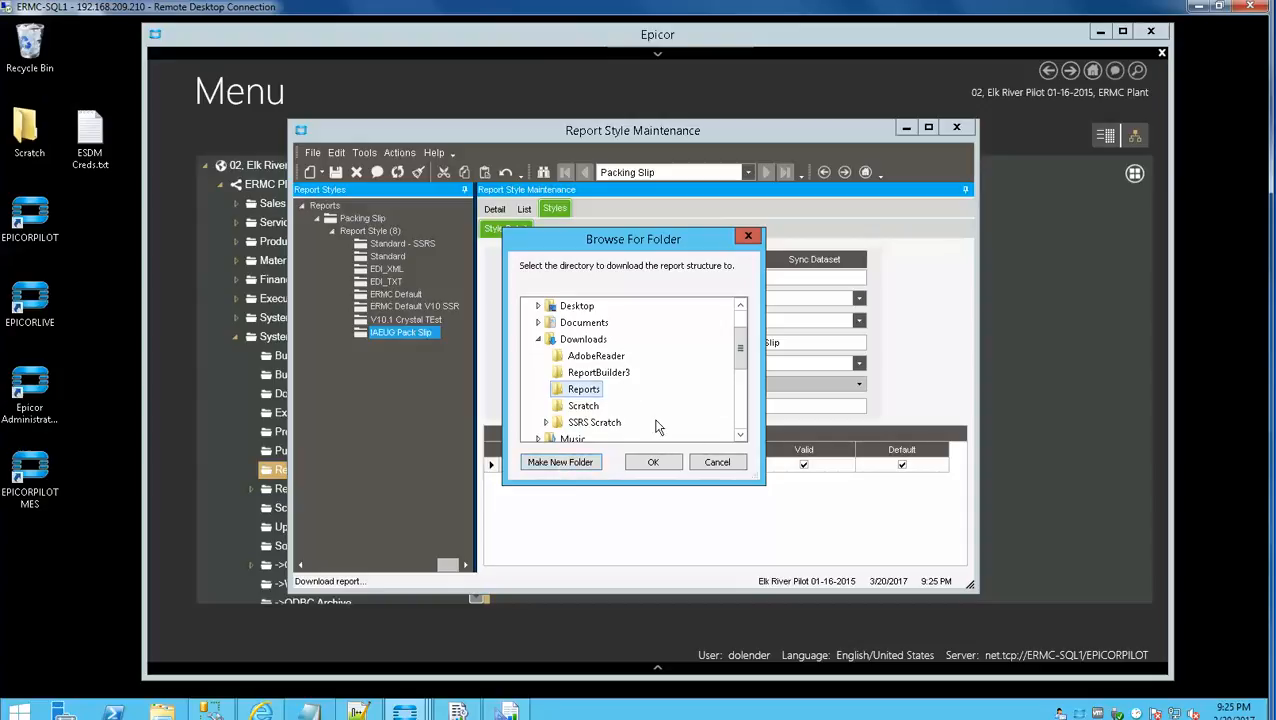
pyautogui.click(653, 463)
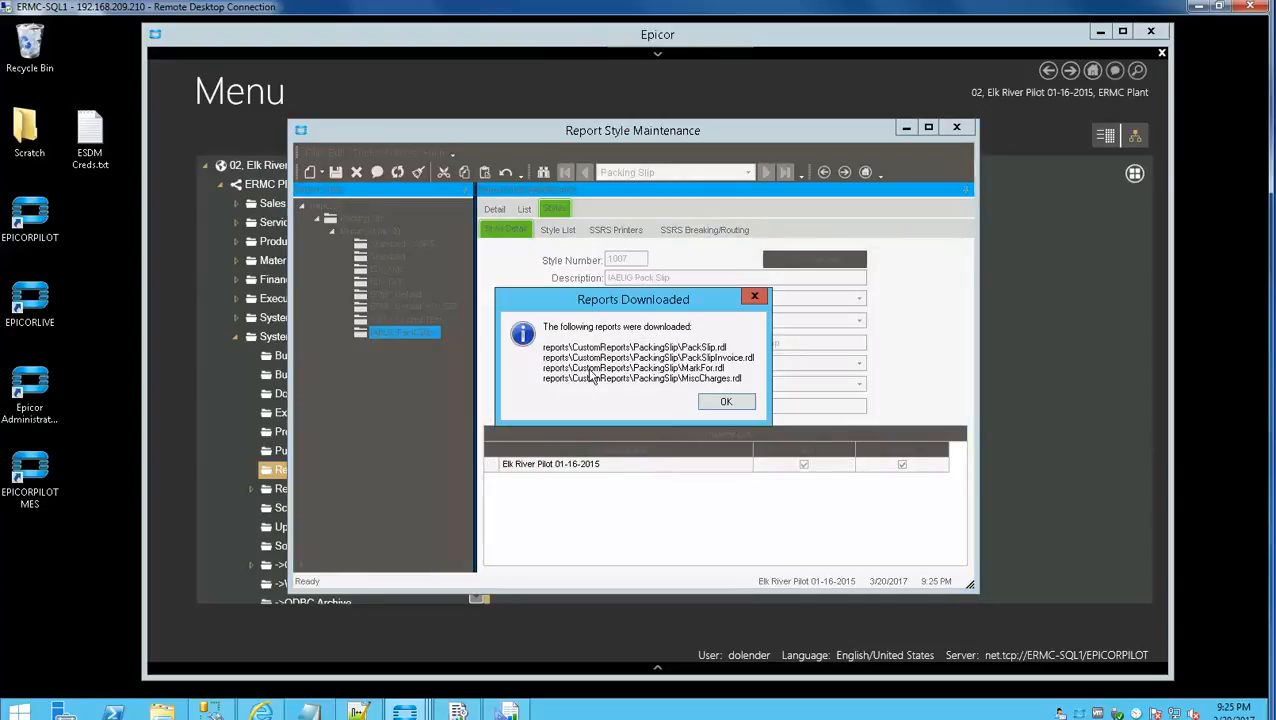
# - Close Report Style Maintenance and open Downloads\Reports\reports\CustomReports\PackingSlip\PackSlip.rdl in Notepad
pyautogui.click(724, 401)
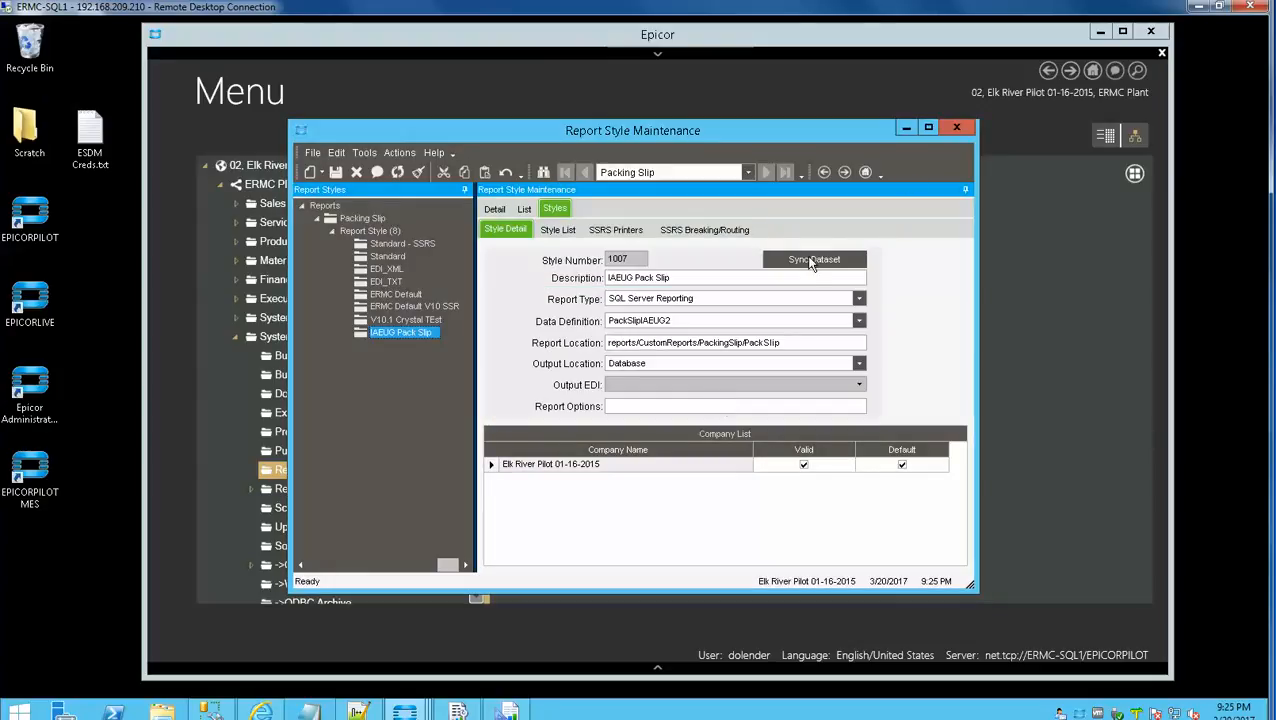
pyautogui.click(956, 128)
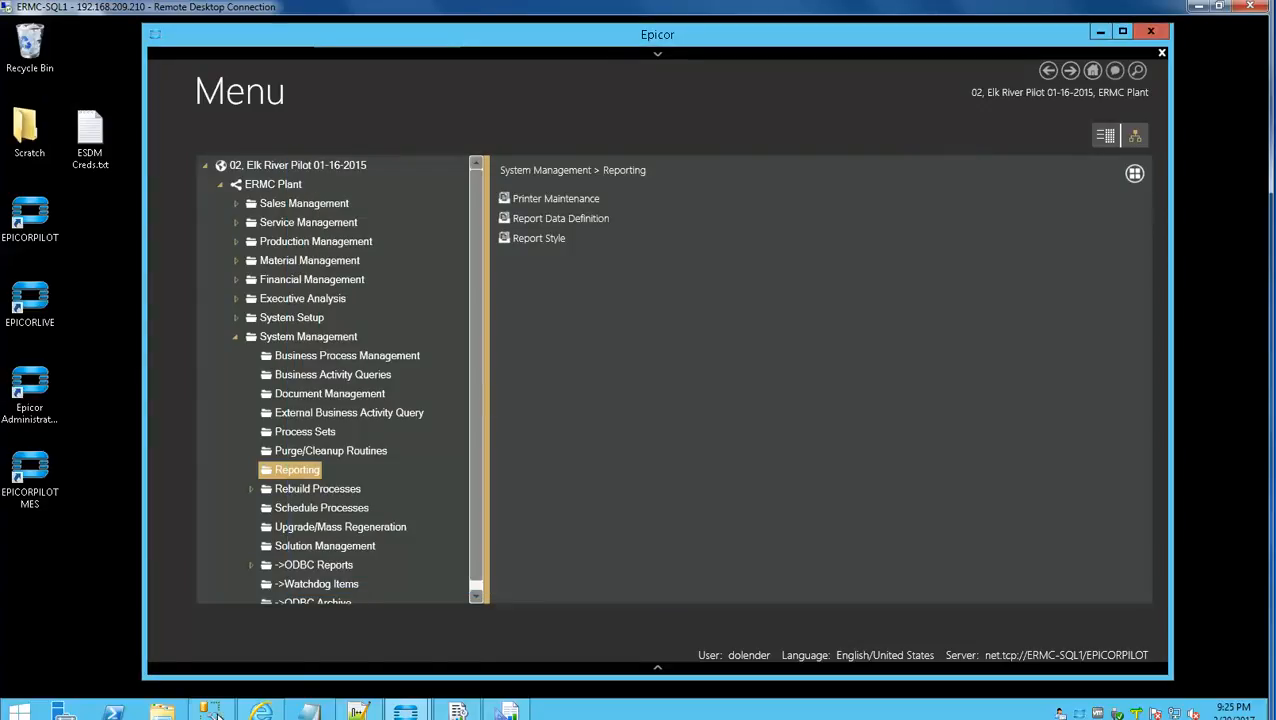
pyautogui.click(163, 711)
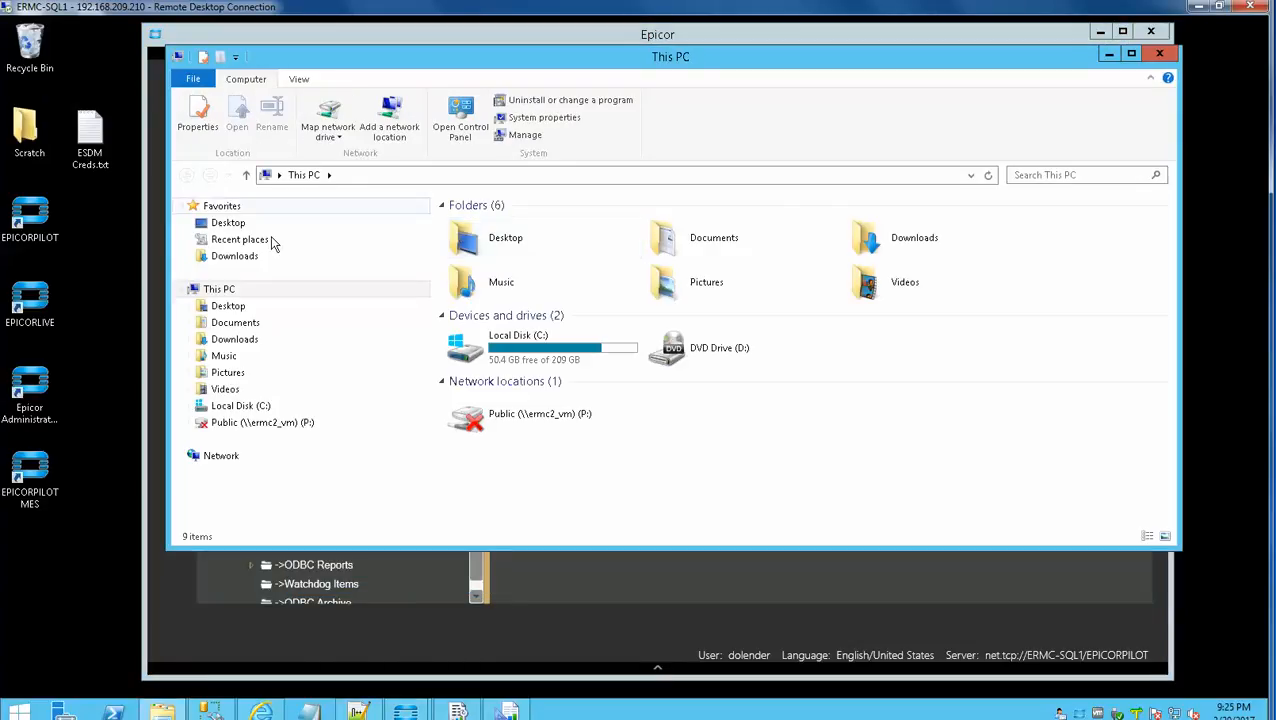
pyautogui.click(250, 339)
pyautogui.doubleClick(478, 256)
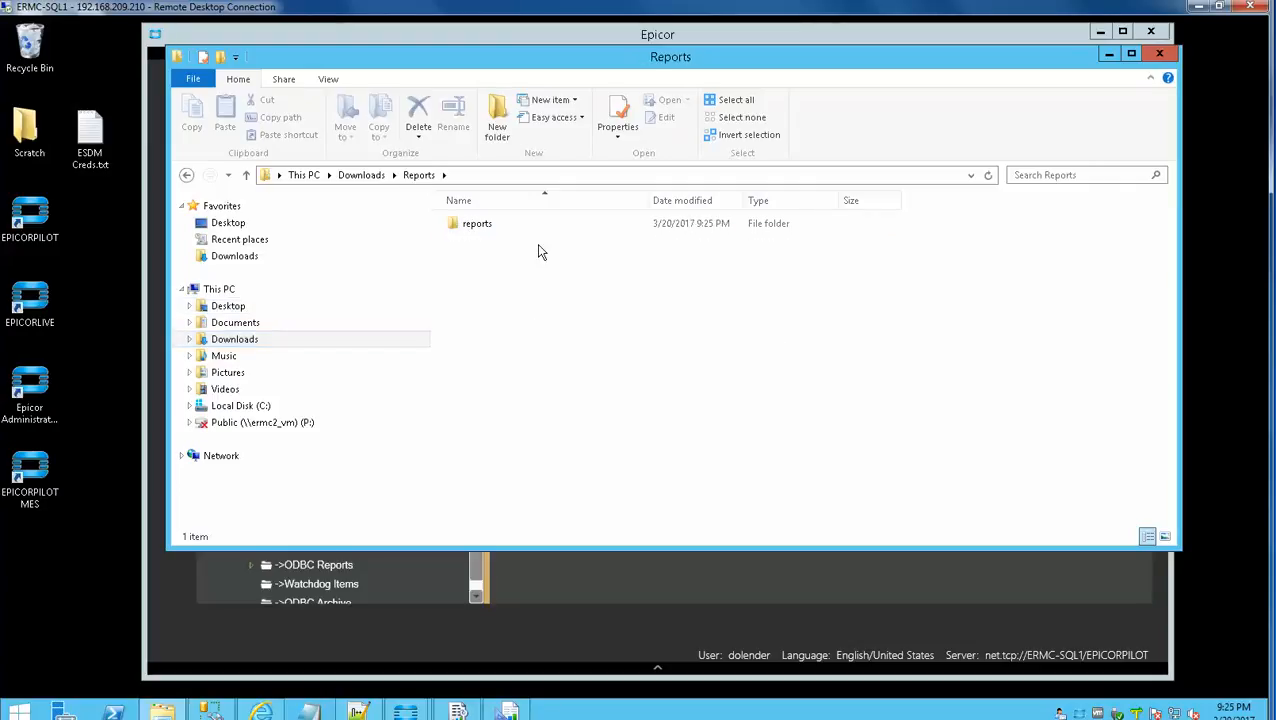
pyautogui.doubleClick(480, 226)
pyautogui.doubleClick(513, 226)
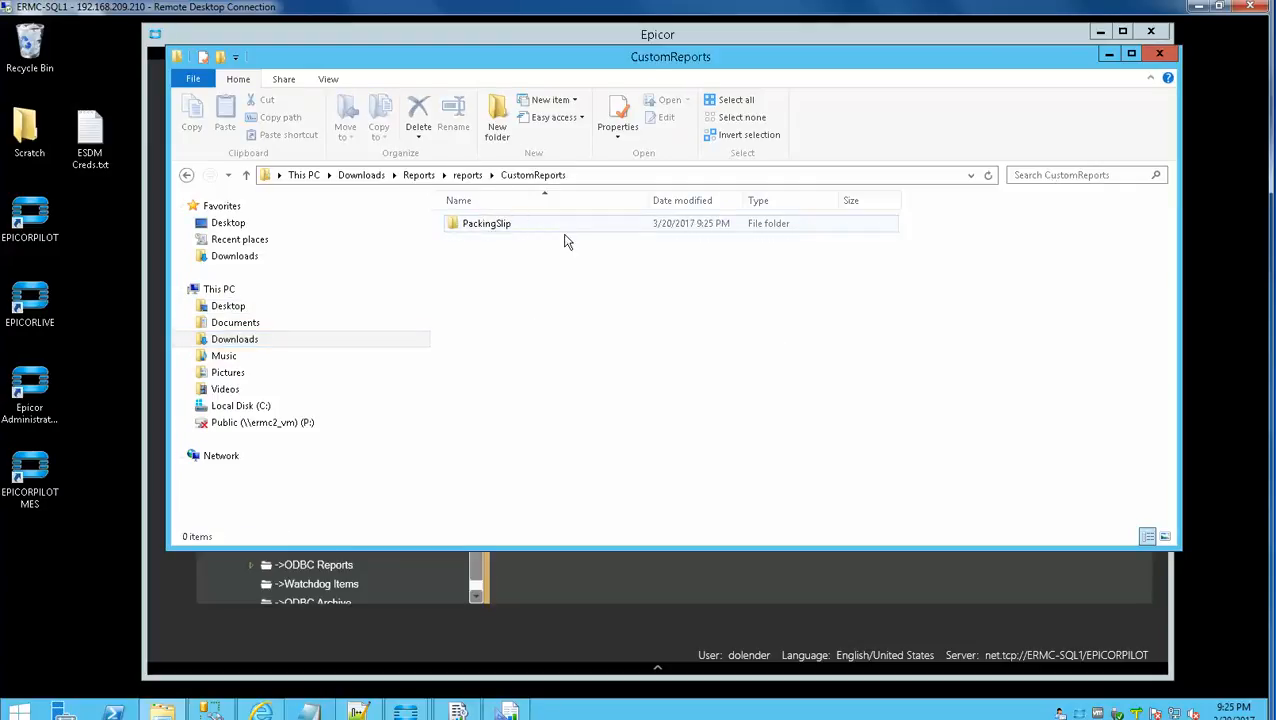
pyautogui.doubleClick(500, 223)
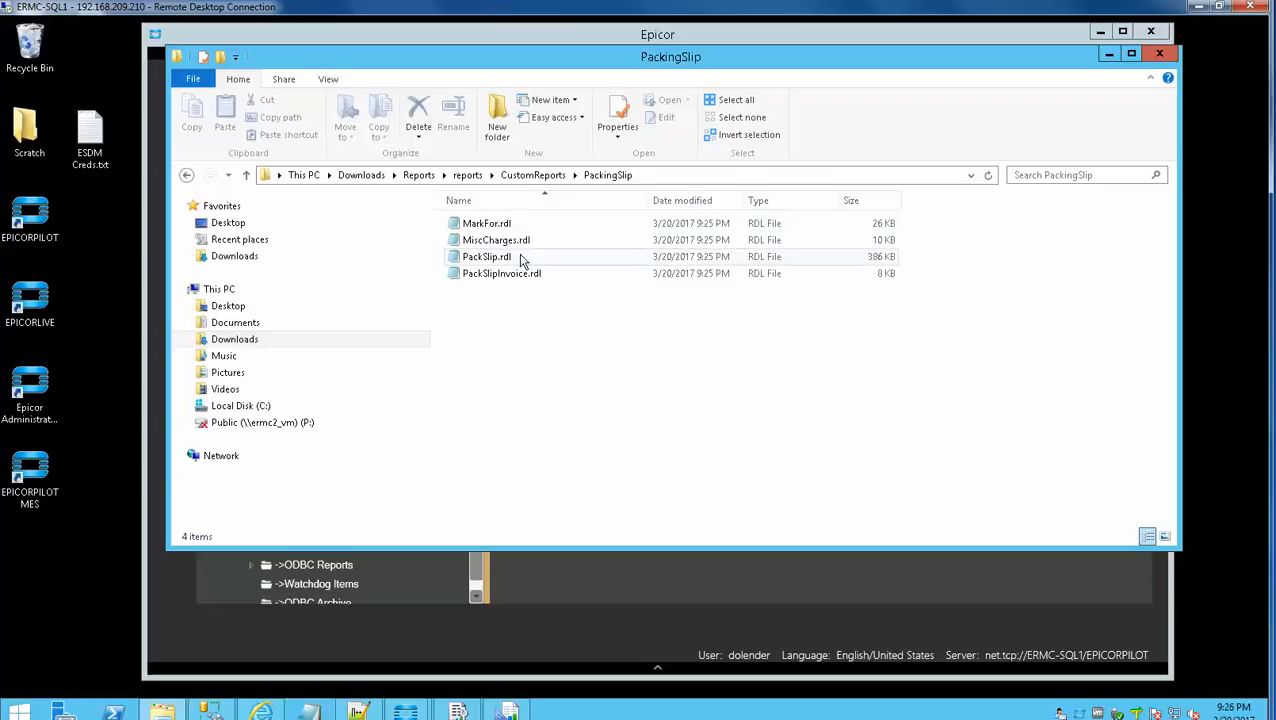
pyautogui.doubleClick(521, 258)
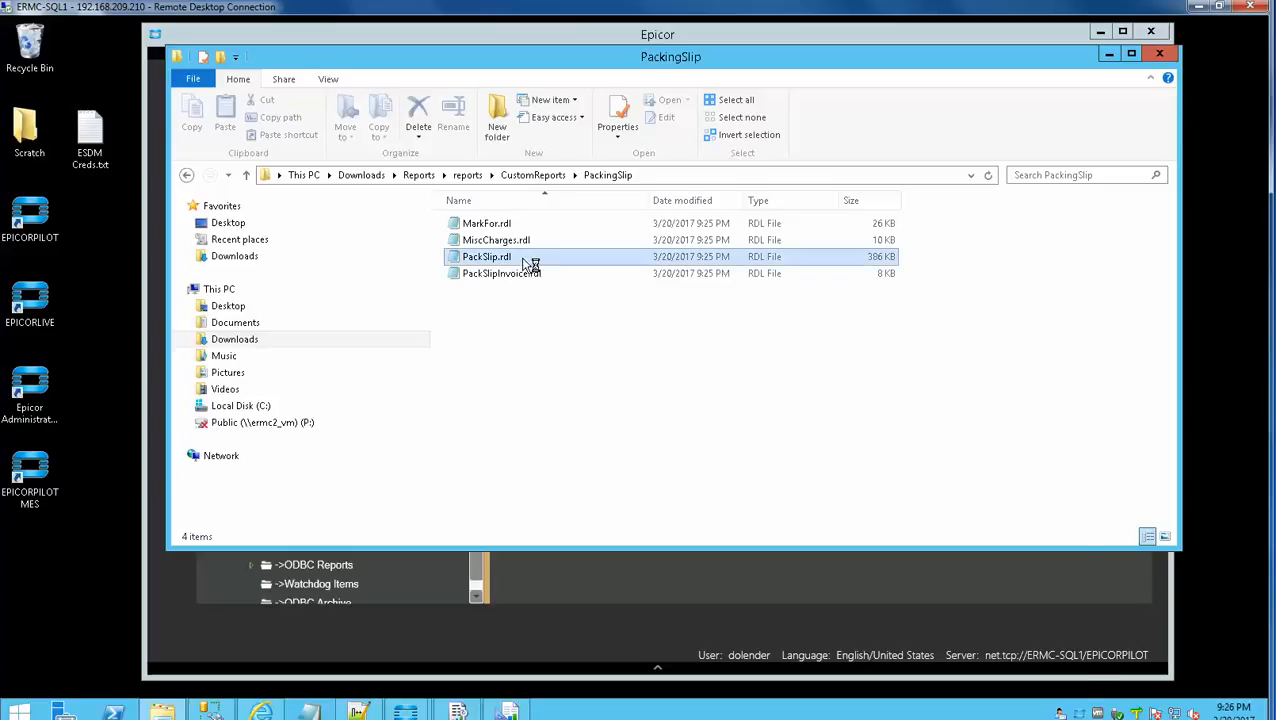
pyautogui.moveTo(501, 131); pyautogui.dragTo(507, 80)
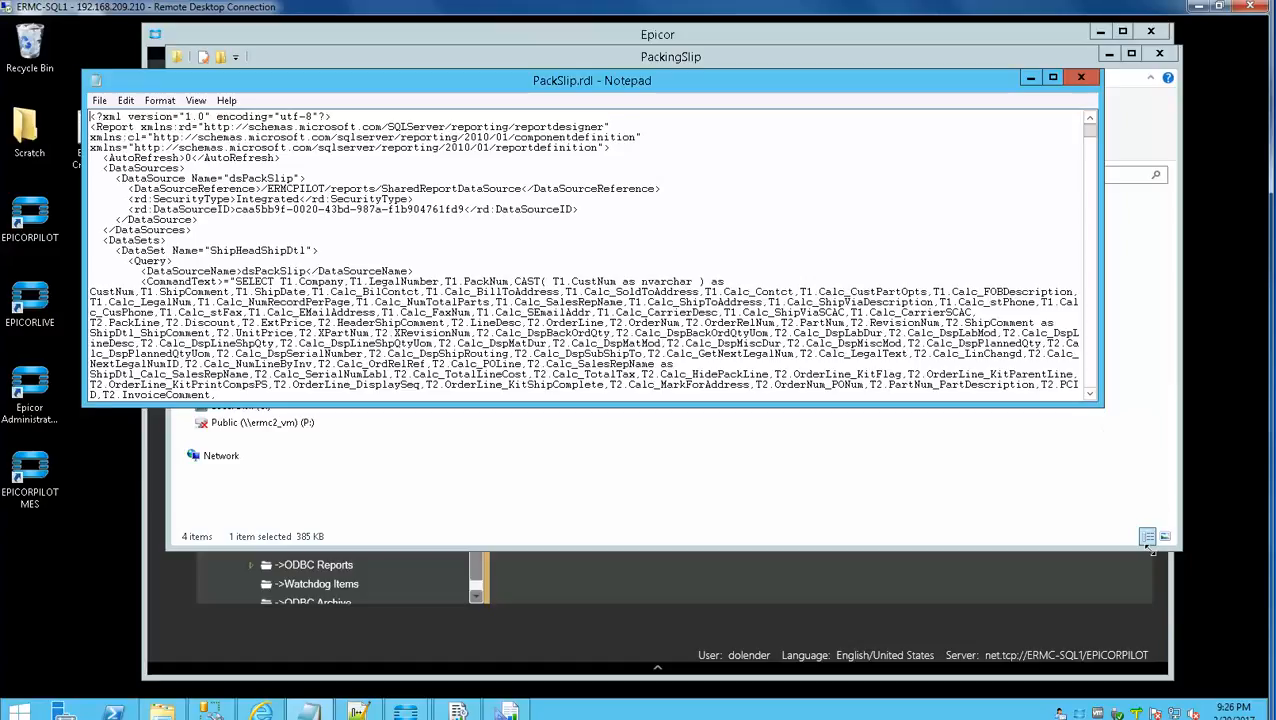
# - Enlarge the Notepad window and scroll through the PackSlip.rdl XML
pyautogui.moveTo(1150, 545); pyautogui.dragTo(1214, 660)
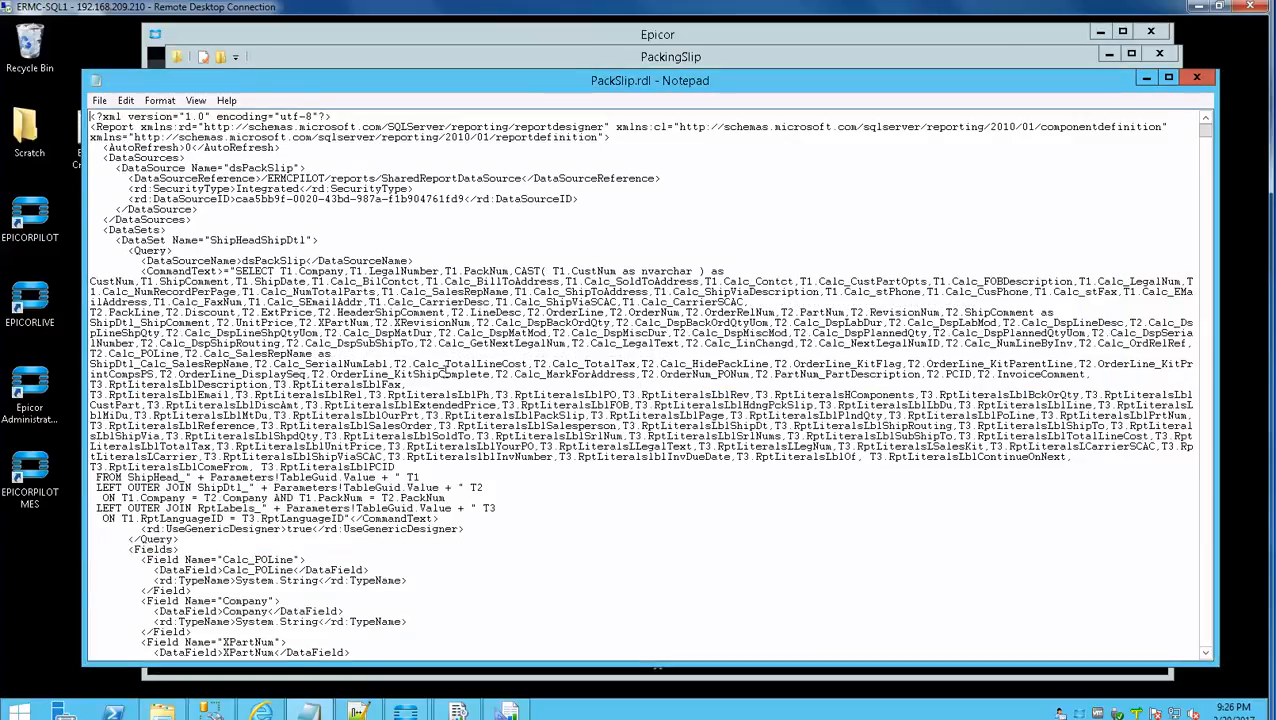
pyautogui.scroll(-20, 441, 372)
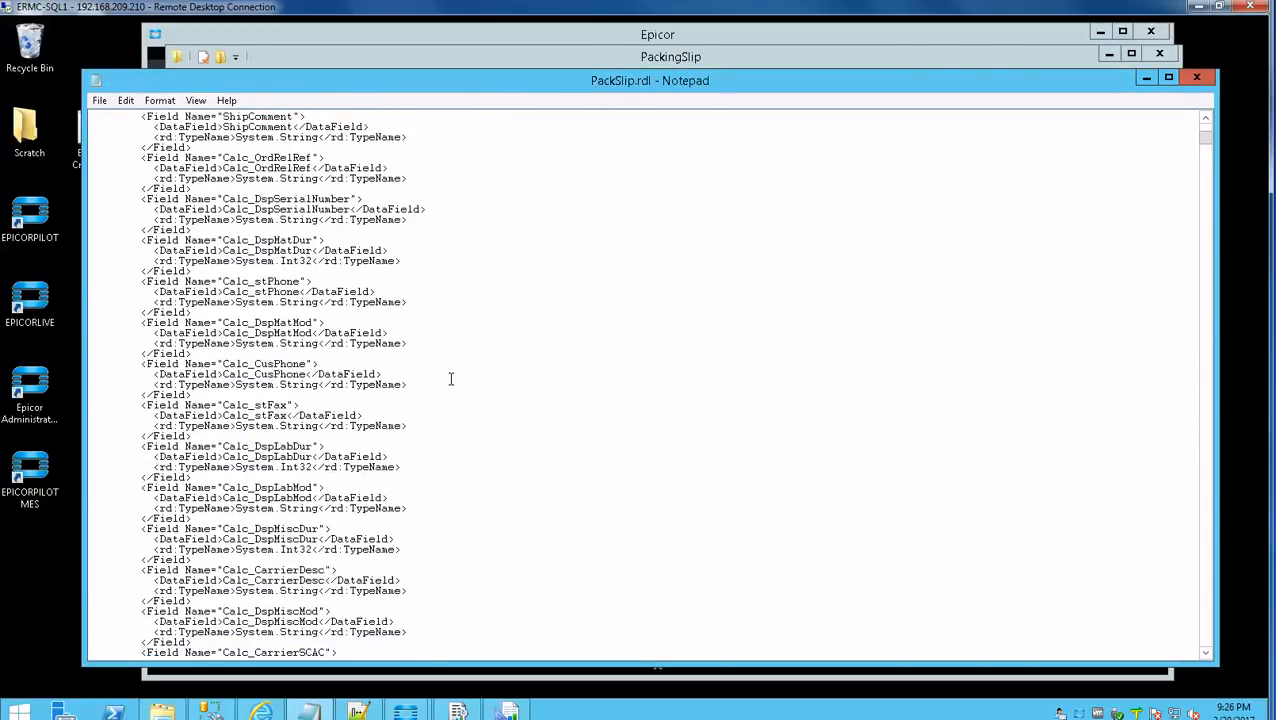
pyautogui.scroll(20, 450, 378)
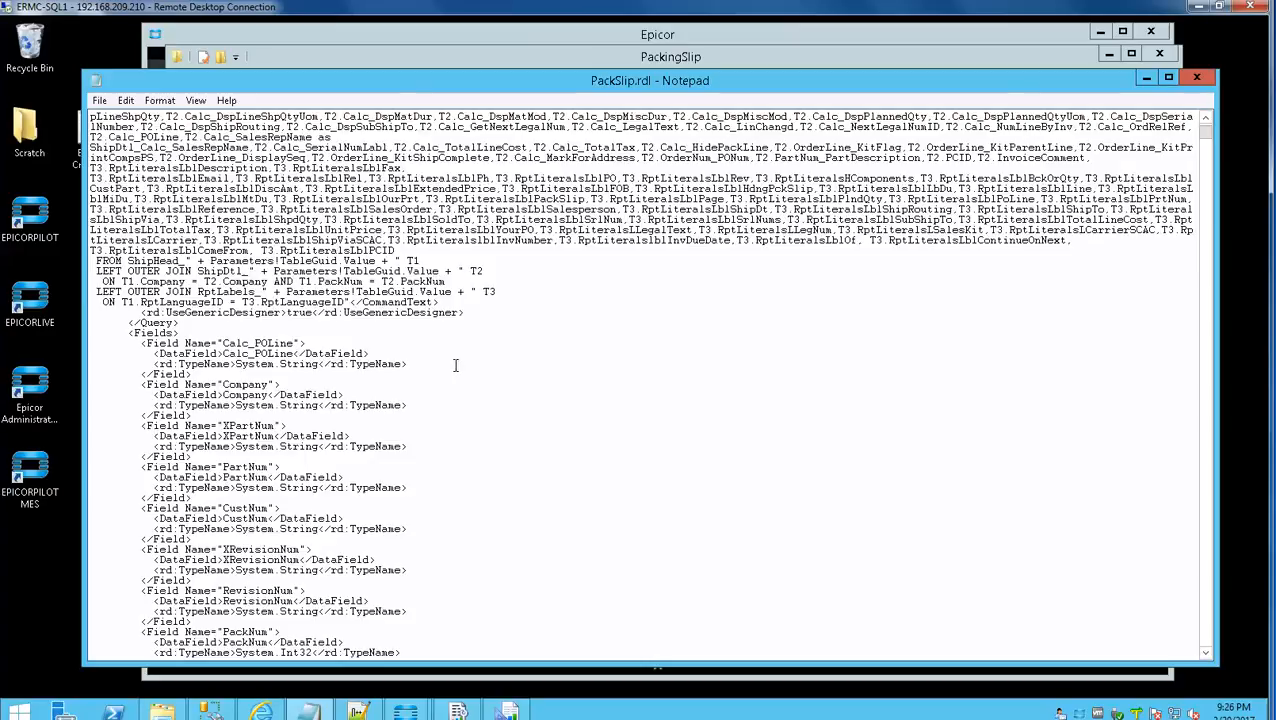
pyautogui.scroll(5, 455, 365)
pyautogui.scroll(2, 563, 380)
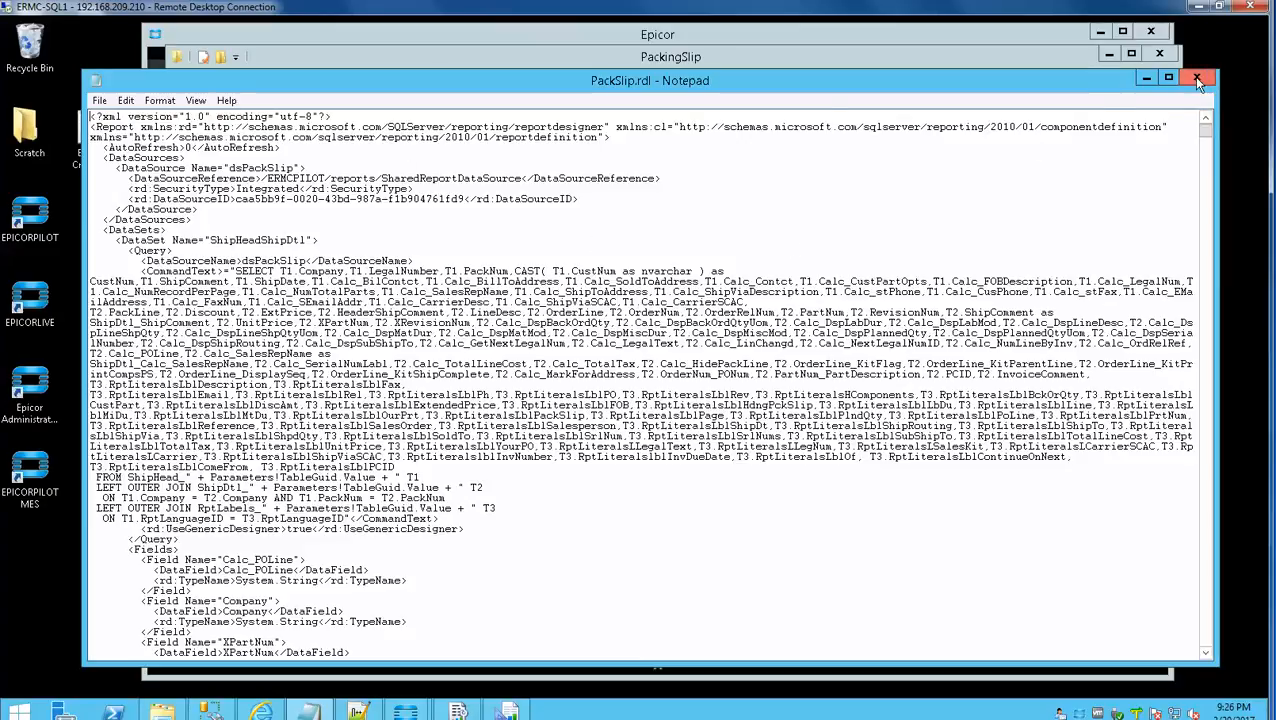
# - Open Edit > Find, cancel it without searching, and close Notepad
pyautogui.moveTo(995, 78); pyautogui.dragTo(990, 61)
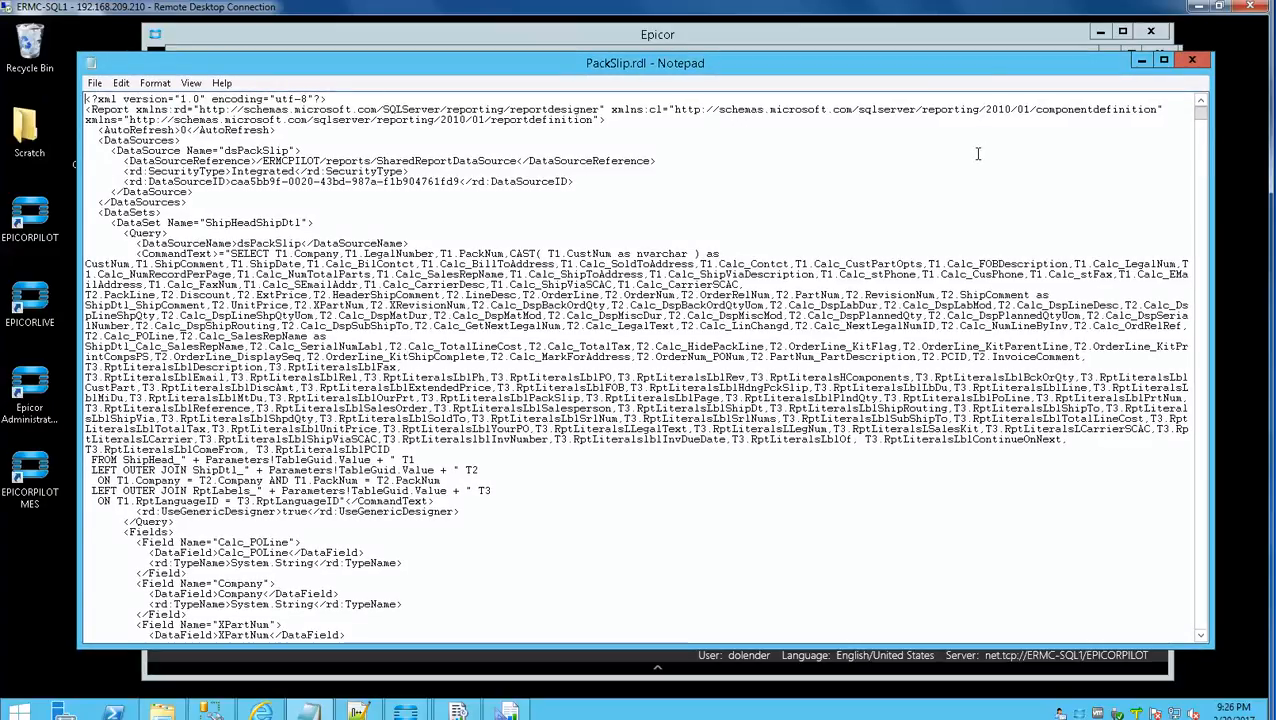
pyautogui.click(121, 83)
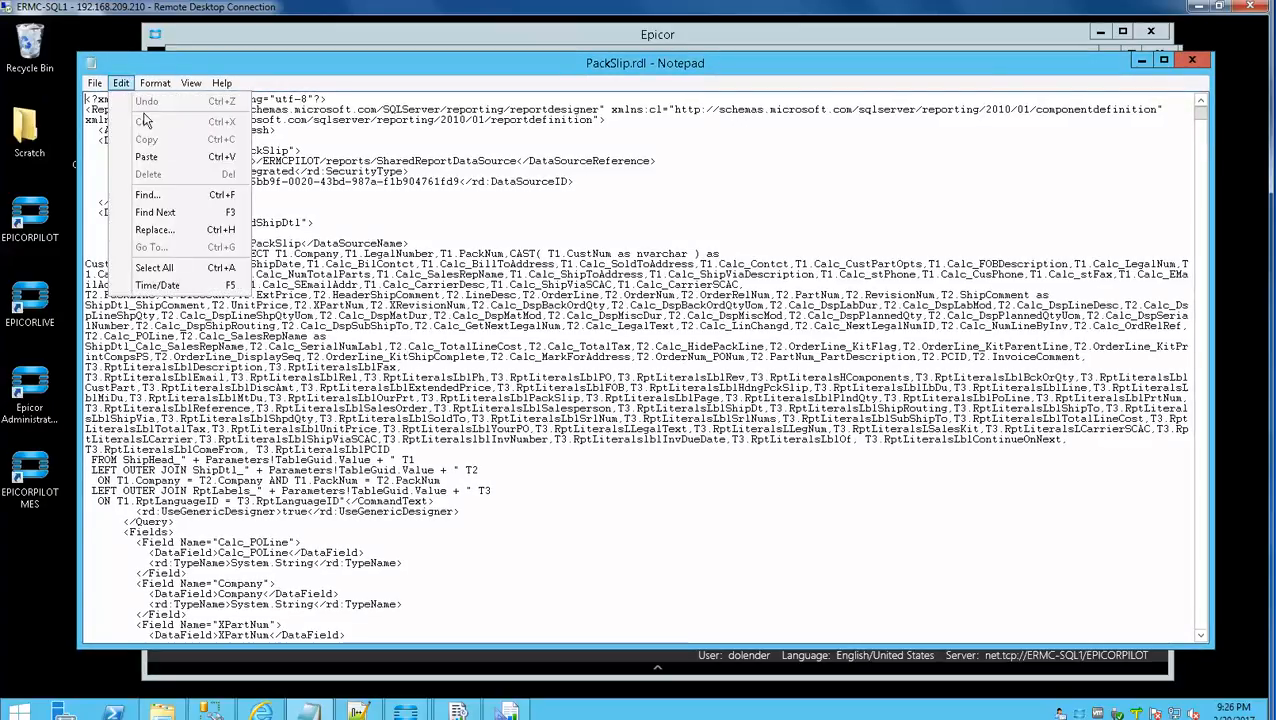
pyautogui.click(163, 198)
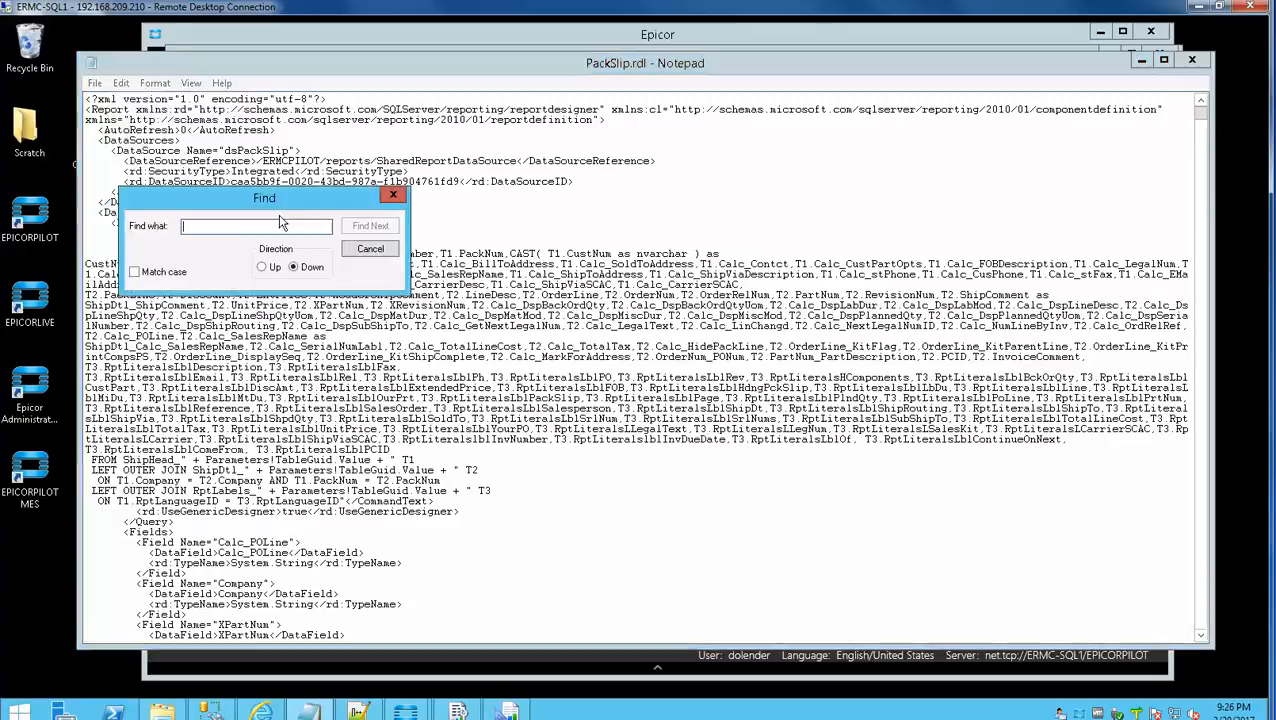
pyautogui.click(392, 197)
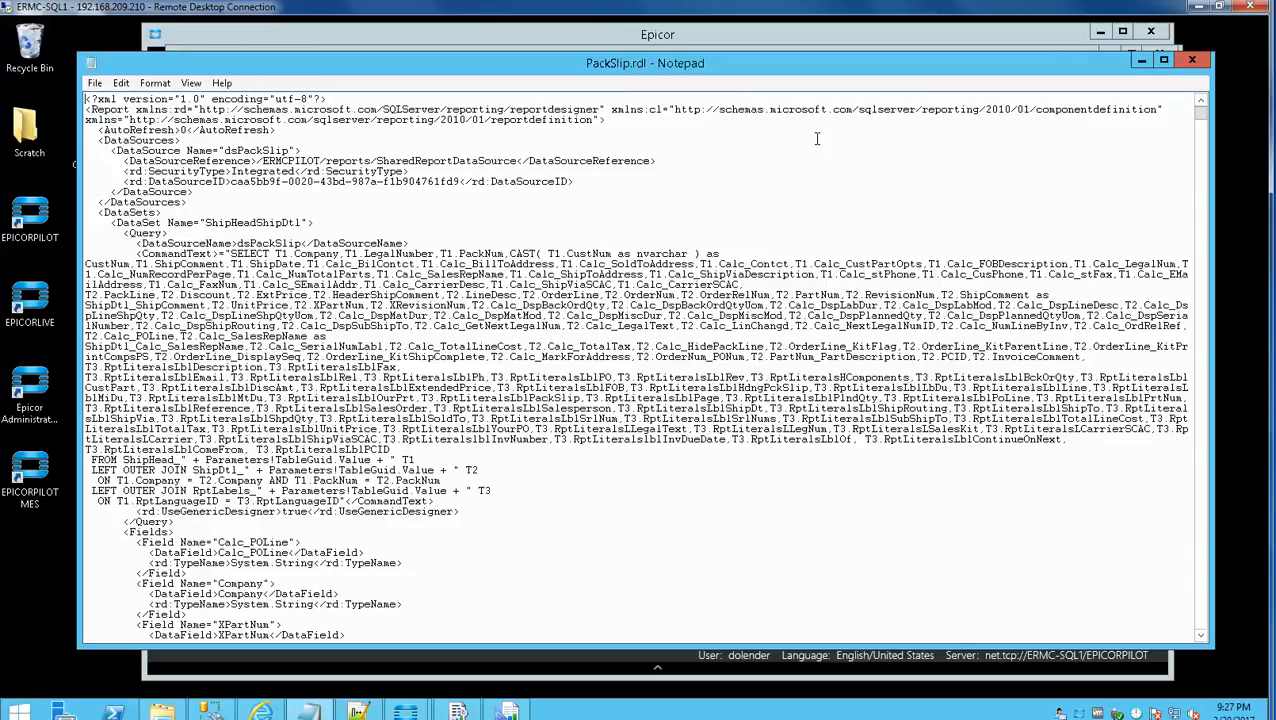
pyautogui.click(1193, 62)
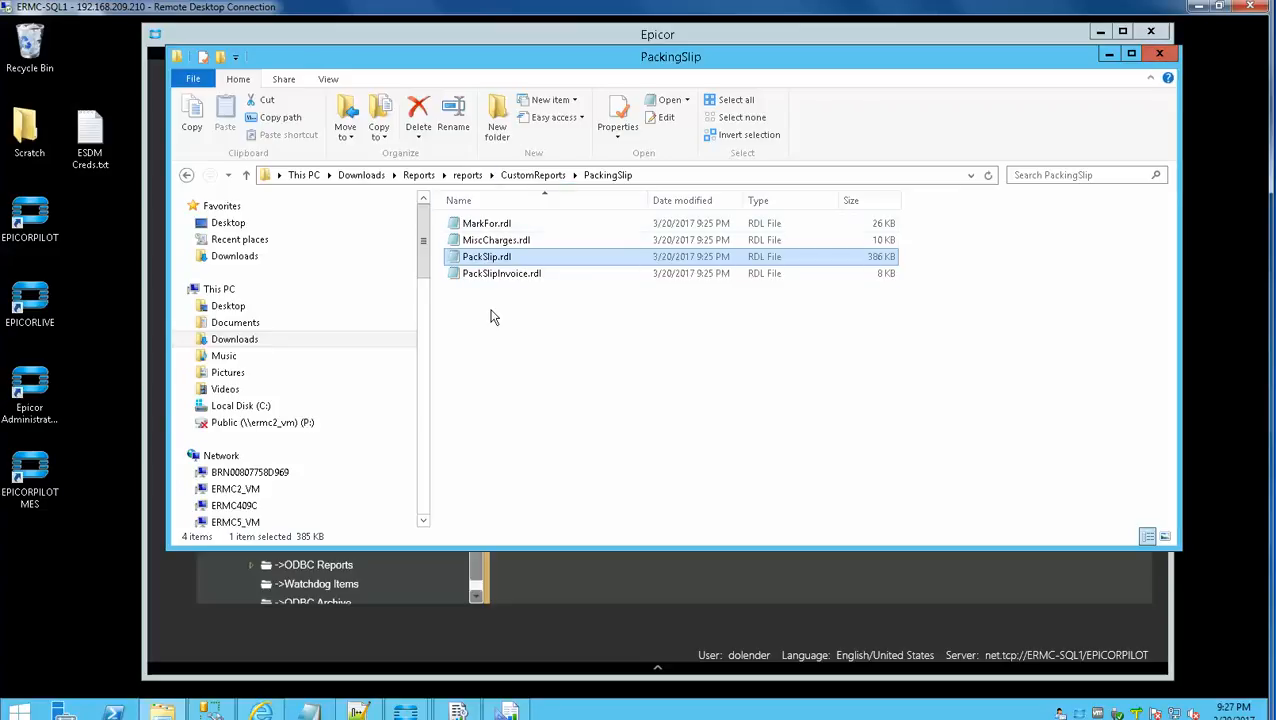
# - Close the PackingSlip folder and expand System Management in the Epicor menu tree
pyautogui.click(1159, 55)
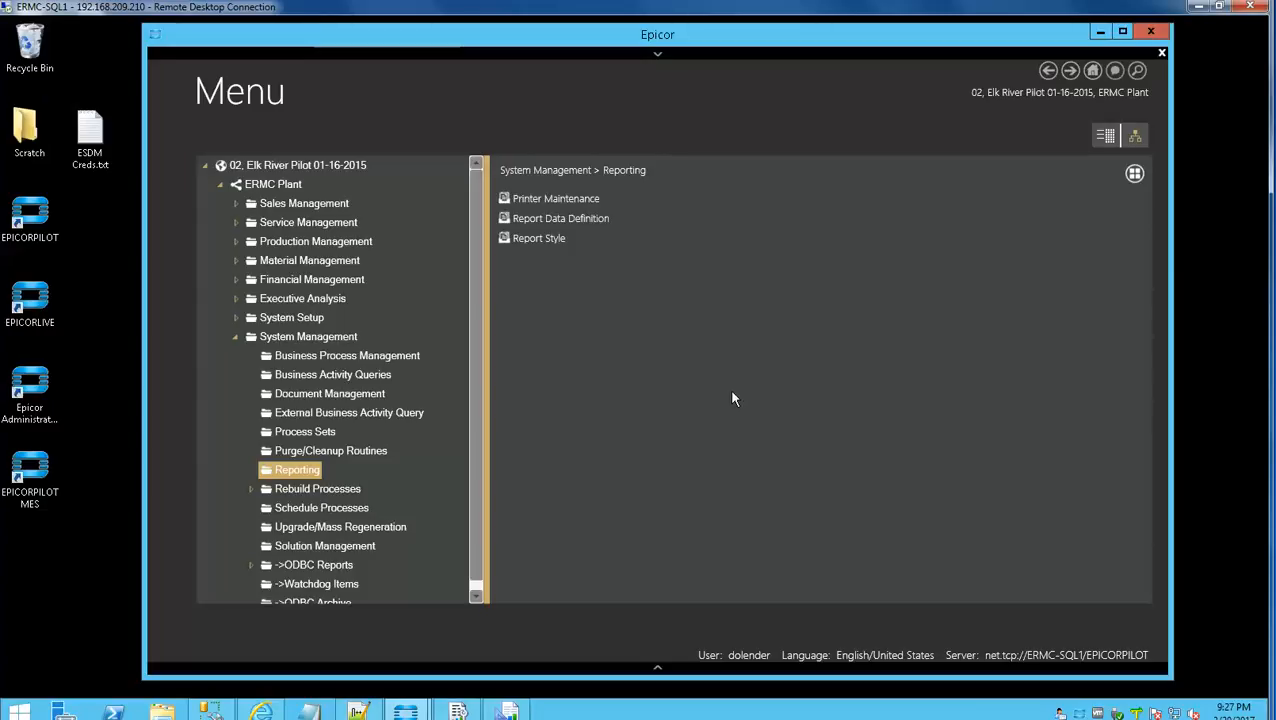
pyautogui.click(237, 342)
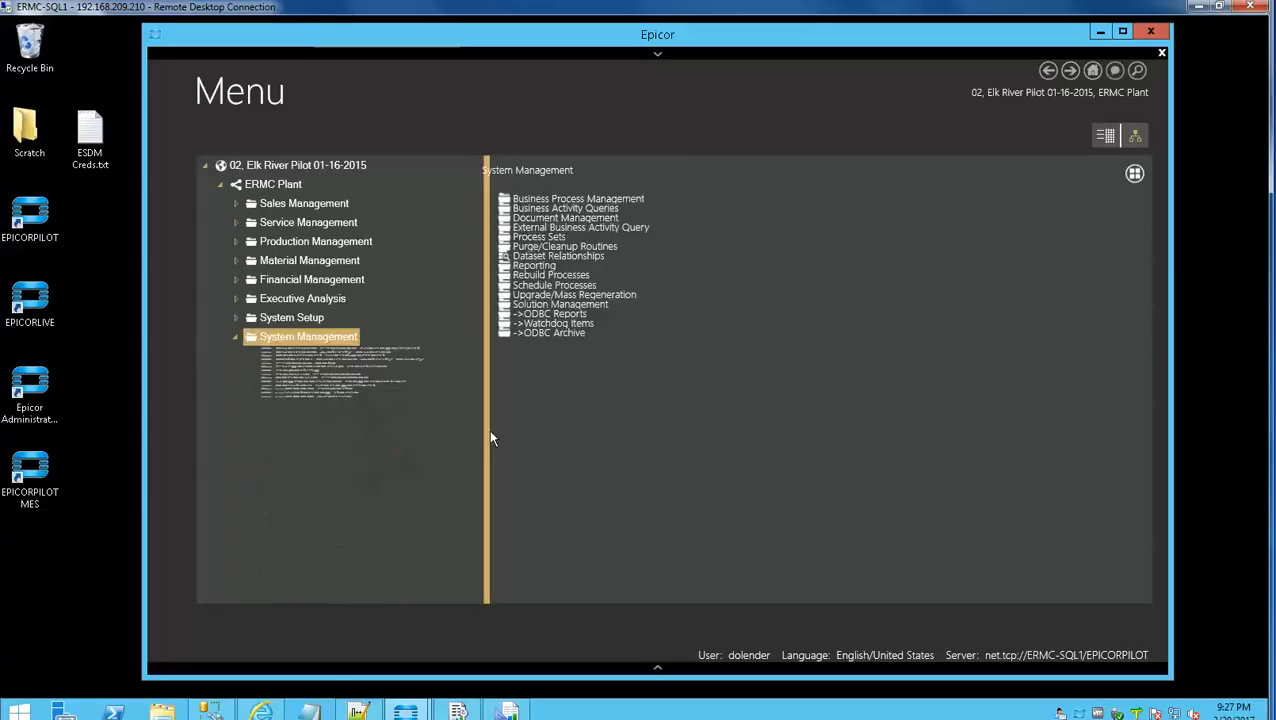
pyautogui.click(232, 342)
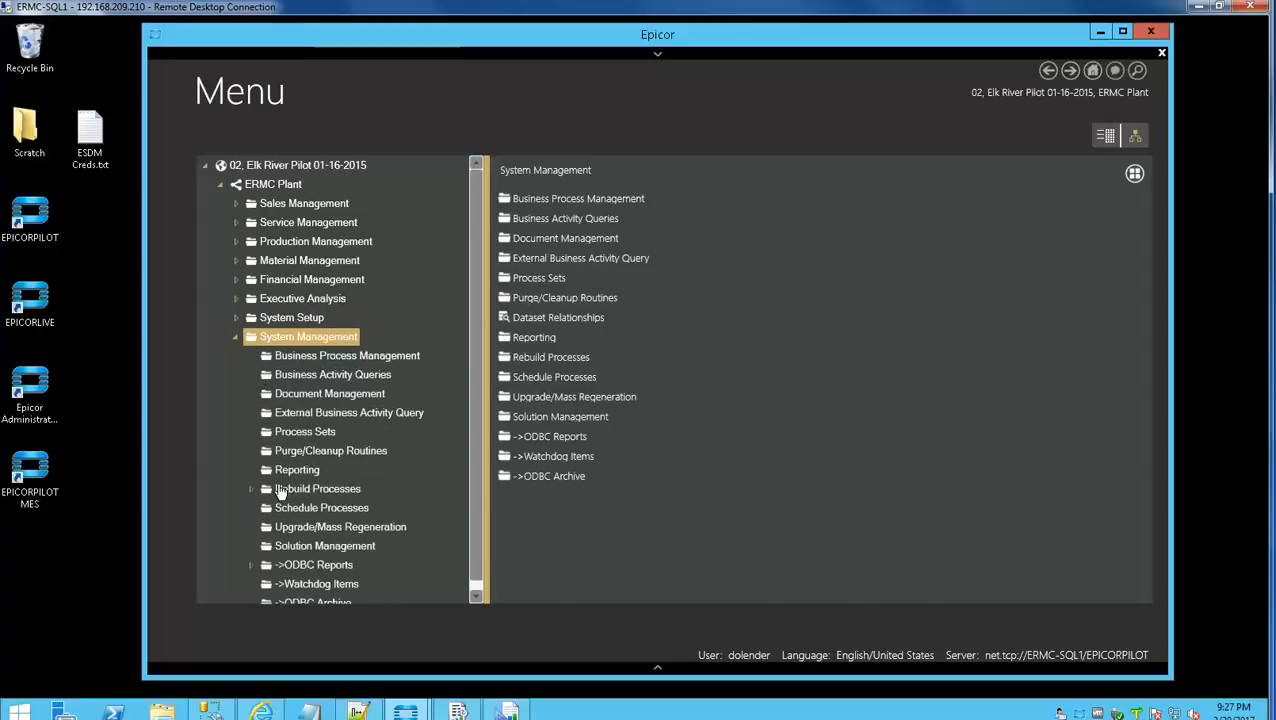